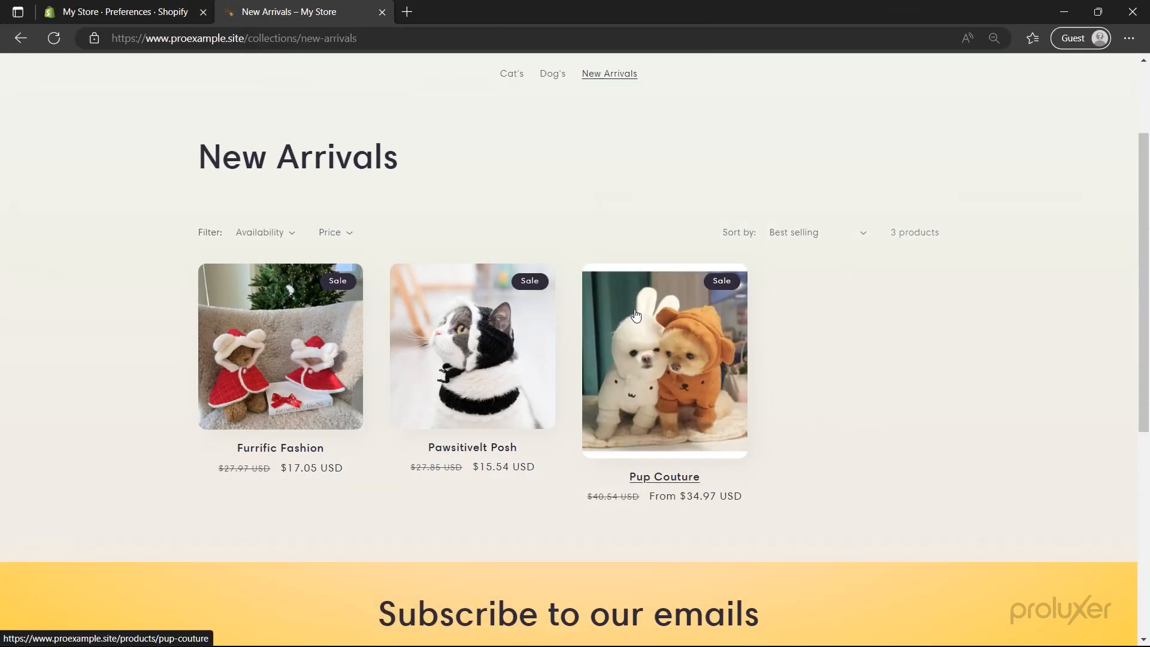
- Open the Pup Couture product page in the demo store and scroll through it
left_click(635, 314)
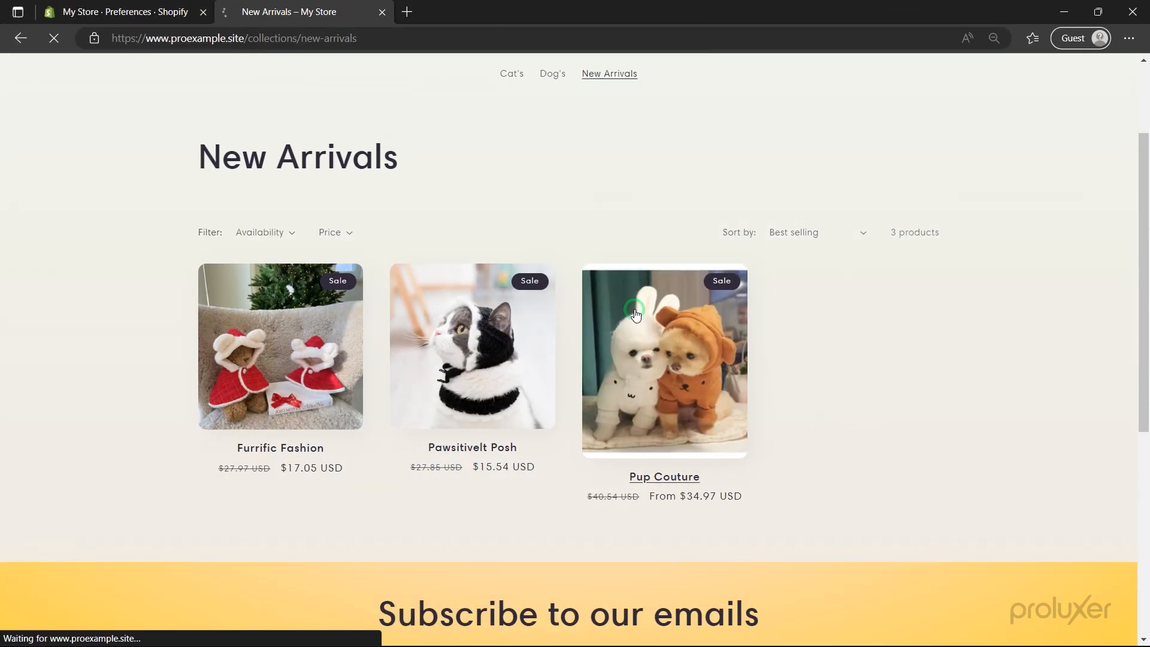
scroll(633, 311, "down", 2)
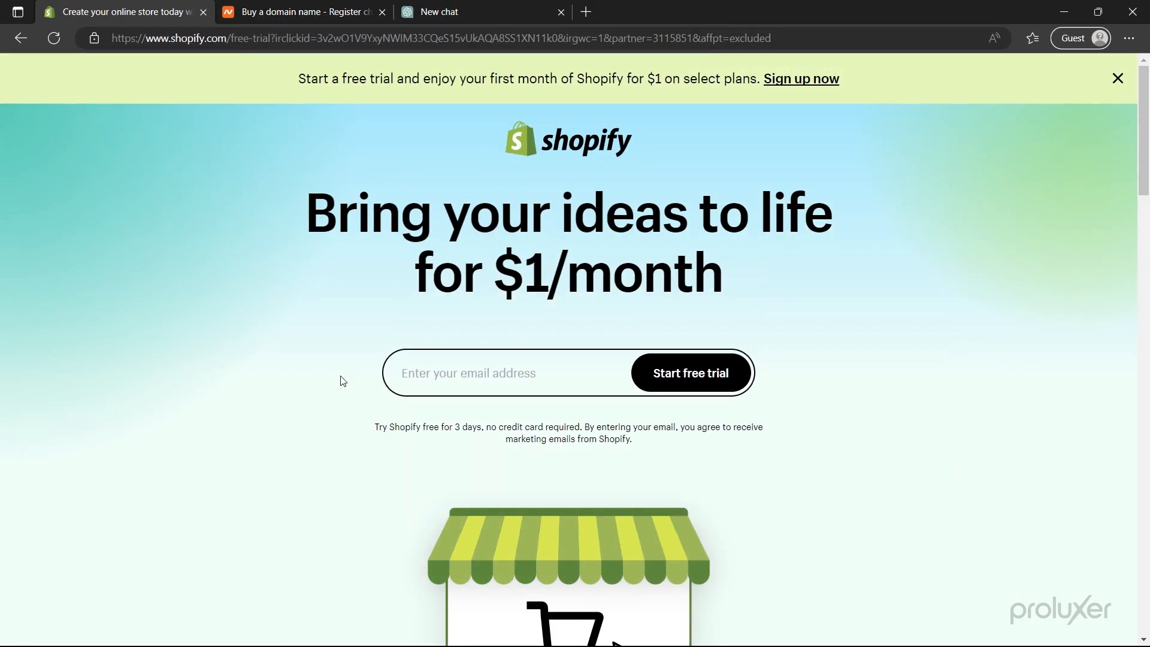
- Start the free trial with the sign-up e-mail address and go to the plan selection
left_click(422, 375)
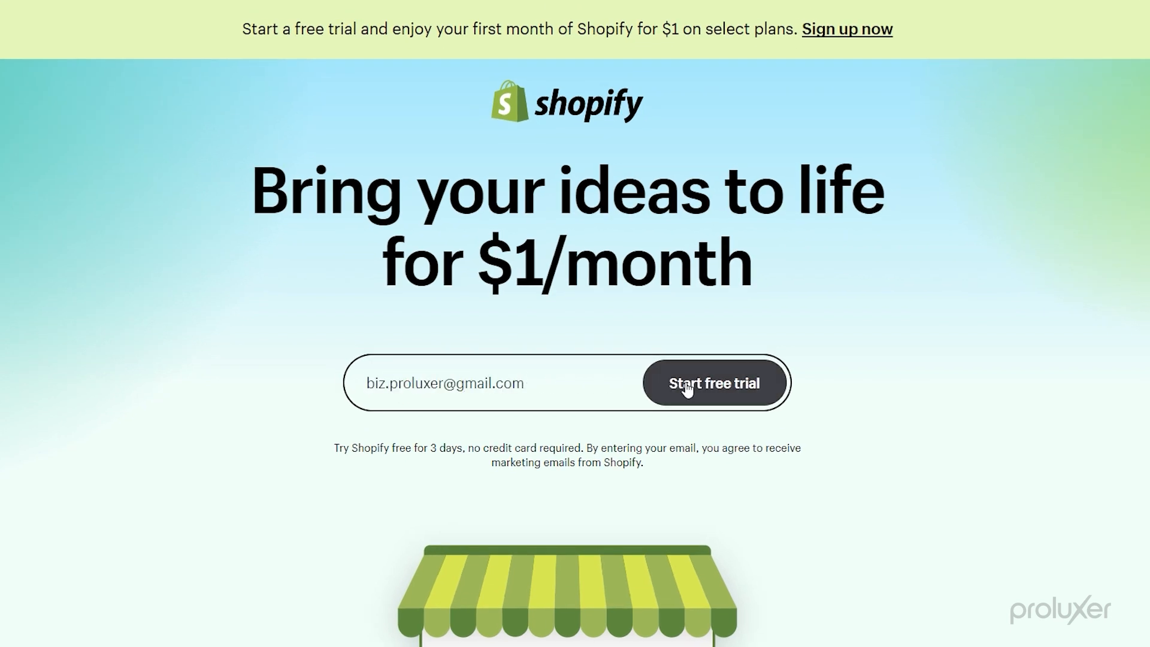
left_click(688, 385)
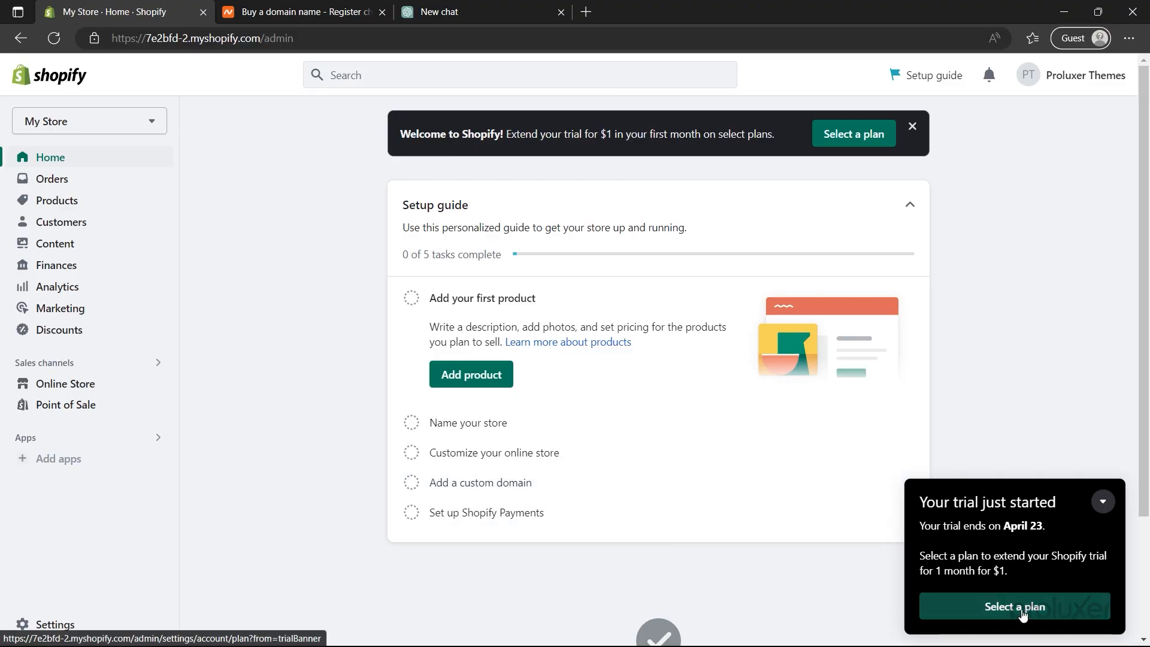
left_click(1014, 609)
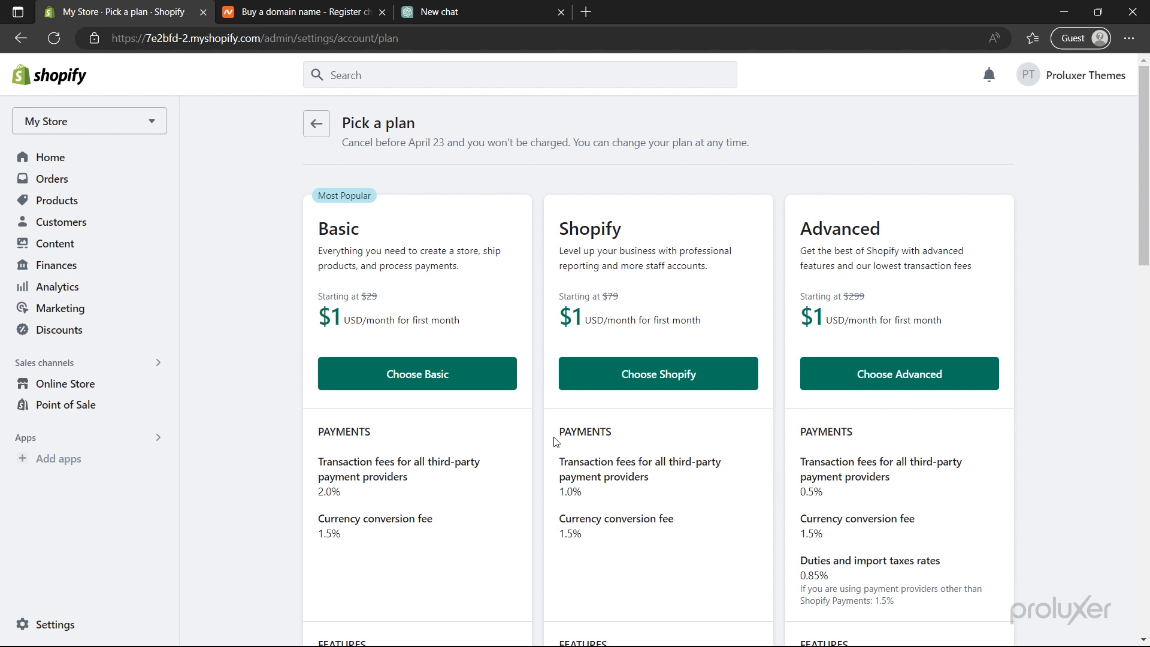
- Choose the Basic plan, compare yearly pricing, and confirm monthly billing at $1 then $39/month
left_click(452, 381)
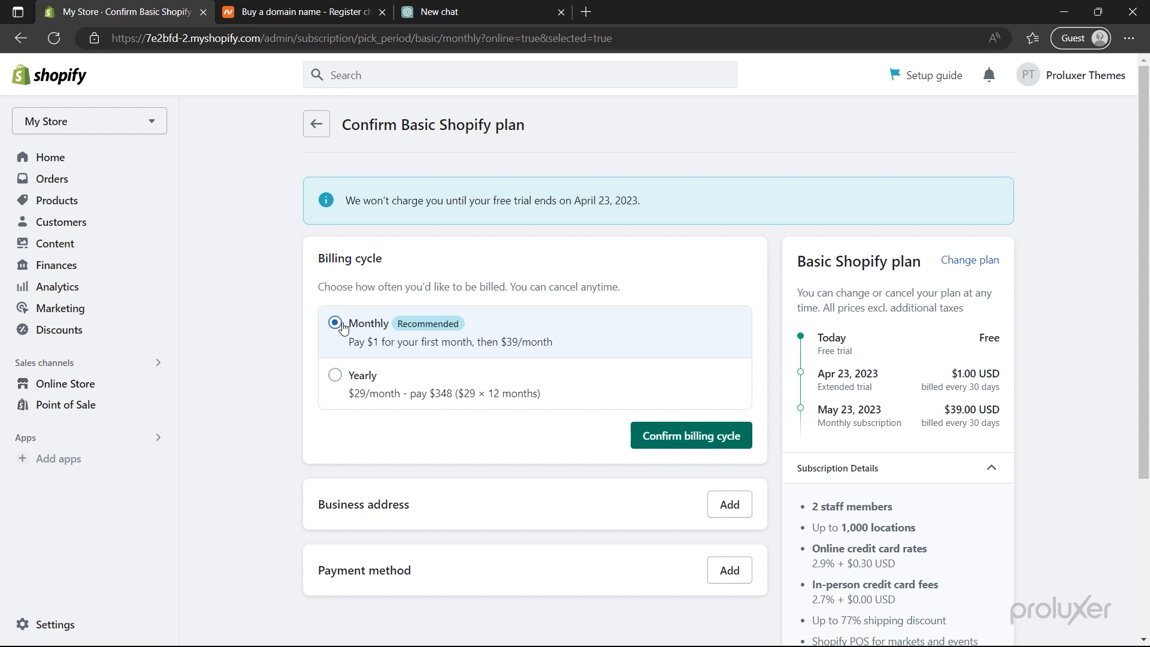
left_click(334, 376)
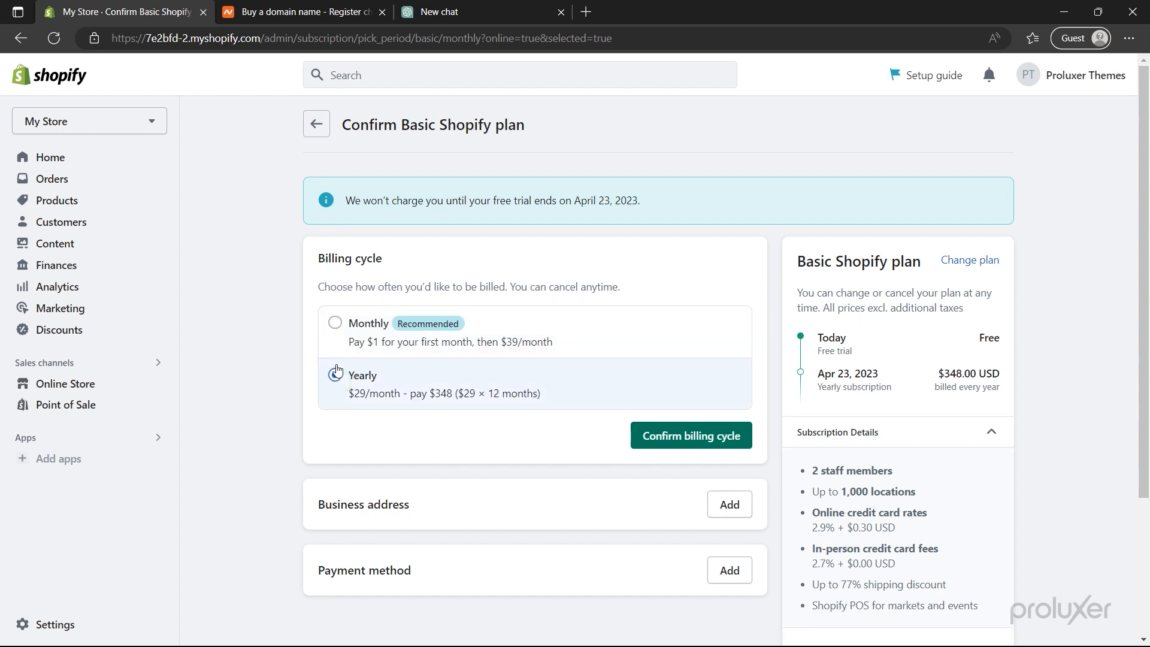
left_click(335, 330)
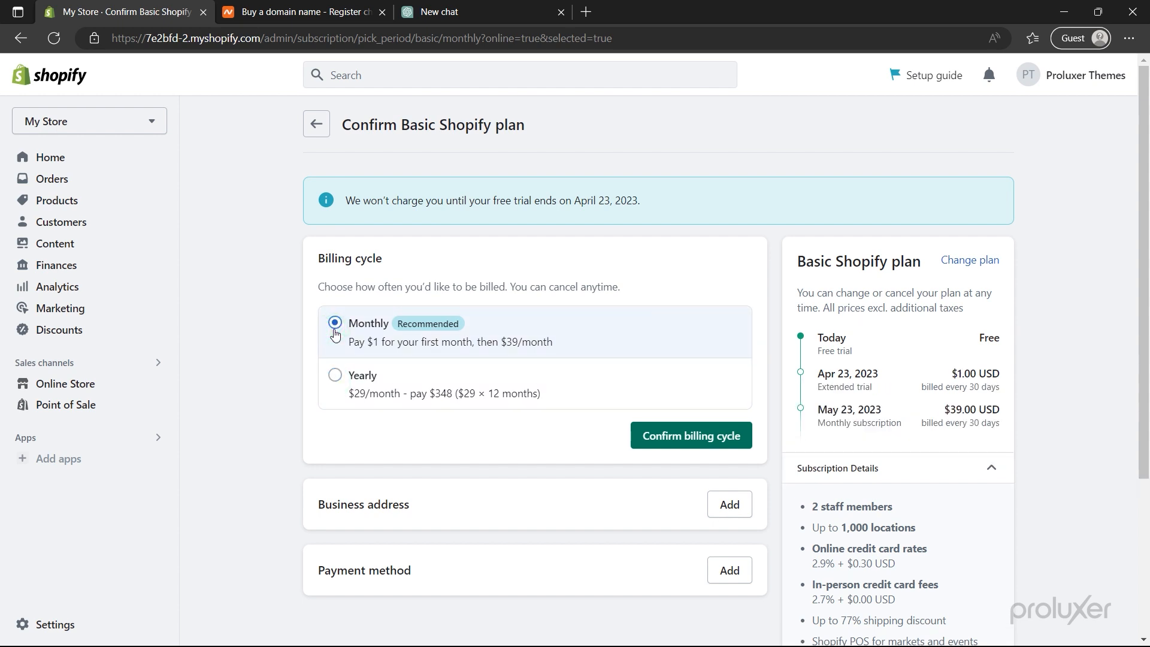
left_click(678, 436)
- Fill the business address from the first suggestion and save it
scroll(678, 443, "down", 4)
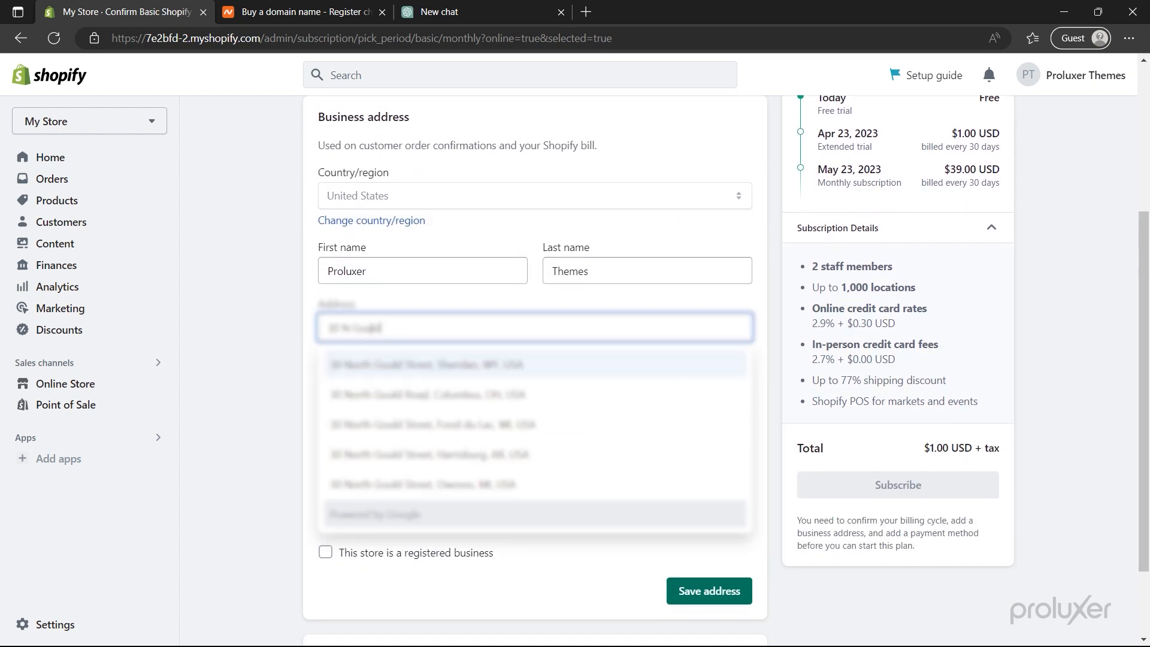
left_click(378, 361)
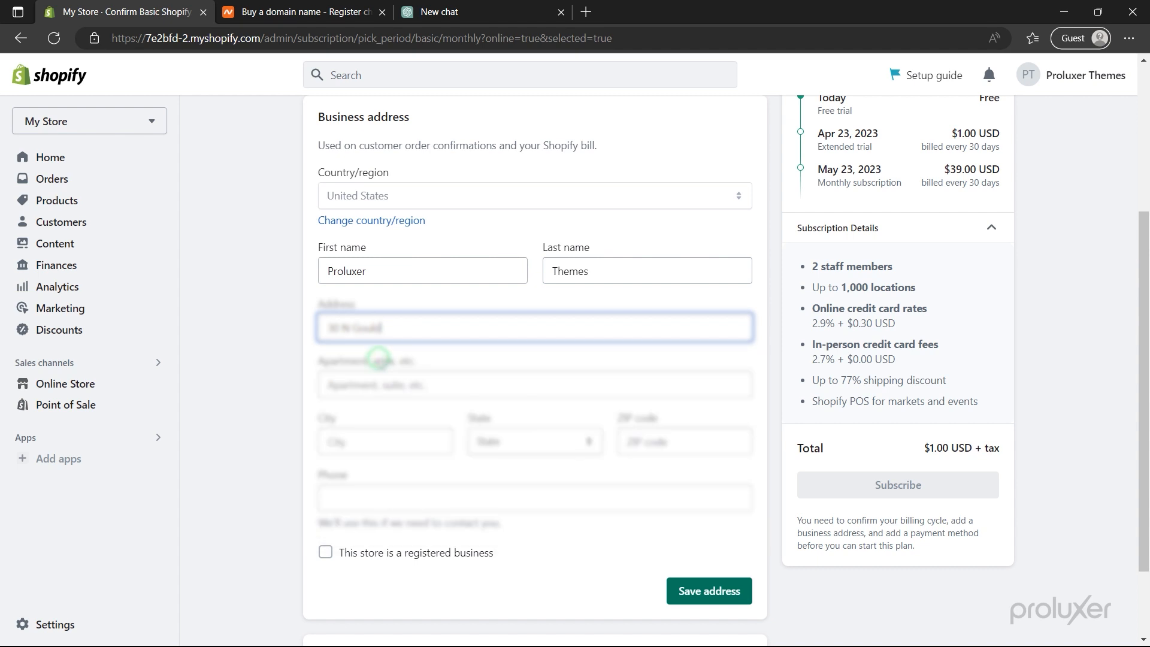
left_click(677, 590)
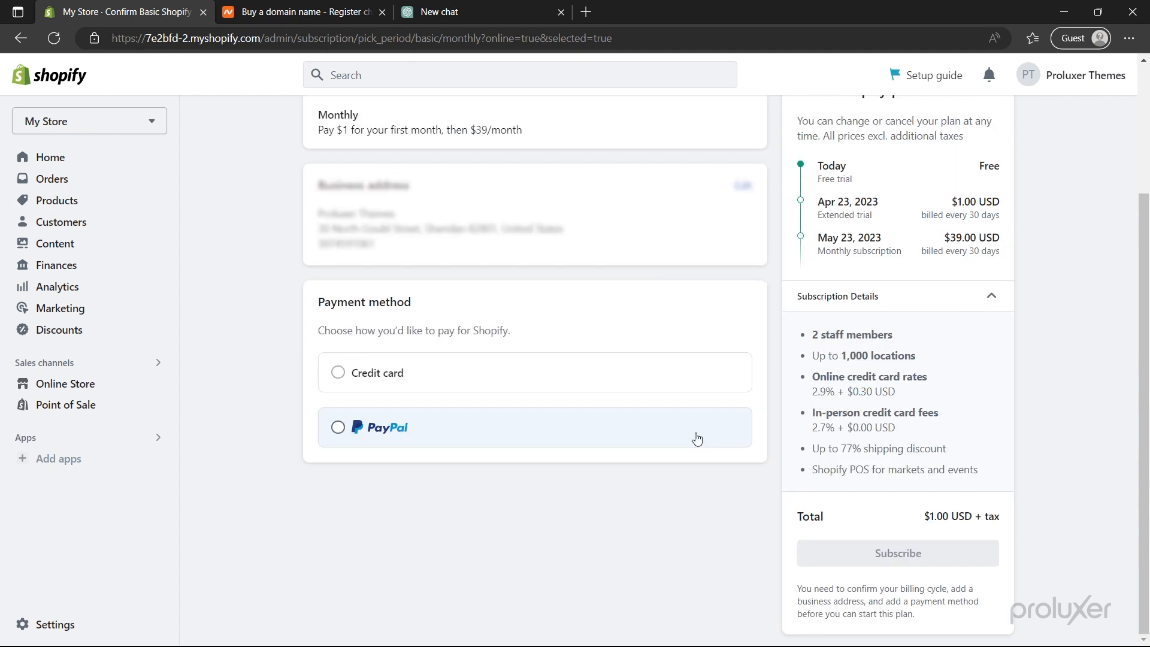
- Add a Visa credit card with number, expiry, security code and a separate billing name
left_click(339, 373)
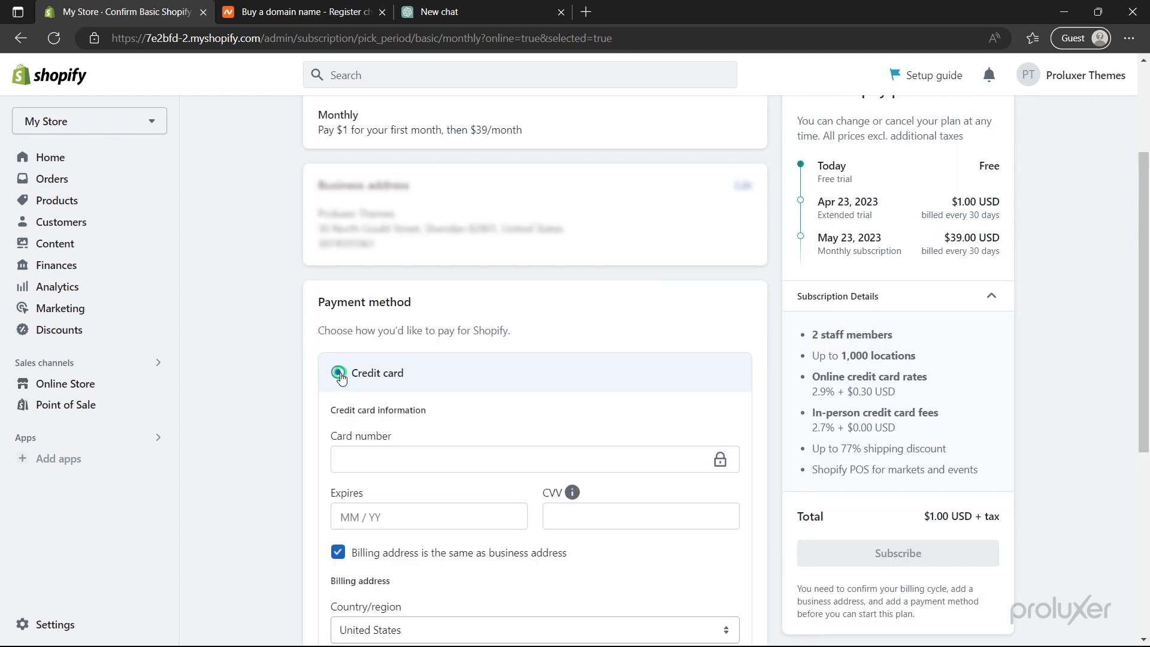
scroll(341, 377, "down", 3)
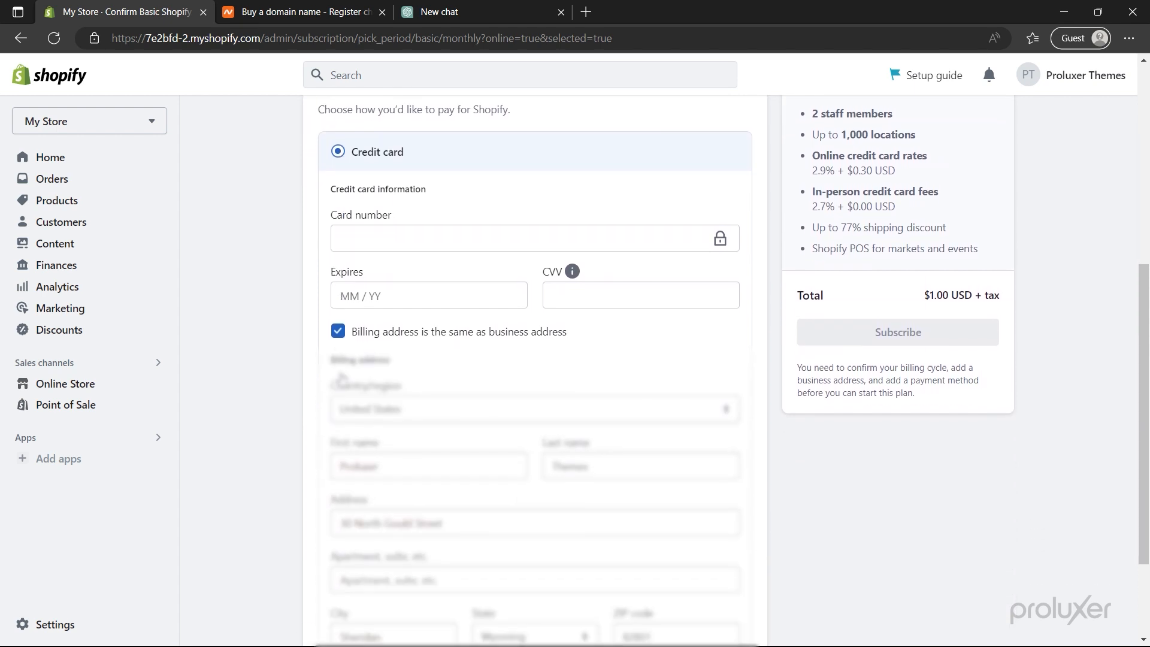
left_click(357, 243)
type("[blurred]")
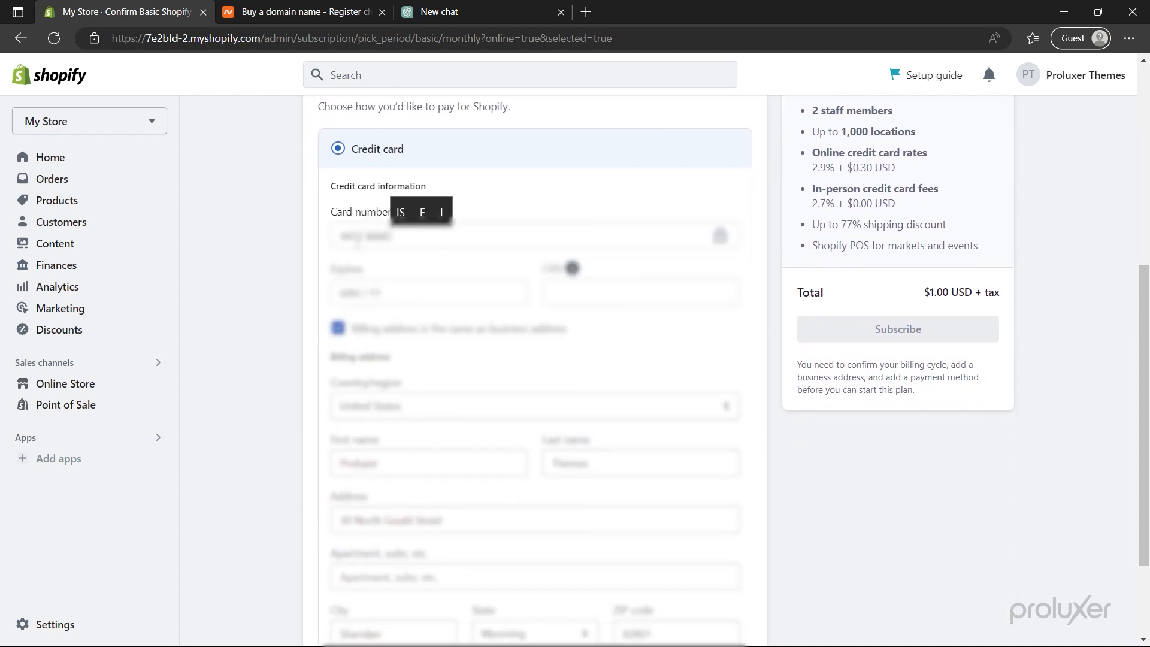
type("[blurred]")
left_click(367, 290)
type("[blurred]")
left_click(565, 293)
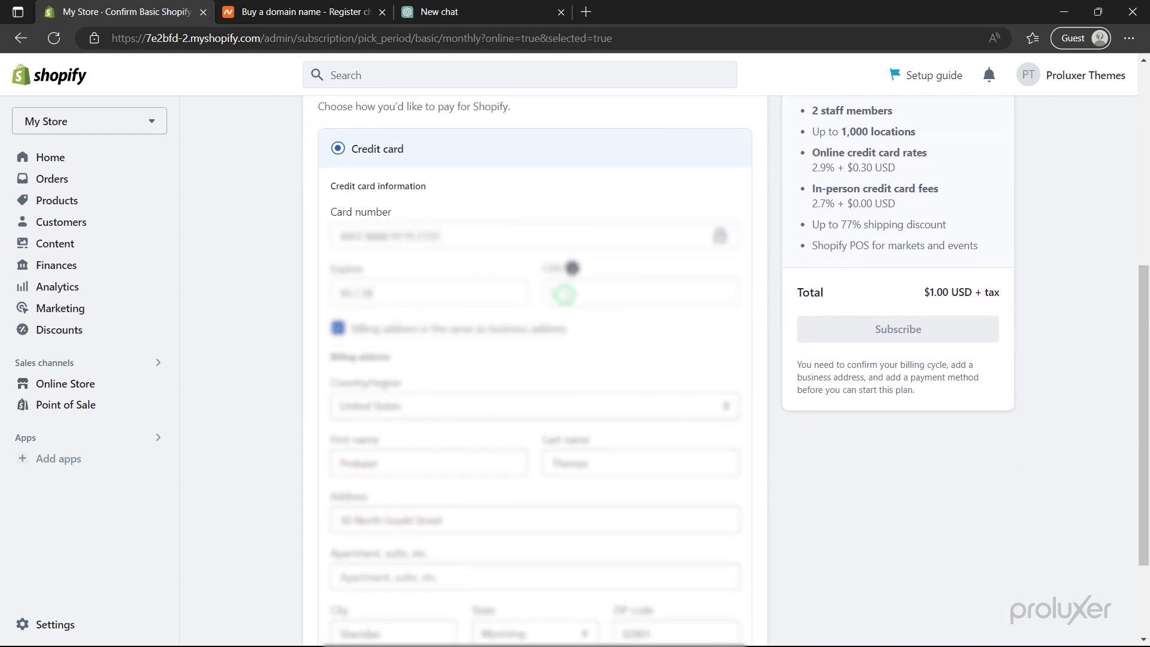
type("[blurred]")
left_click(339, 328)
scroll(383, 359, "down", 2)
double_click(606, 331)
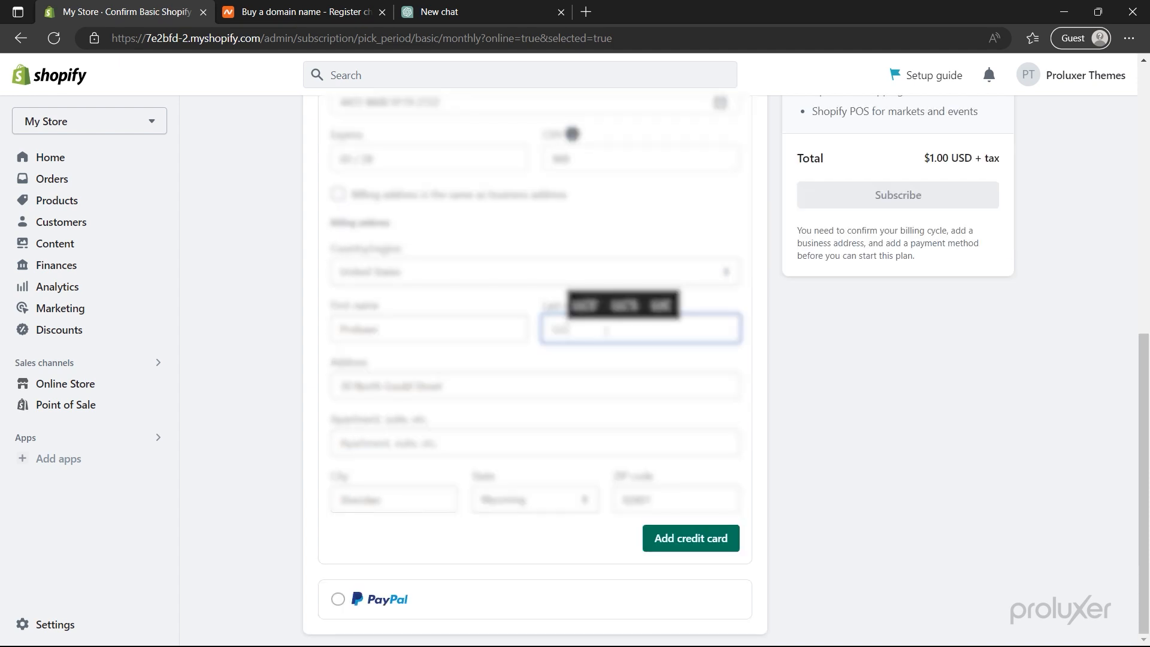
left_click(684, 537)
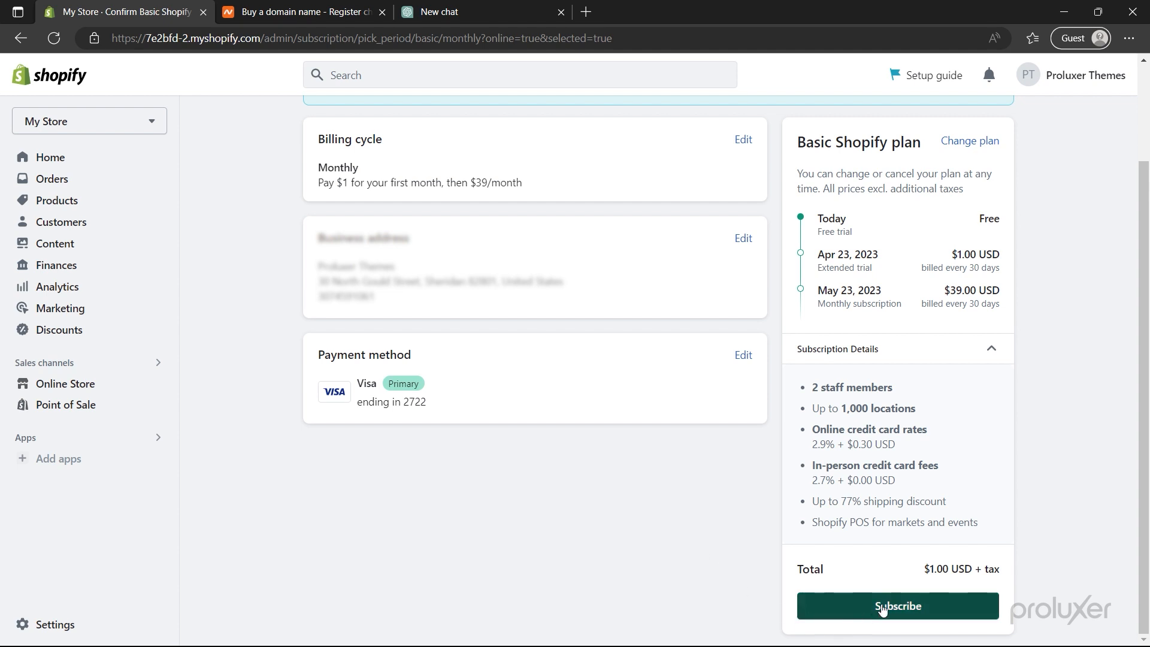
- Subscribe to the Basic plan, decline the POS Pro add-on, and dismiss the congratulations message
left_click(902, 600)
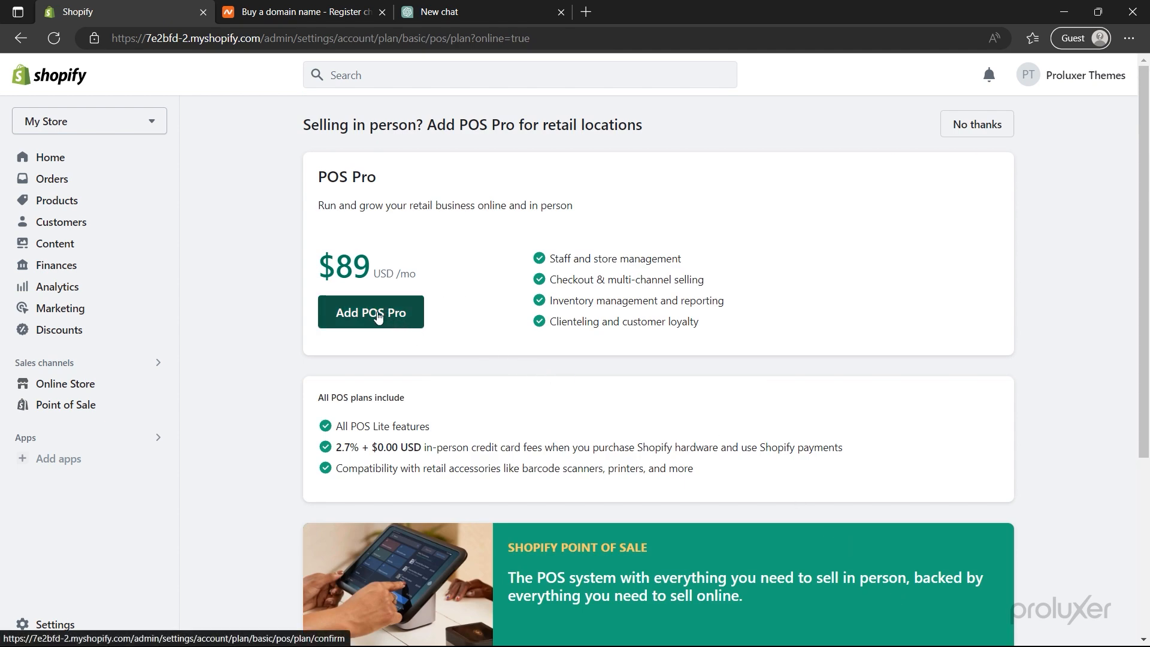
left_click(971, 125)
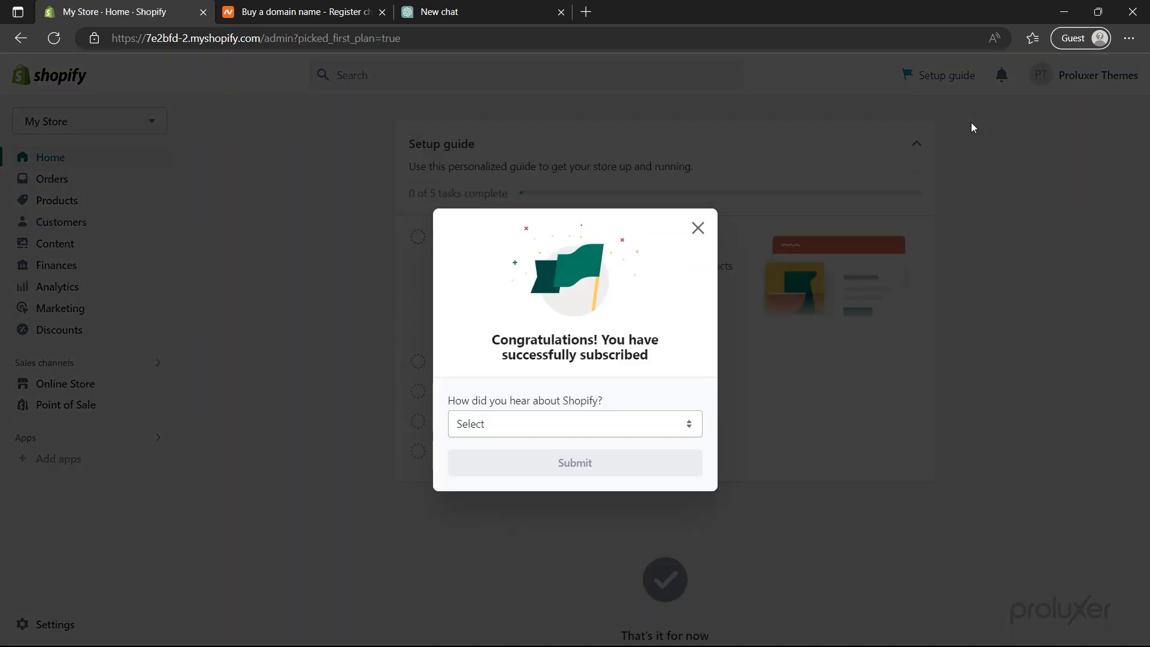
left_click(698, 228)
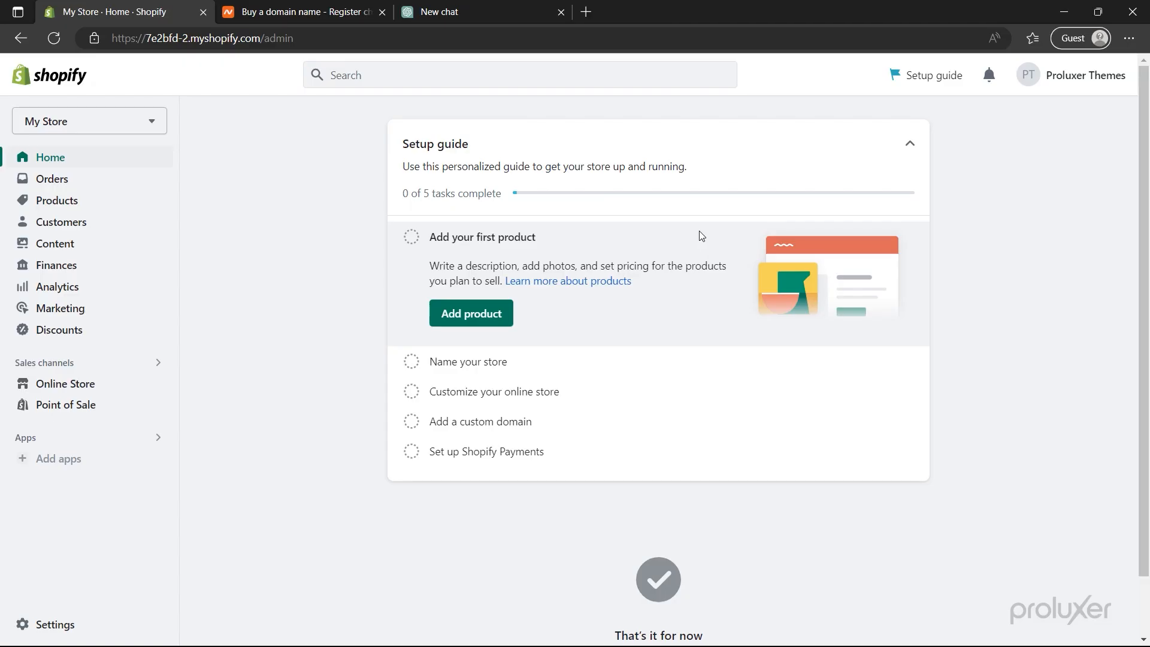
- Publish the added Sense theme from the theme library, replacing Dawn as current theme
left_click(91, 382)
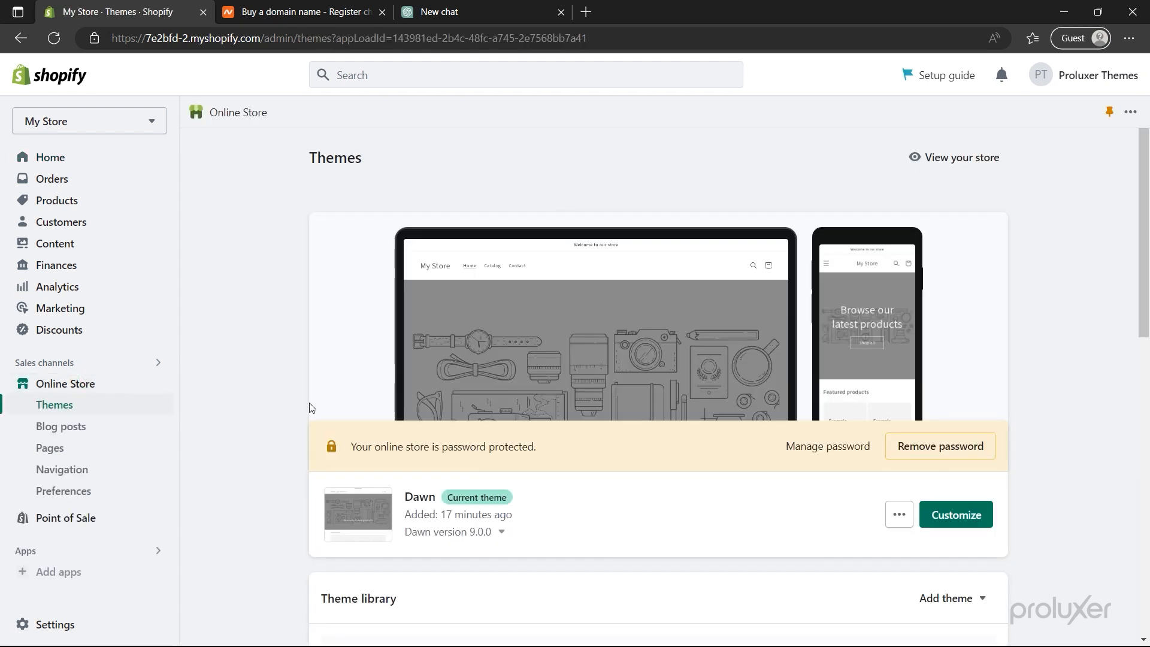
scroll(393, 406, "down", 8)
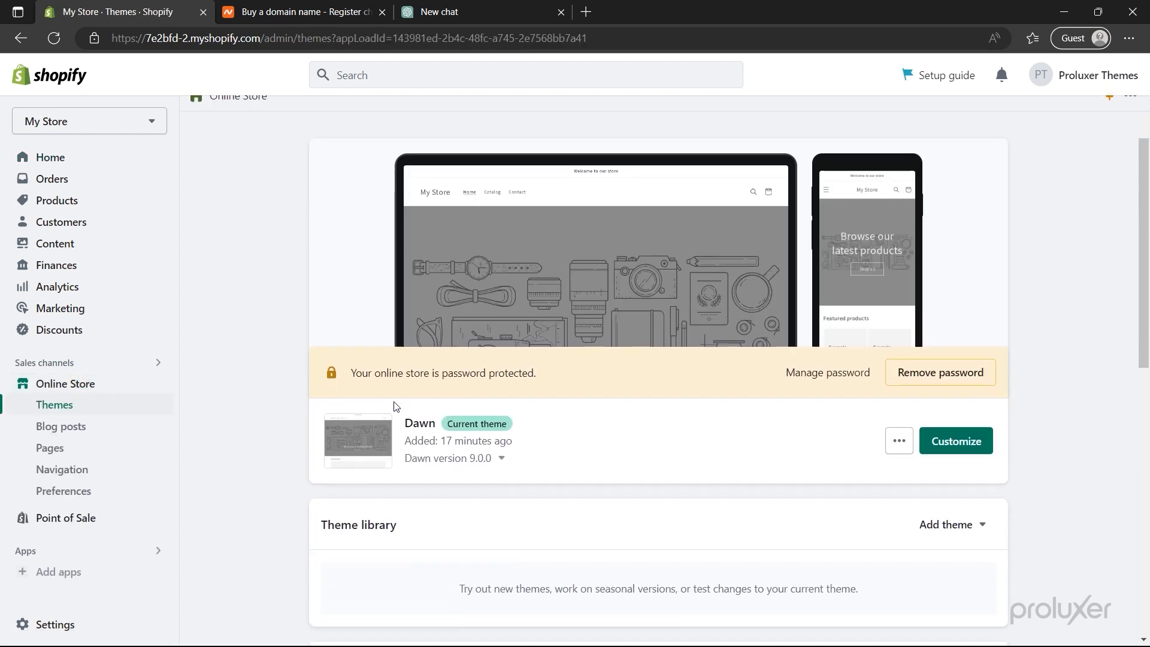
scroll(394, 406, "down", 4)
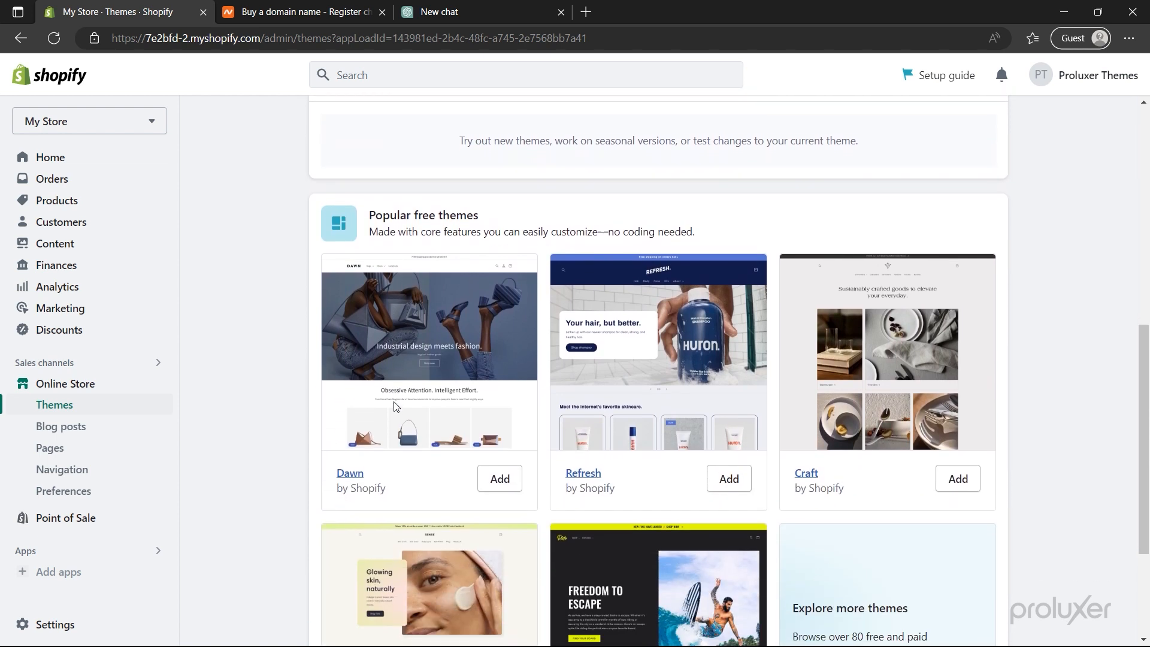
scroll(393, 402, "down", 1)
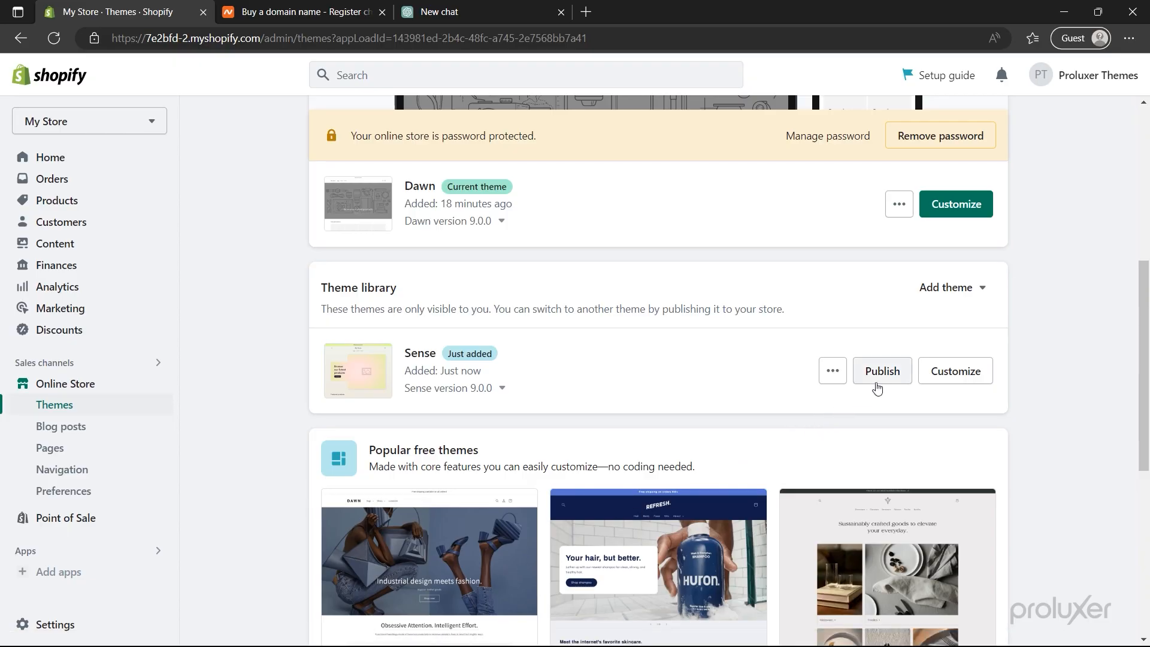
left_click(884, 372)
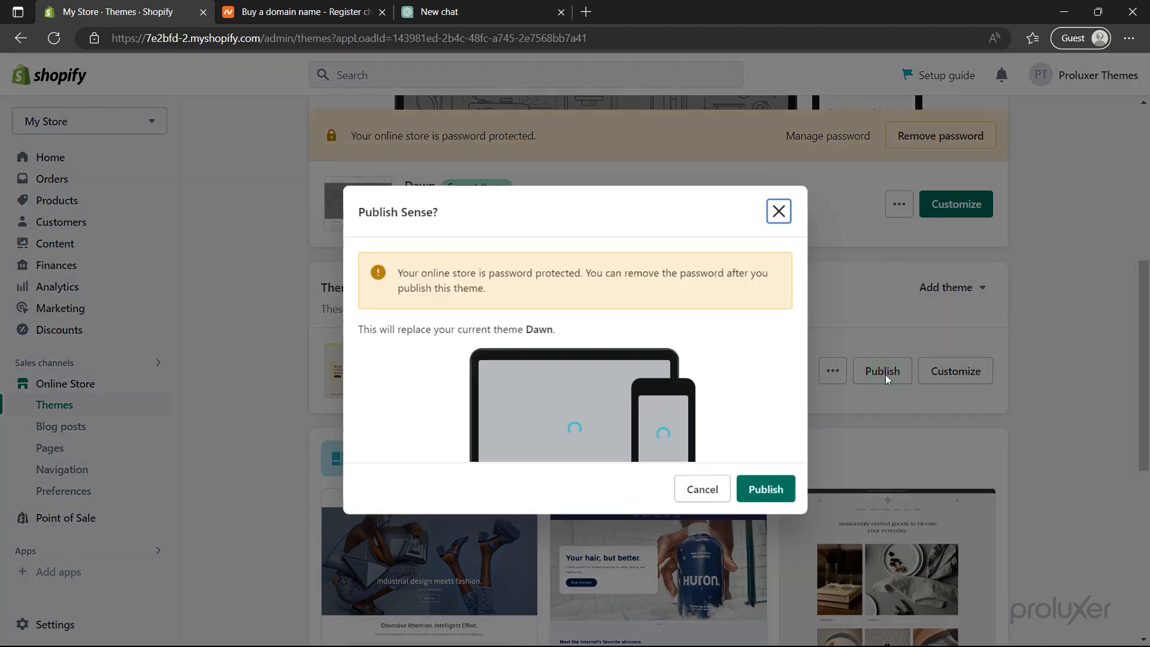
left_click(766, 490)
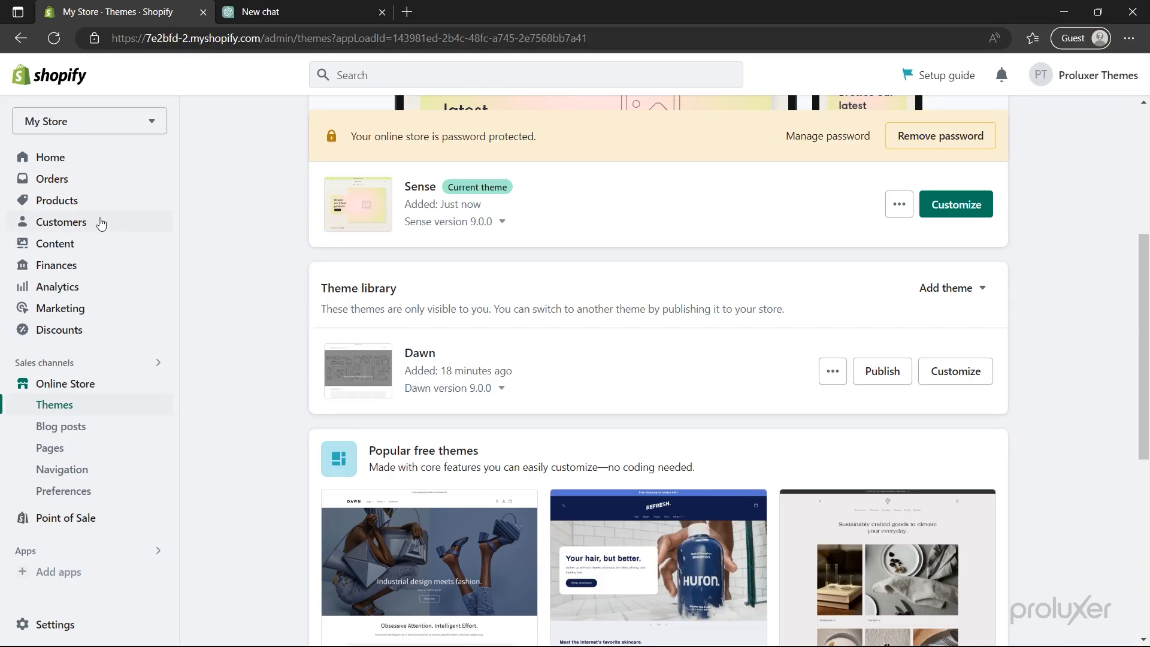
- Delete the Home page collection under Products > Collections and begin a new collection
left_click(76, 207)
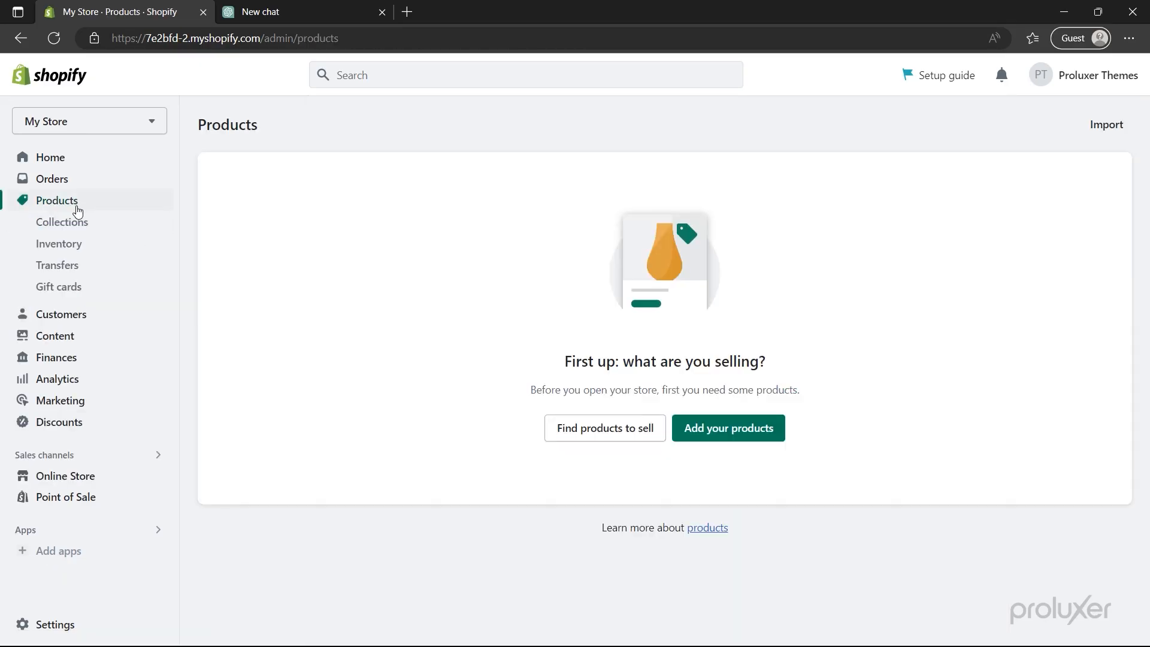
left_click(78, 229)
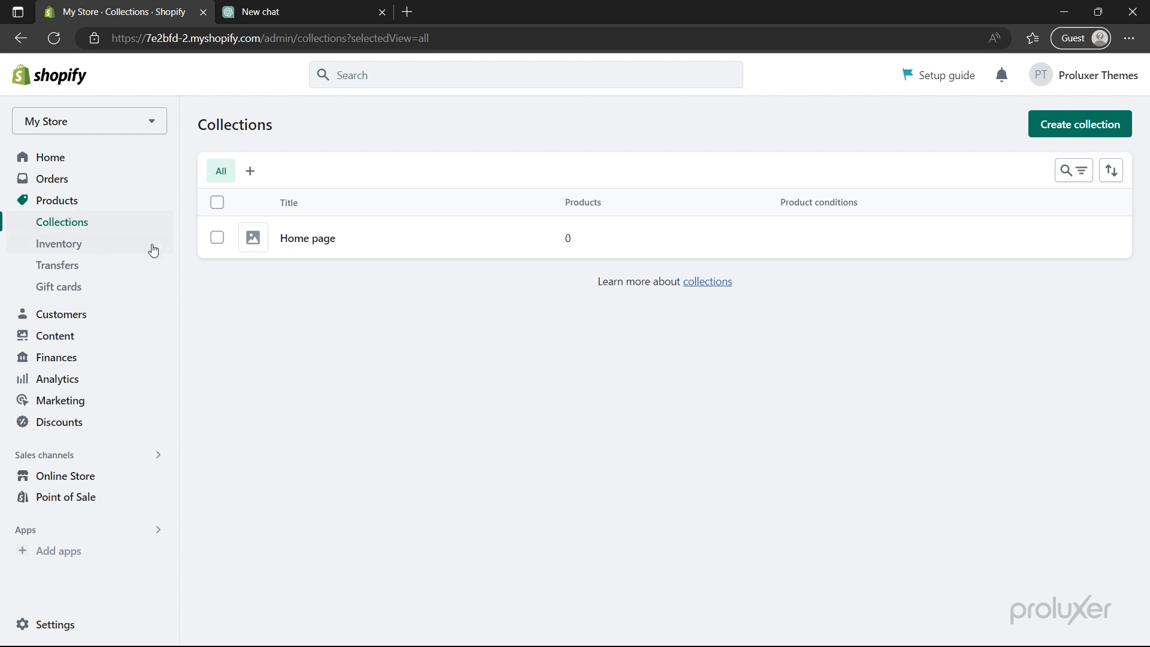
left_click(217, 238)
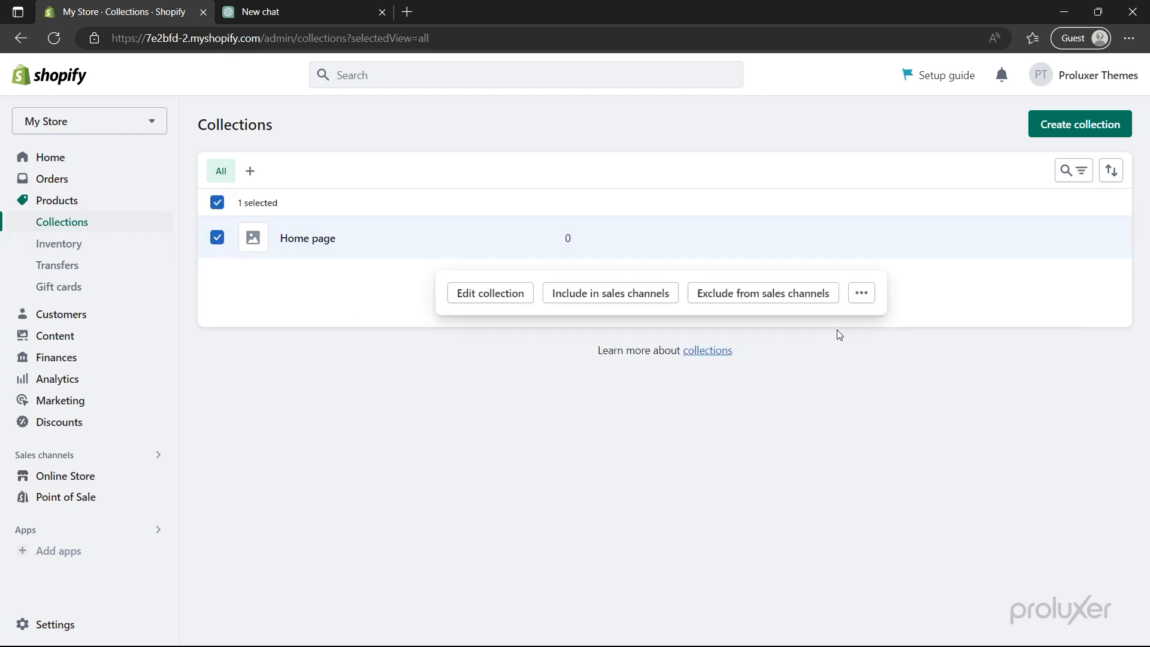
left_click(862, 297)
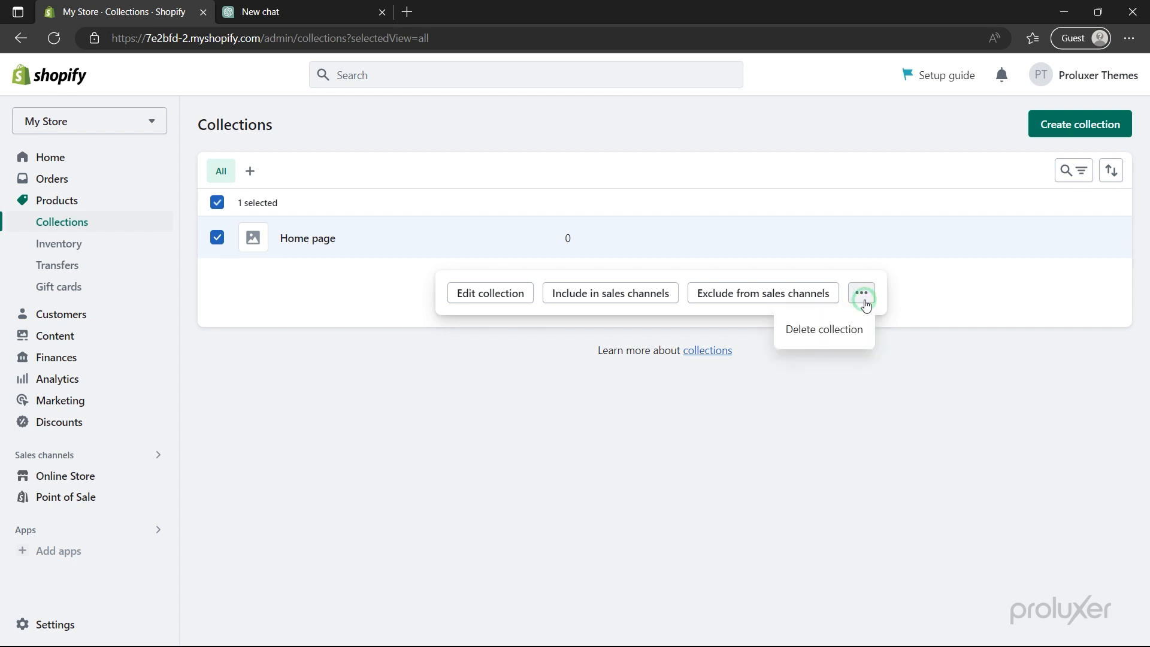
left_click(852, 325)
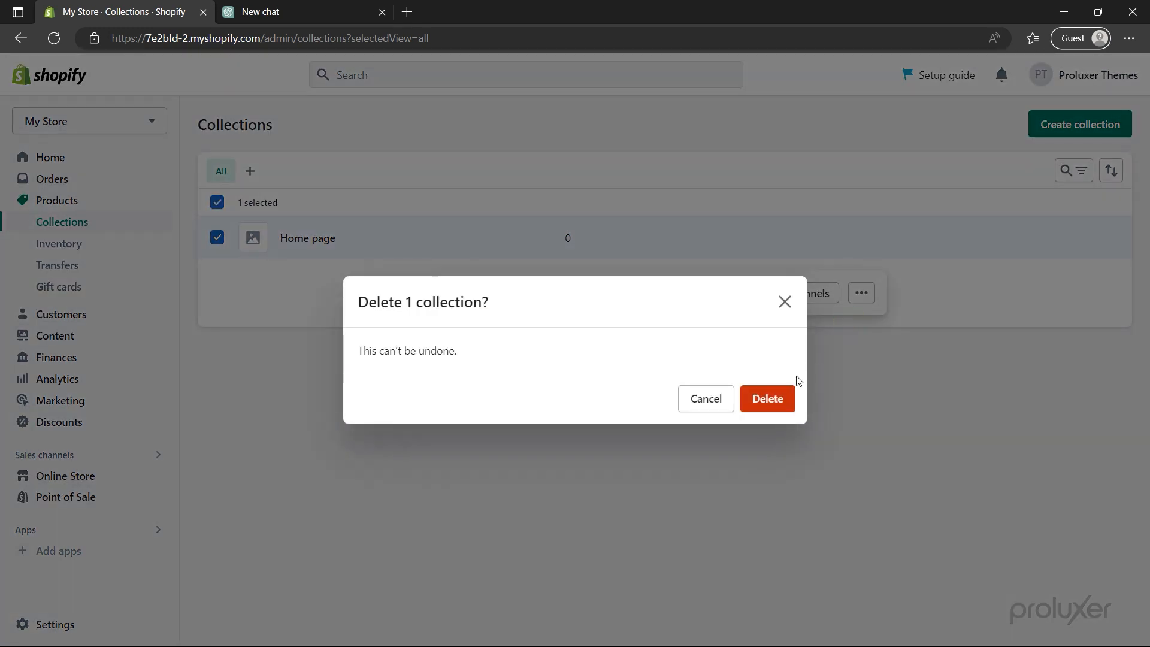
left_click(777, 396)
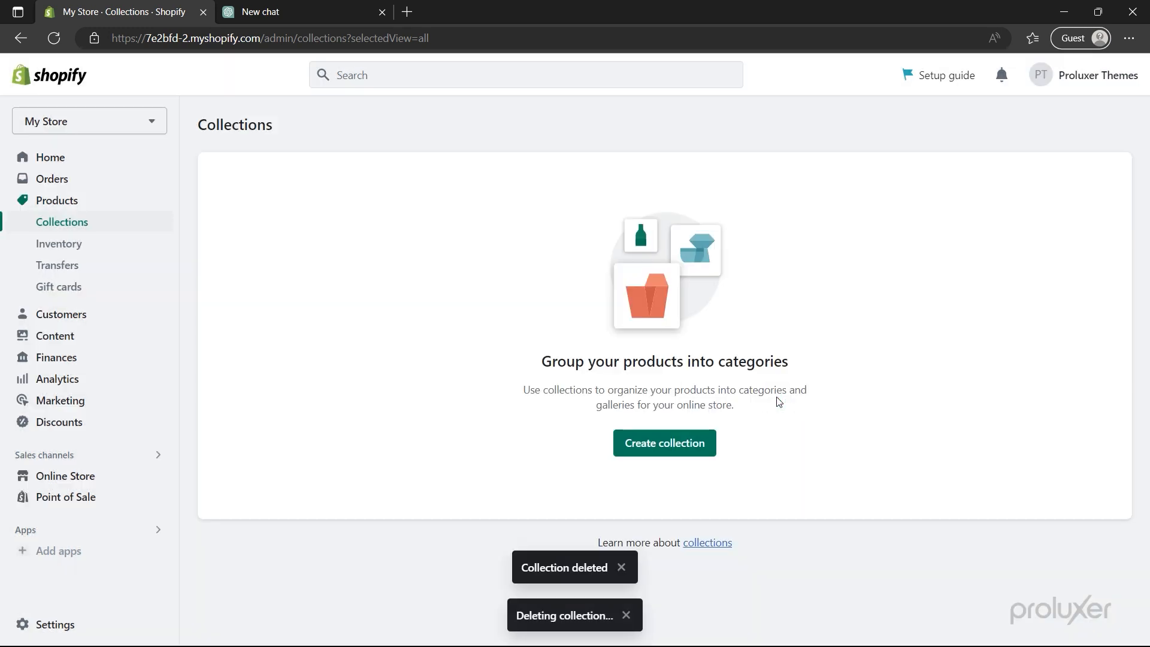
left_click(682, 444)
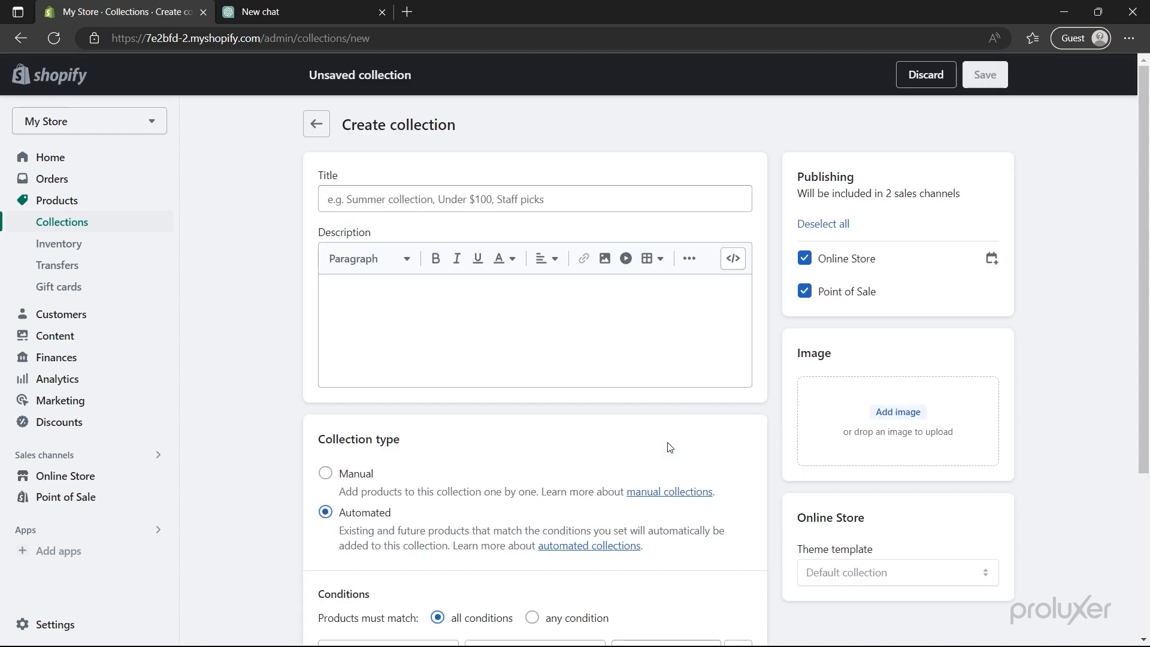
- Title the collection Dog's, upload the puppy-in-bear-costume photo, set it Manual, and save
left_click(420, 206)
type("Dogs")
left_click(375, 178)
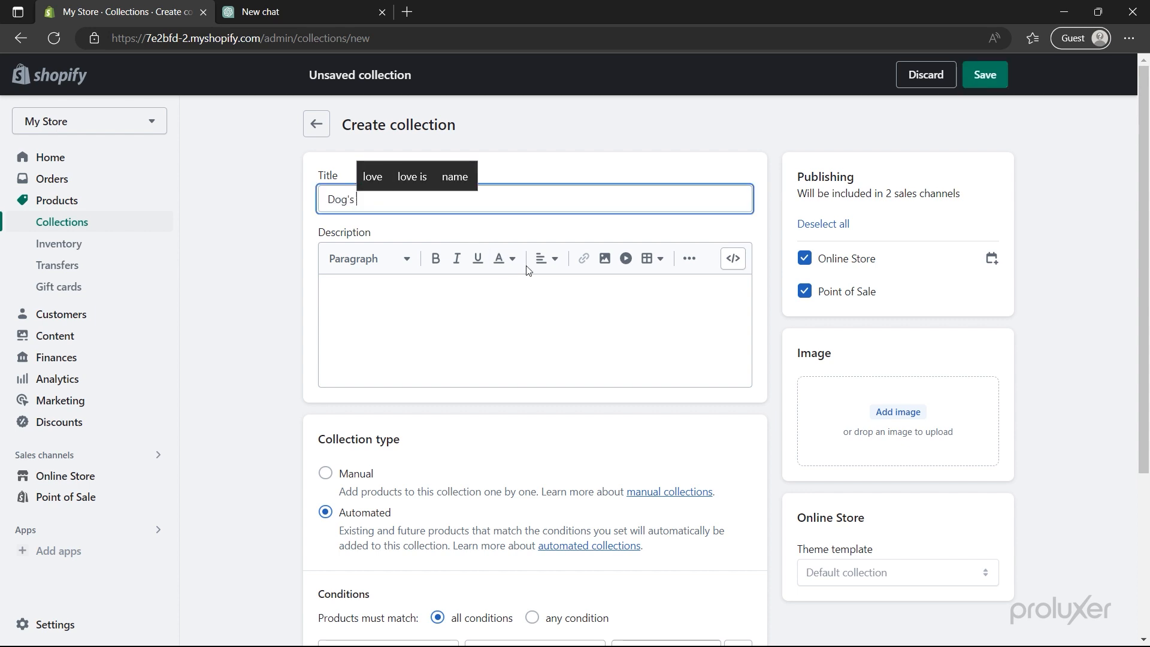
left_click(885, 414)
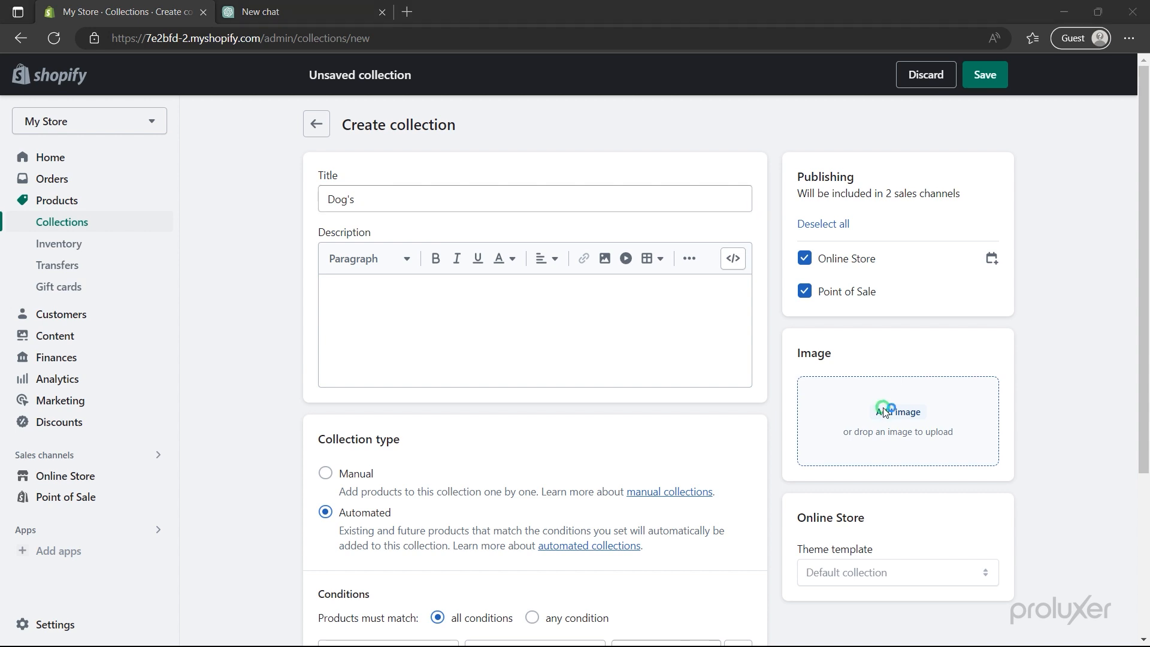
left_click(447, 249)
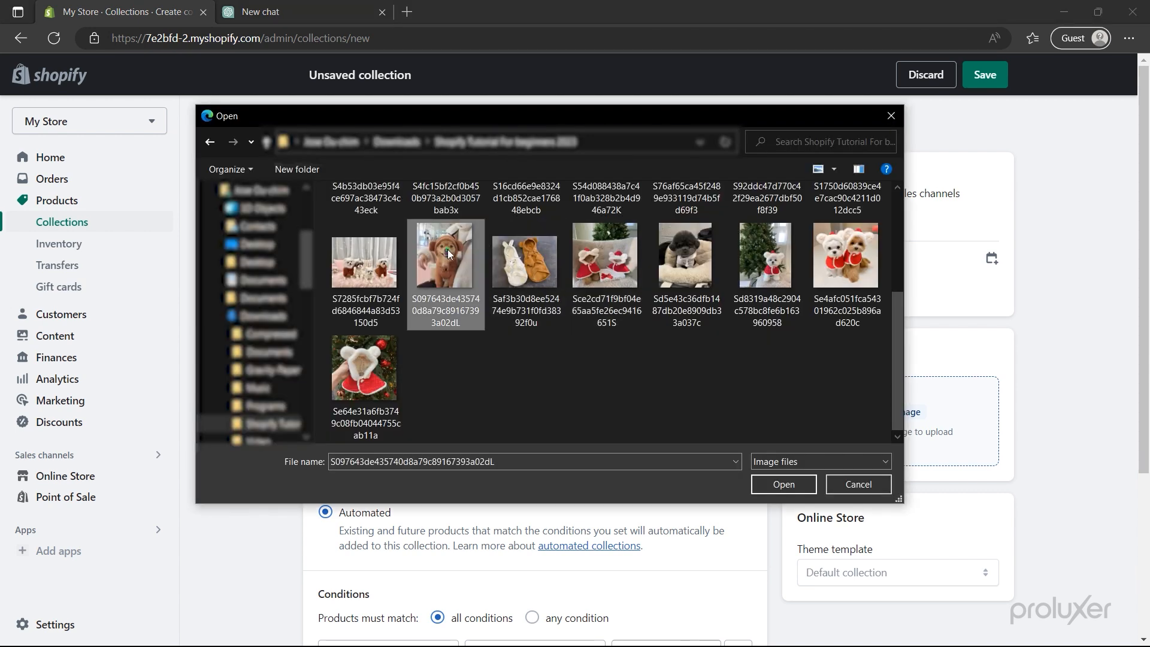
left_click(775, 486)
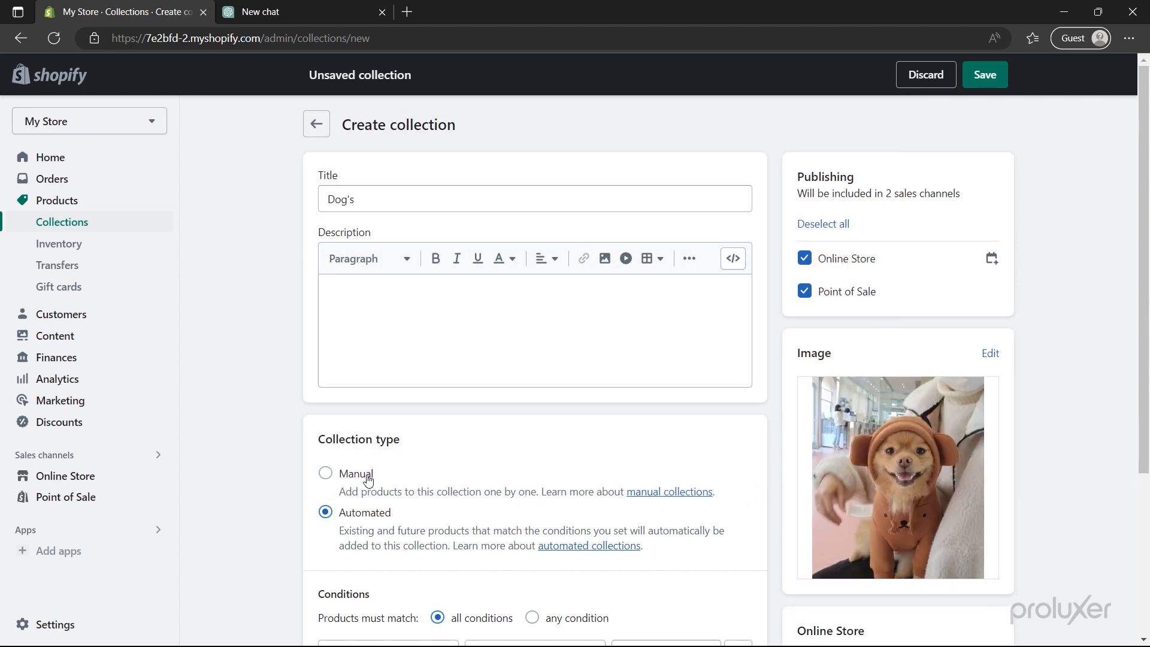
left_click(327, 474)
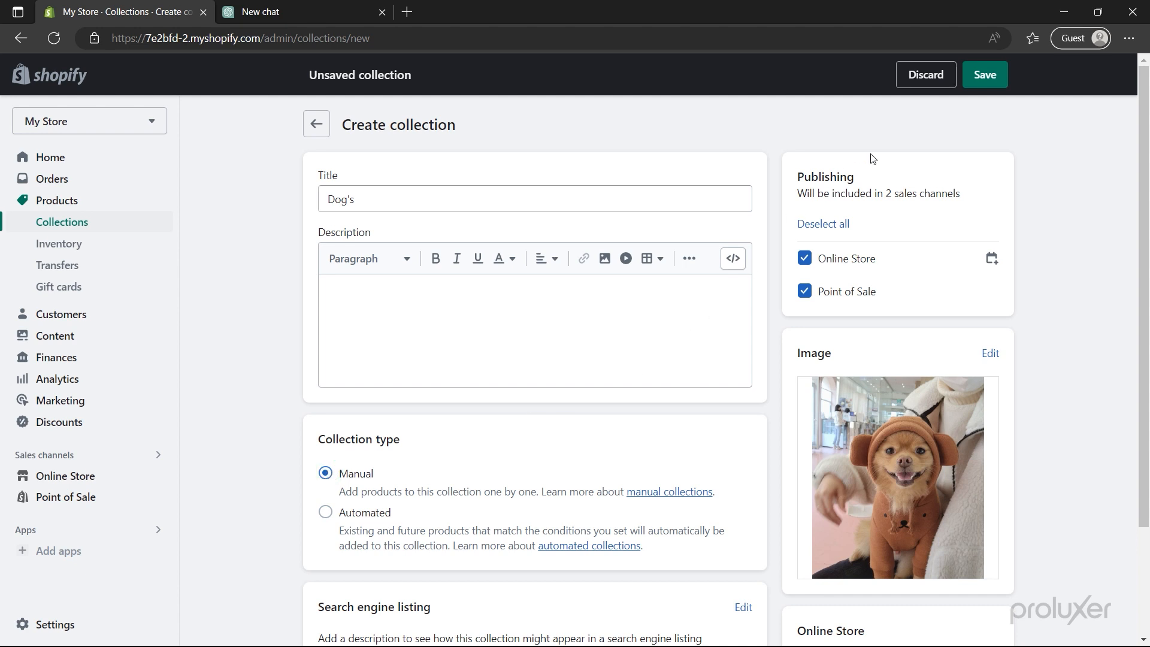
left_click(978, 81)
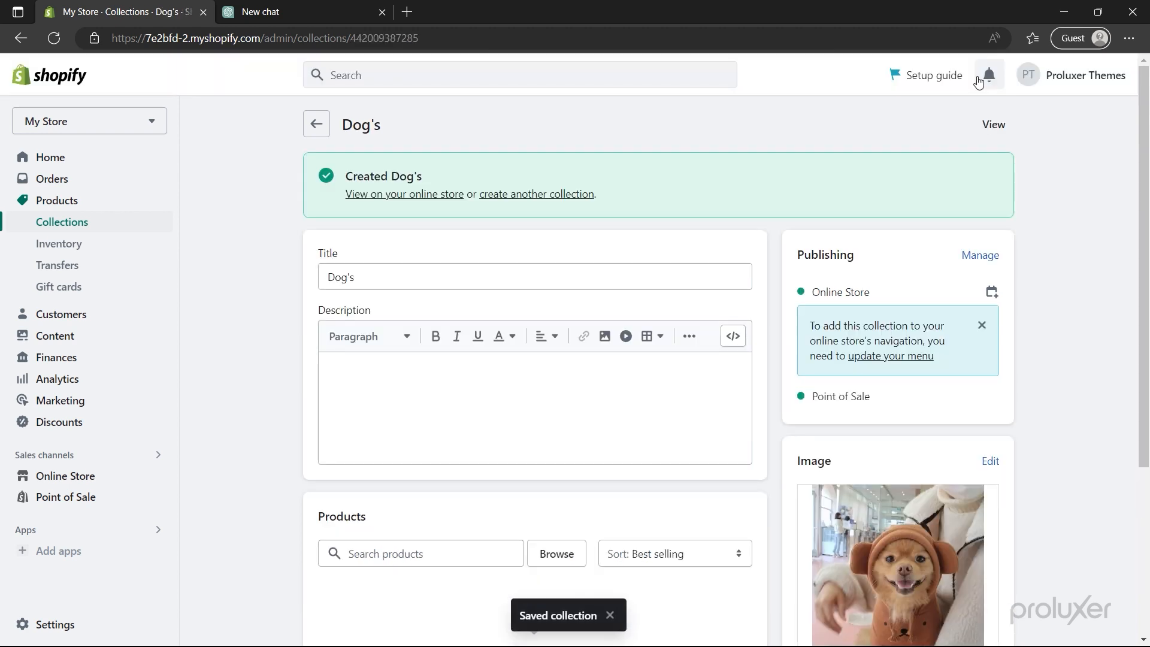
left_click(315, 124)
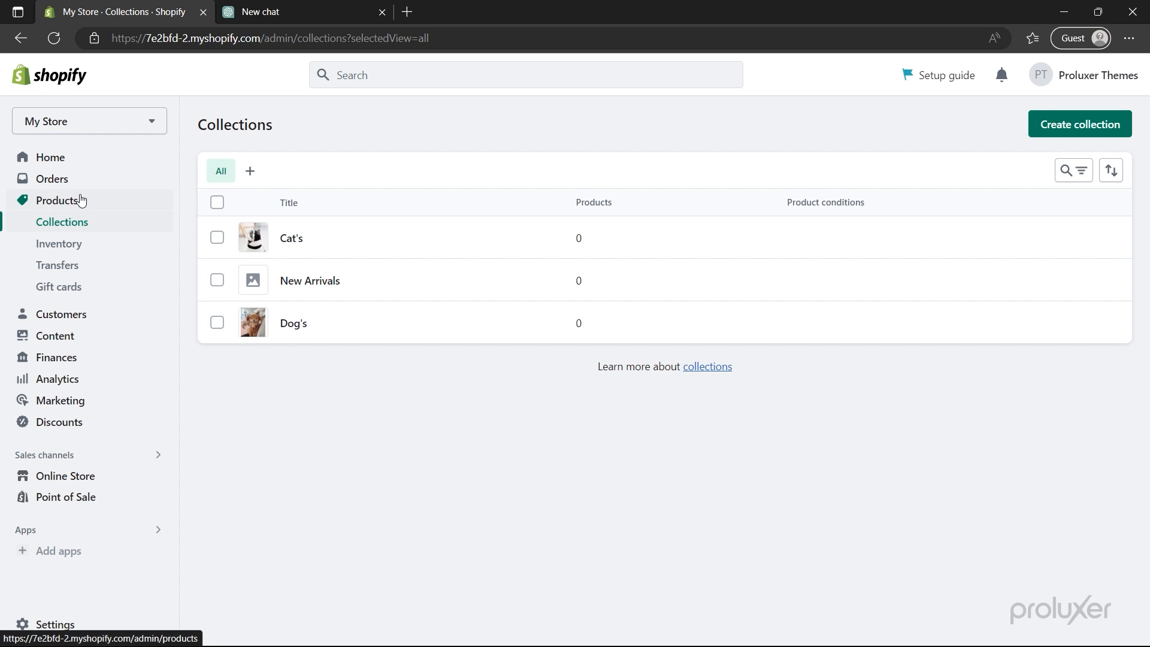
- Add a new product titled Pup Couture with a pasted description, then go to ChatGPT
left_click(81, 200)
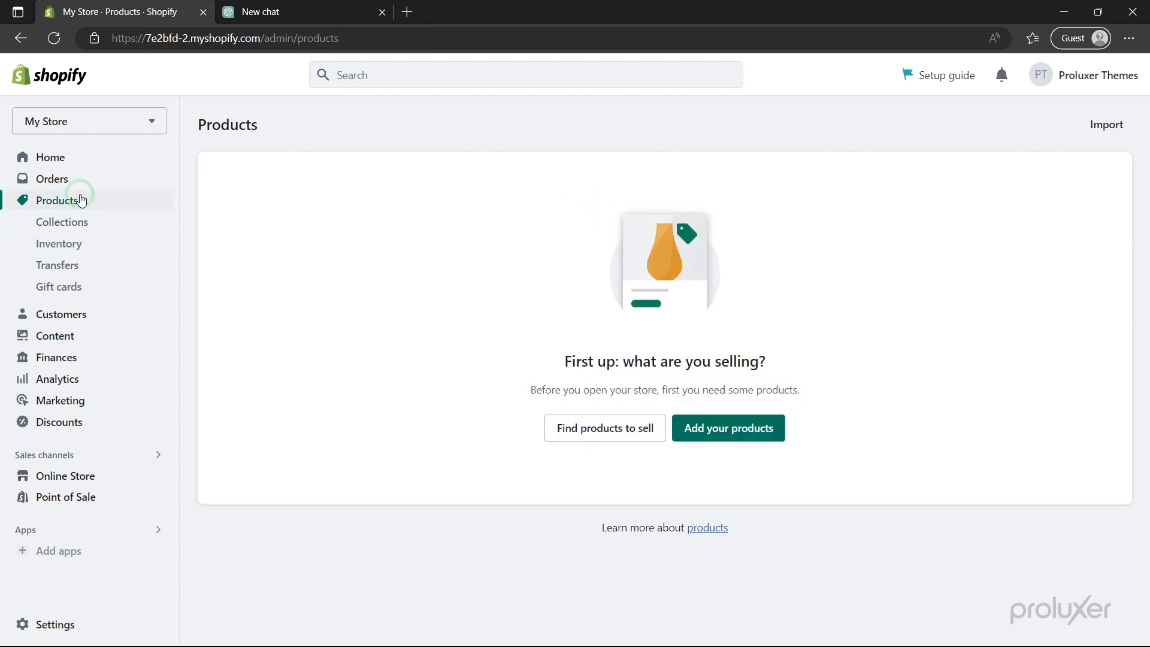
left_click(715, 439)
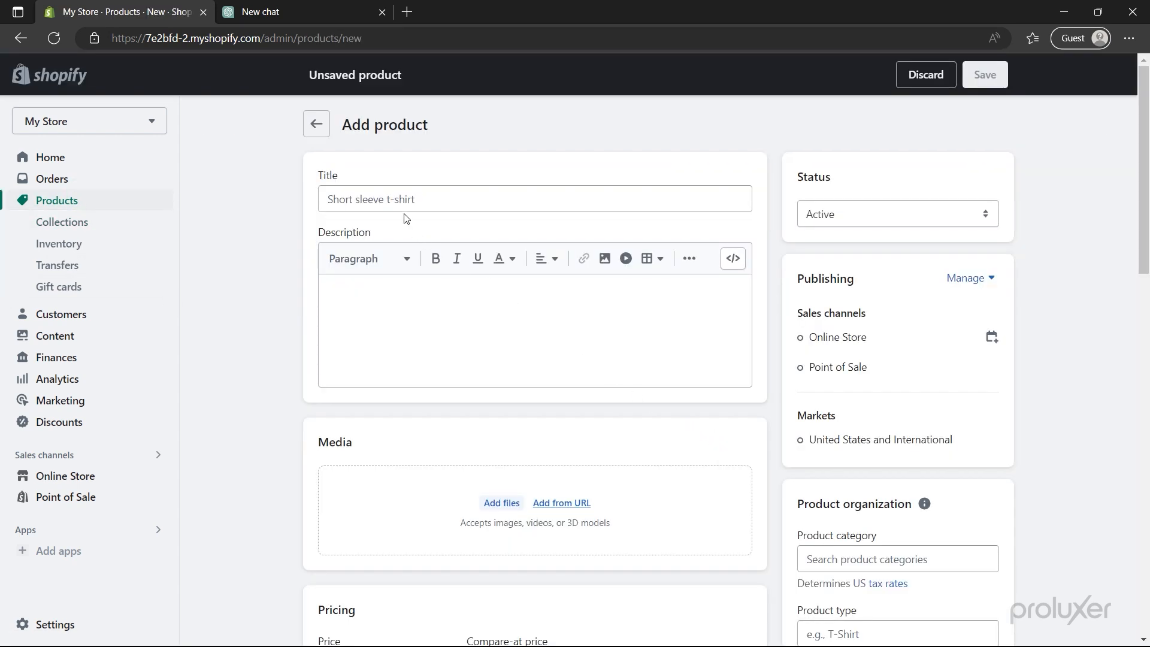
left_click(398, 199)
type("Pup Couture")
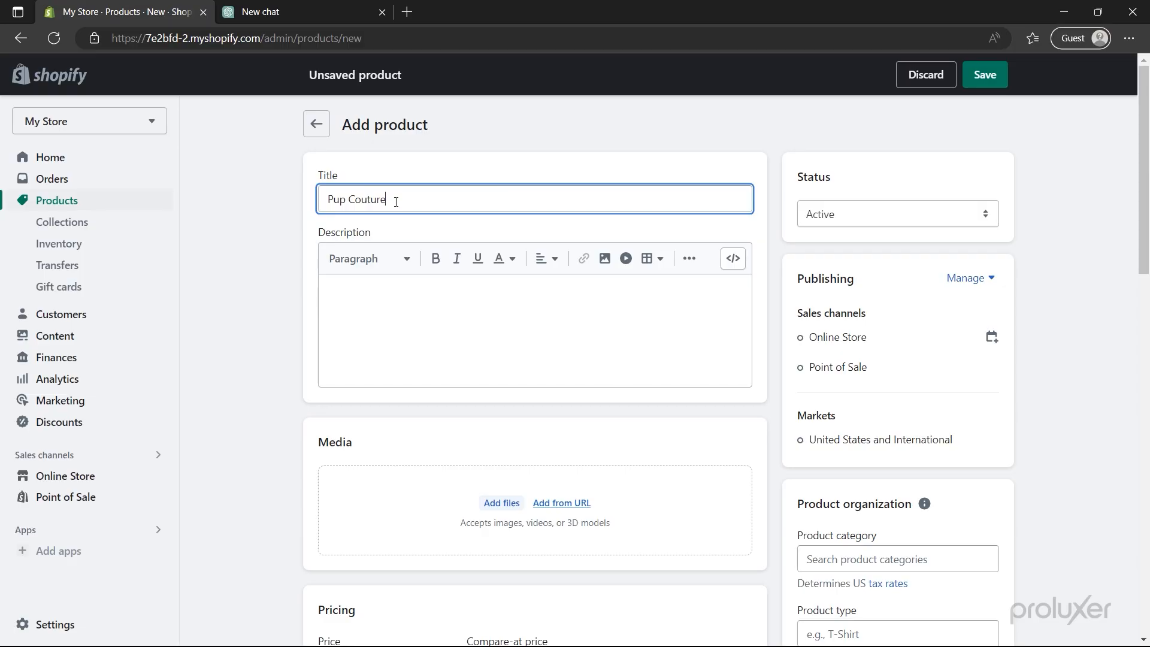
left_click(403, 289)
type("Dress your furry friend to the nines with Pup Couture! Our line of clothing is designed to keep your pup looking stylish while staying comfortable. From cozy sweaters to chic bandanas, Pup Couture has everything your pet needs to make a statement.")
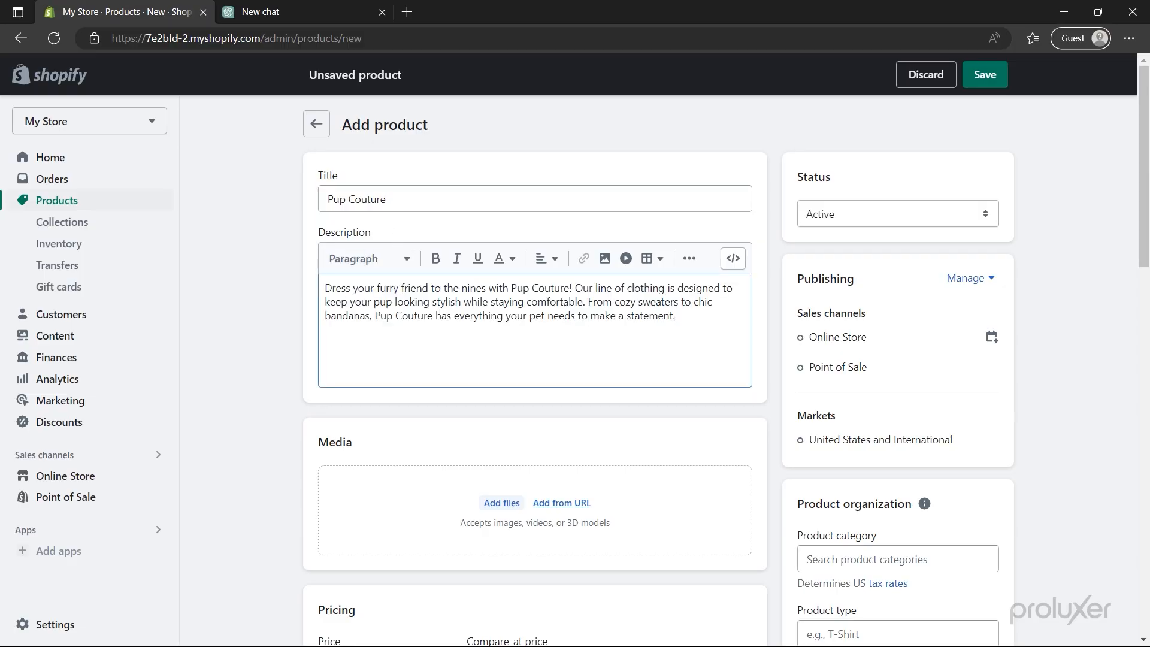
left_click(279, 15)
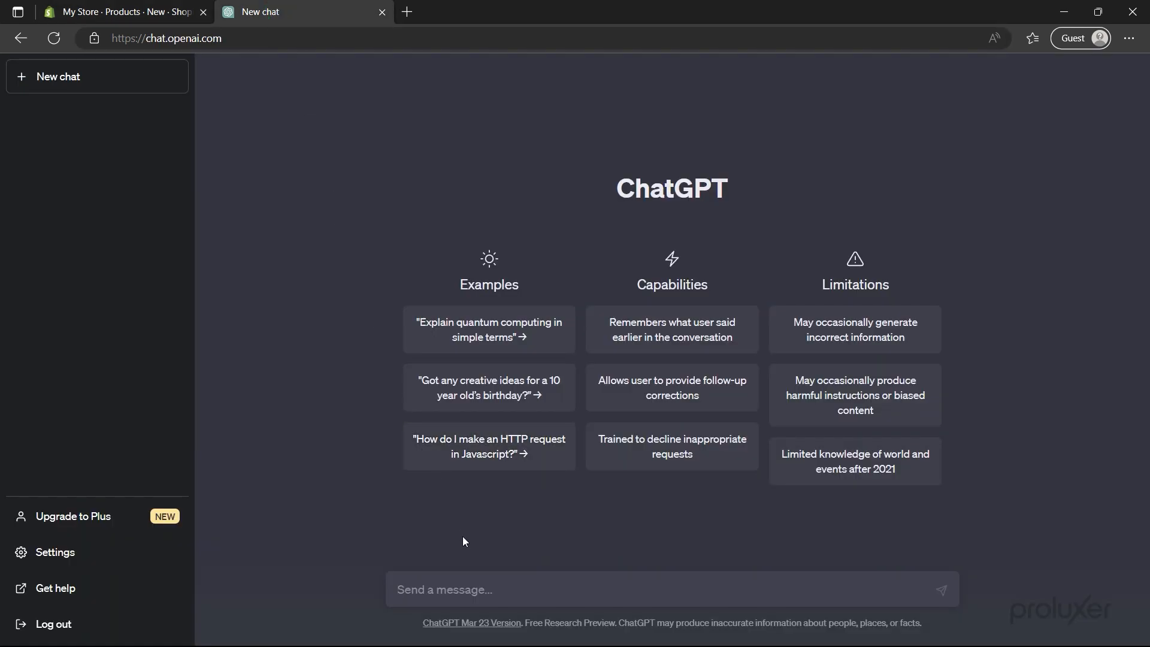
- Ask ChatGPT for a product description of Pup Couture, a clothing line for dogs
left_click(477, 587)
type("Create a product description for a clothing line called")
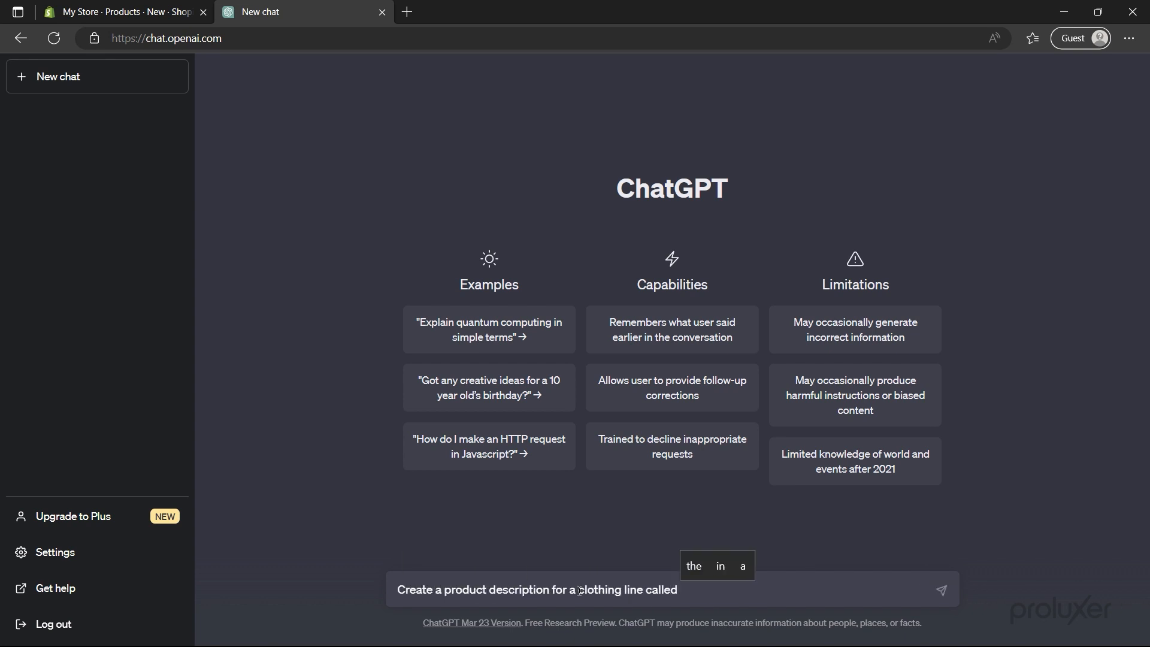
type(" Pup Couture for dogs. The de")
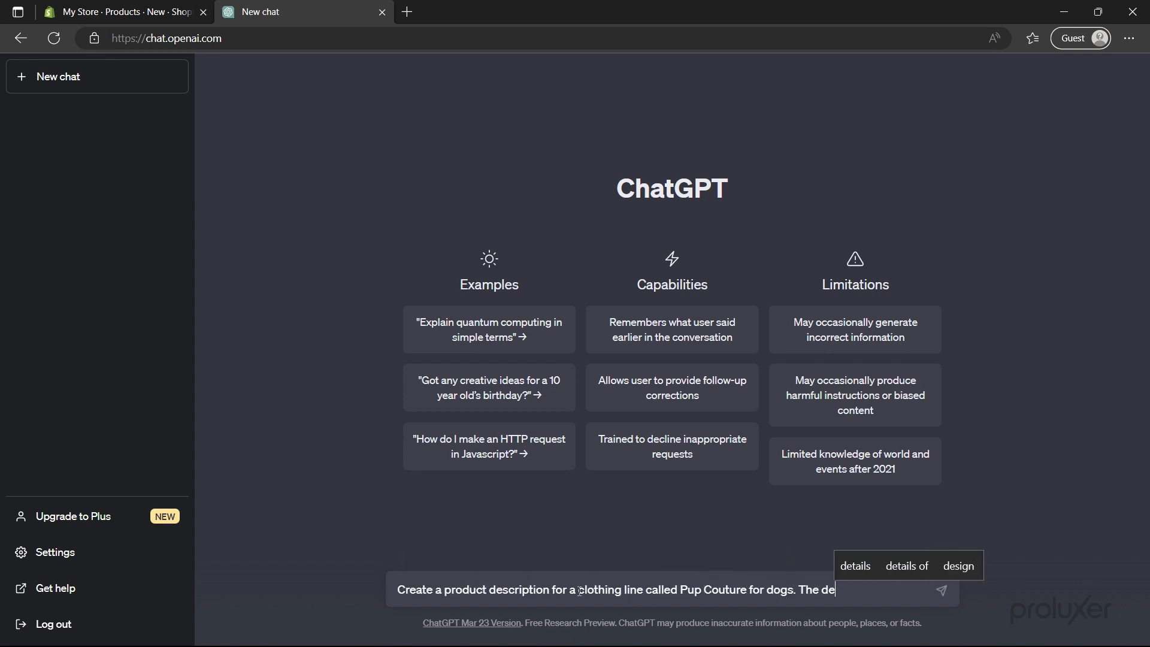
type("scription should convince customers with short and swe")
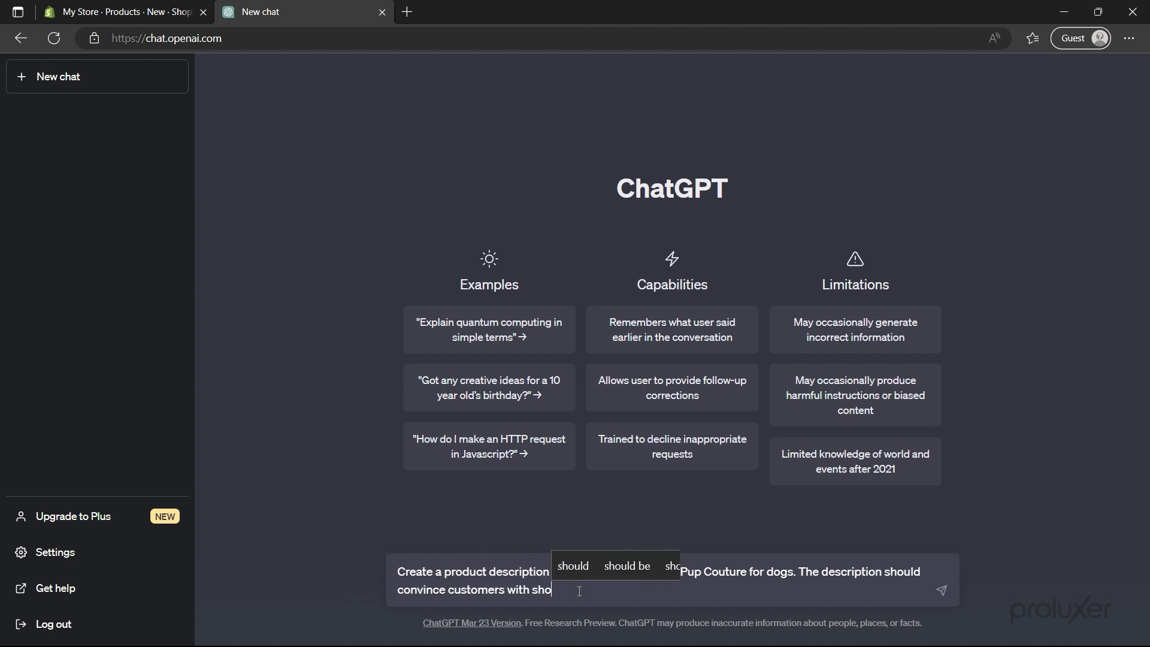
type("et words.")
key("Return")
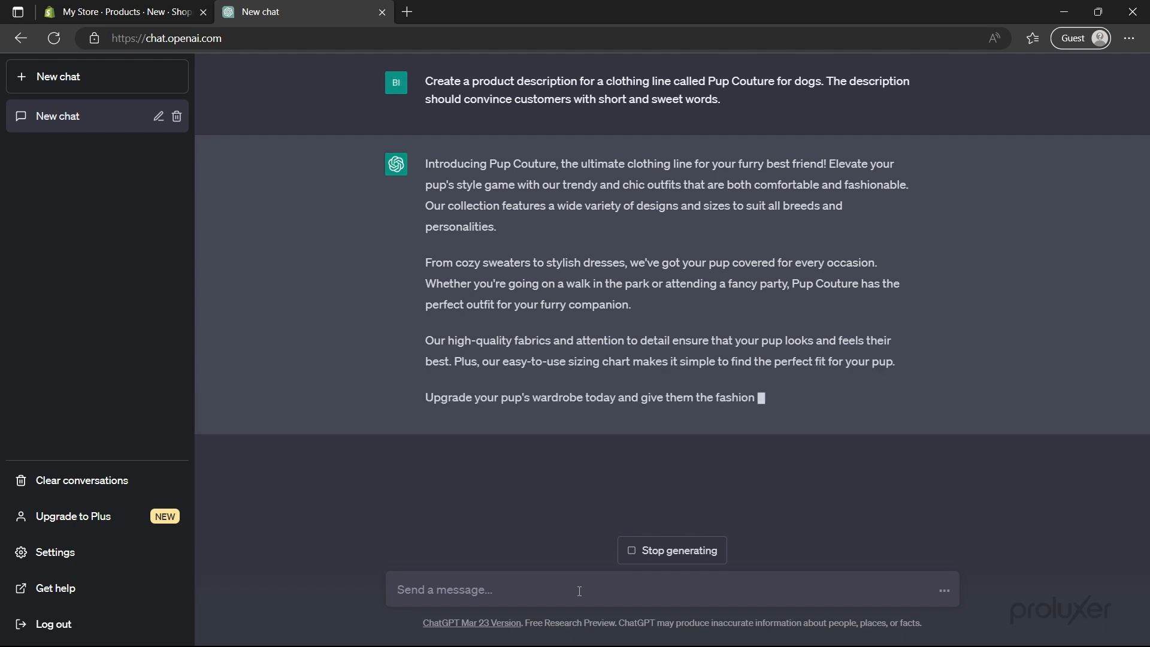
- Copy the generated four-paragraph description and return to the Shopify store
left_click_drag(422, 161, 824, 427)
right_click(802, 416)
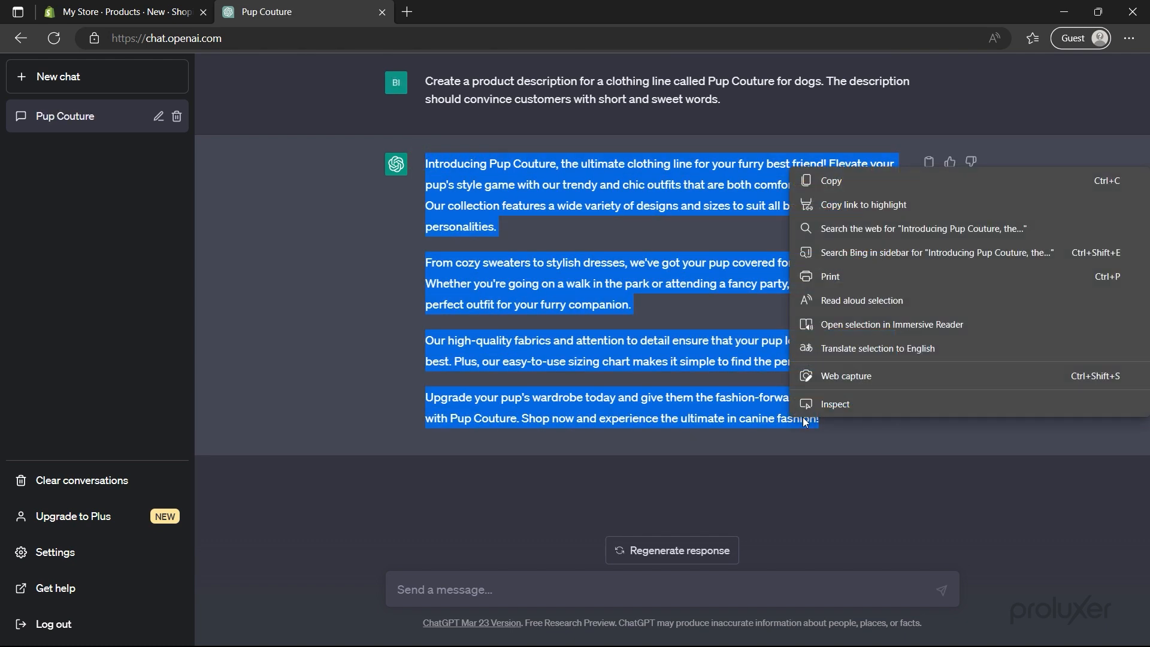
left_click(820, 187)
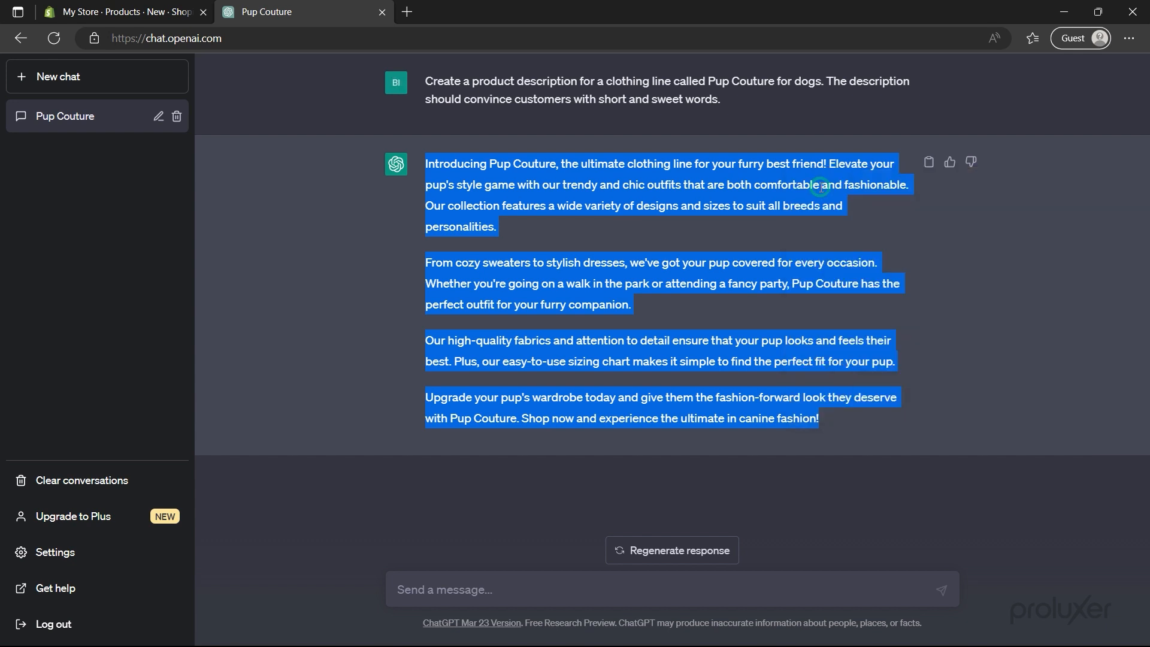
left_click(134, 15)
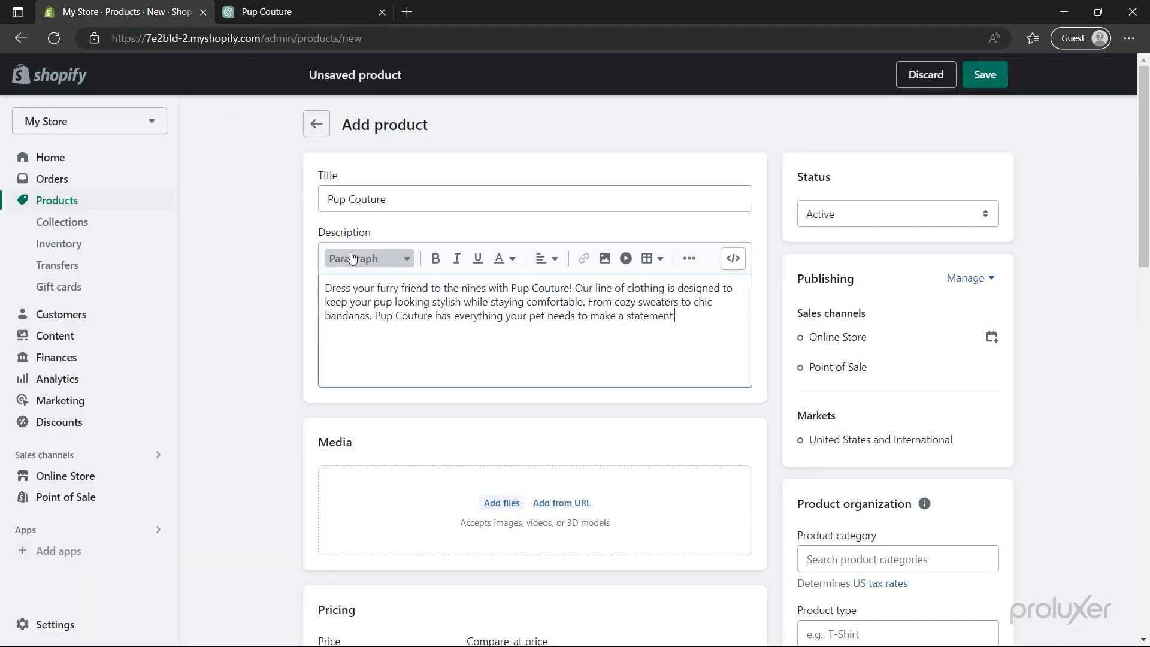
- Overwrite the short Pup Couture description with the pasted four-paragraph ChatGPT text
key("ctrl+a")
key("ctrl+v")
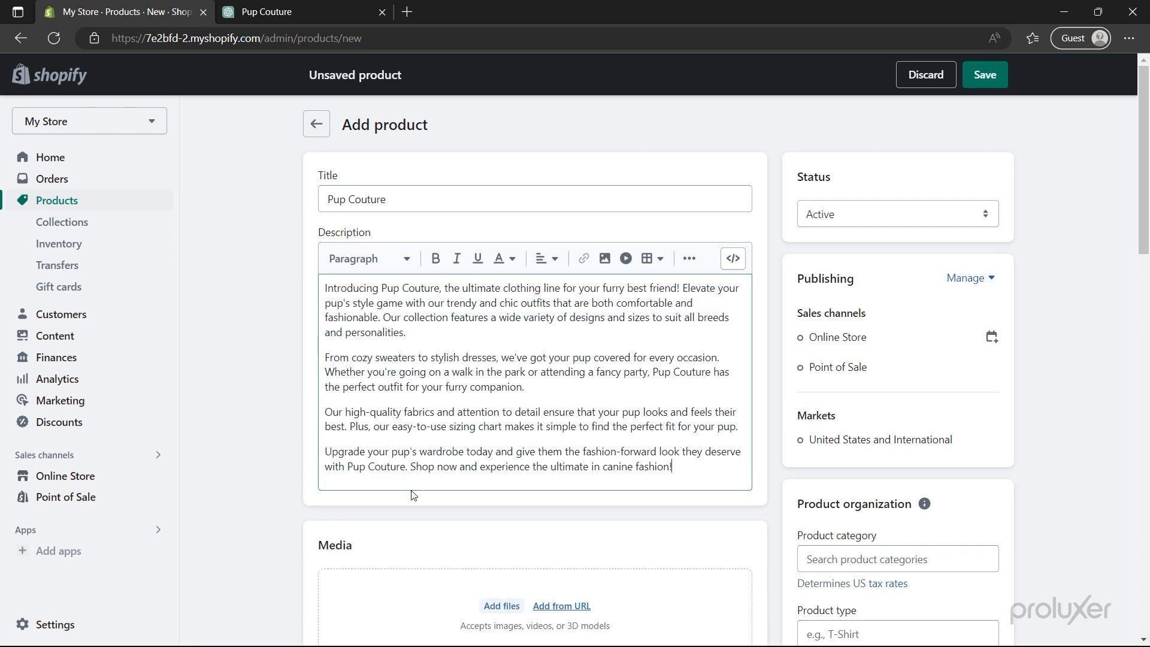
scroll(412, 495, "down", 4)
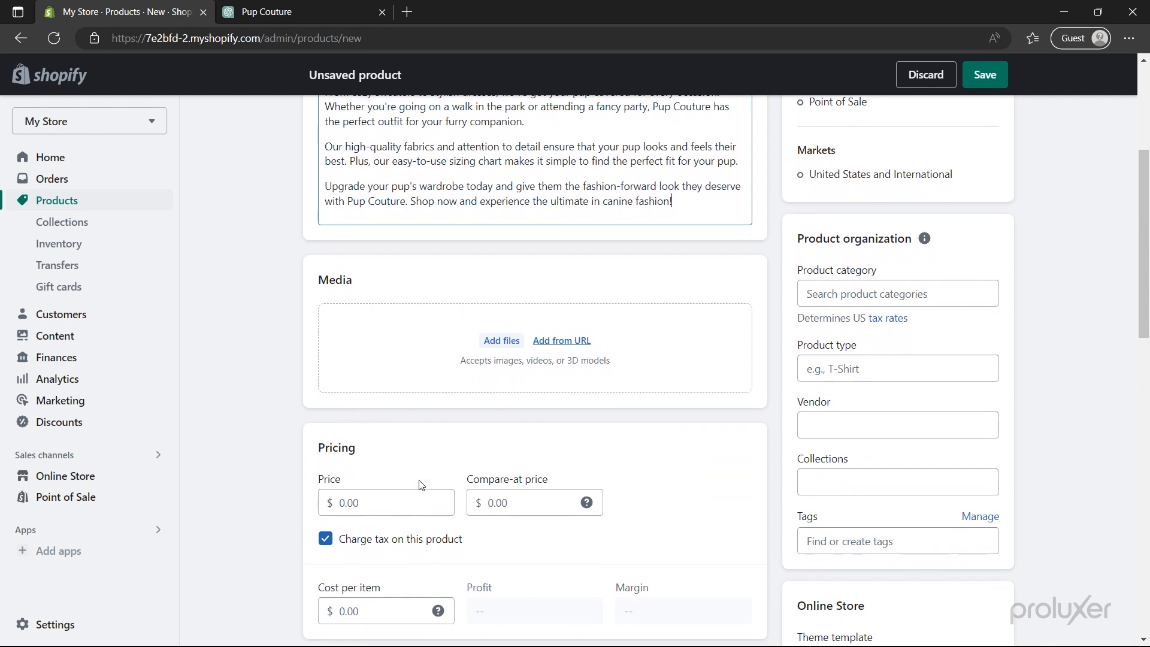
- Upload nine dog outfit photos to the media, including the yellow hoodie, bear-costume and puppy-in-bed shots
left_click(495, 341)
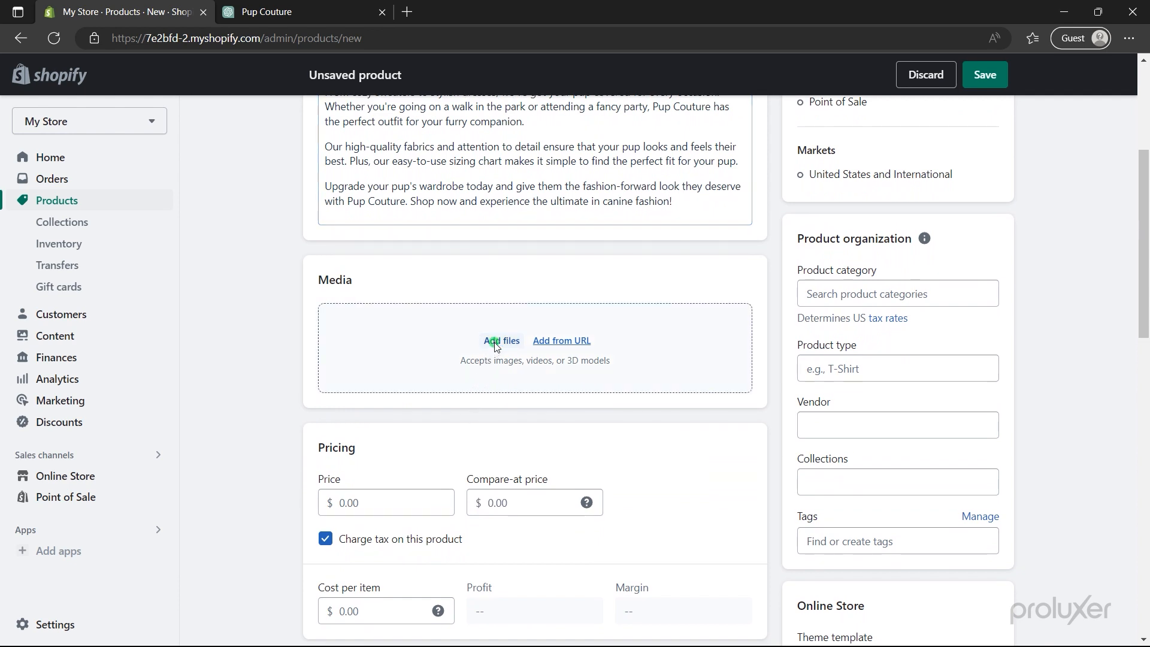
left_click(368, 346)
left_click(516, 348, "ctrl")
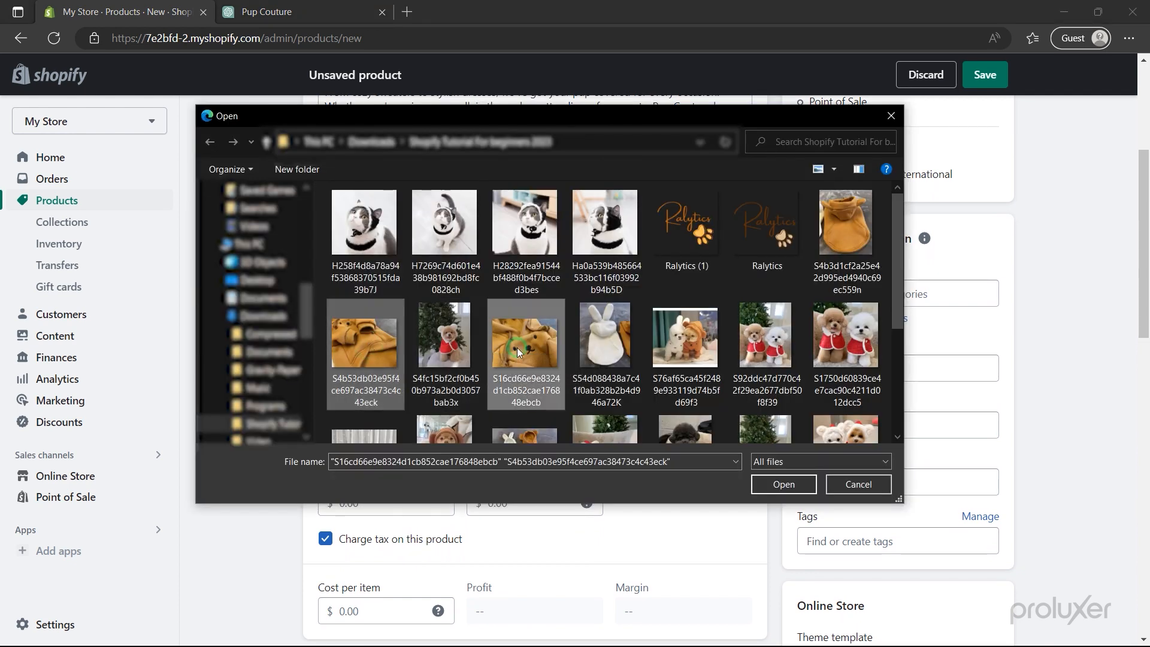
left_click(605, 341, "ctrl")
left_click(683, 335, "ctrl")
left_click(845, 240, "ctrl")
scroll(899, 265, "down", 2)
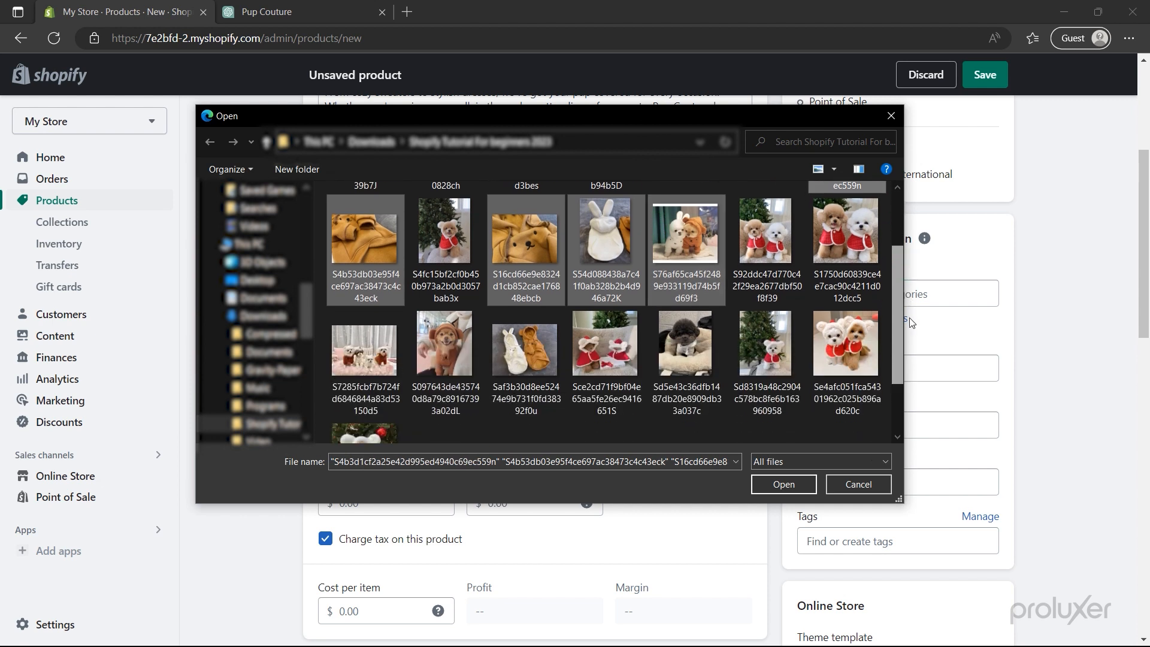
left_click(364, 330, "ctrl")
left_click(448, 325, "ctrl")
left_click(533, 335, "ctrl")
left_click(675, 347, "ctrl")
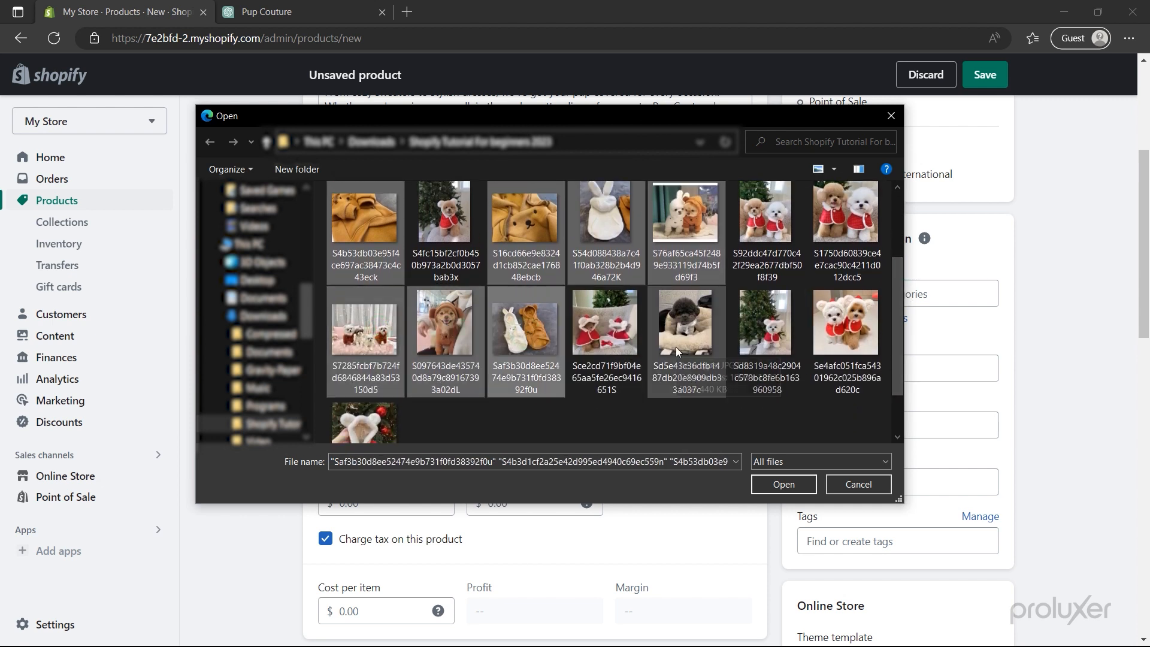
scroll(677, 352, "down", 1)
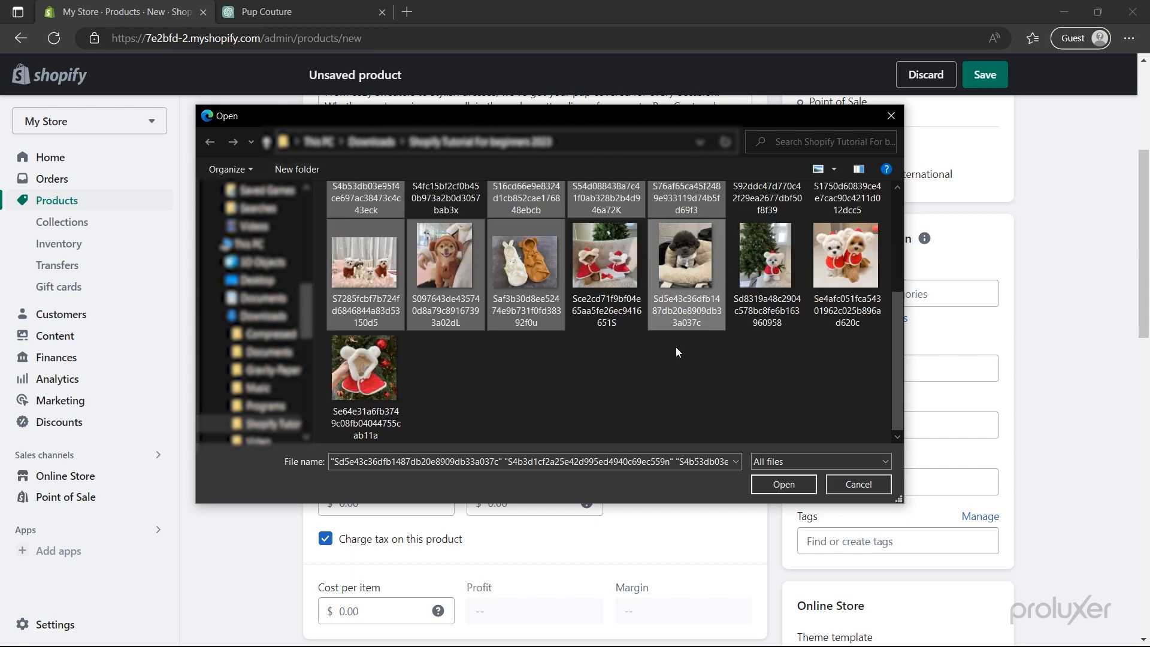
left_click(790, 484)
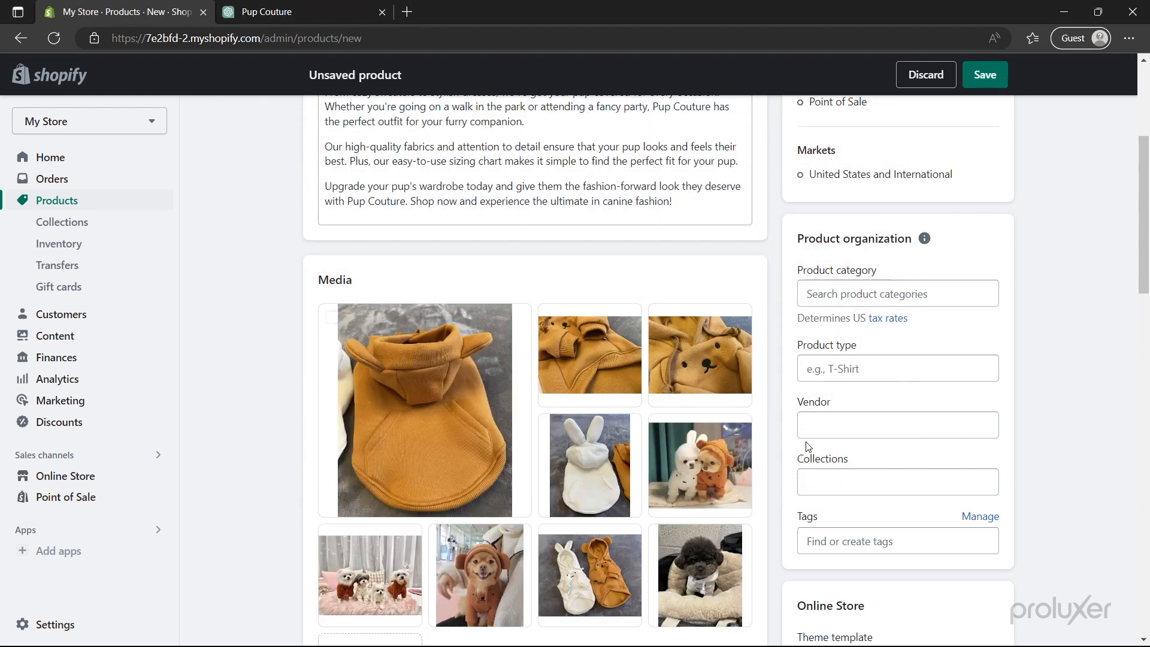
- Set the category to Animals & Pet Supplies and add the Dog's and New Arrivals collections
left_click(860, 294)
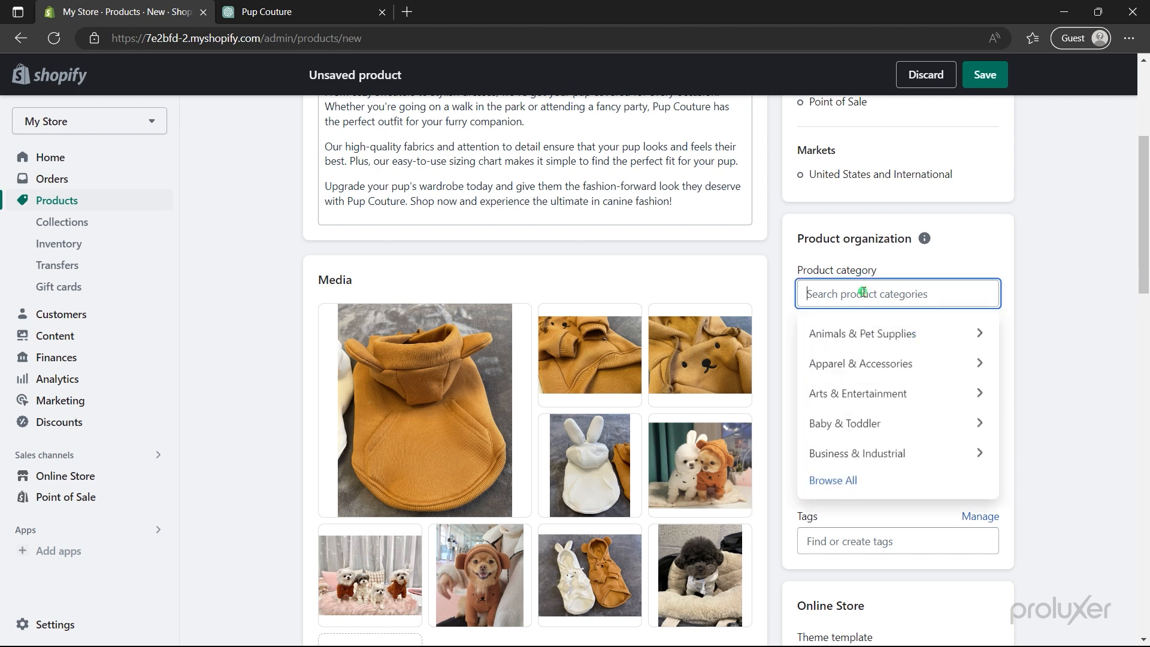
left_click(875, 336)
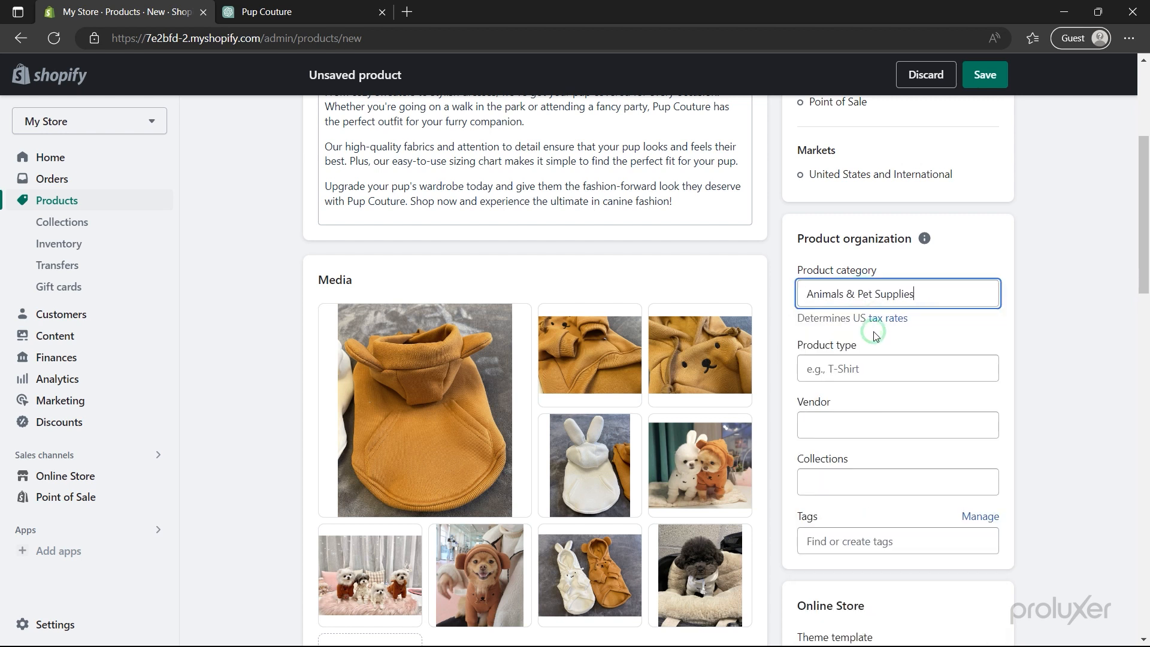
left_click(871, 480)
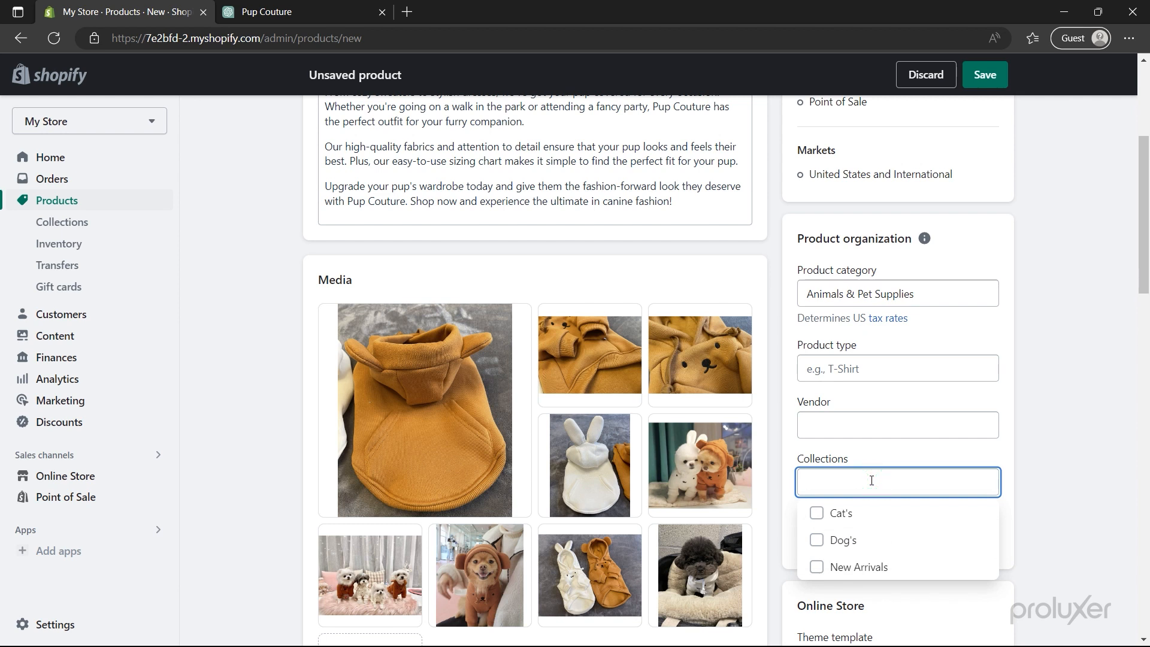
left_click(818, 542)
left_click(816, 568)
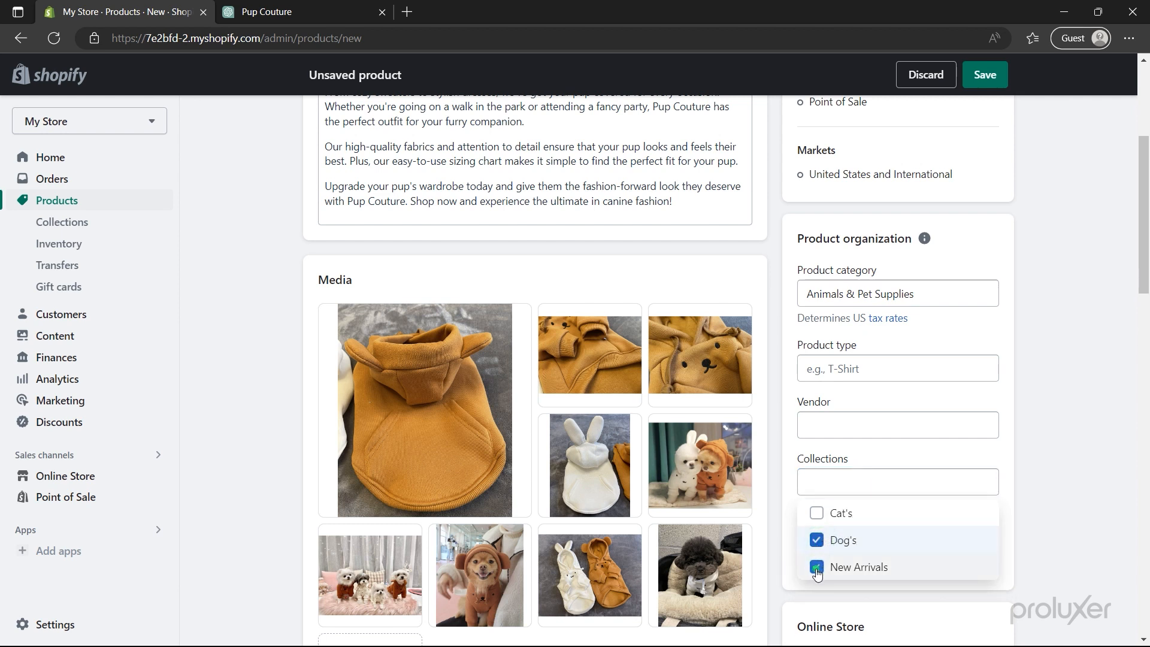
left_click(773, 574)
- Make the bear-costume dog the cover, followed by the bunny-and-hoodie, three-puppies and puppy-in-bed photos
scroll(773, 574, "down", 3)
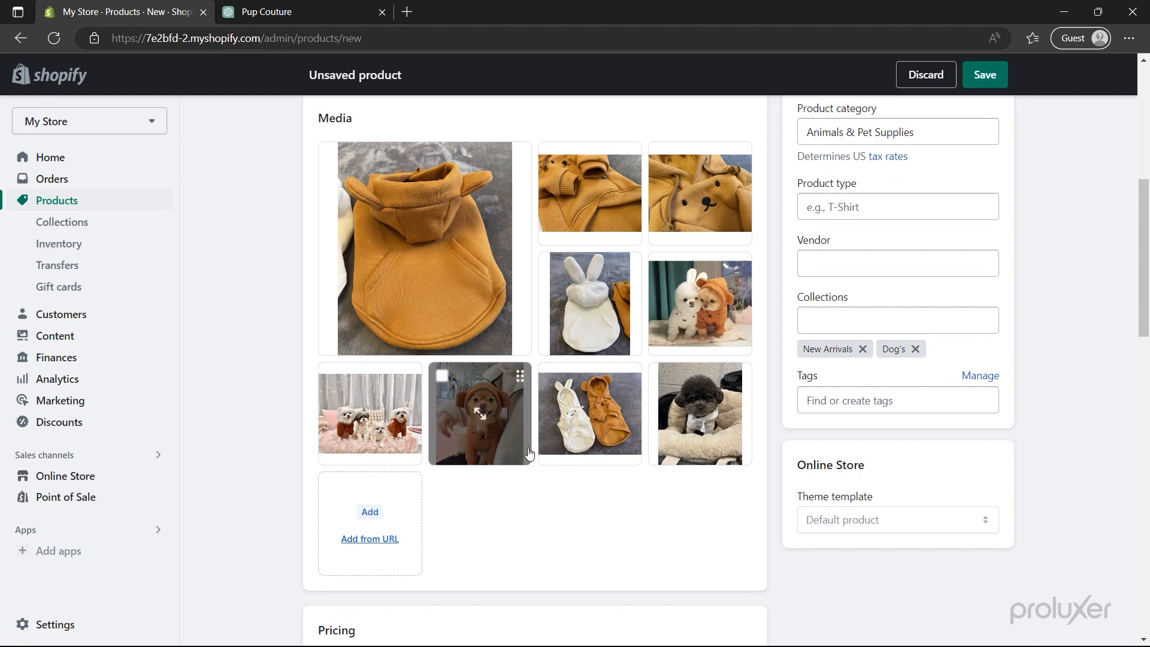
left_click_drag(515, 443, 488, 318)
left_click_drag(407, 382, 598, 224)
left_click_drag(684, 407, 584, 315)
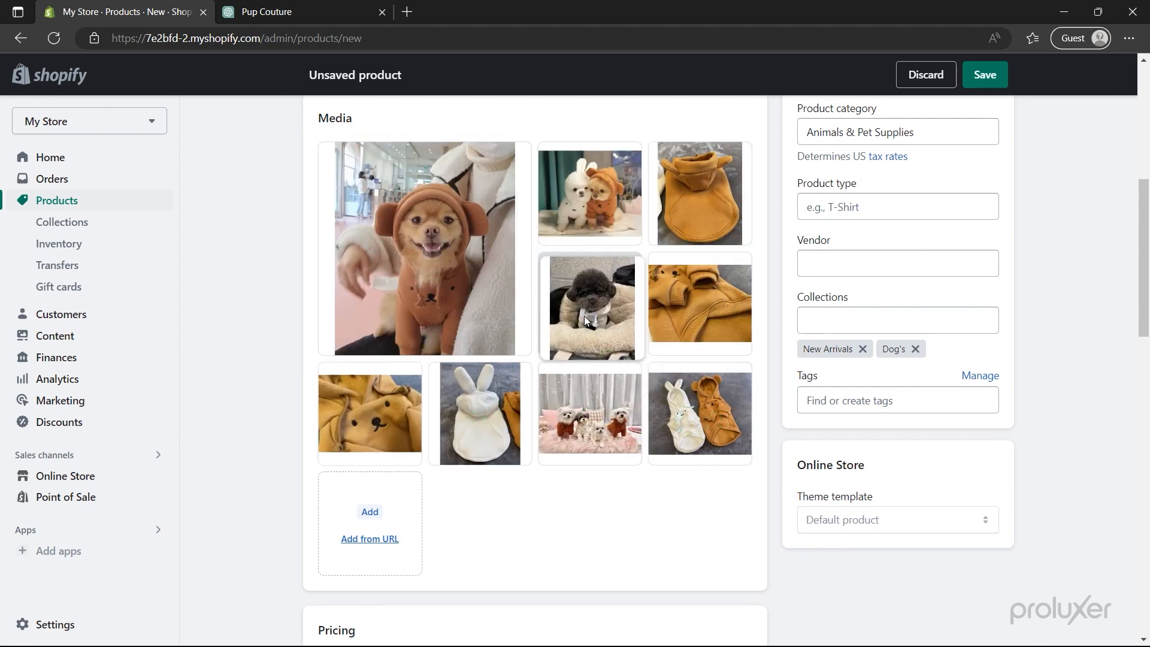
left_click_drag(462, 434, 572, 432)
left_click_drag(488, 439, 698, 198)
left_click_drag(707, 294, 603, 312)
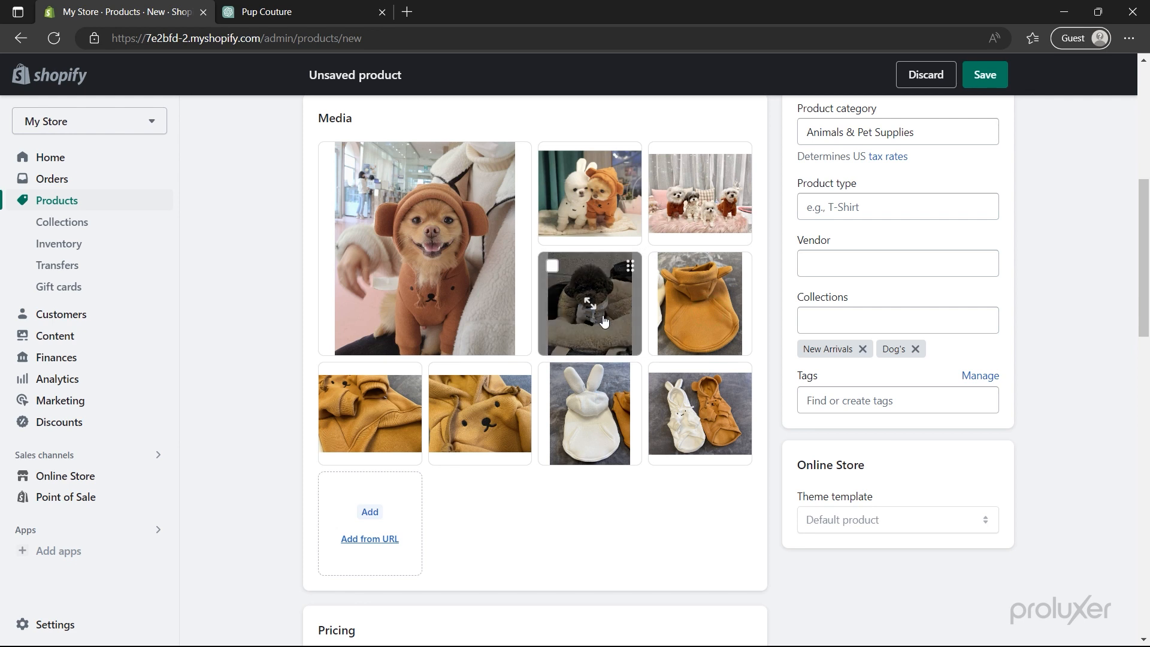
left_click_drag(685, 405, 679, 316)
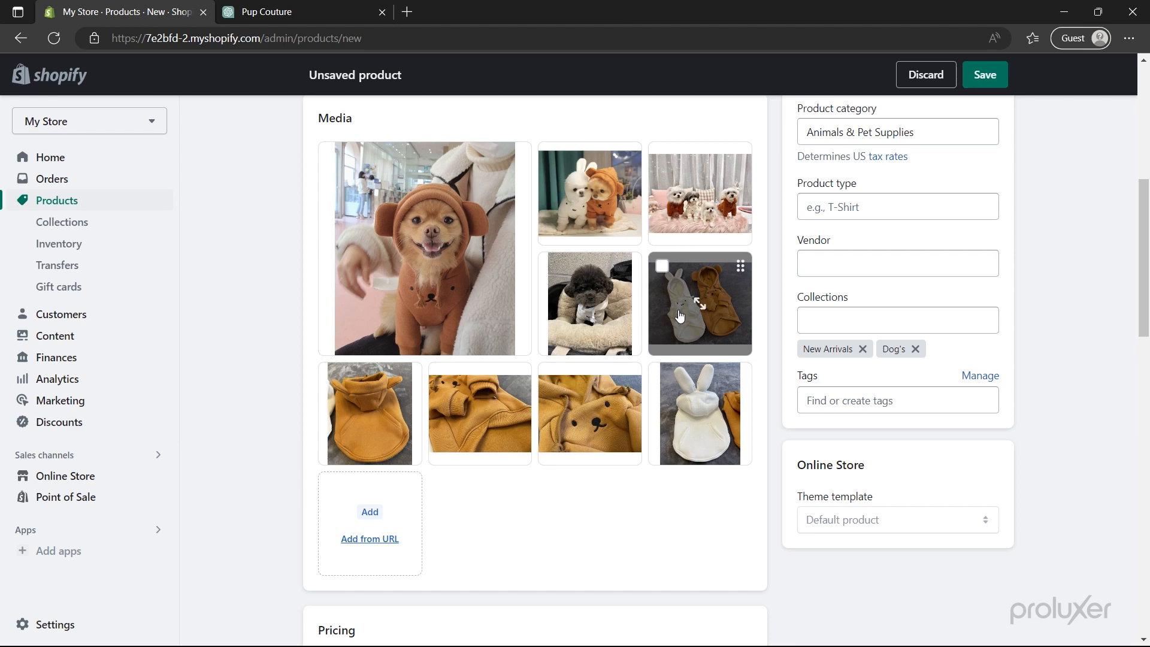
- Set the price to $34.97 and the compare-at price to $40.54
scroll(679, 316, "down", 7)
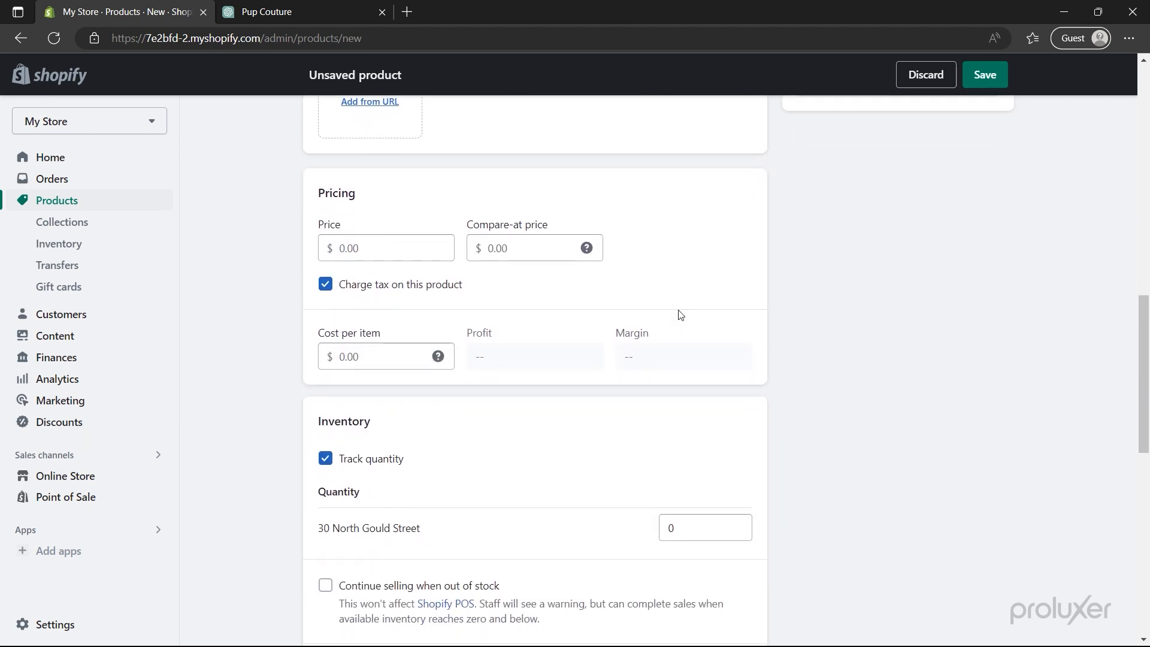
left_click(403, 250)
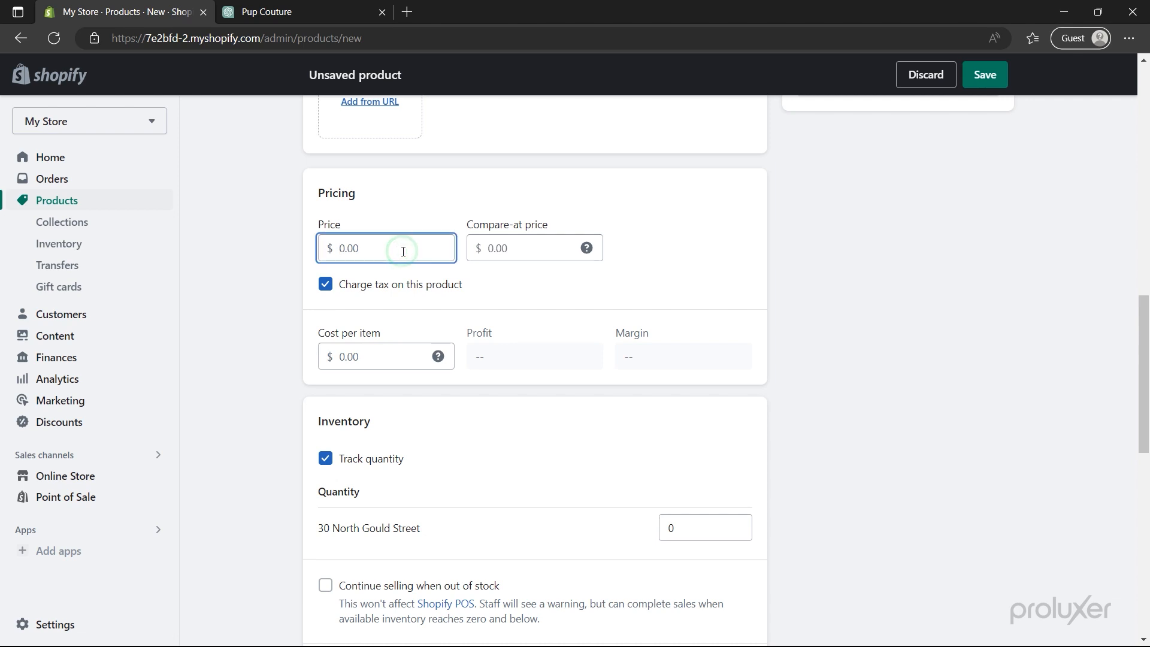
type("34.97")
left_click(514, 254)
type("40.54")
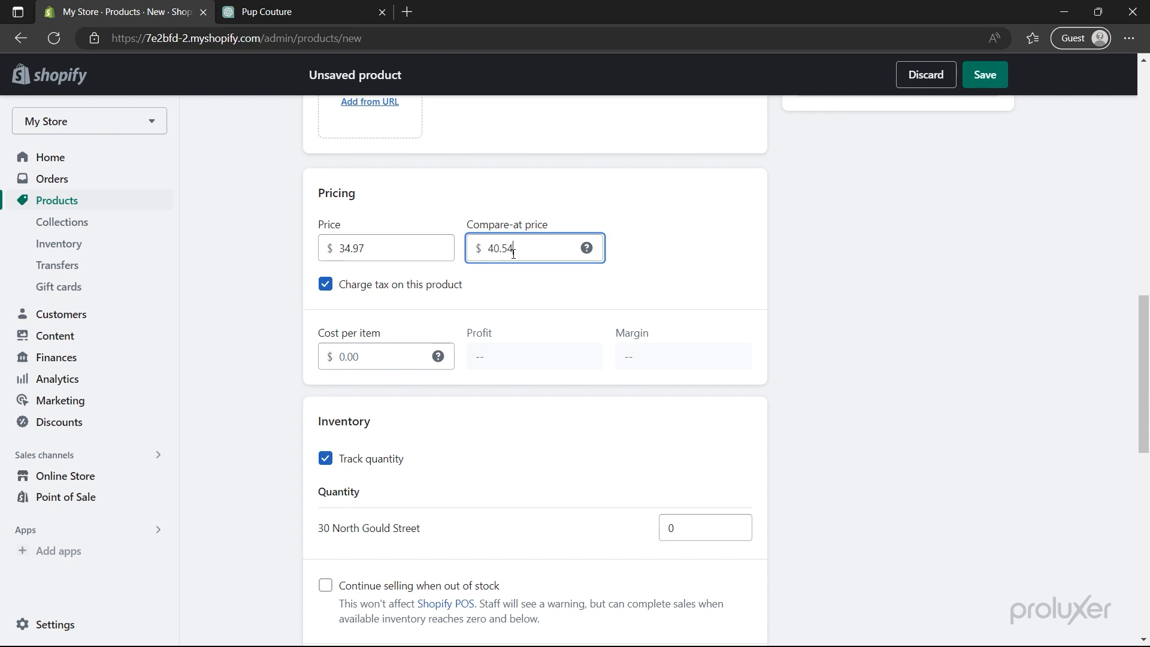
left_click(515, 280)
- Turn off tax charging and enter a $15 cost per item
left_click(324, 285)
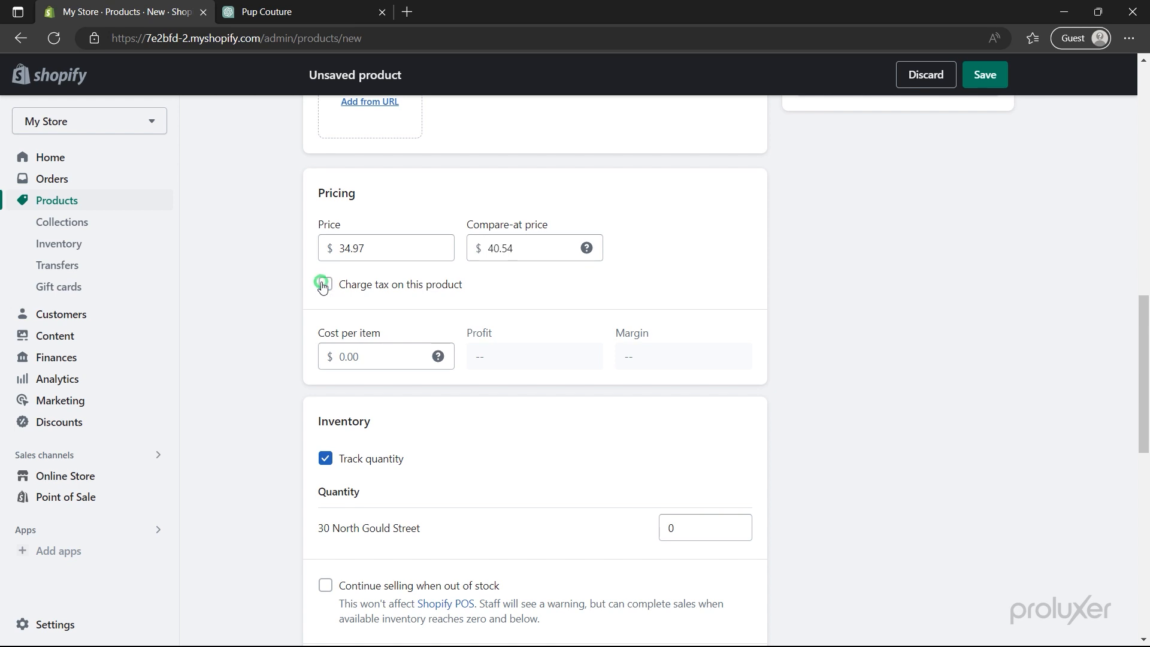
left_click(348, 358)
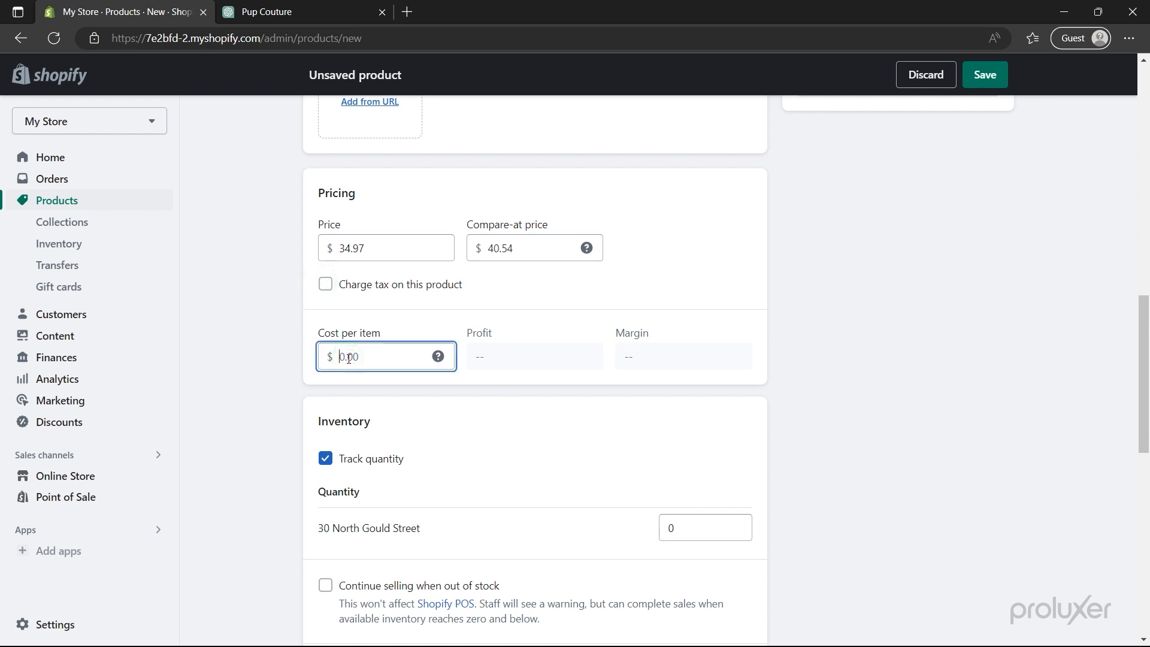
type("15")
- Stock 30 units at the store location and assign the product SKU 001
scroll(368, 405, "down", 3)
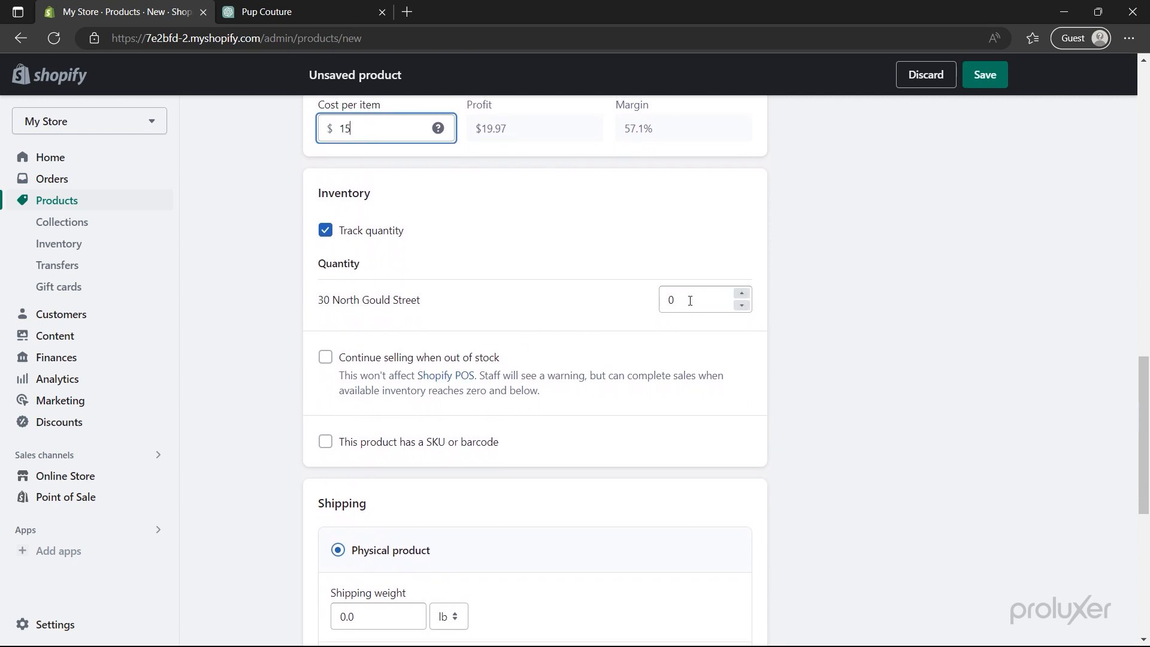
double_click(665, 299)
type("30")
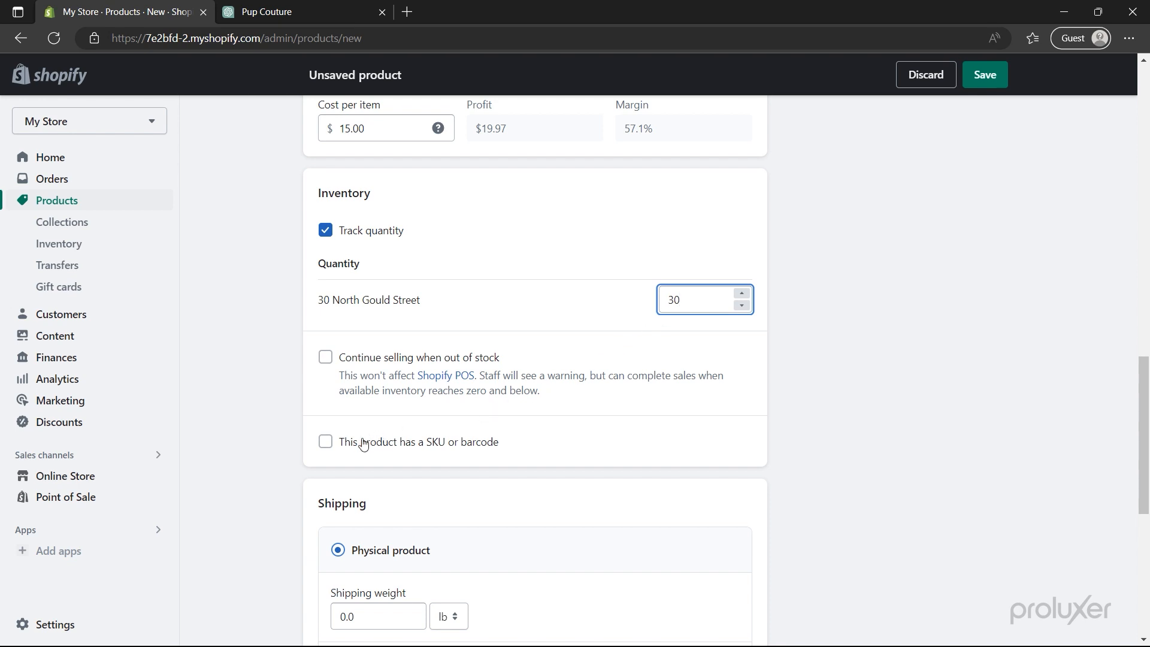
left_click(327, 443)
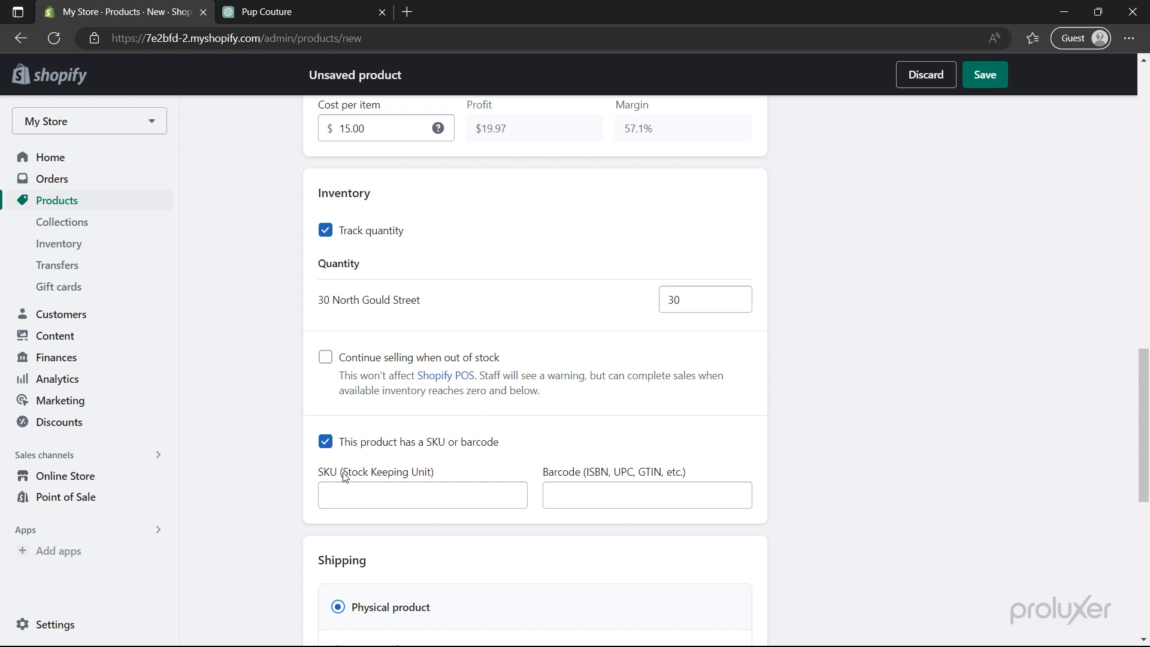
left_click(351, 494)
type("001")
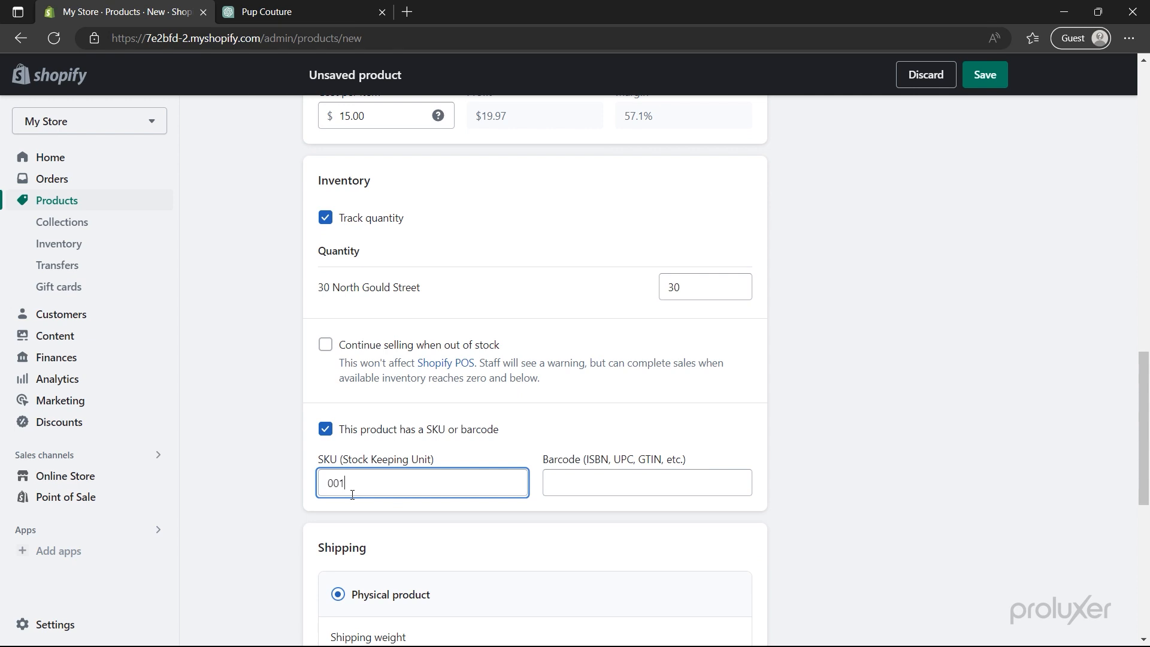
scroll(352, 495, "down", 4)
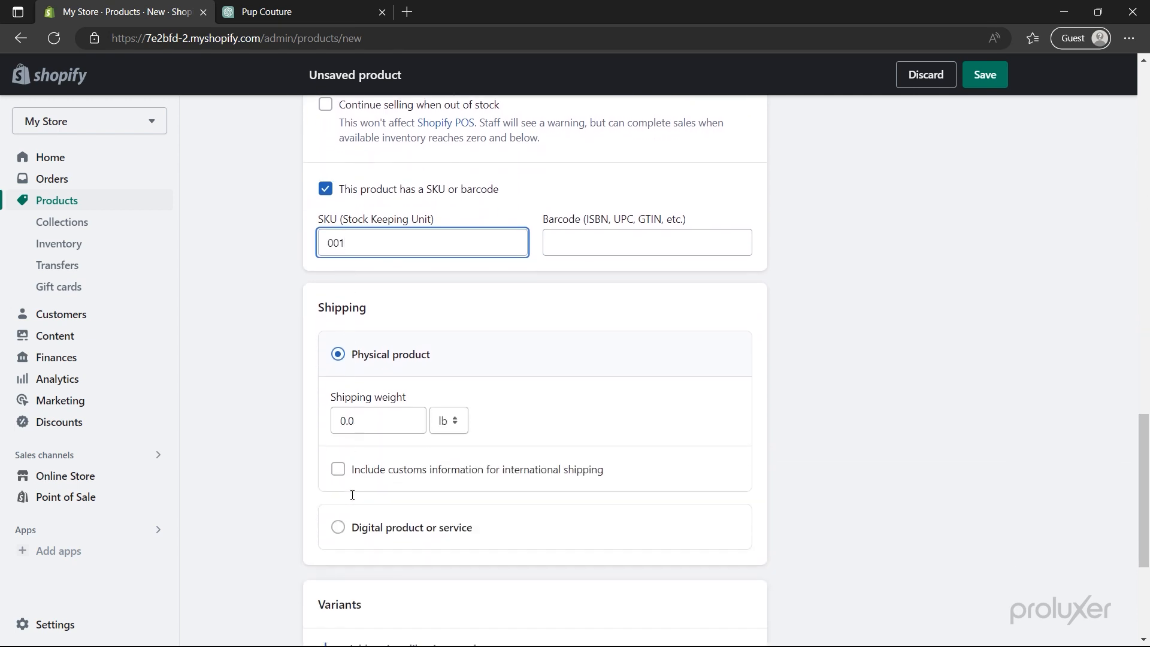
- Change the product's shipping weight to 0.3 lb
scroll(352, 494, "down", 1)
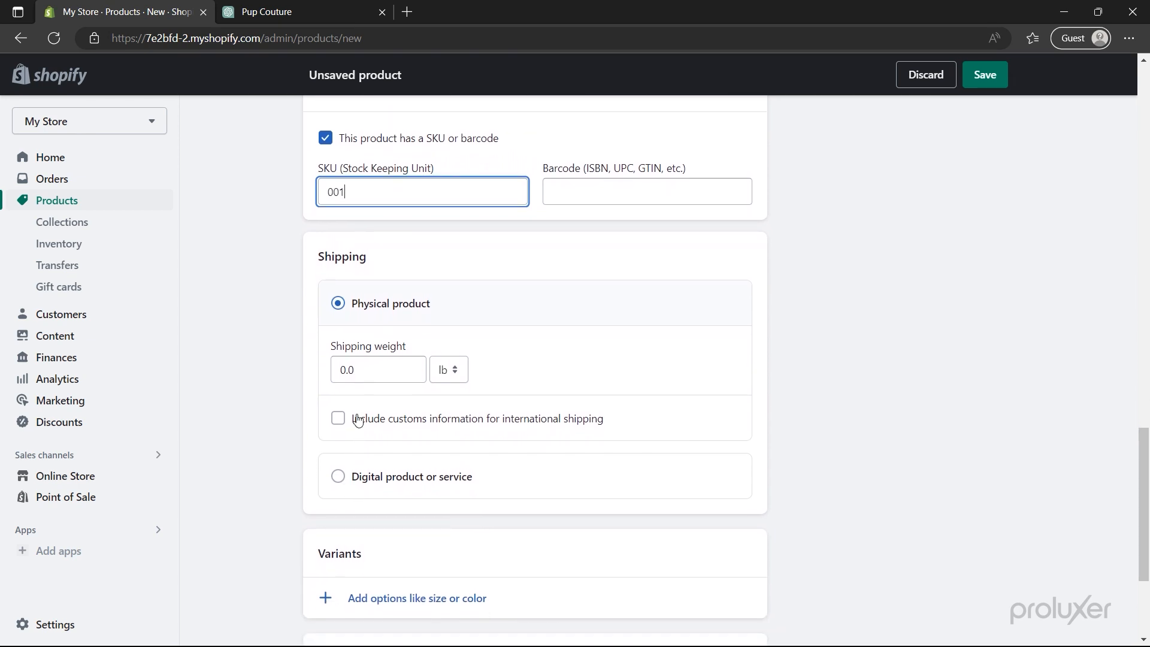
left_click(365, 372)
key("BackSpace")
type("3")
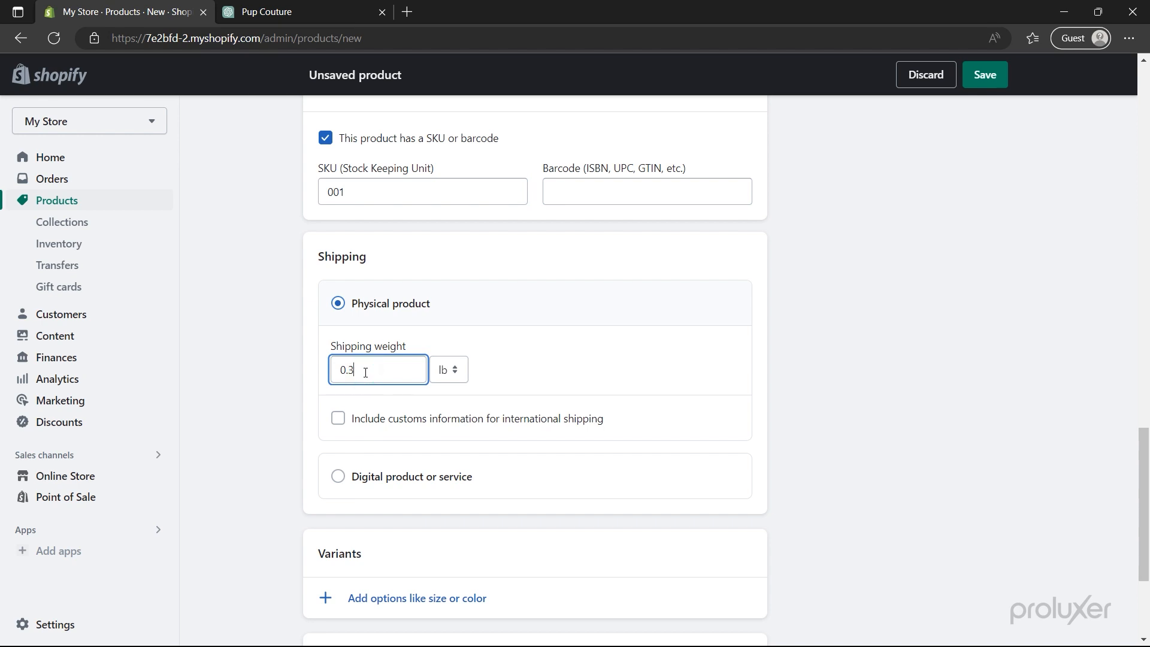
scroll(365, 371, "down", 3)
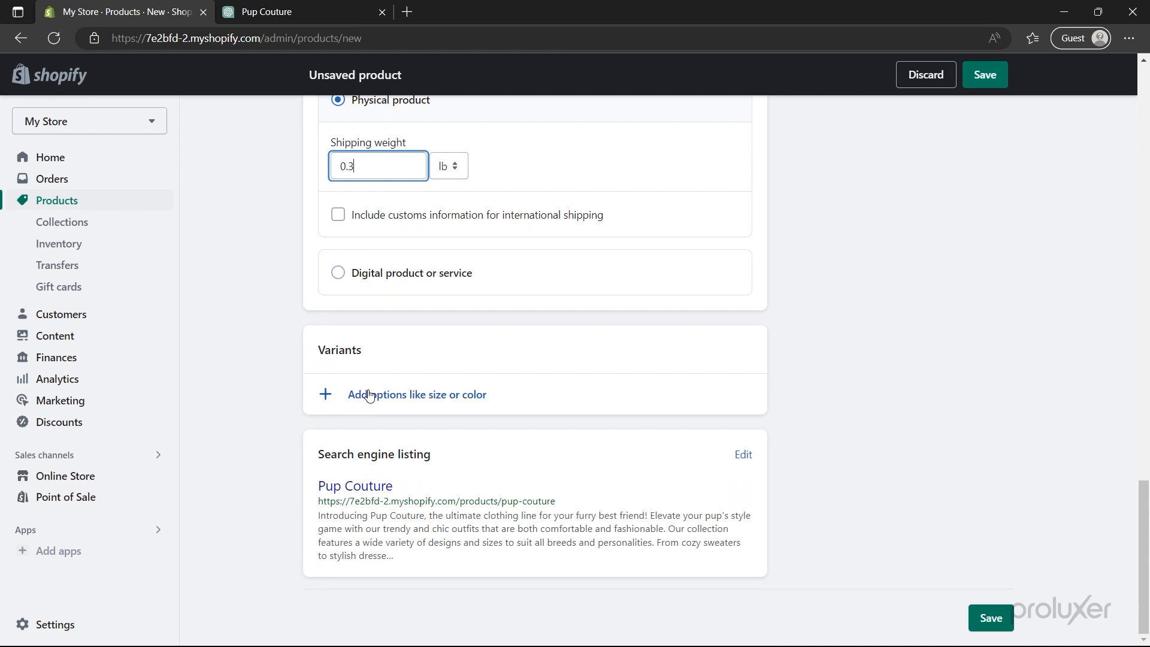
left_click(370, 393)
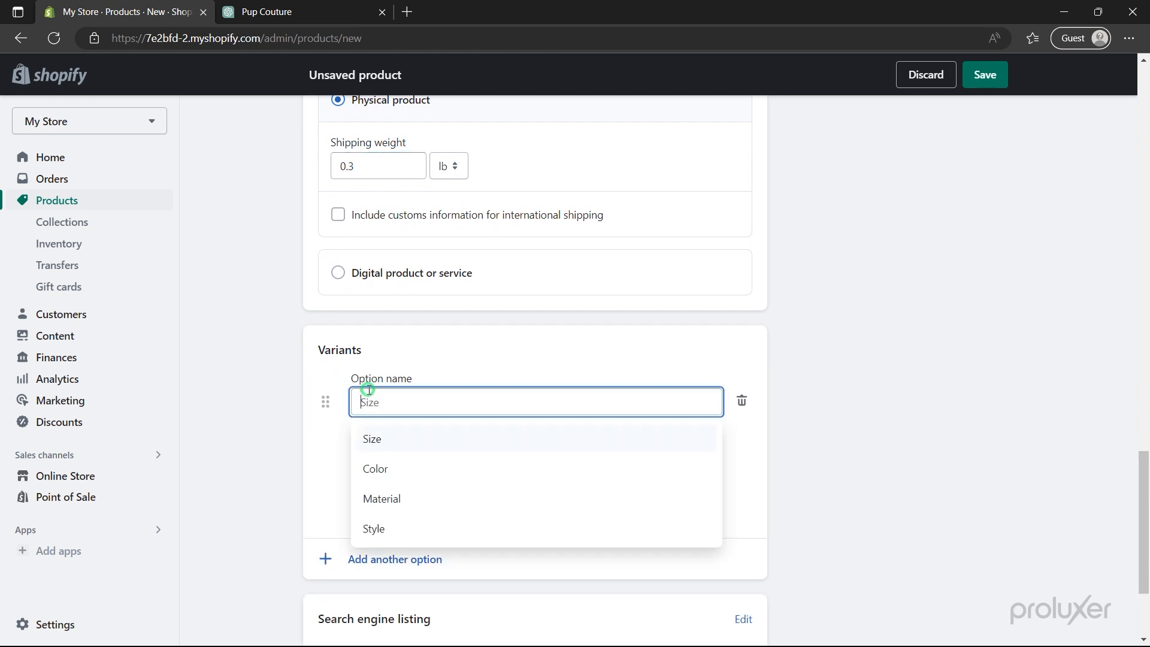
- Add a Color option with Brown and White values to create the variants
left_click(381, 475)
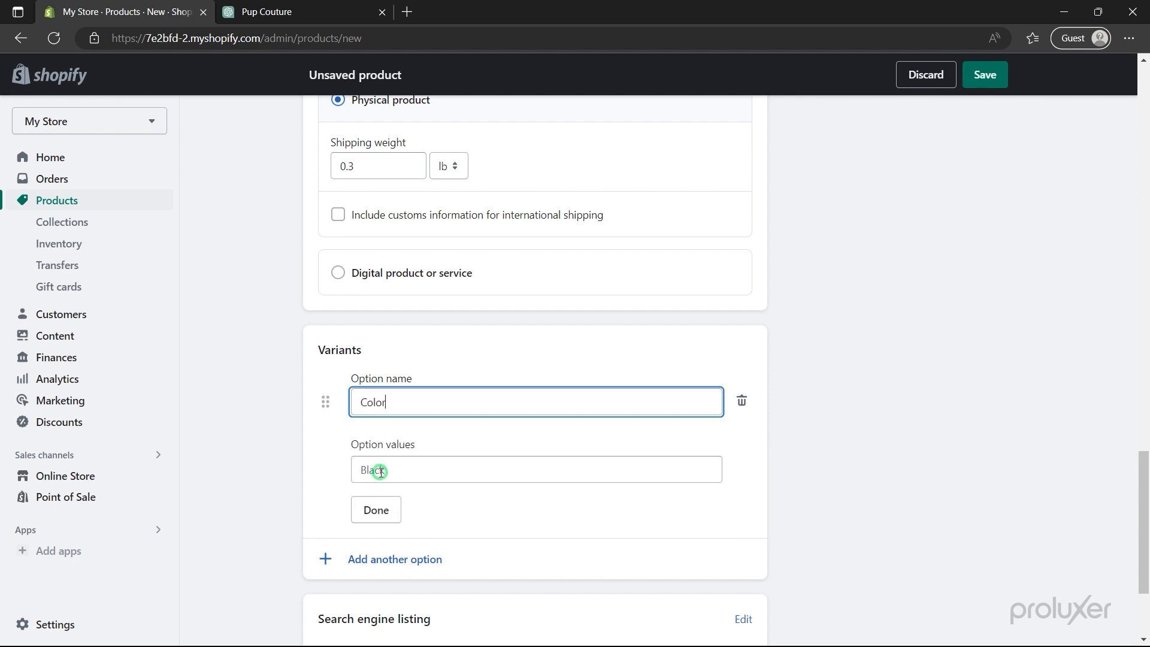
left_click(381, 472)
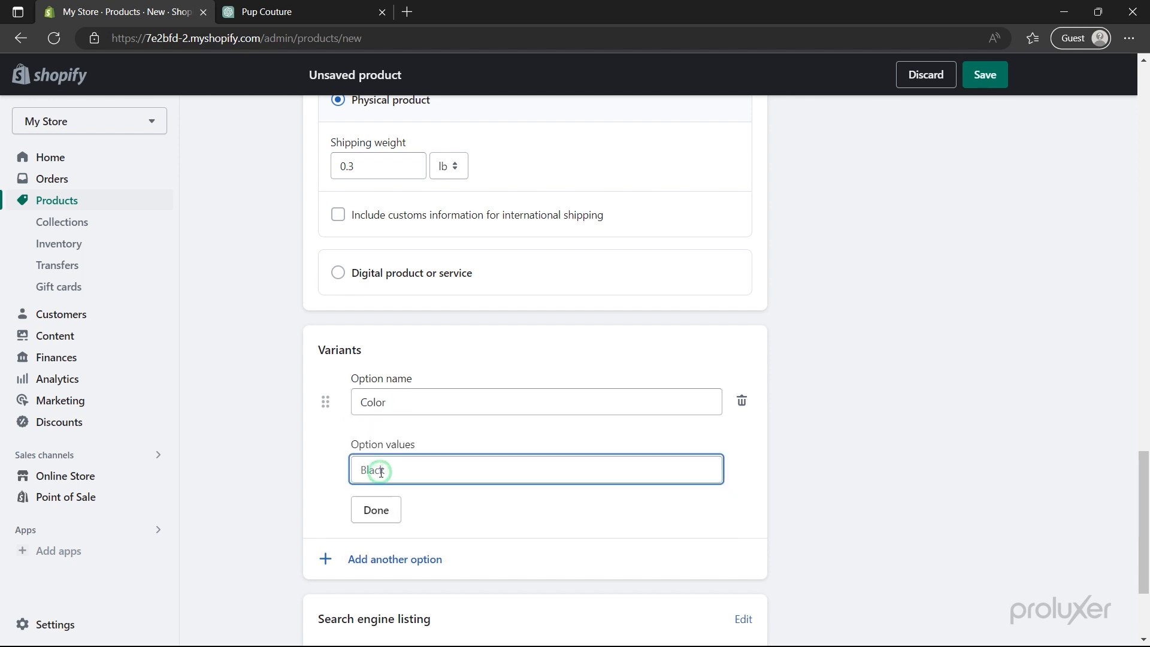
type("Brown")
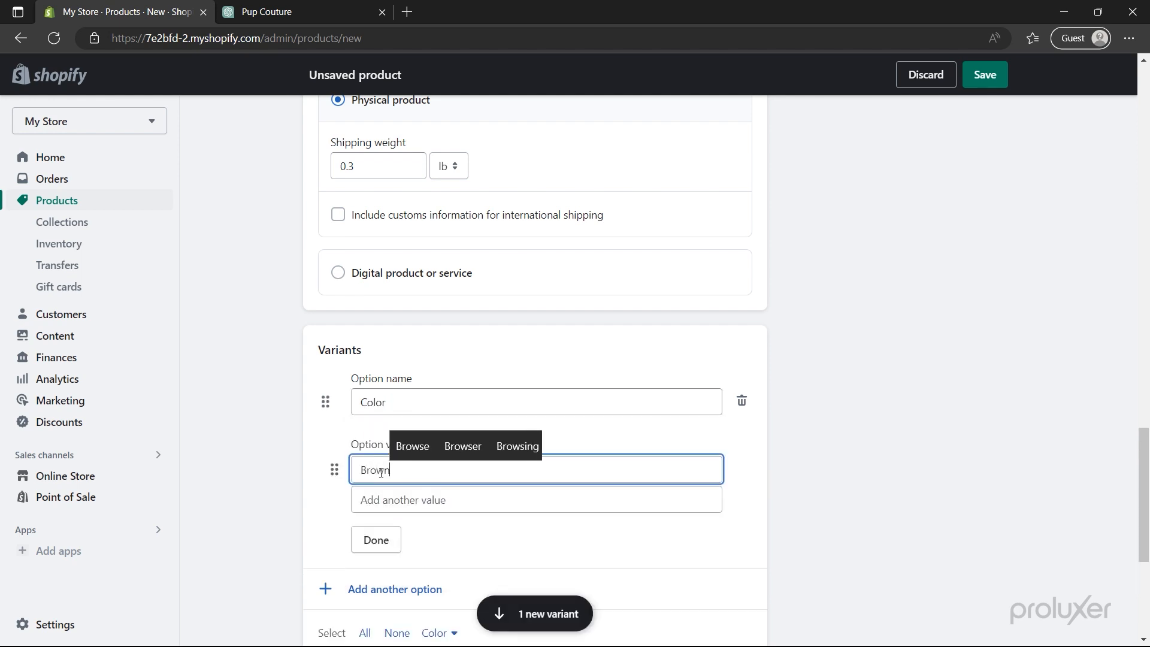
left_click(385, 512)
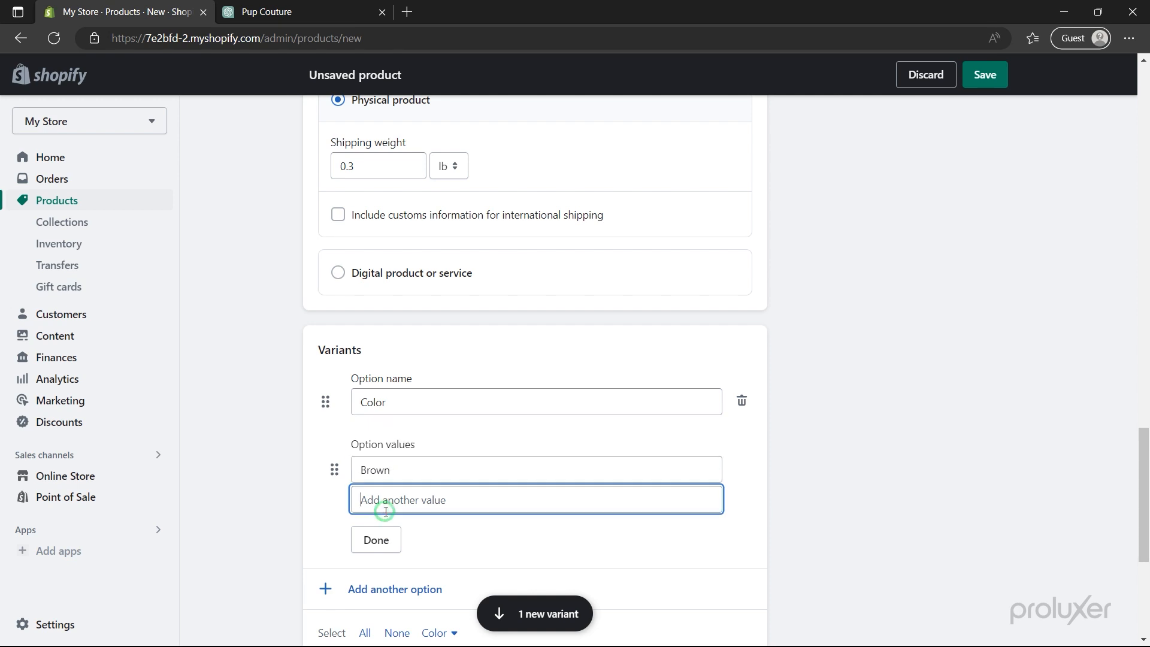
type("White")
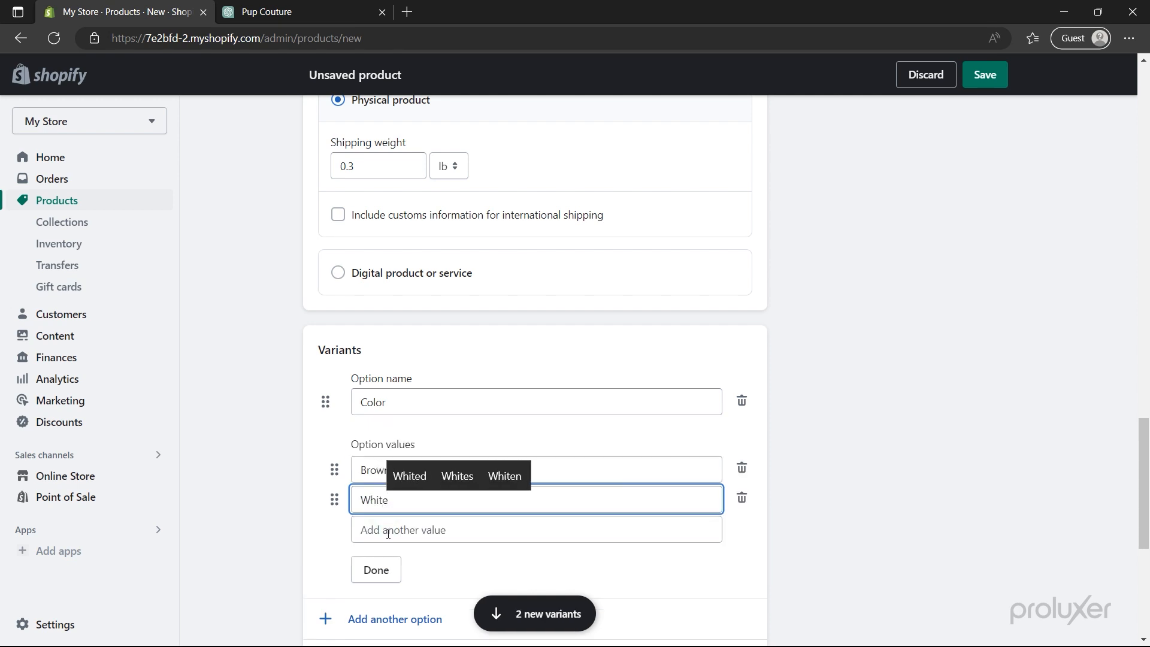
left_click(387, 534)
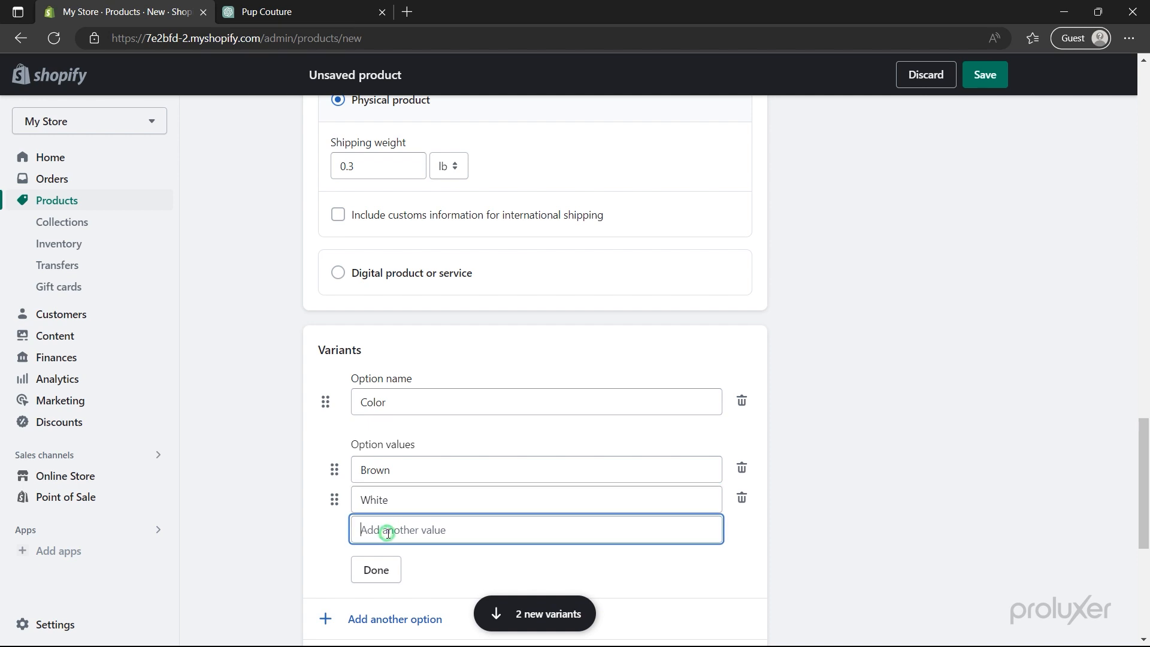
left_click(379, 570)
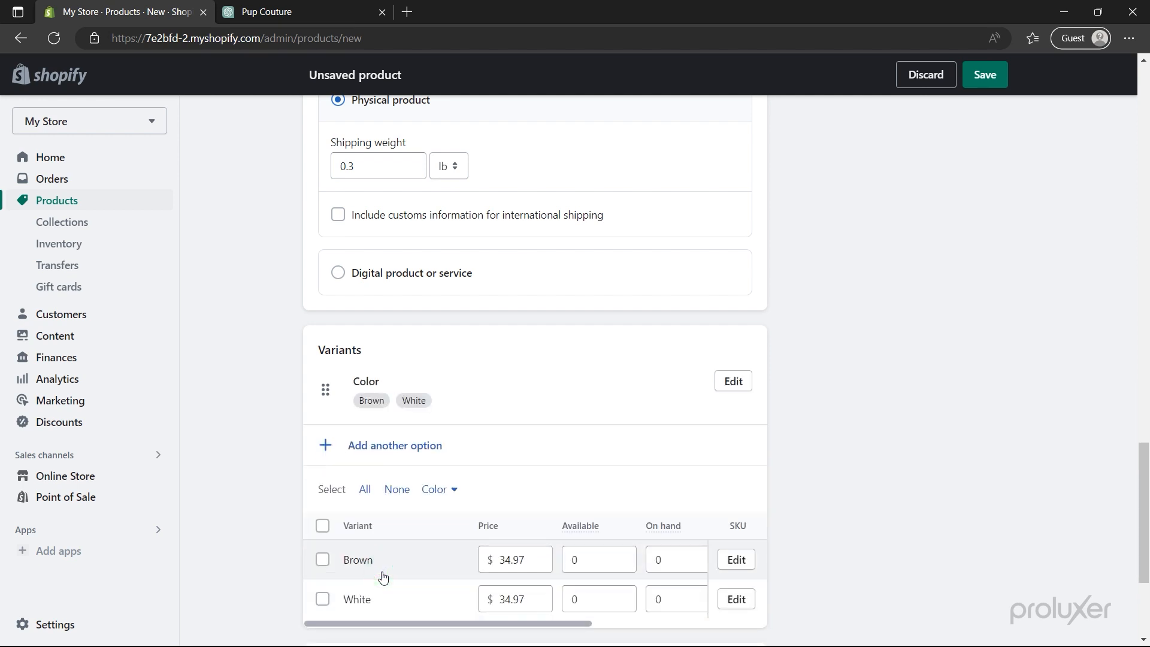
scroll(383, 577, "down", 4)
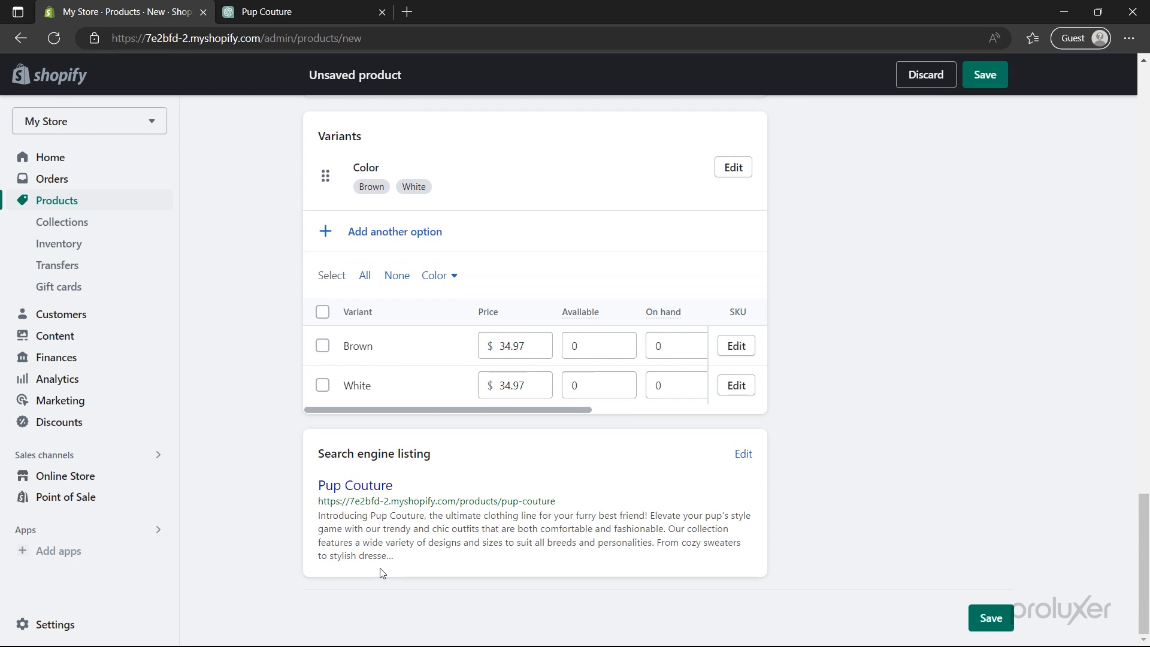
- Set available stock to 15 for the Brown variant and 14 for White
left_click(590, 348)
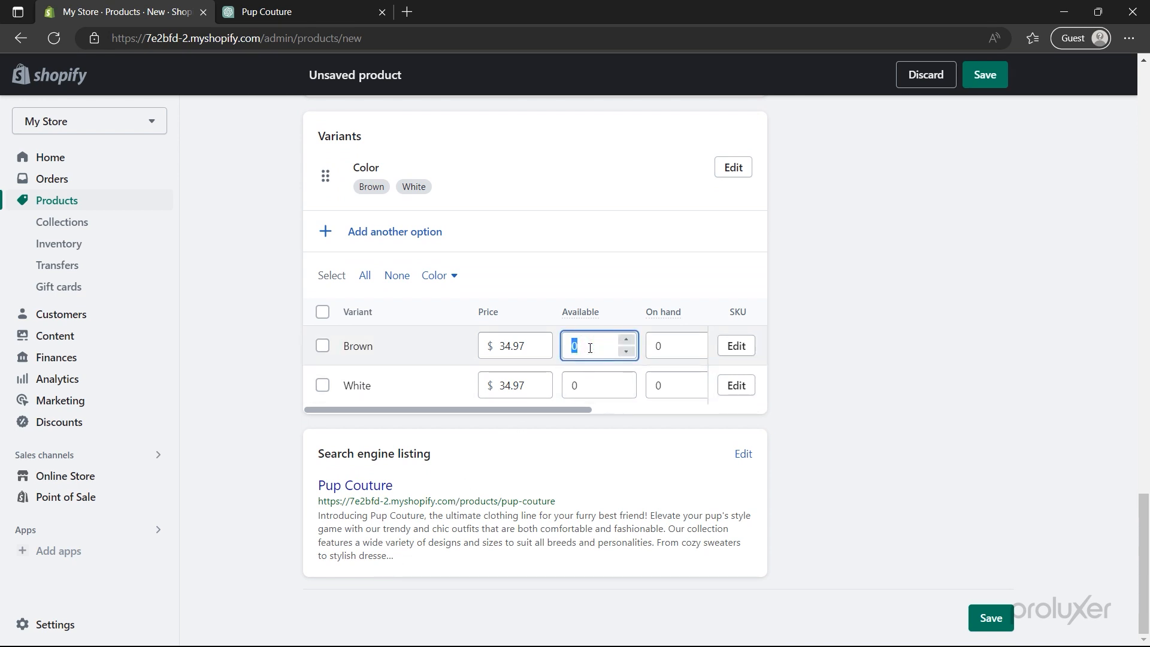
type("15")
left_click(595, 387)
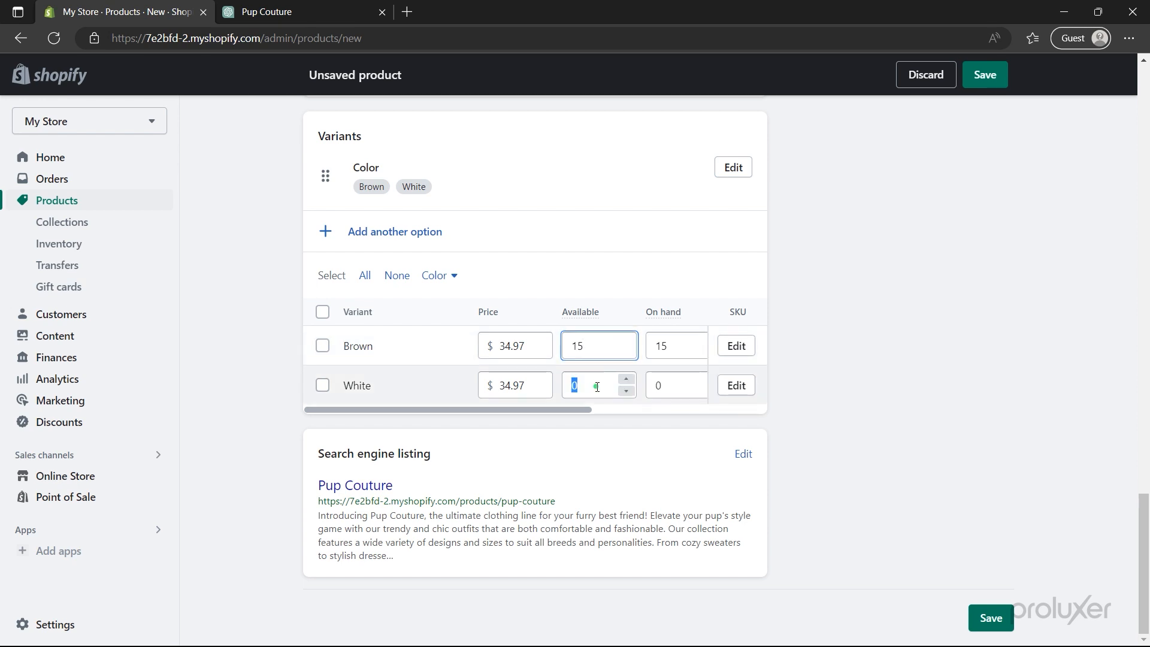
type("14")
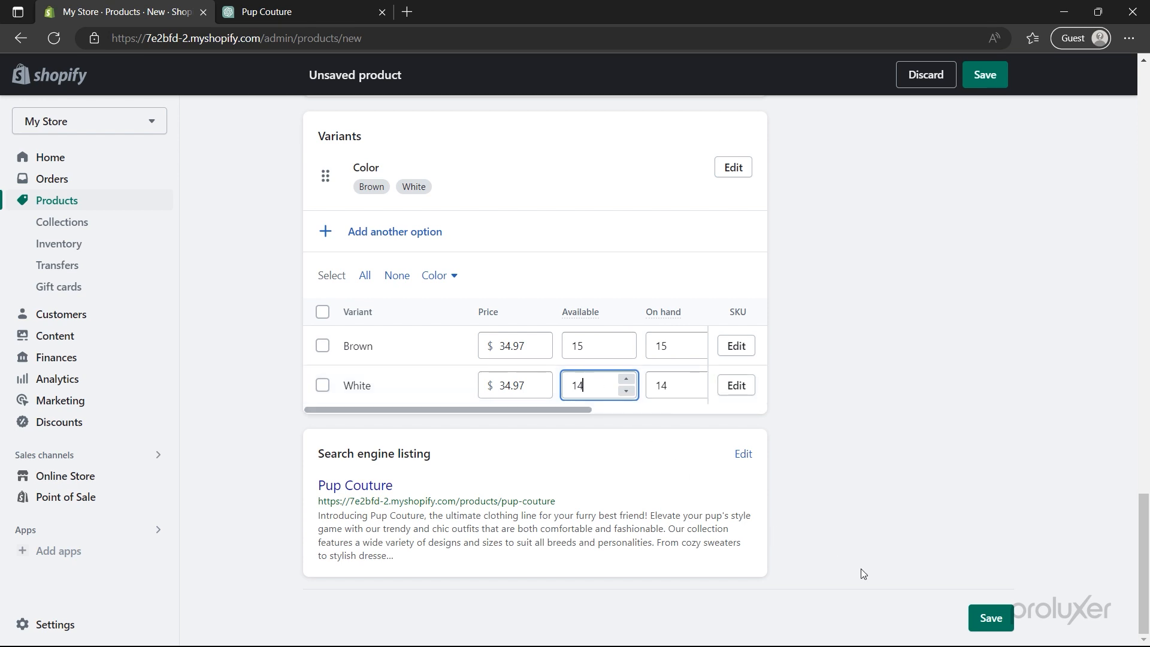
- Save the product and give the Brown variant the orange hoodie photo
left_click(982, 618)
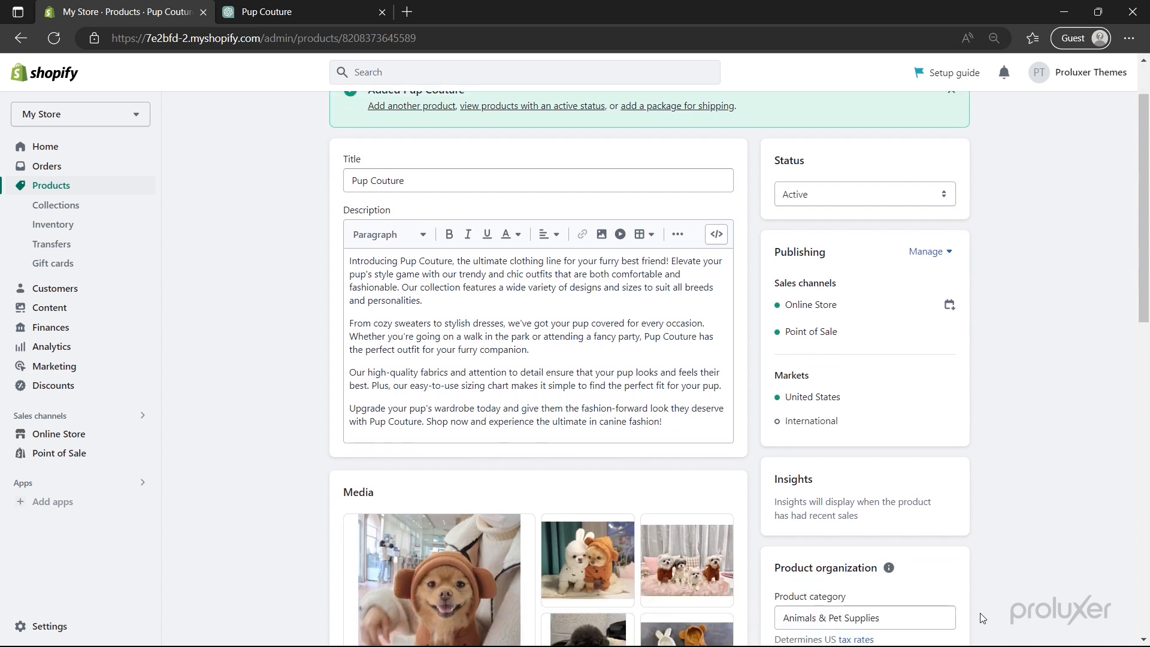
scroll(981, 617, "down", 10)
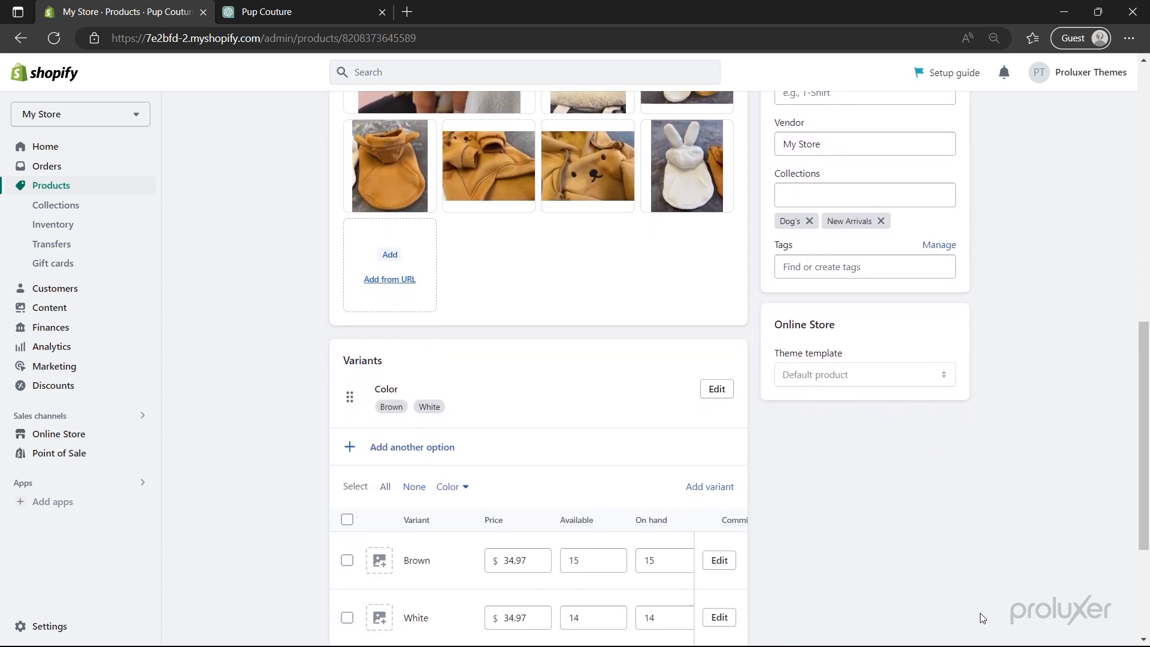
scroll(981, 613, "down", 3)
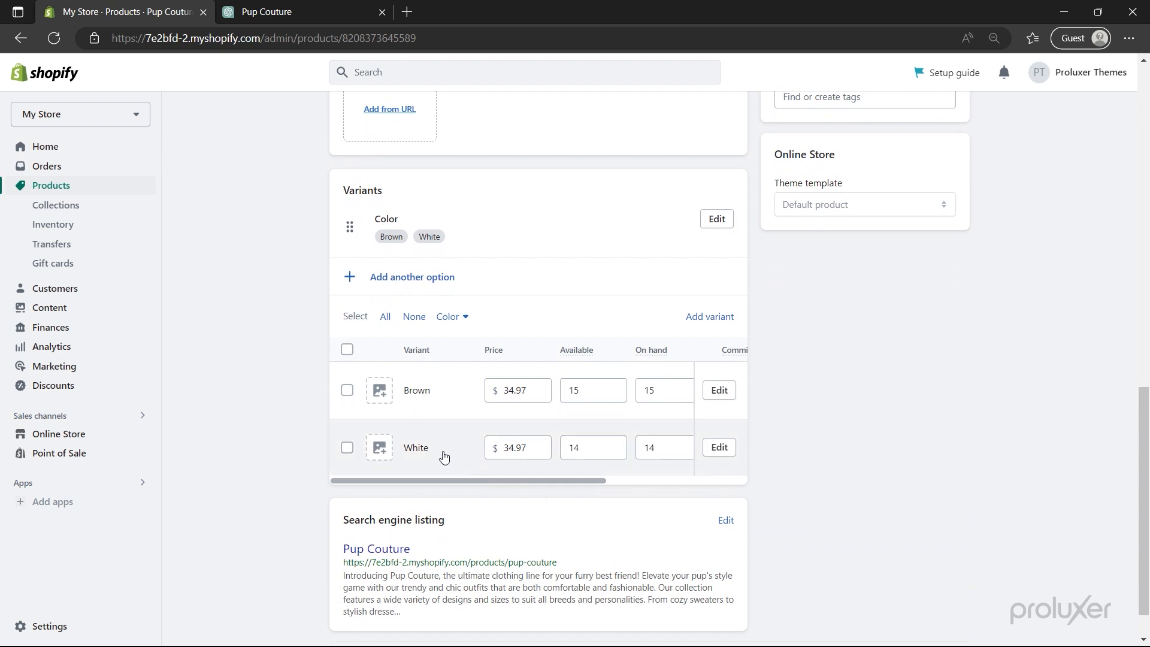
left_click(379, 391)
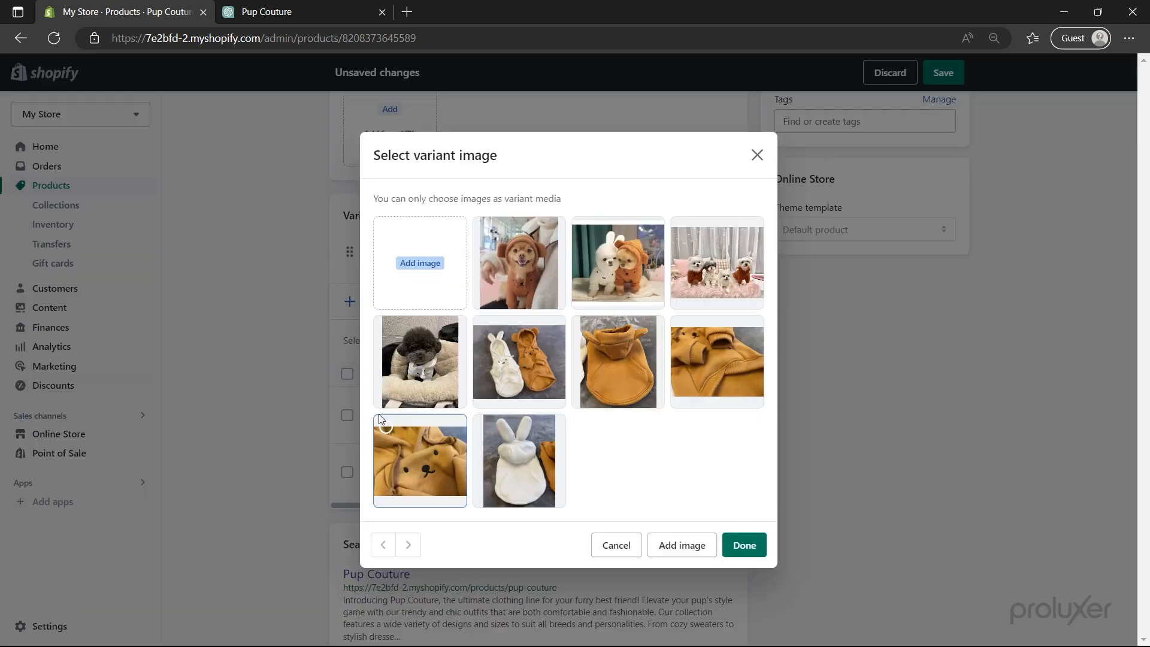
left_click(614, 377)
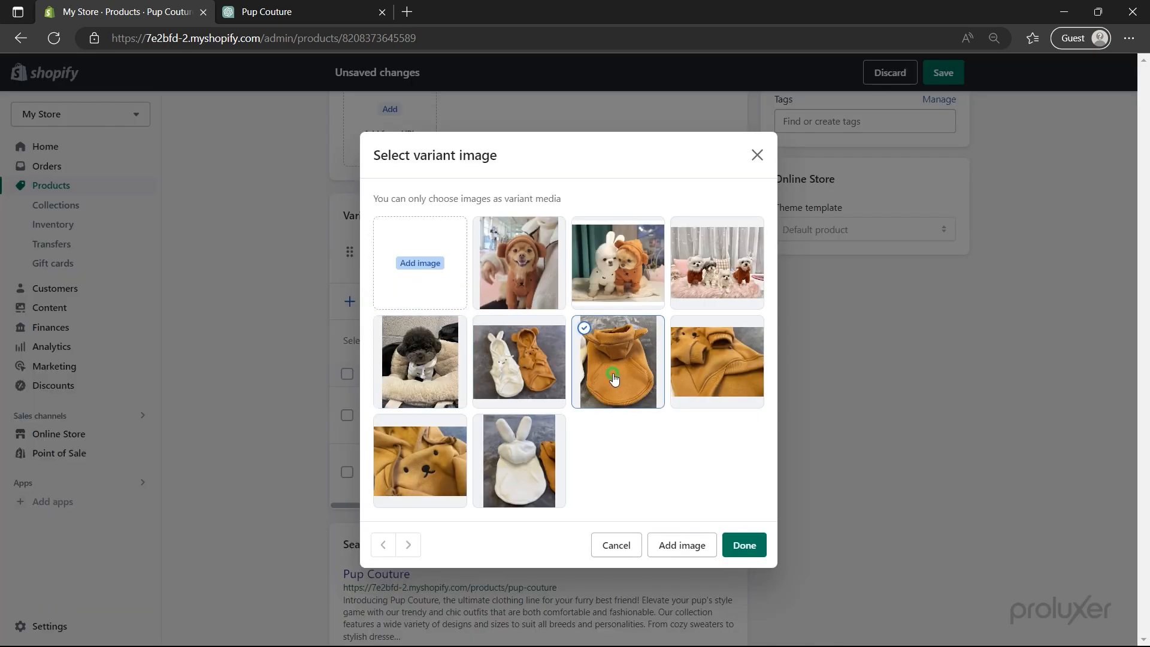
left_click(741, 548)
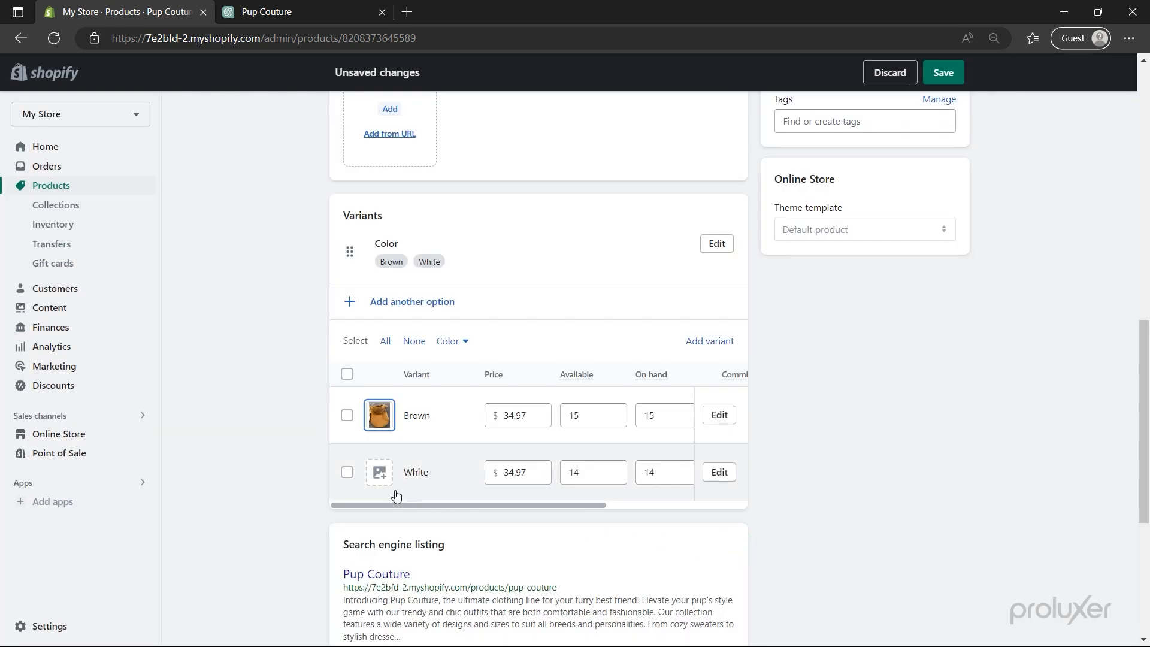
- Give the White variant the white bunny hoodie photo and save the product
left_click(381, 473)
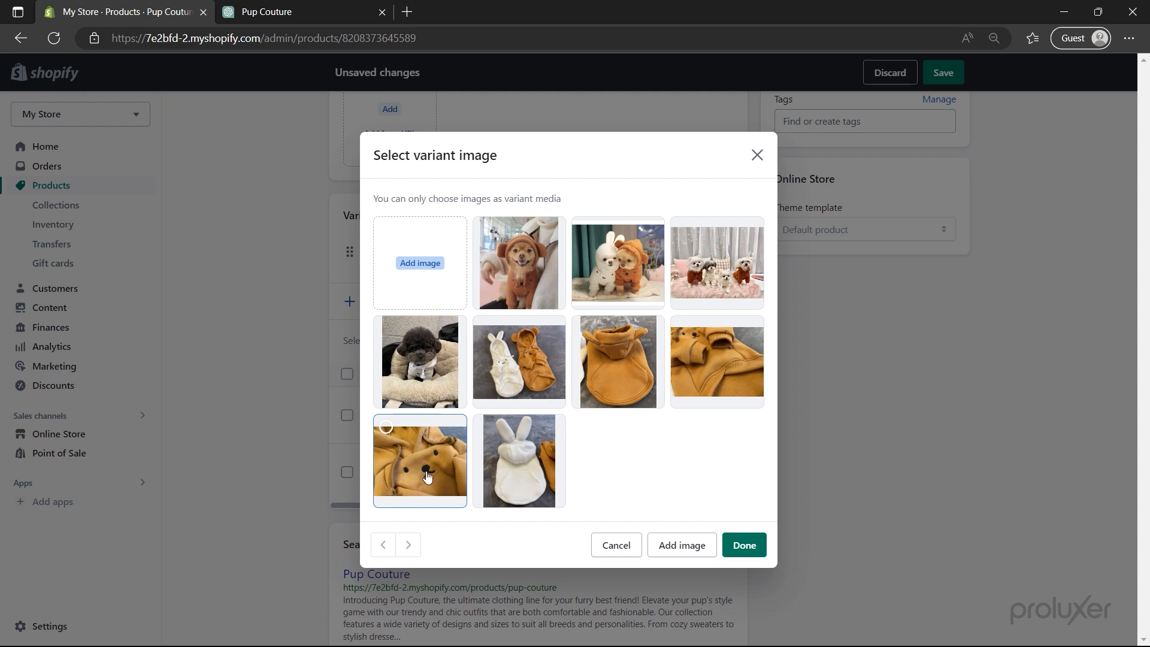
left_click(525, 472)
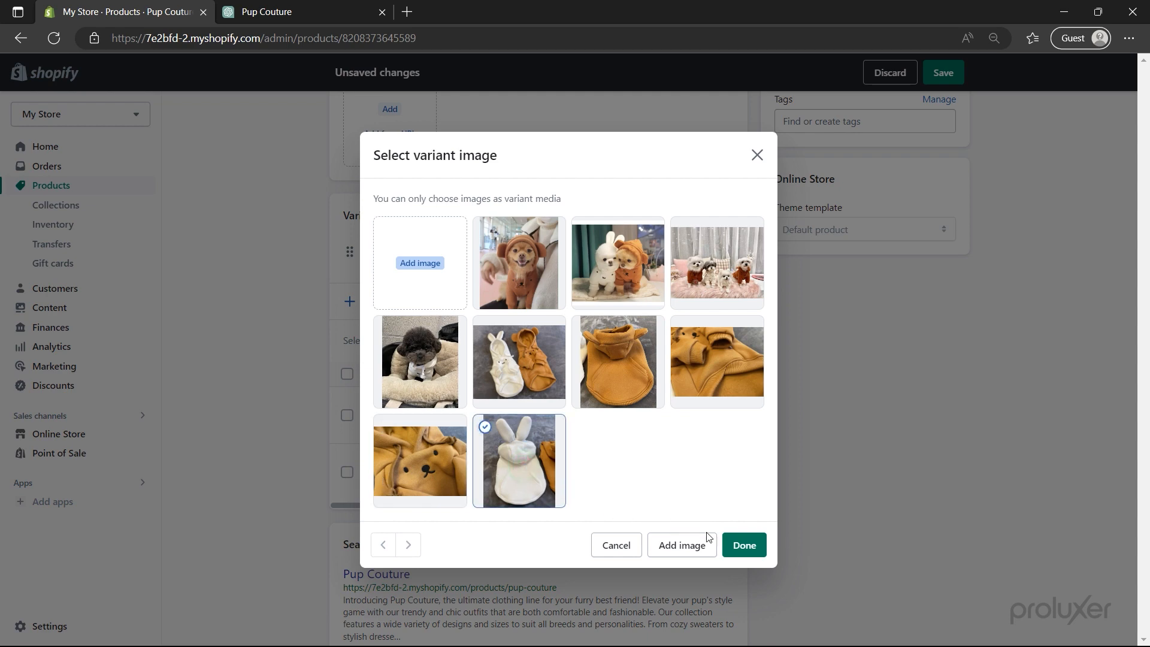
left_click(744, 546)
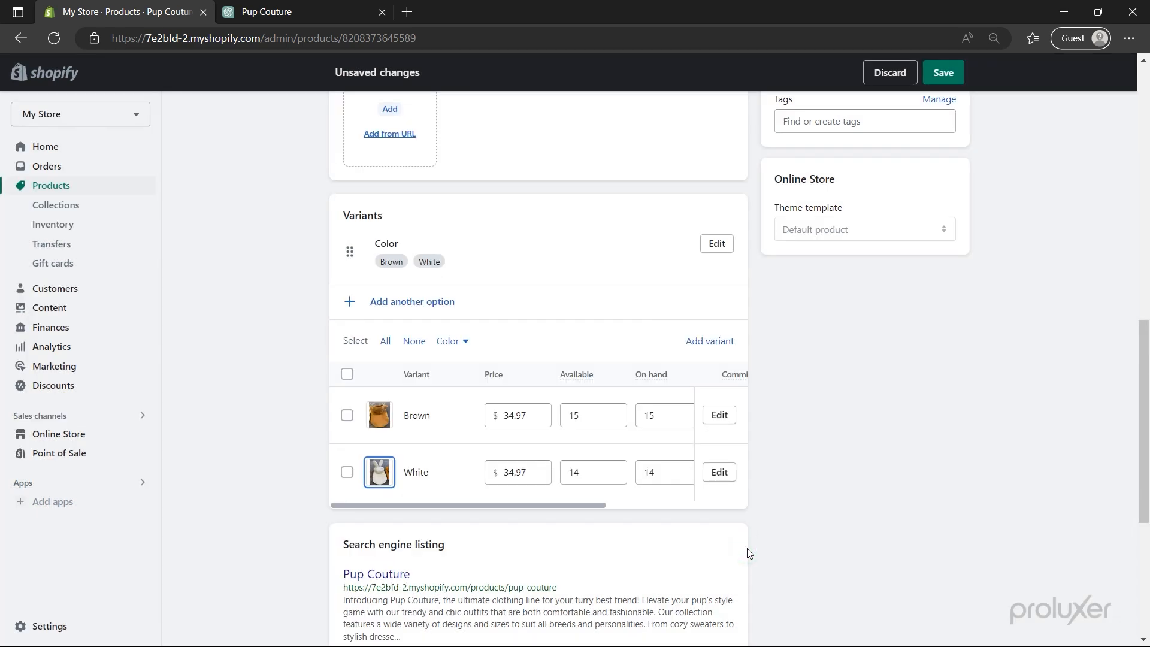
left_click(956, 74)
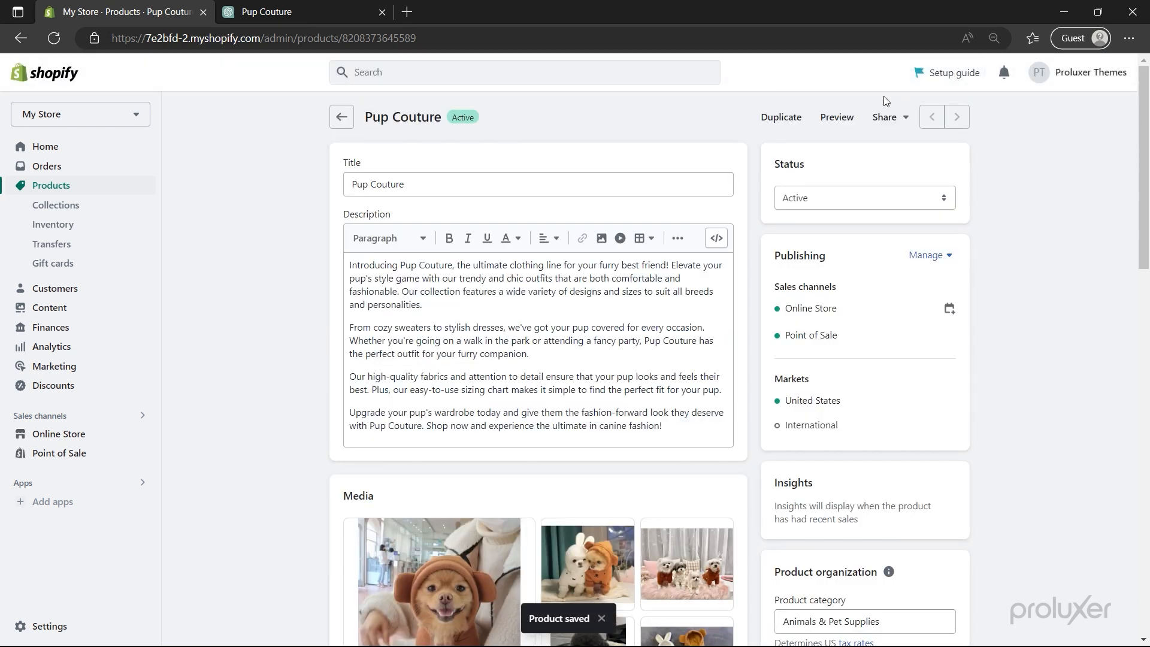
left_click(842, 117)
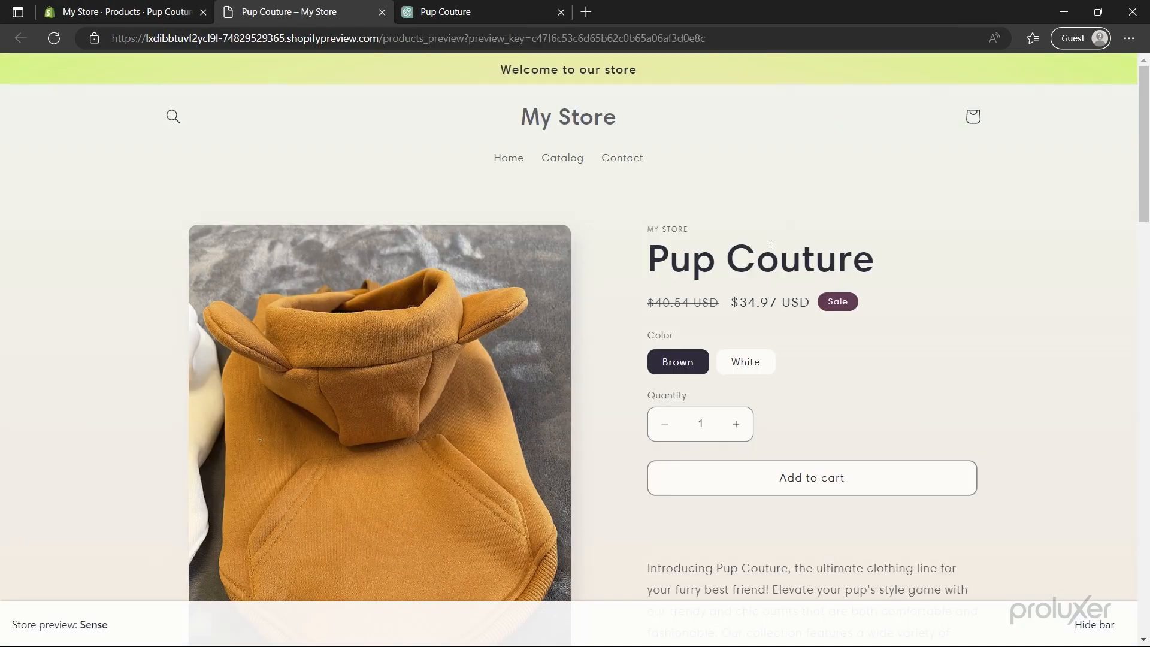
left_click(747, 366)
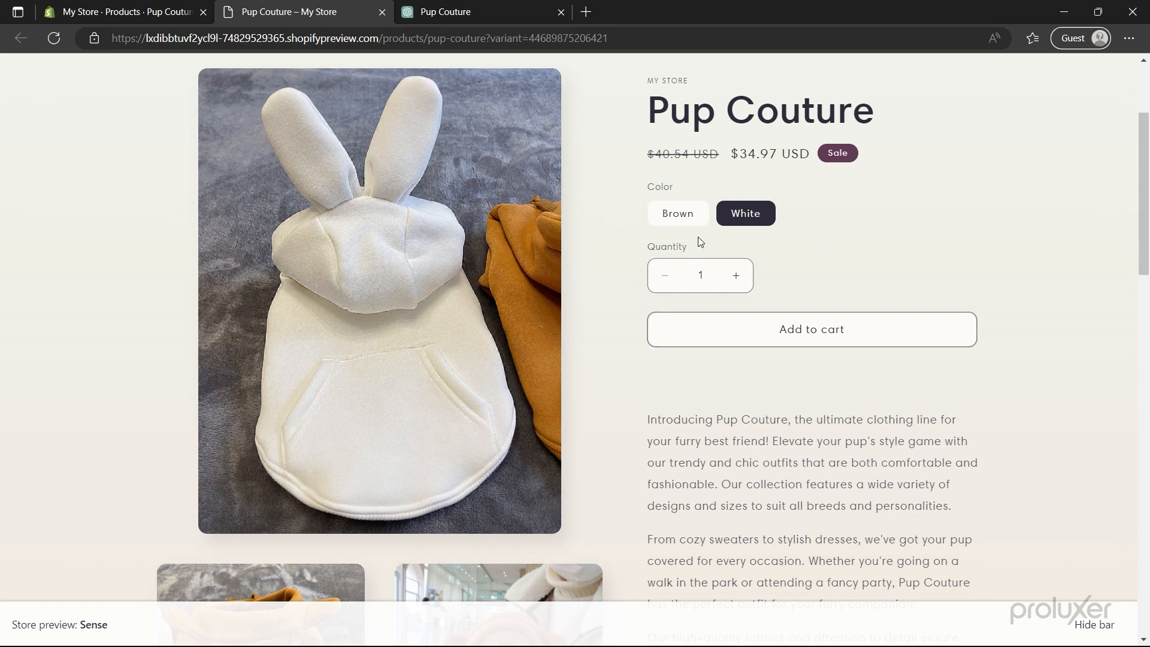
left_click(684, 219)
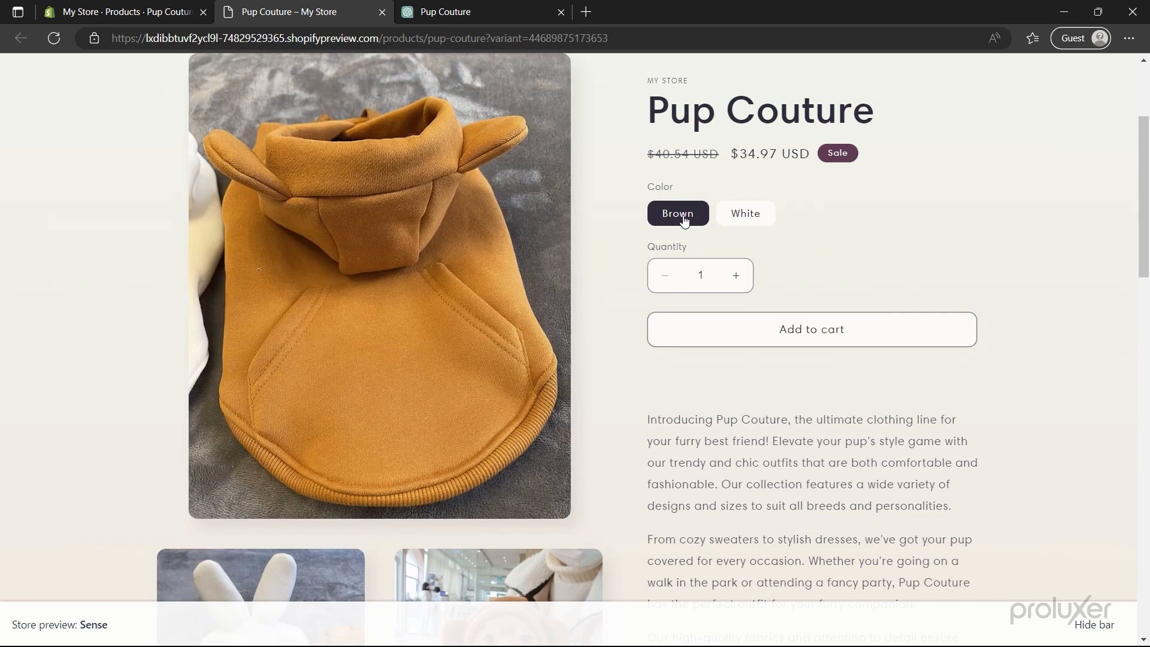
scroll(684, 218, "down", 10)
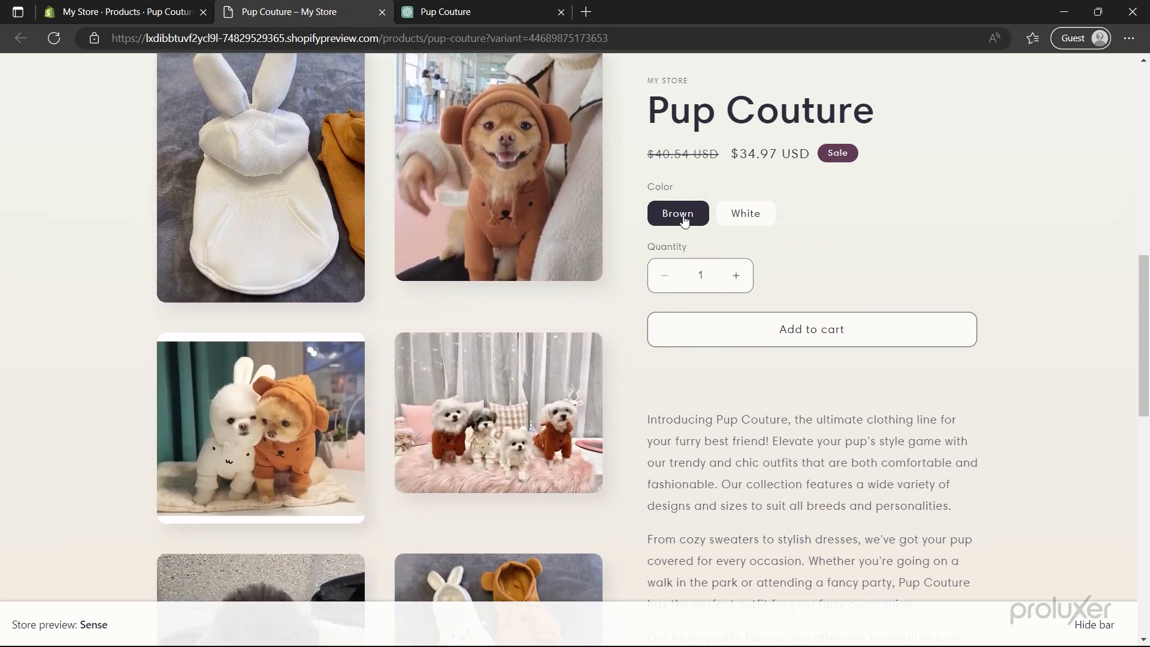
scroll(684, 219, "down", 8)
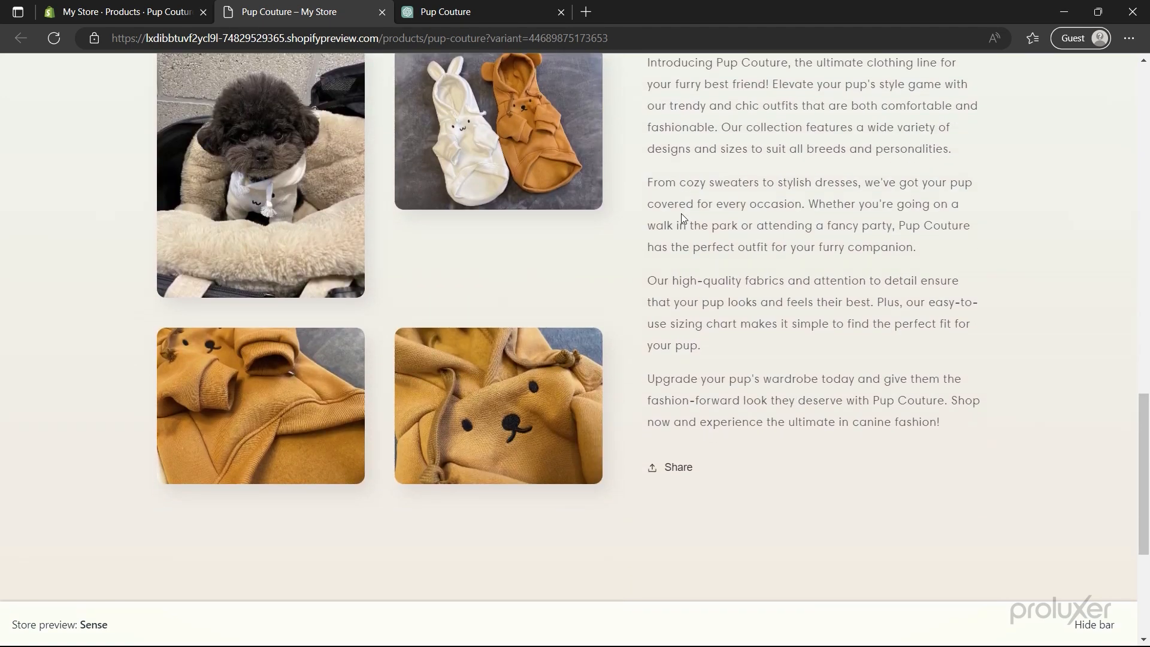
left_click(384, 14)
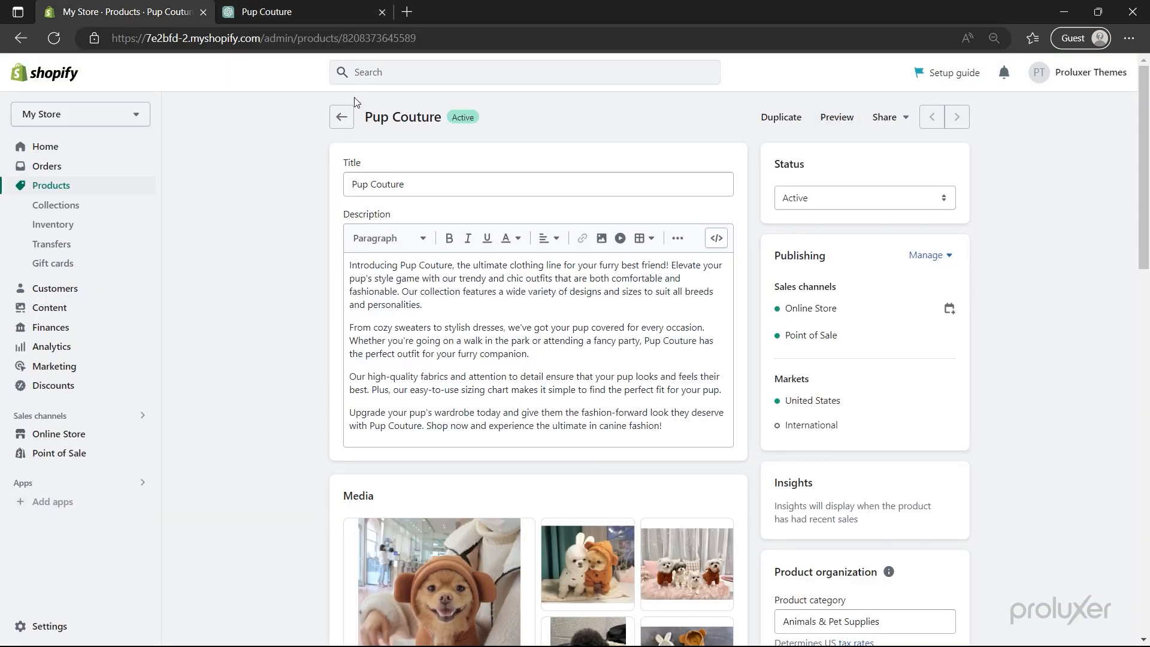
- Return to the Products list, then go to Settings > Policies
left_click(341, 116)
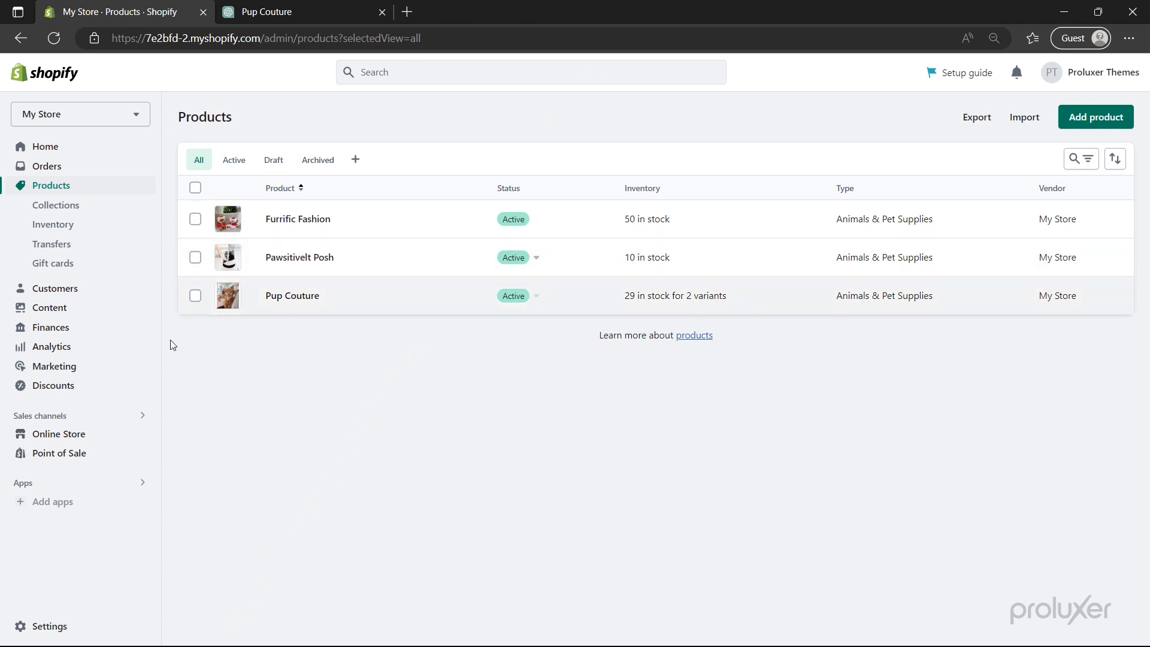
left_click(42, 626)
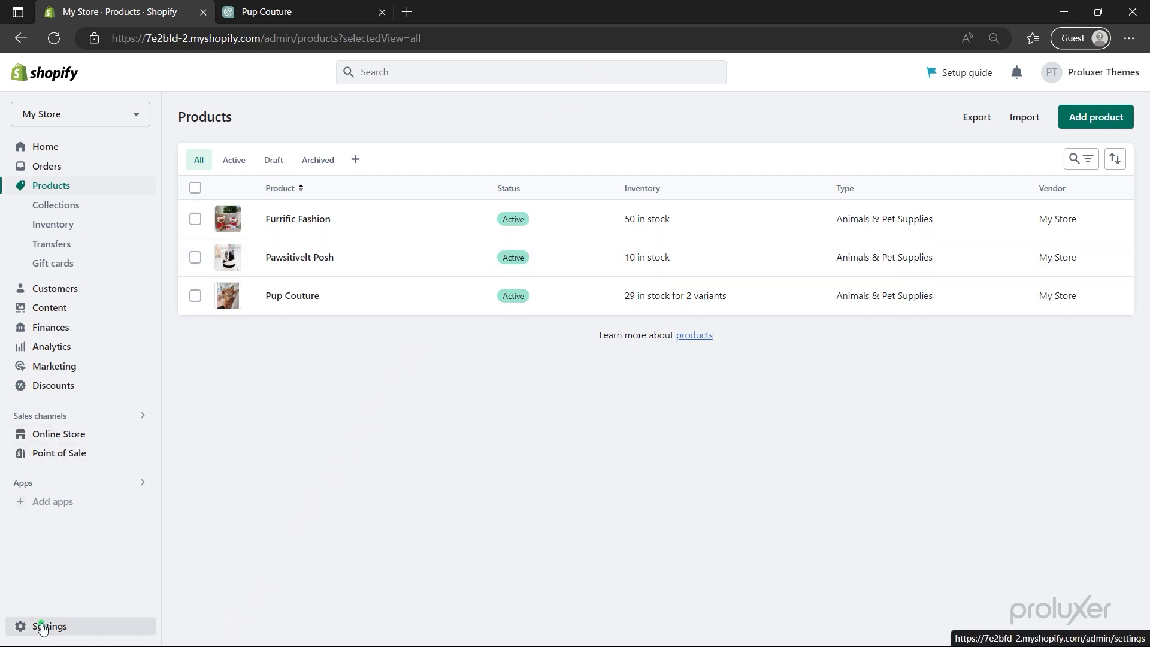
scroll(42, 625, "down", 4)
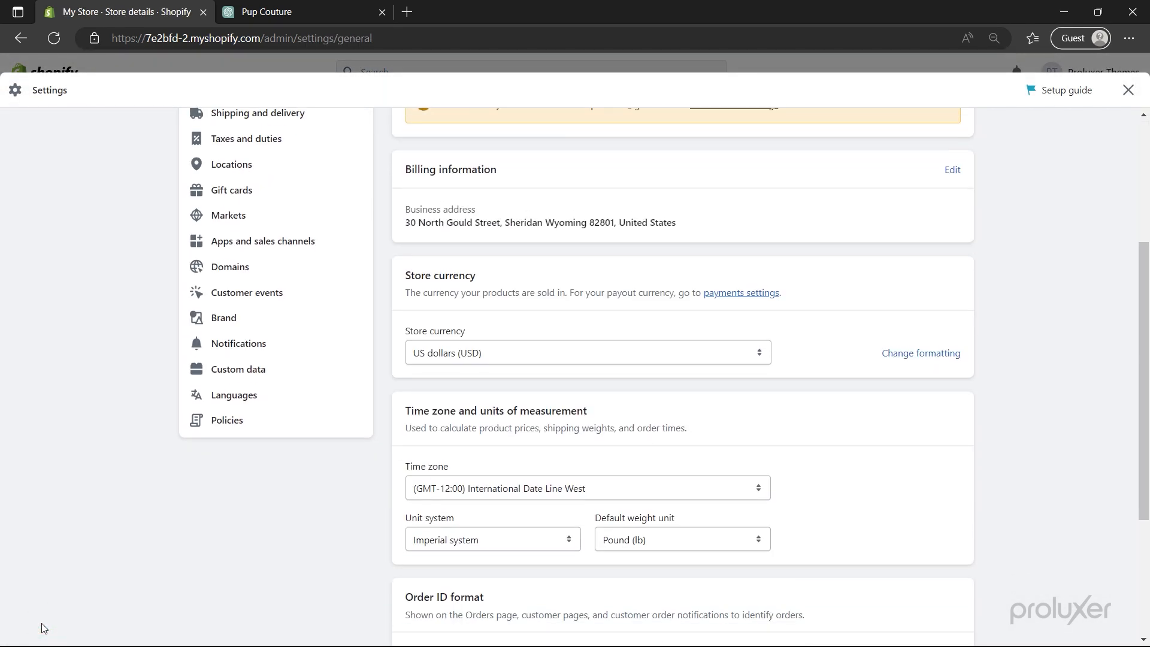
left_click(217, 414)
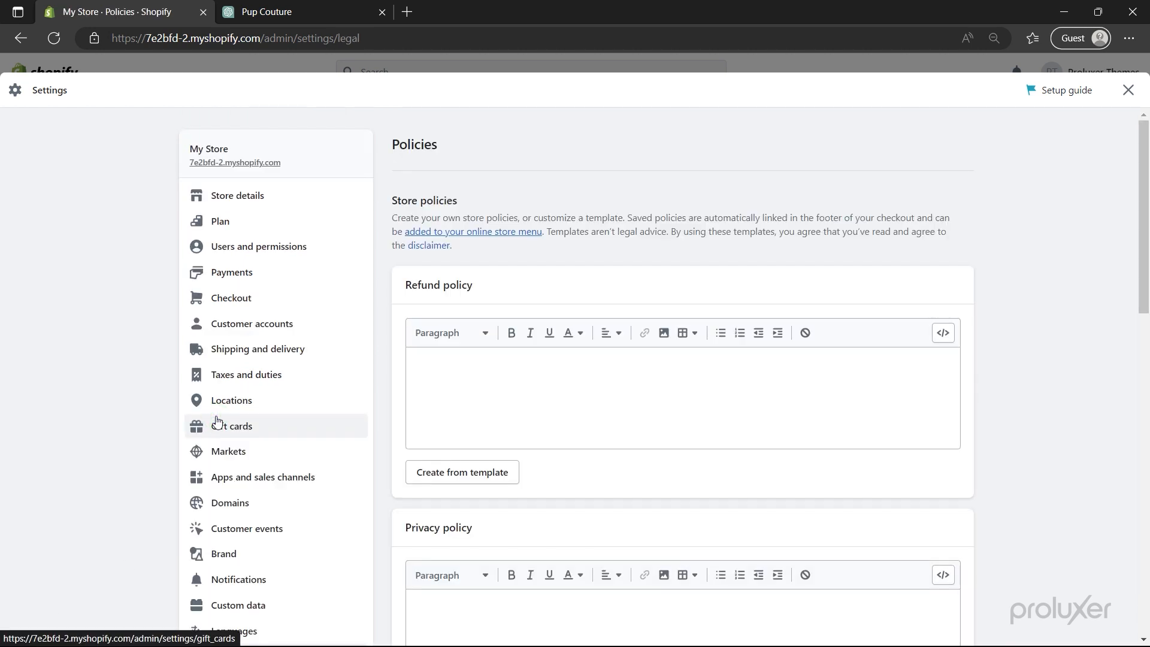
- Fill the Refund, Privacy, Terms of Service and Contact information policies with template text
left_click(459, 470)
scroll(462, 469, "down", 10)
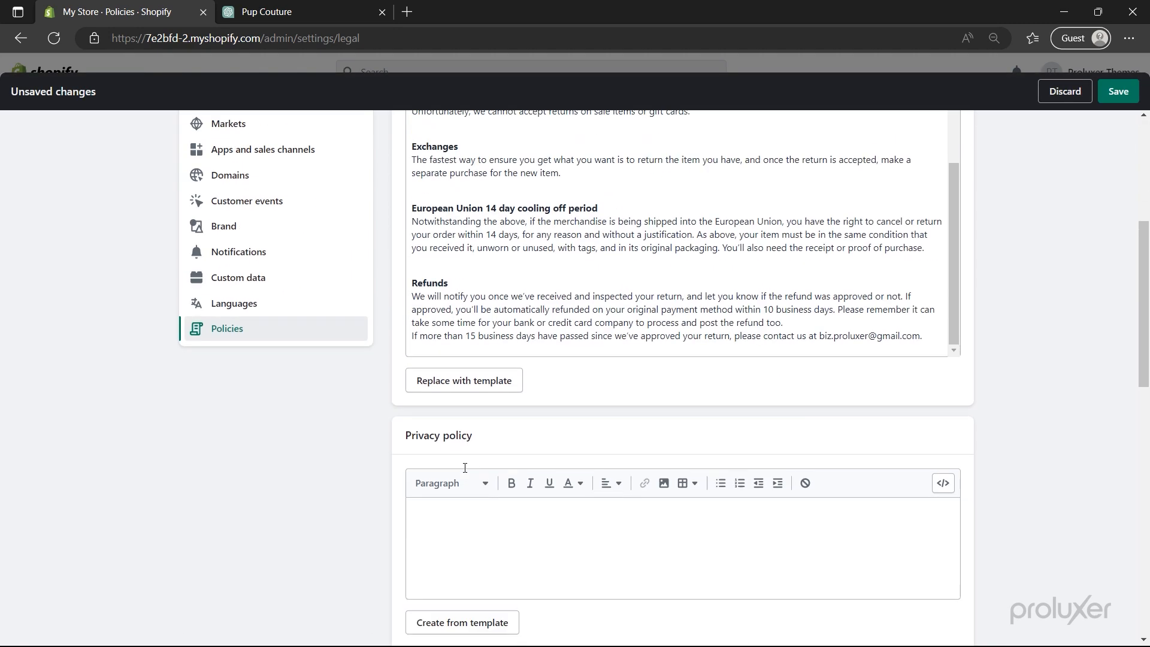
left_click(457, 389)
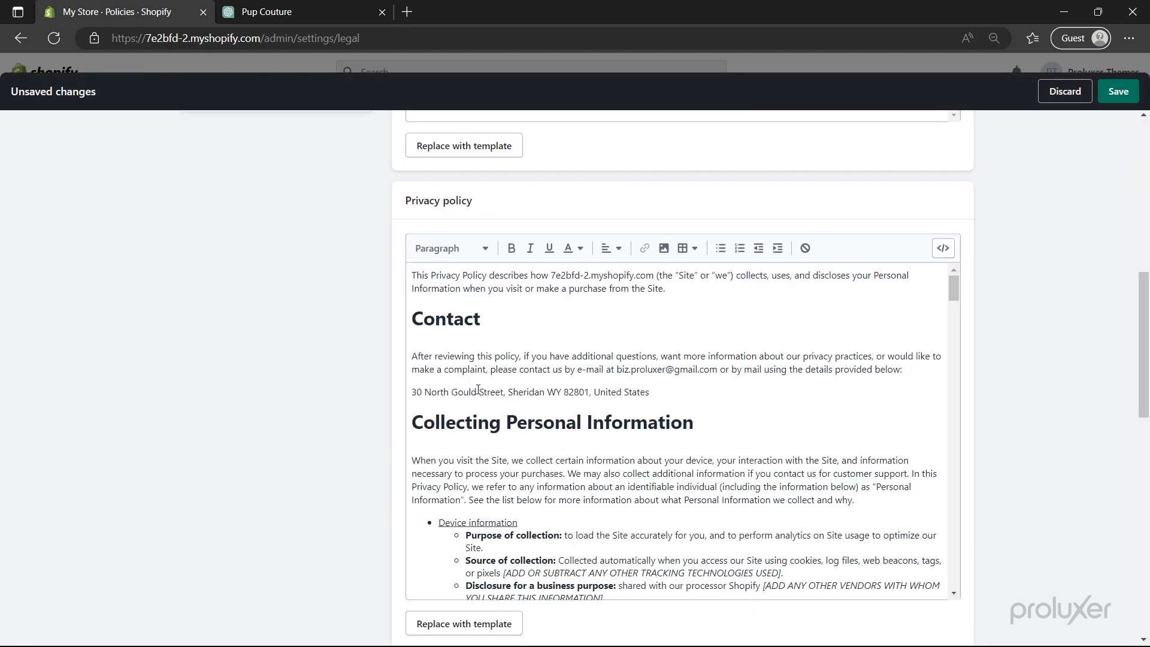
scroll(397, 432, "down", 8)
left_click(427, 350)
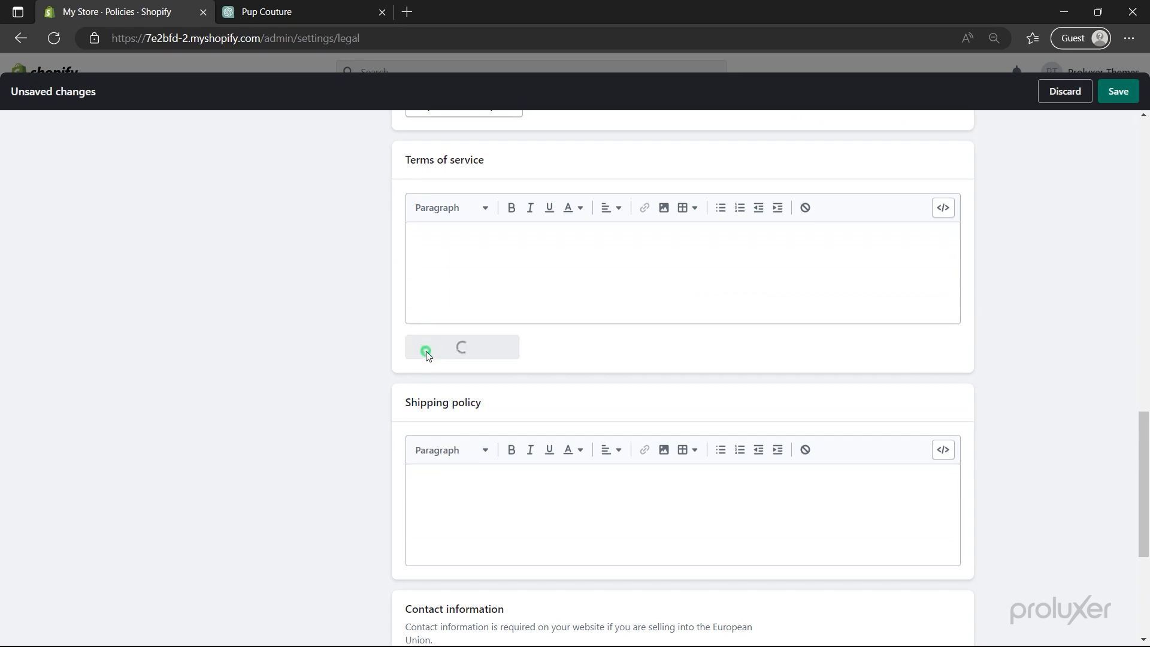
scroll(402, 367, "down", 8)
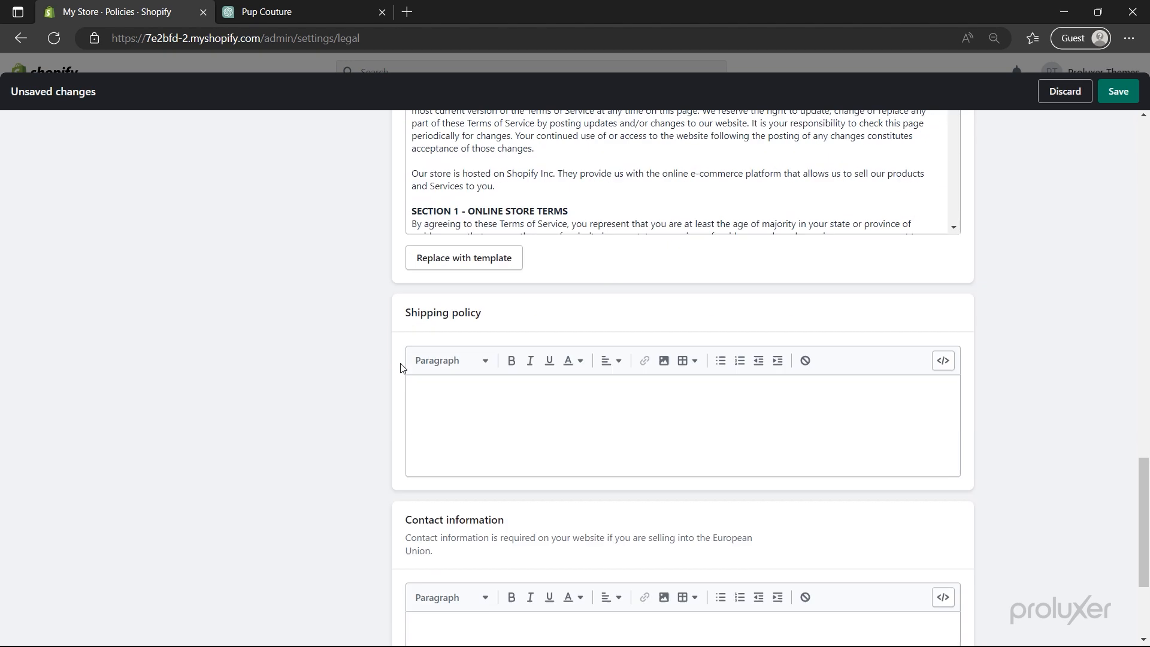
left_click(462, 549)
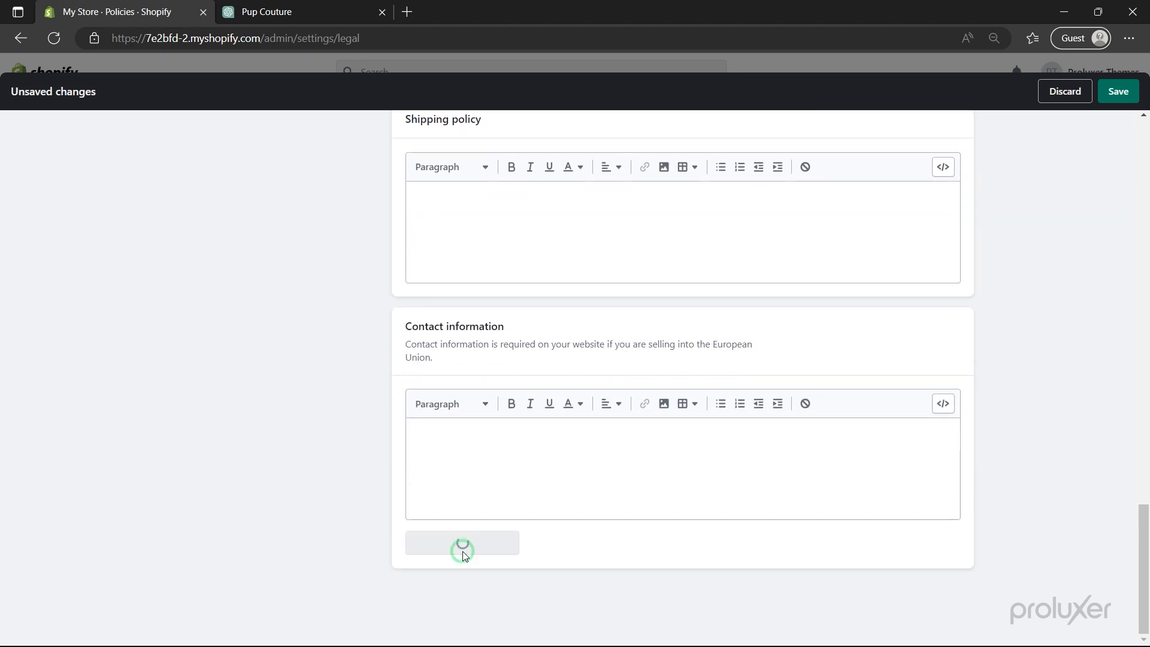
left_click(459, 225)
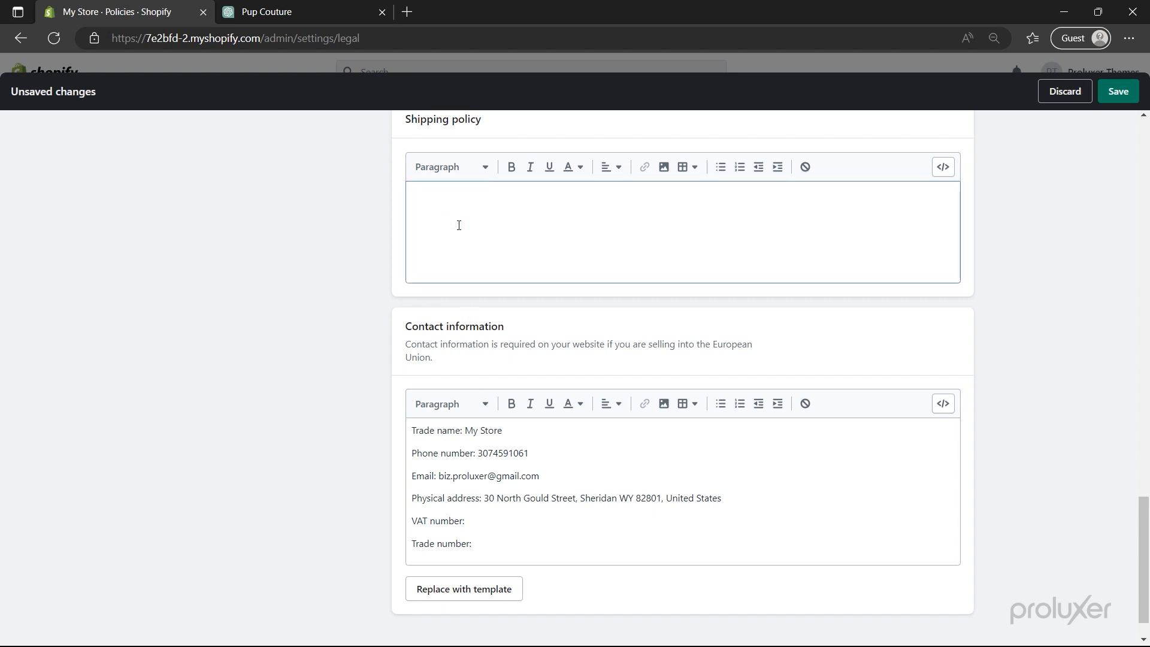
scroll(459, 228, "up", 1)
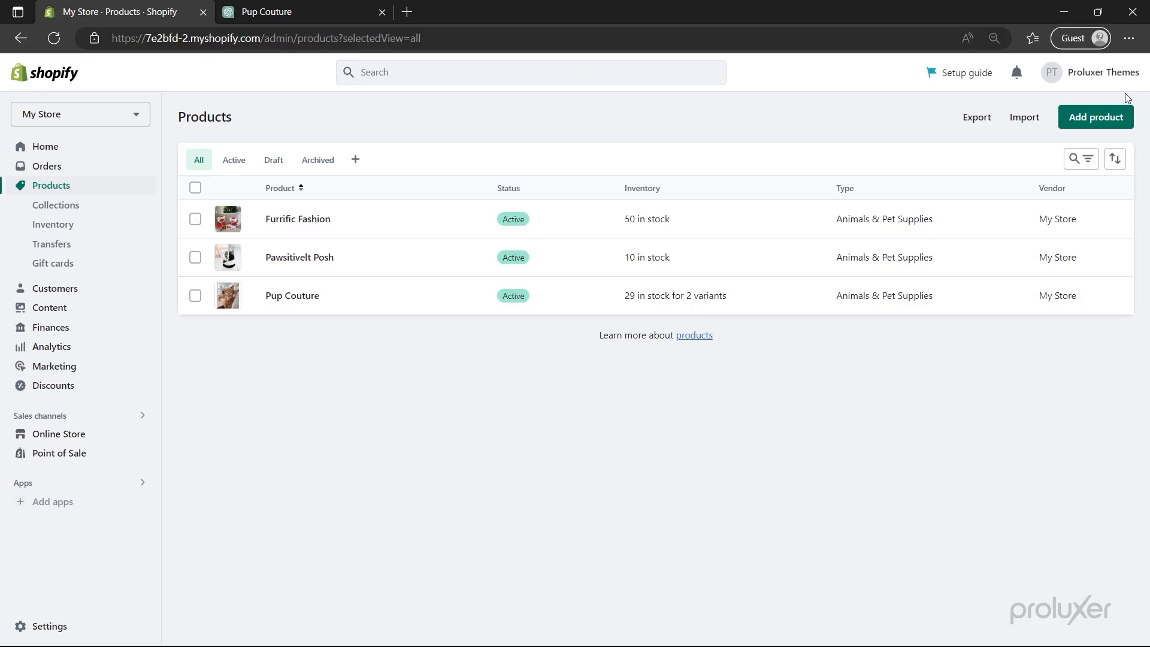
- Start a new navigation menu titled 'New Main Menu'
left_click(47, 434)
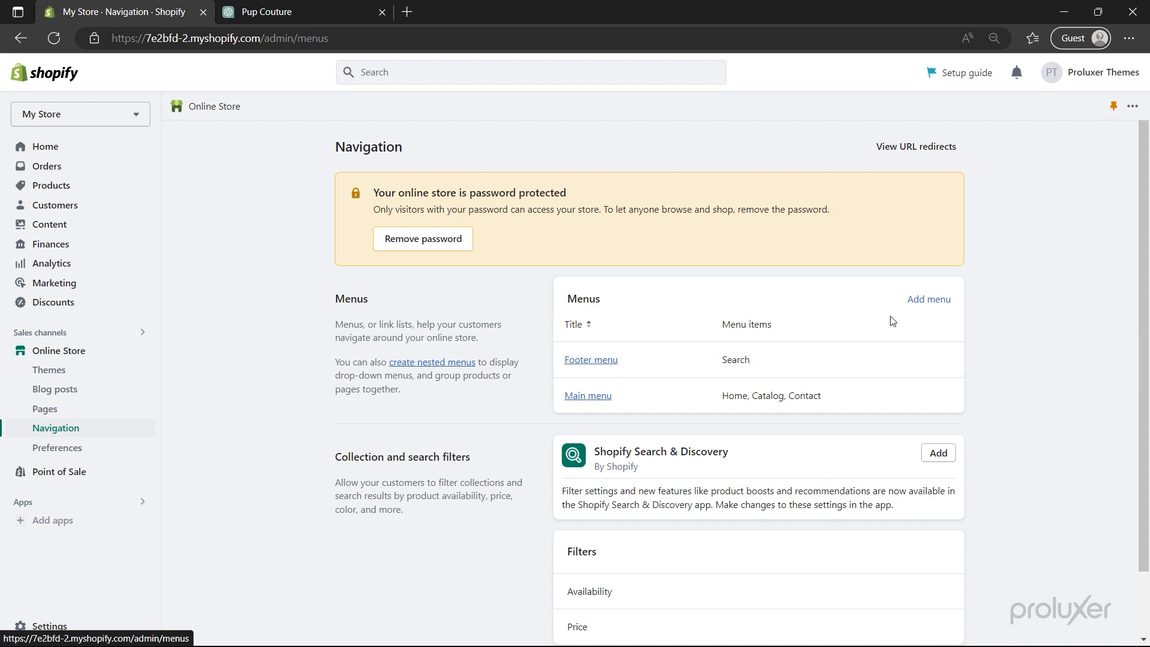
left_click(934, 306)
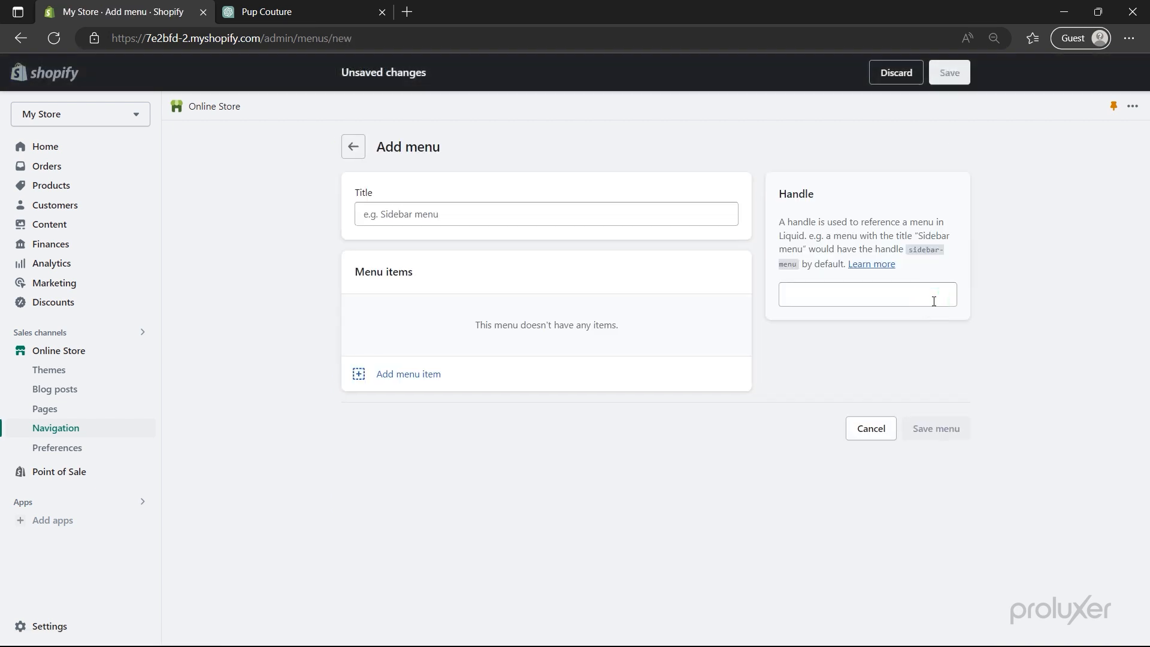
left_click(458, 221)
type("New Main Menu")
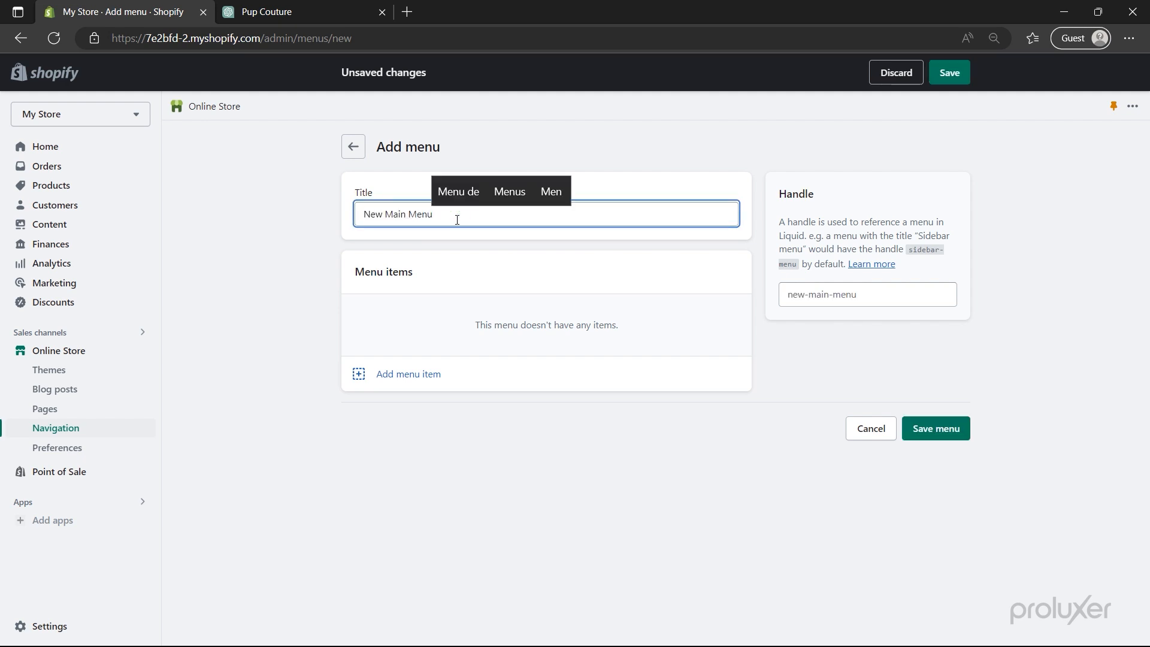
- Add menu items linking to the Cat's and Dog's collections
left_click(401, 381)
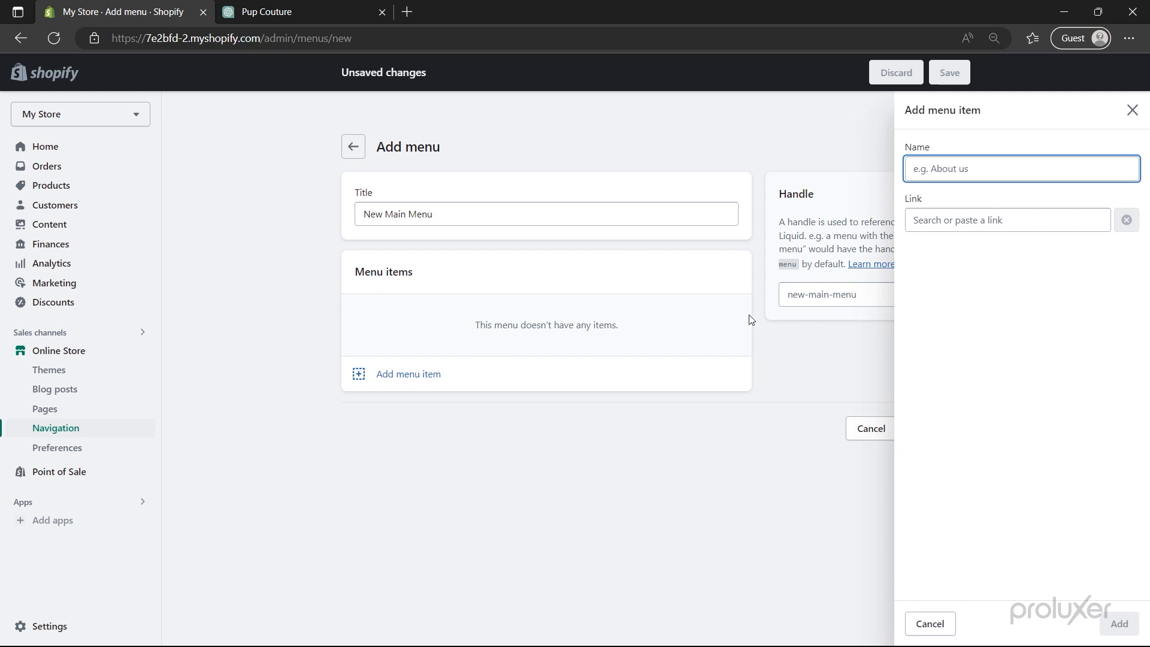
left_click(981, 225)
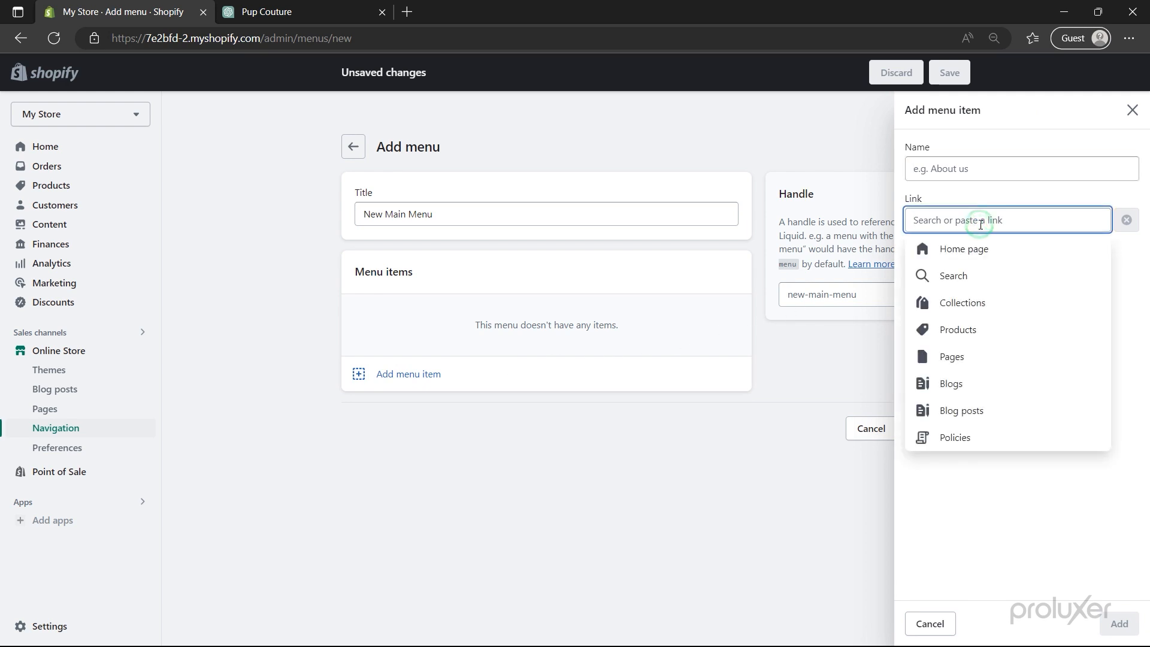
left_click(975, 302)
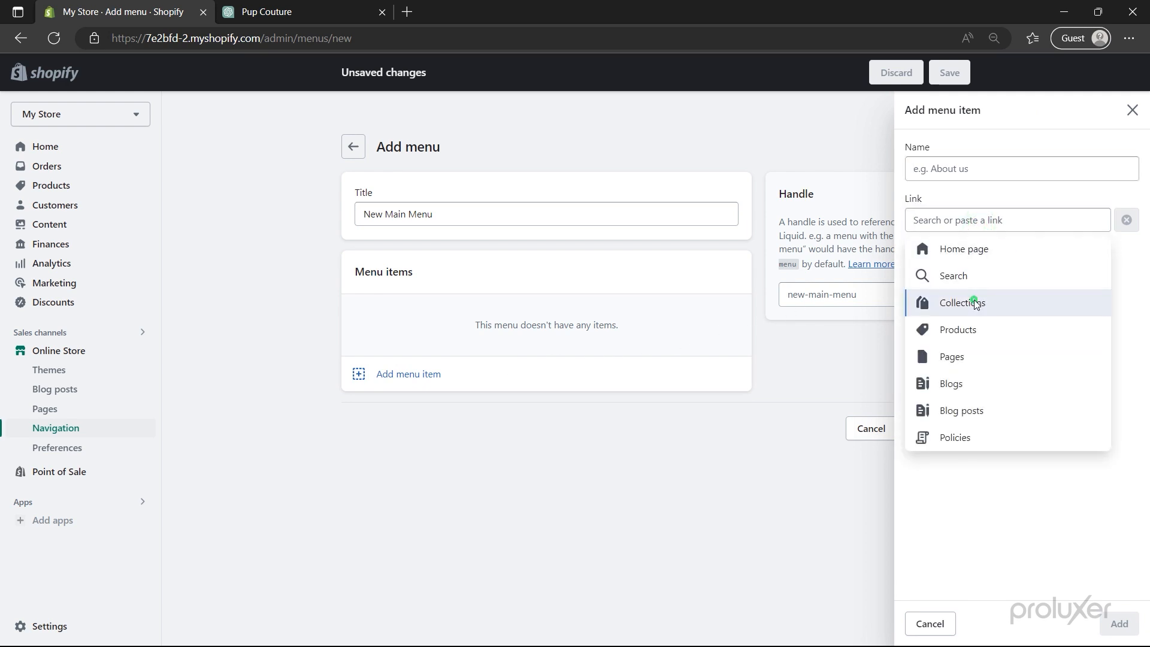
left_click(975, 304)
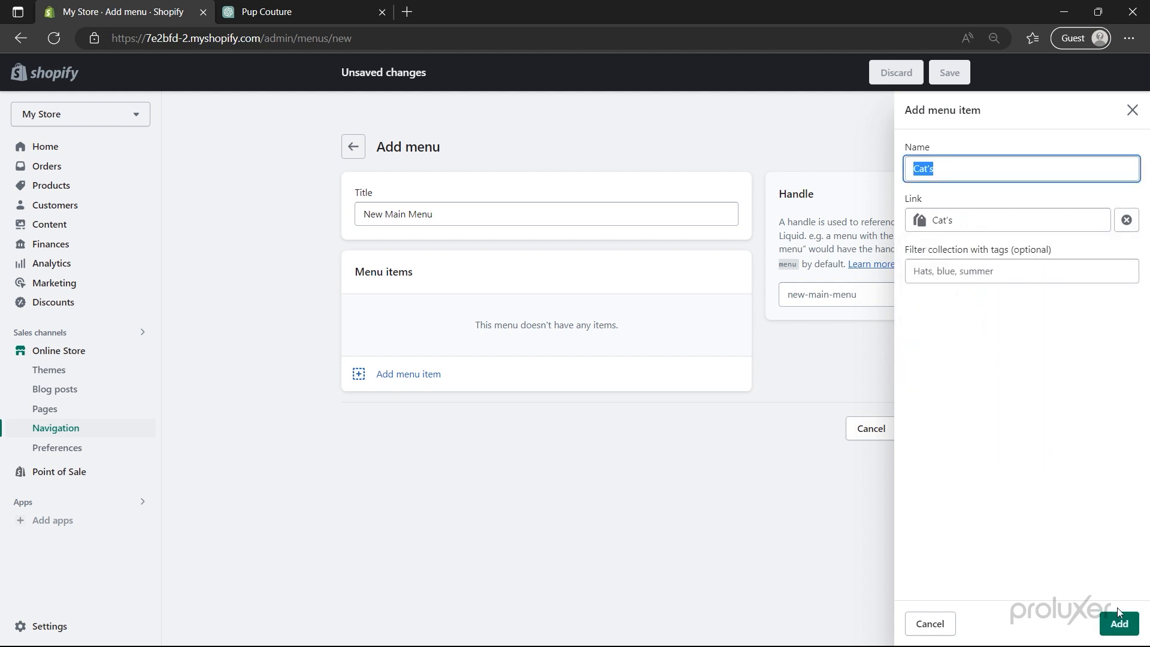
left_click(1118, 622)
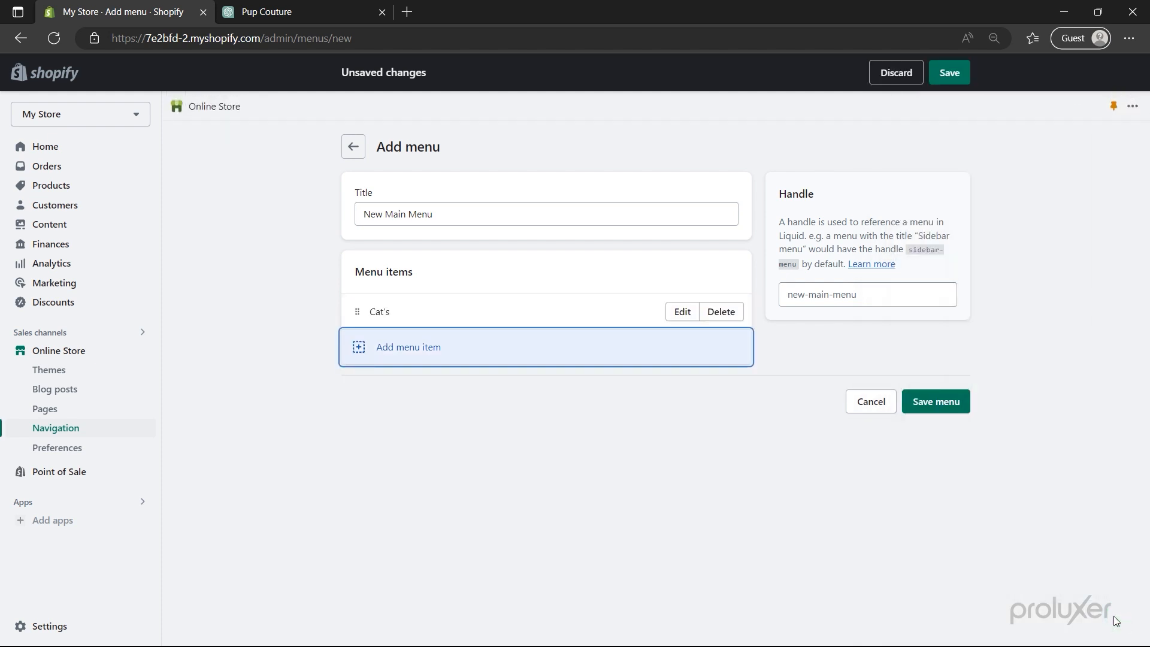
left_click(406, 357)
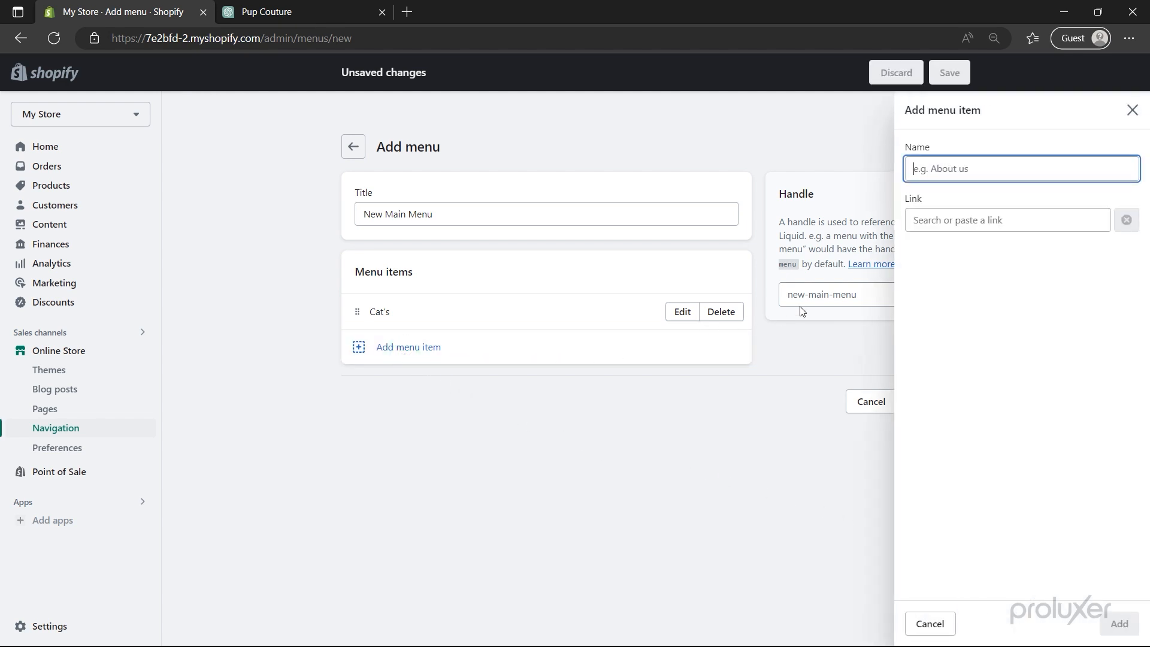
left_click(968, 221)
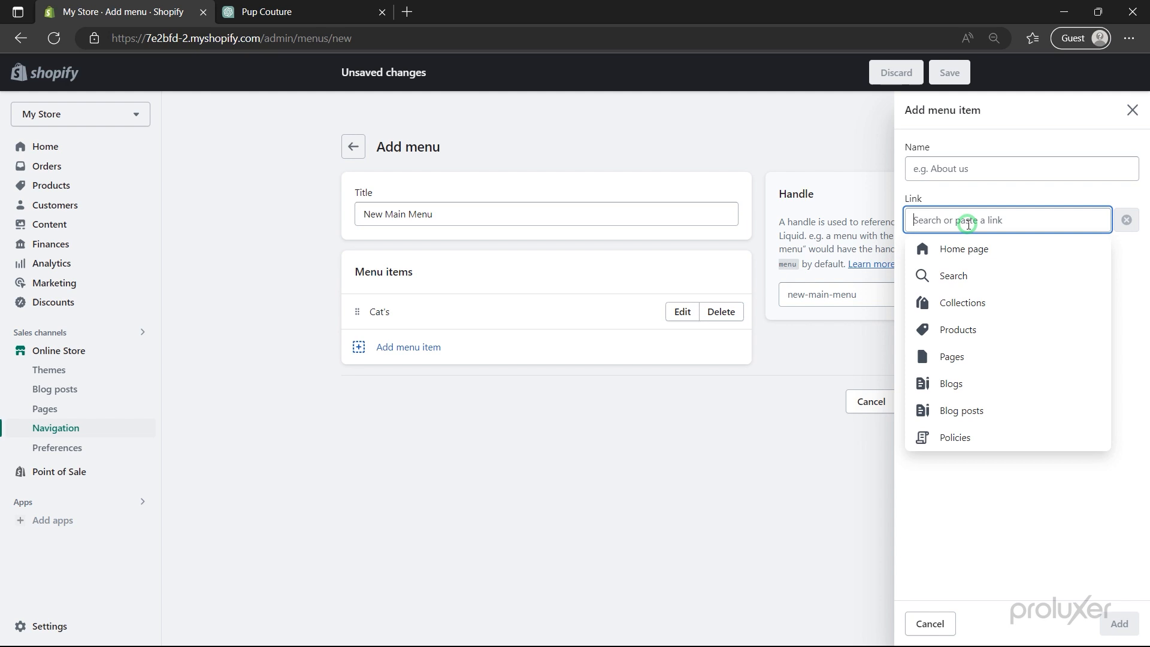
left_click(975, 301)
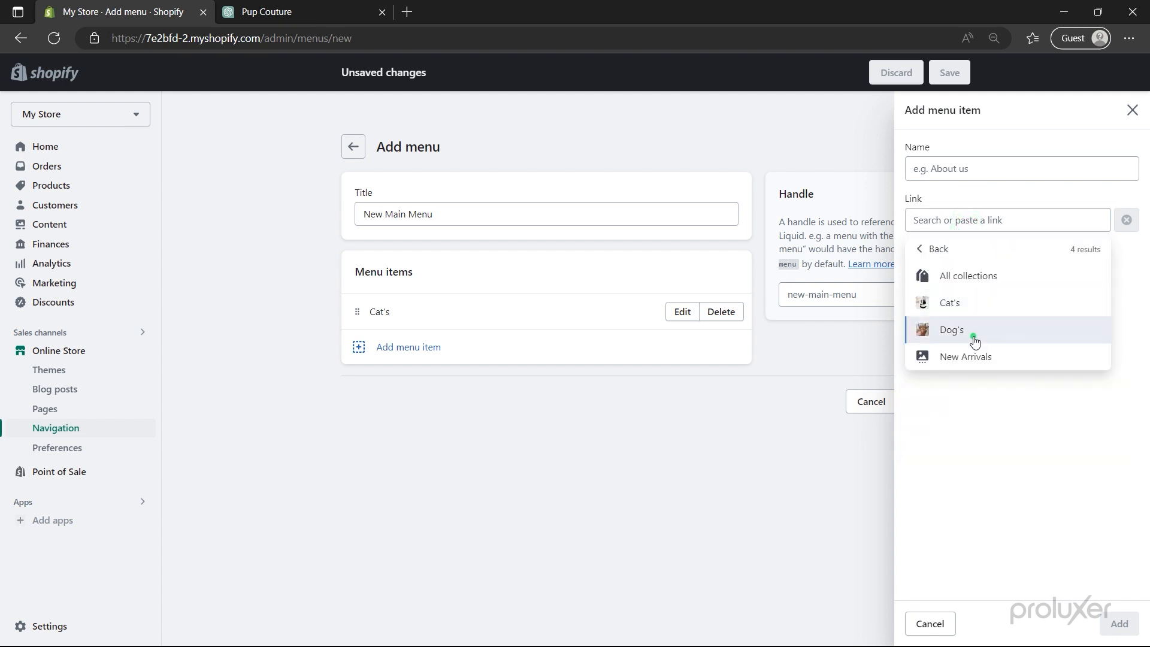
left_click(974, 329)
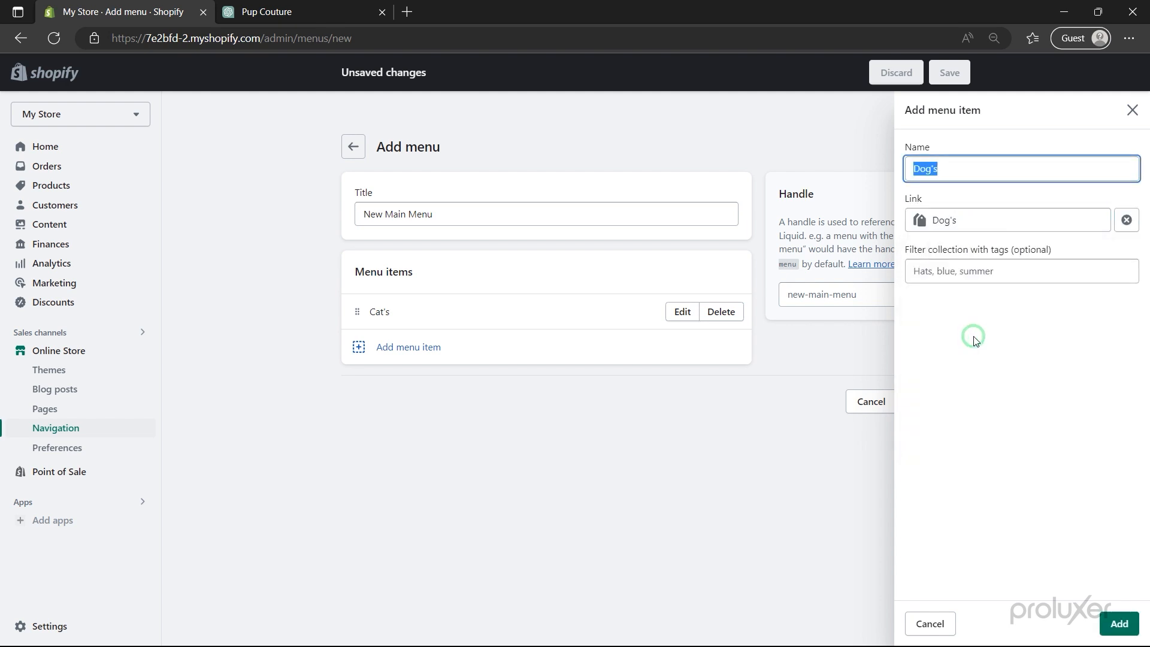
left_click(1105, 623)
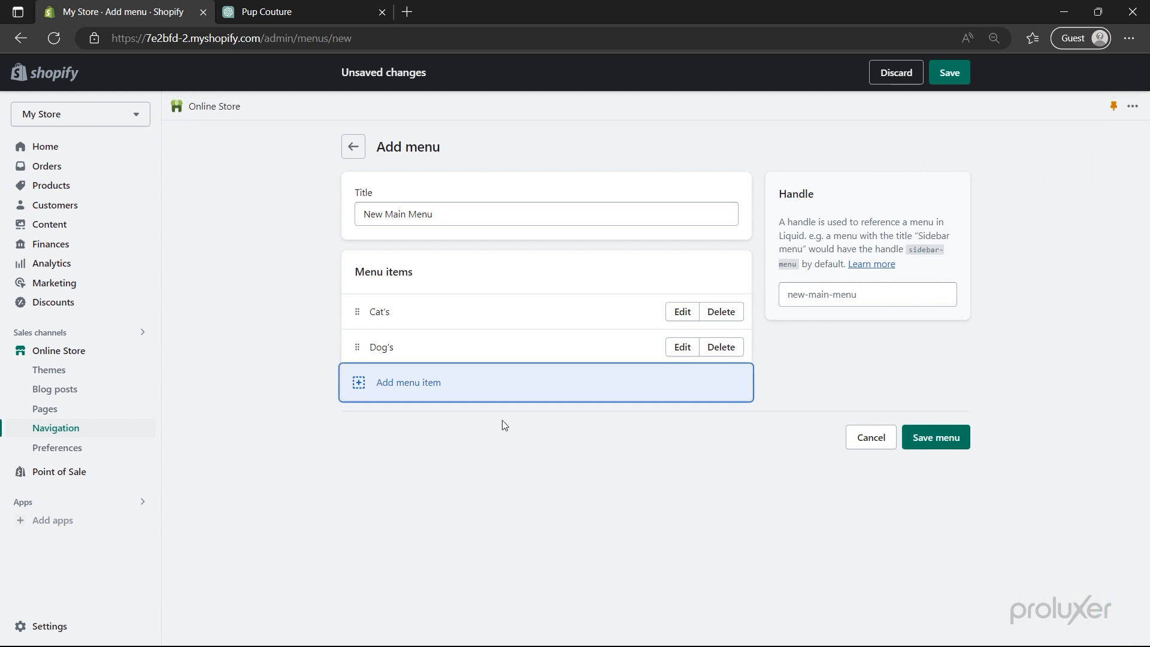
- Add a New Arrivals collection item and save the menu
left_click(434, 397)
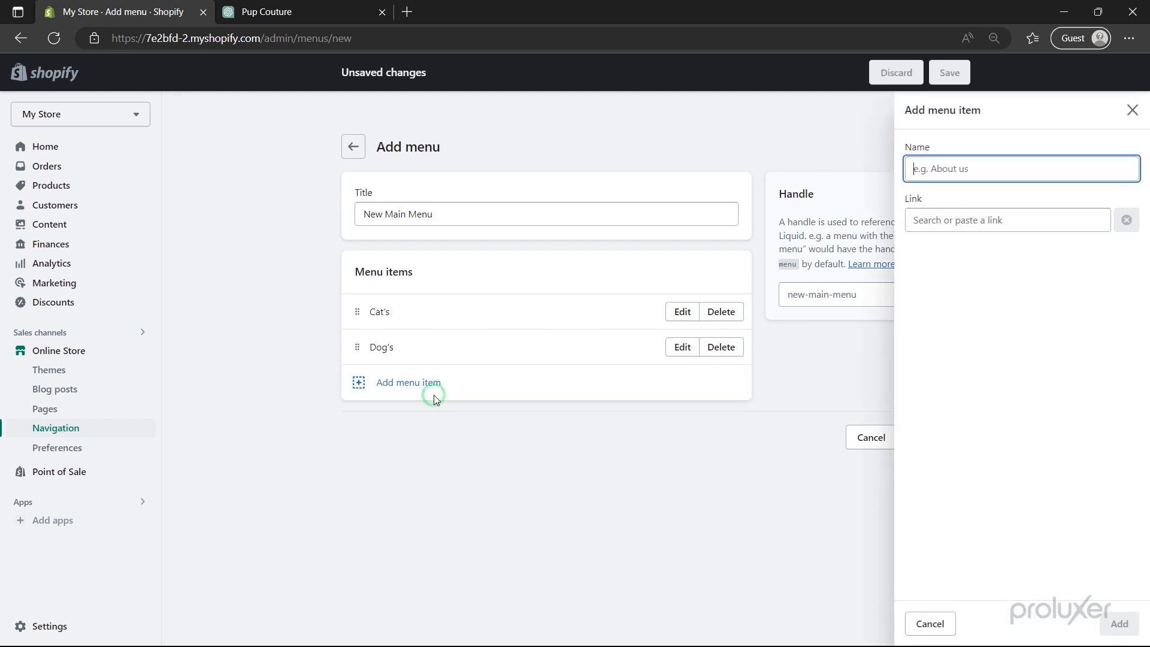
left_click(975, 222)
left_click(976, 300)
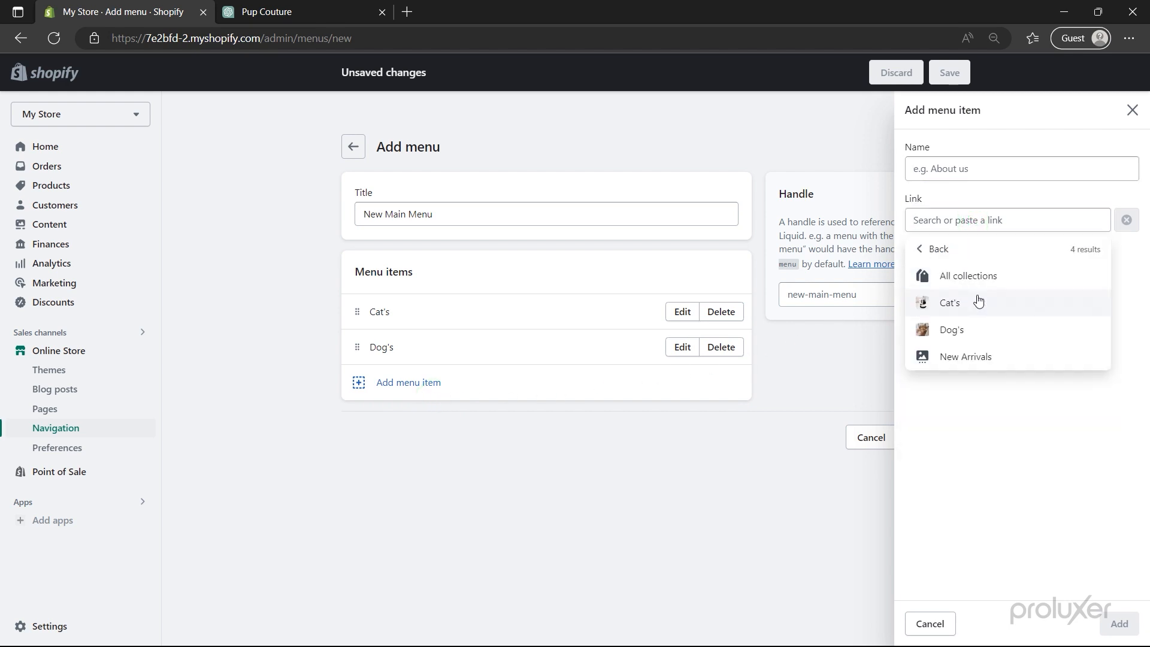
left_click(976, 360)
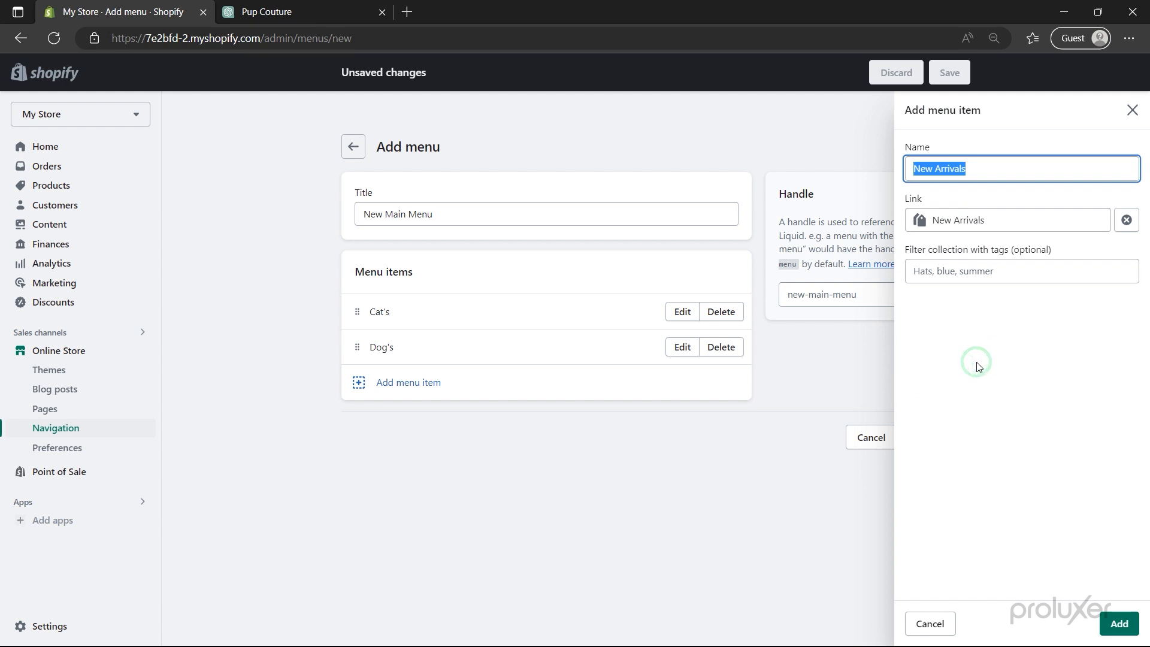
left_click(1120, 624)
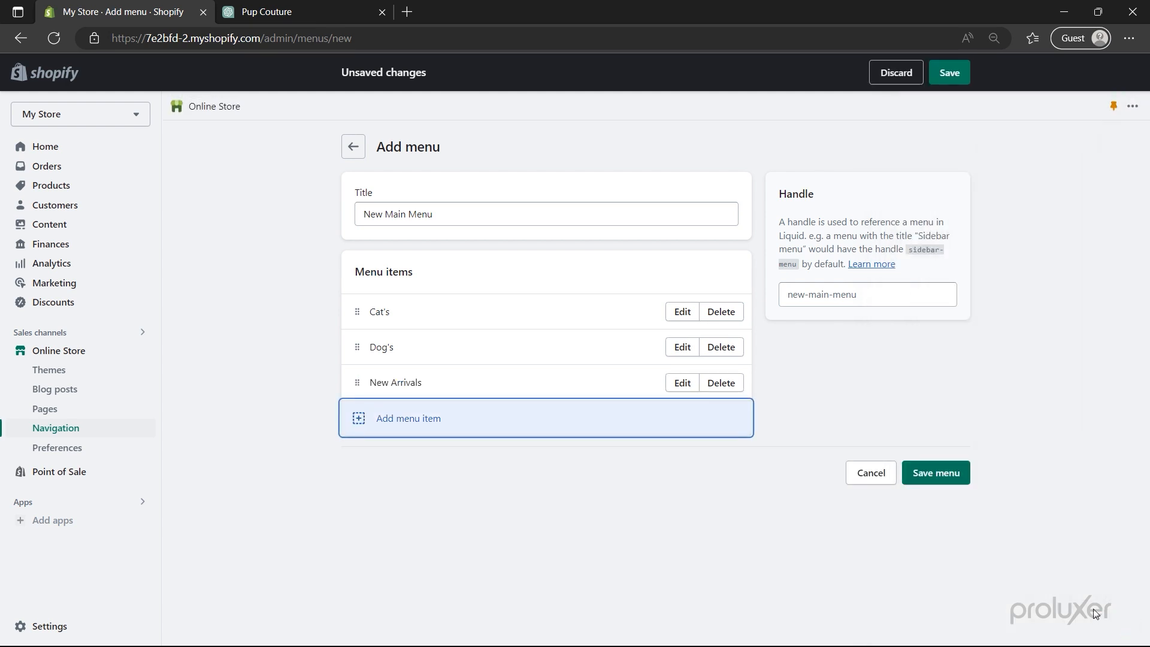
left_click(935, 476)
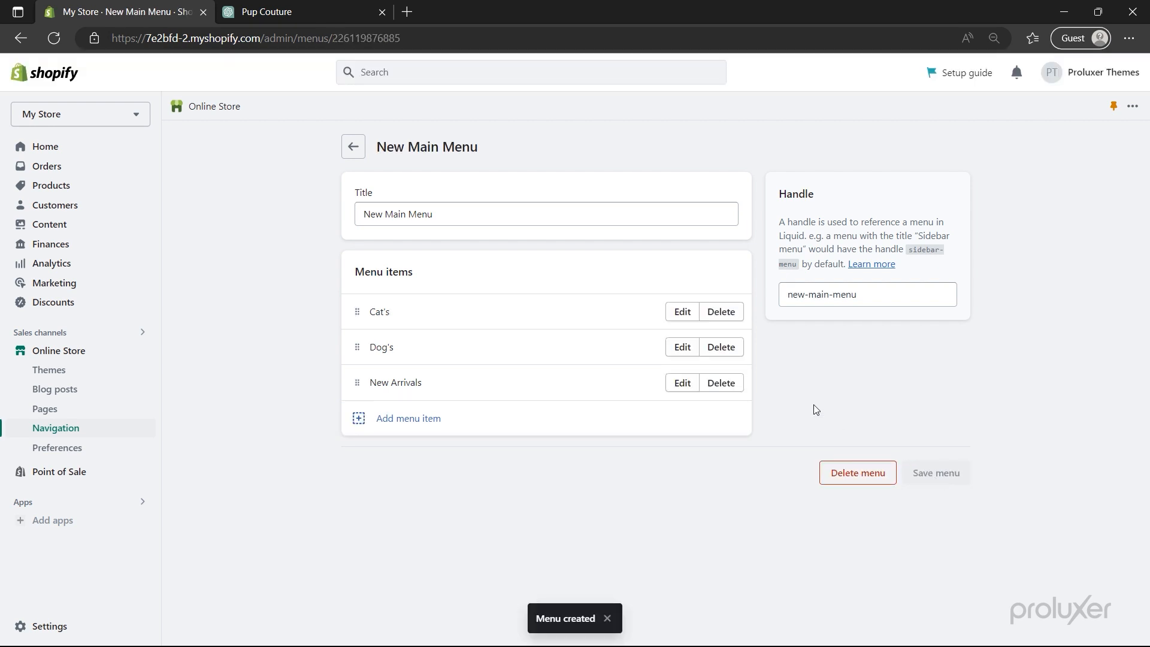
- Delete the Search link from the Footer menu and begin a new footer item
left_click(354, 149)
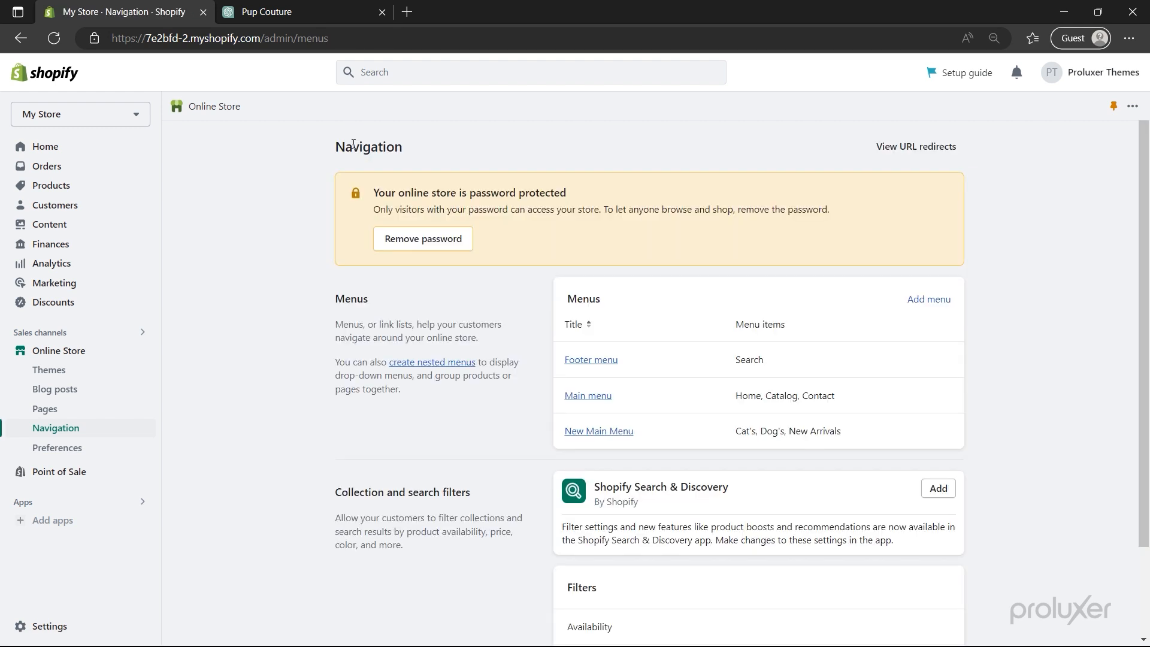
left_click(593, 360)
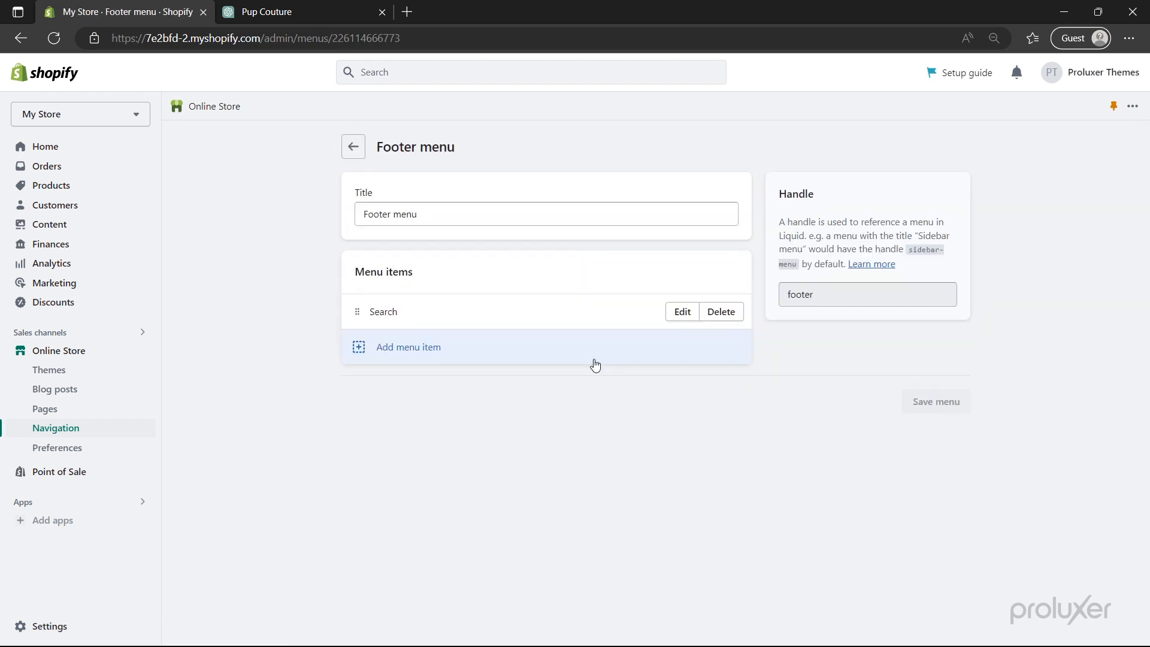
left_click(720, 317)
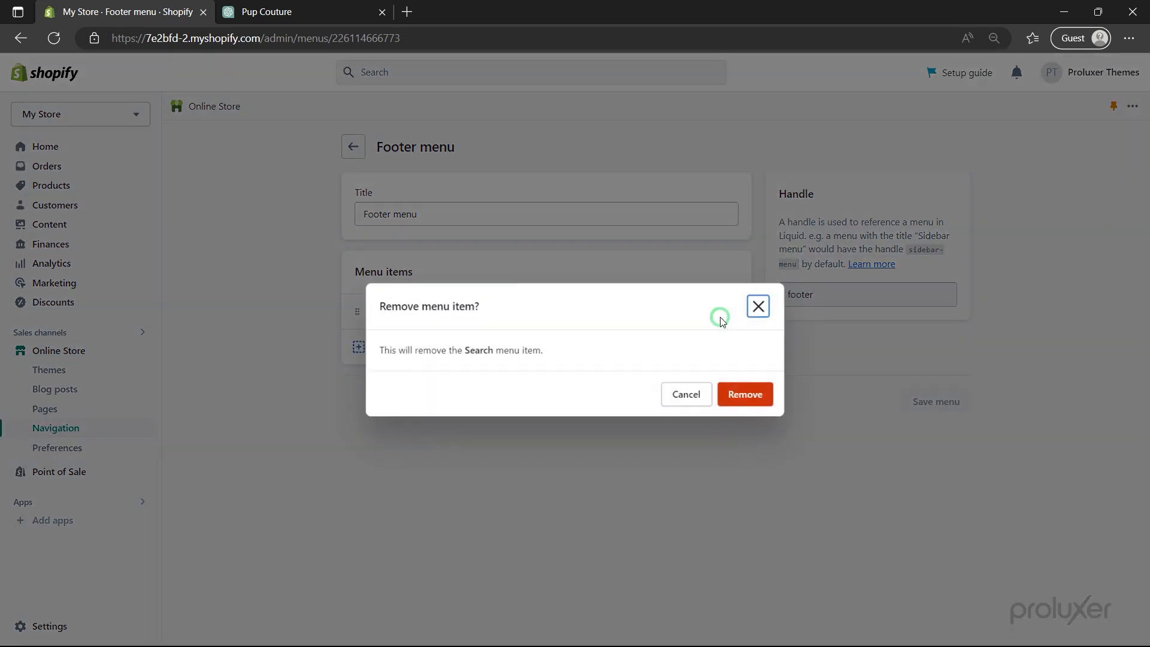
left_click(740, 403)
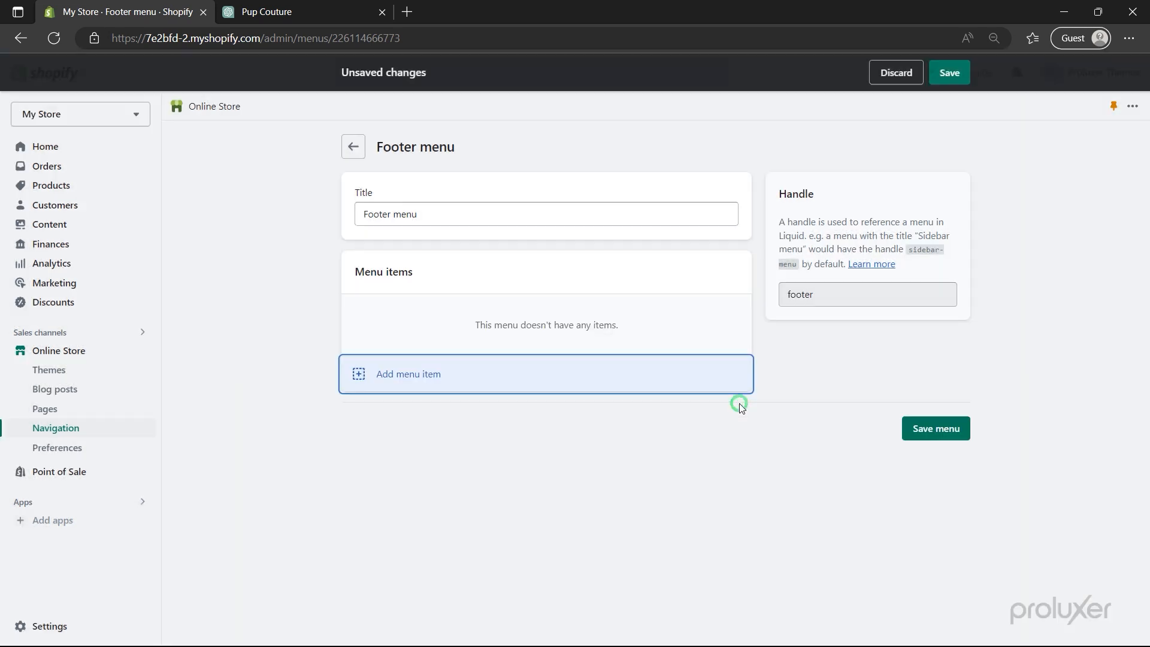
left_click(549, 386)
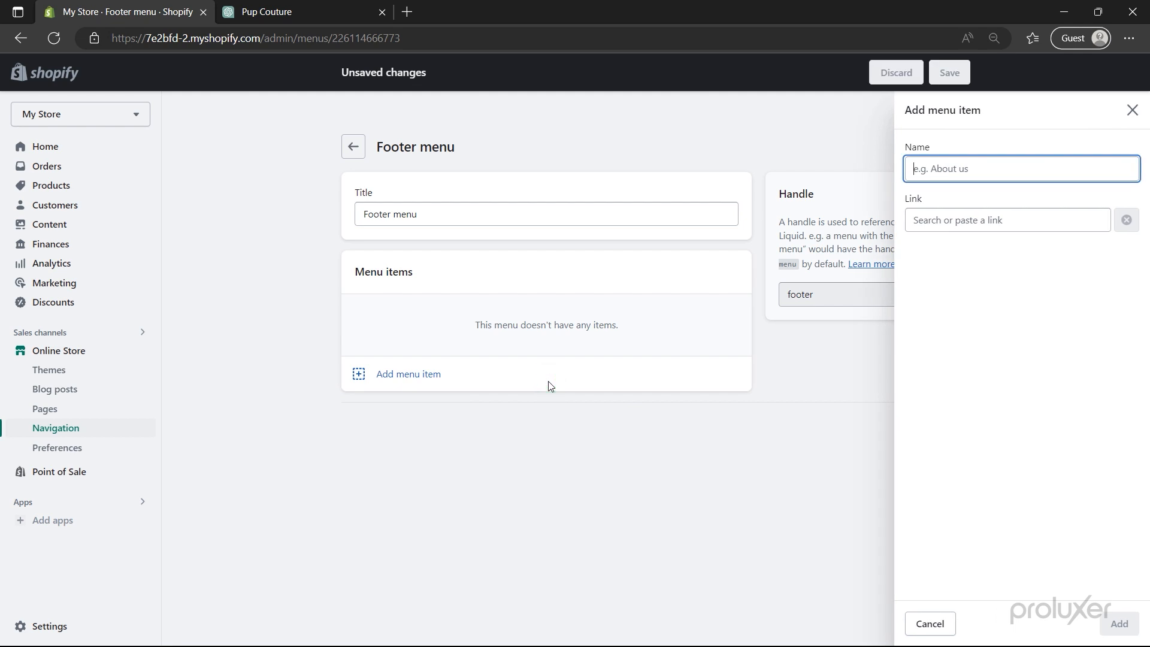
left_click(956, 225)
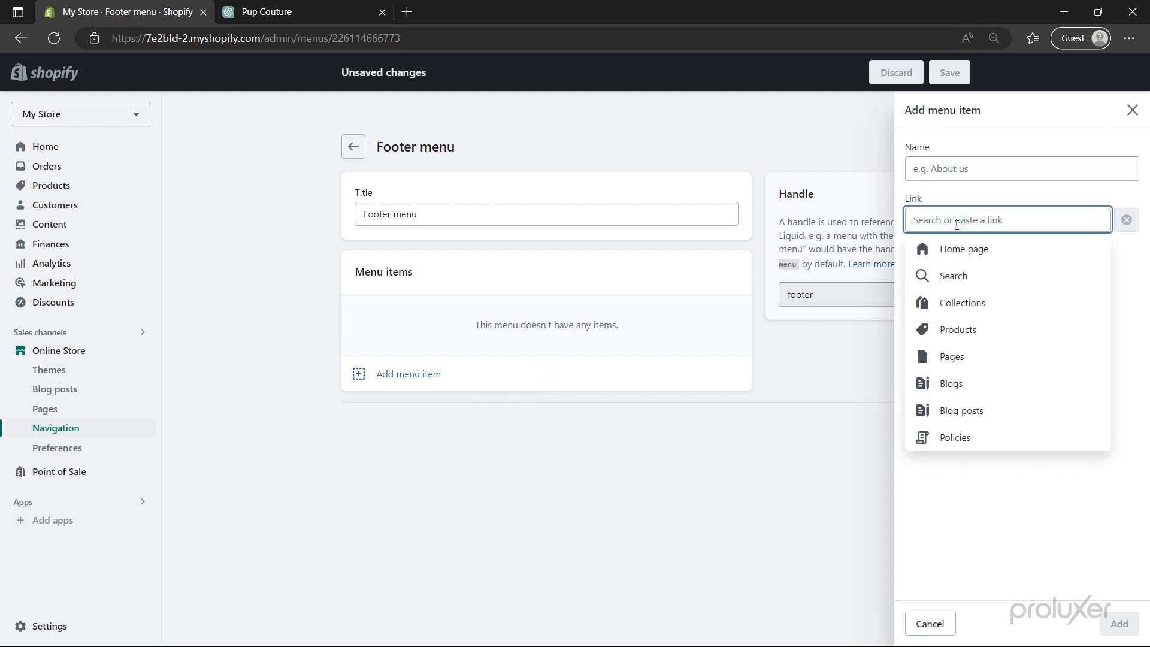
- Add Contact Information, Privacy Policy and Refund Policy policy links to the Footer menu
left_click(970, 446)
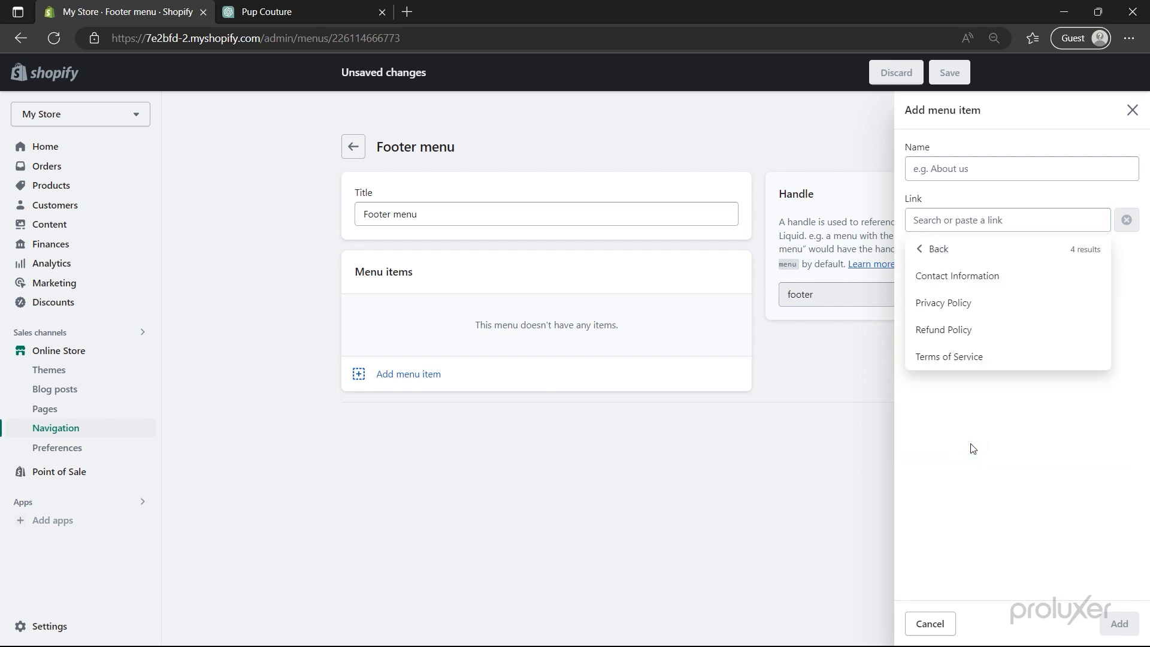
left_click(966, 277)
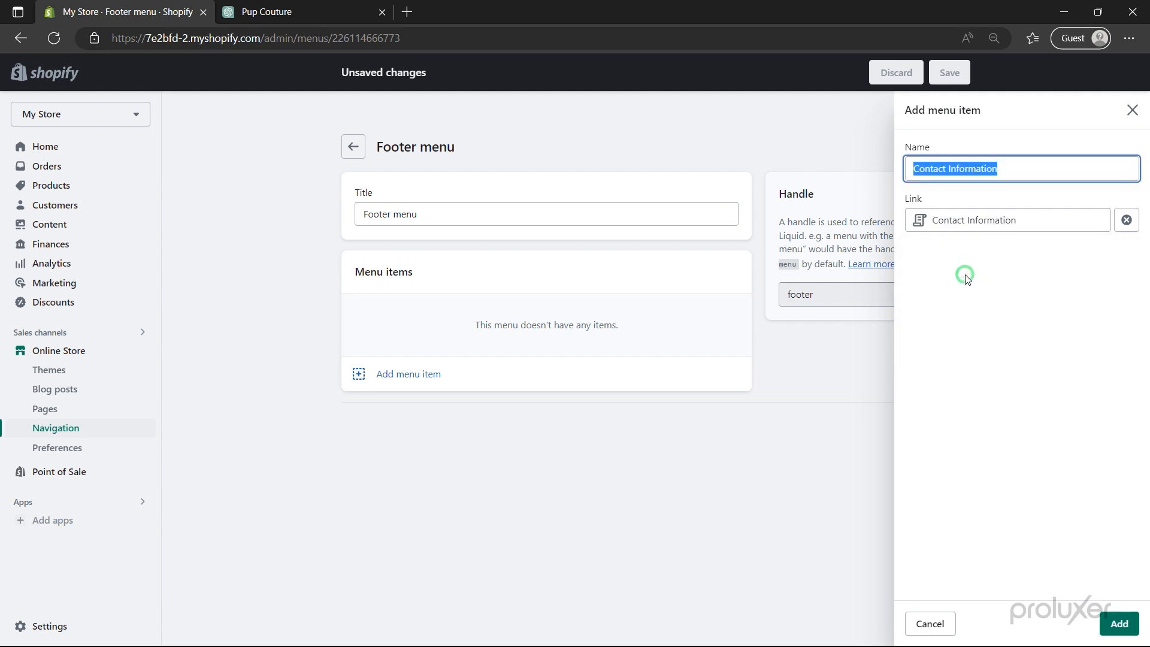
left_click(1114, 622)
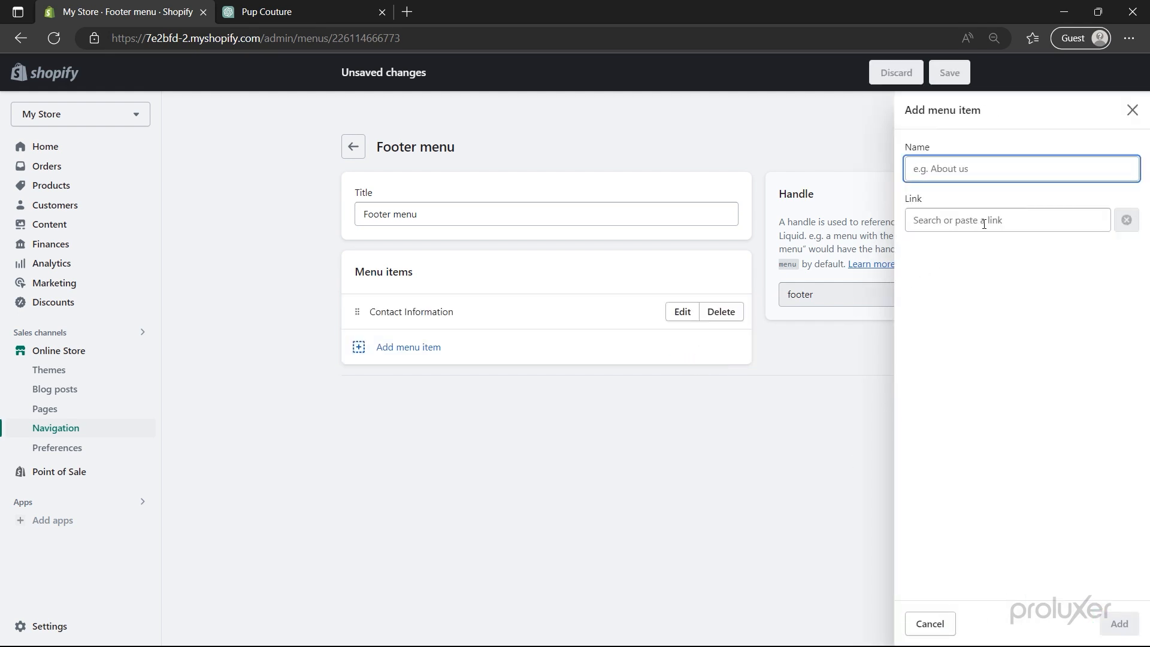
left_click(984, 221)
left_click(982, 442)
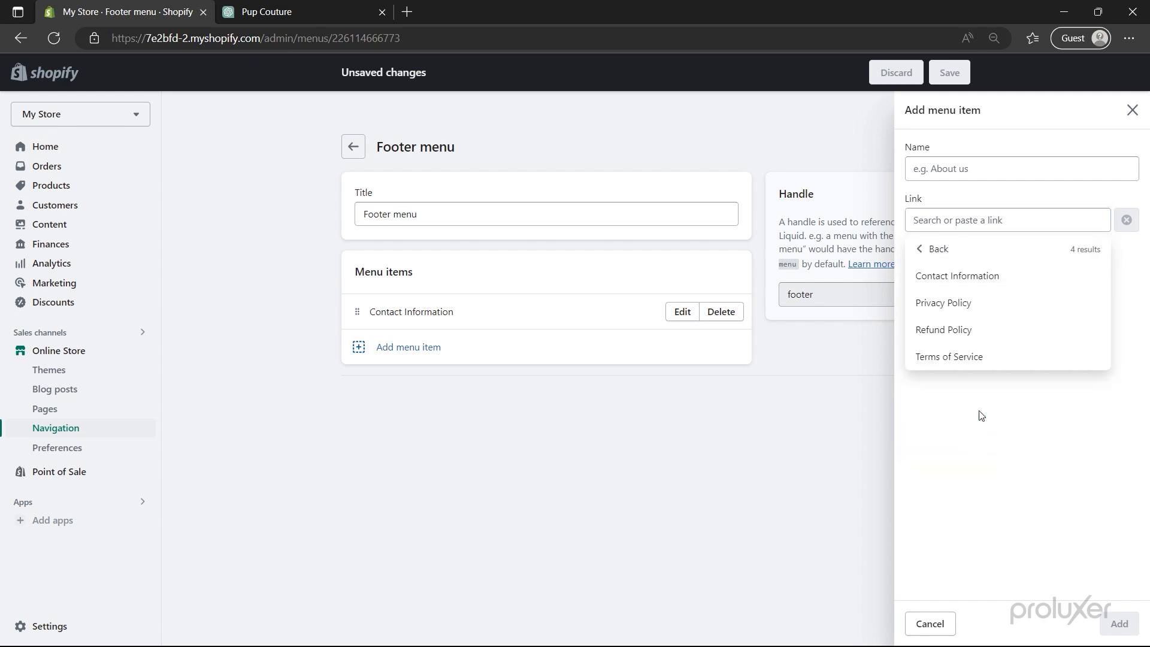
left_click(958, 305)
left_click(1117, 623)
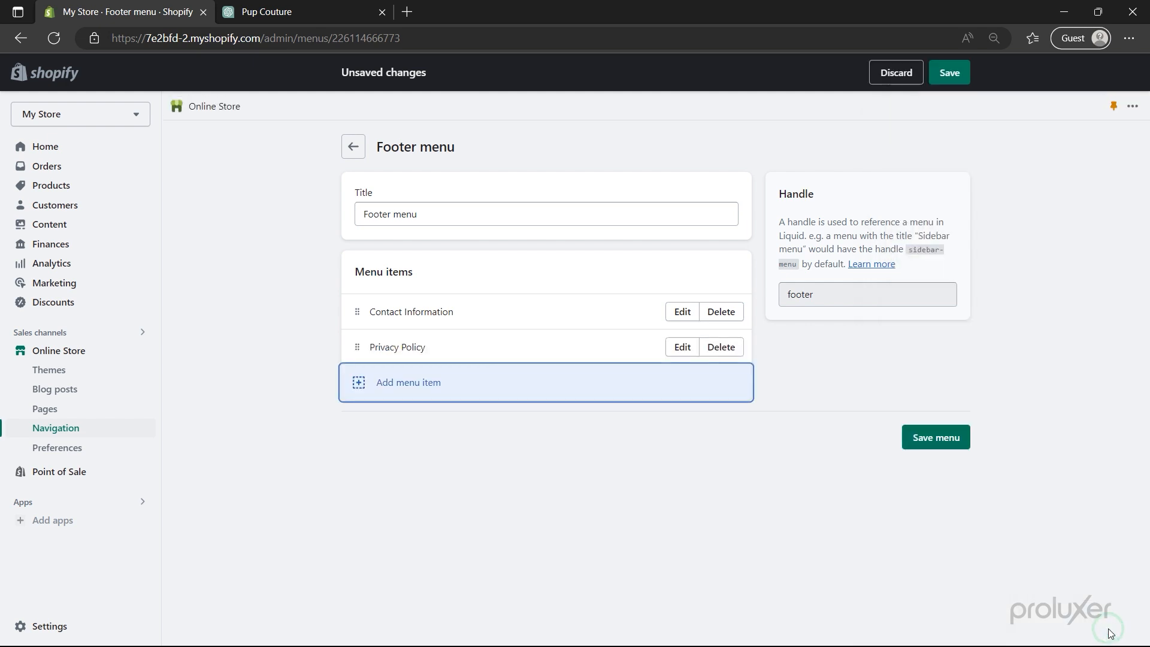
left_click(672, 390)
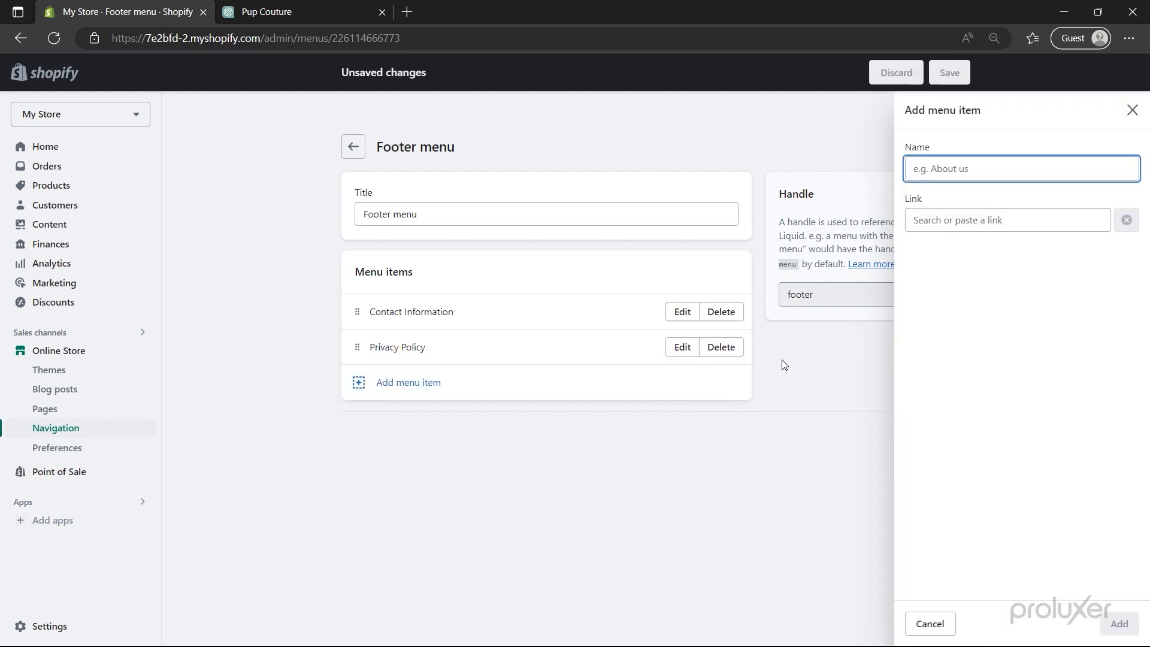
left_click(991, 224)
left_click(993, 450)
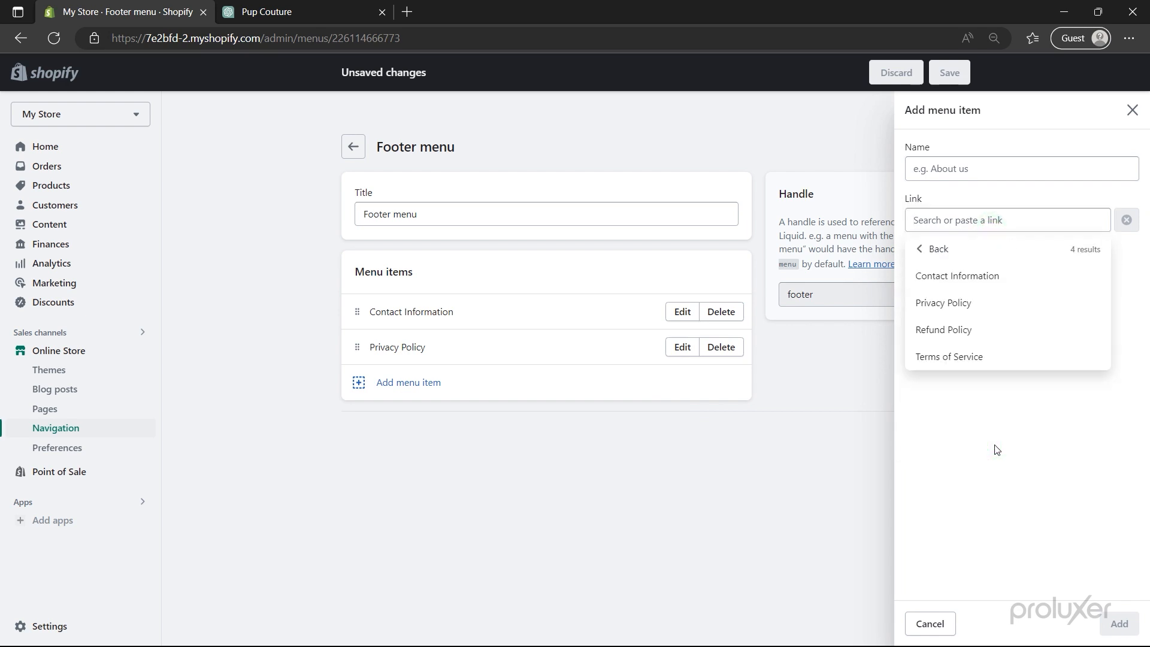
left_click(982, 331)
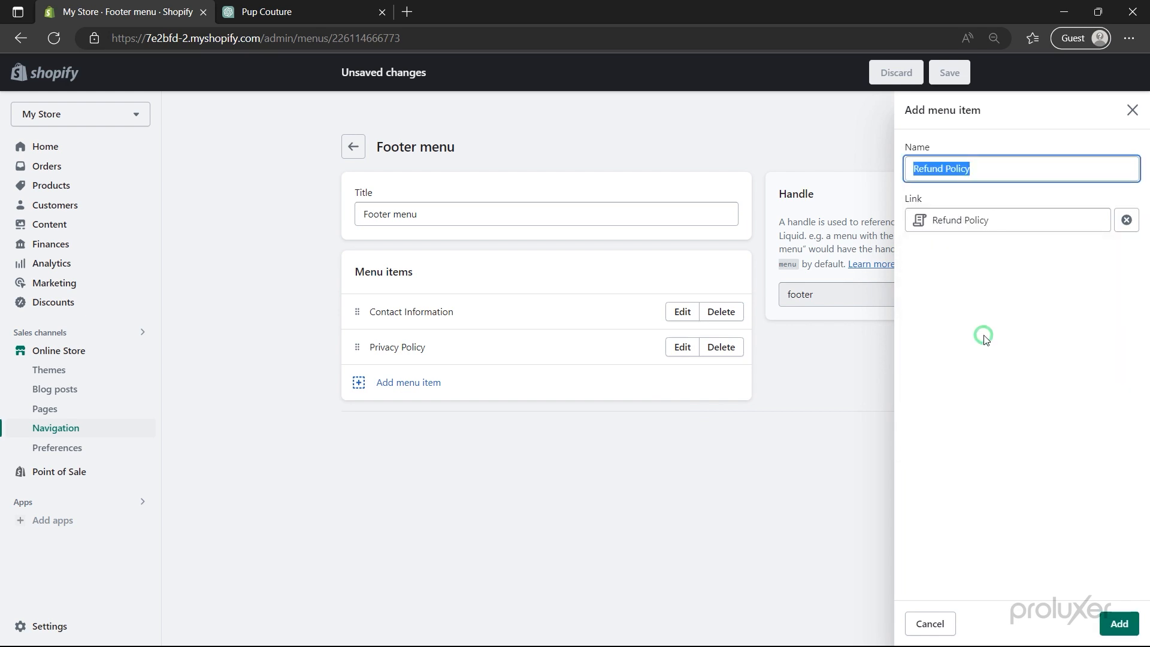
left_click(1118, 624)
- Add a Terms of Service link and move it up to second place
left_click(683, 425)
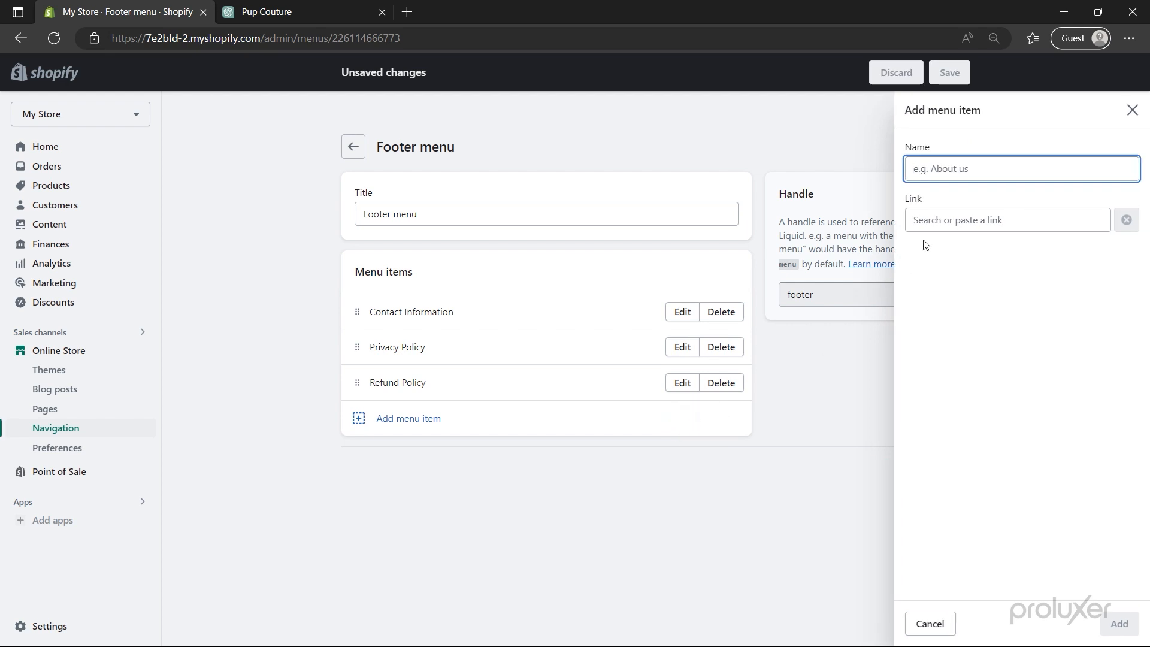
left_click(942, 221)
left_click(966, 453)
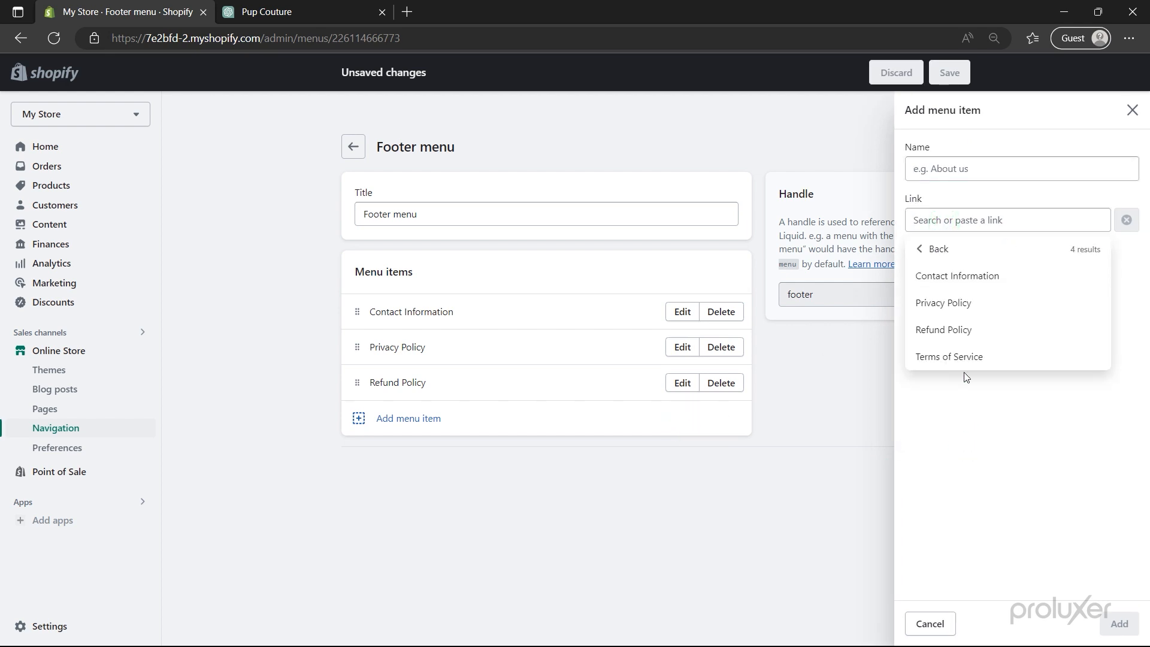
left_click(965, 359)
left_click(1118, 623)
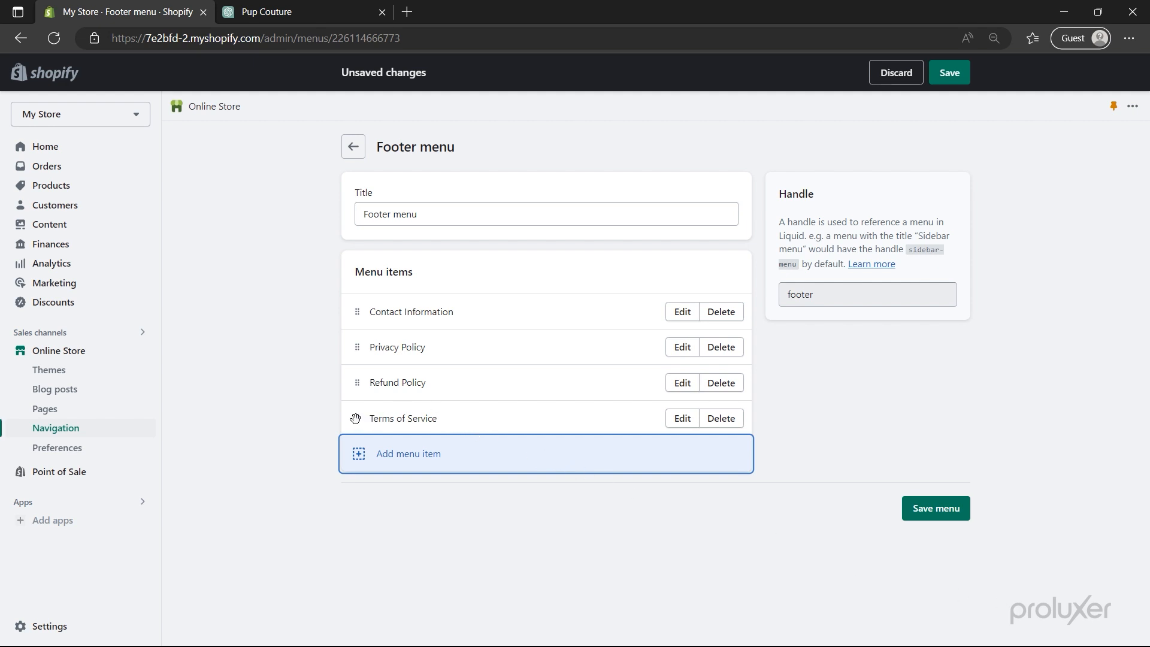
mouse_move(355, 418)
left_mouse_down()
mouse_move(341, 399)
mouse_move(353, 353)
mouse_move(359, 406)
left_mouse_up()
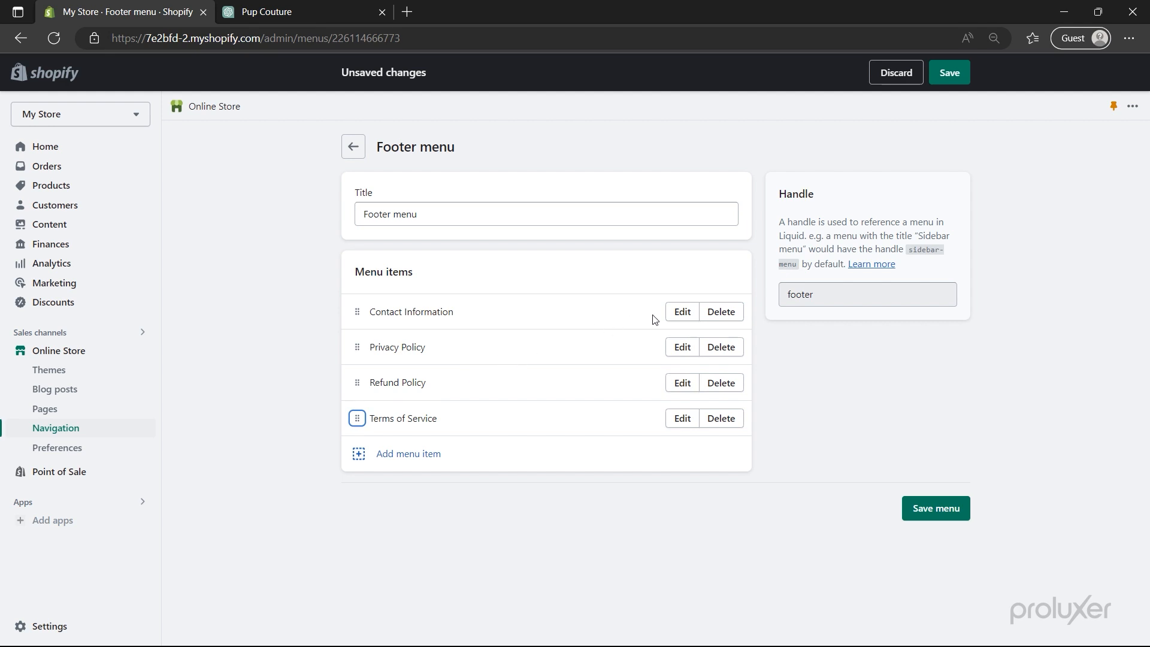
left_click(682, 313)
- Shorten the Contact Information item's name to Contact and save the footer menu
key("BackSpace")
key("BackSpace")
key("BackSpace")
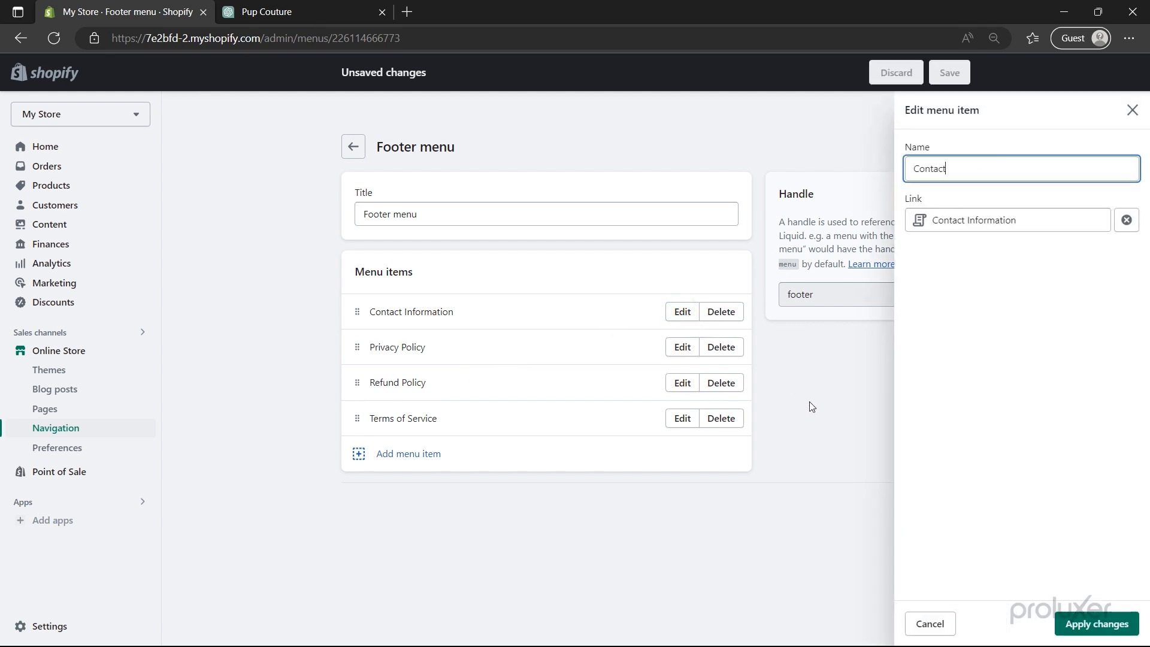
left_click(1072, 612)
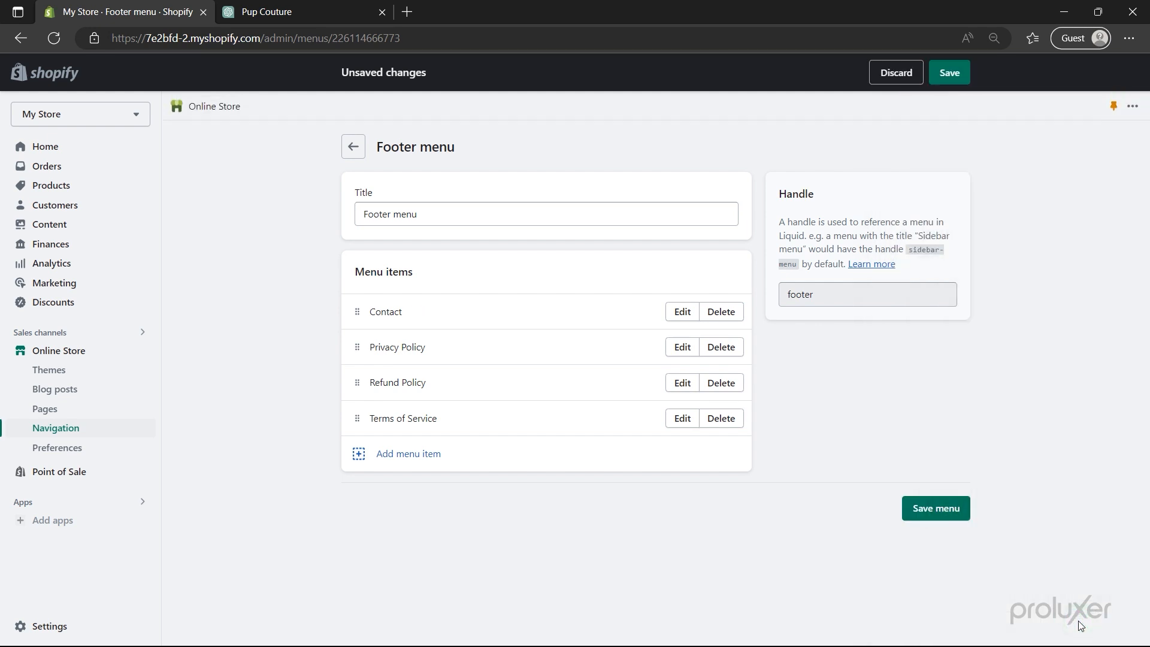
left_click(935, 508)
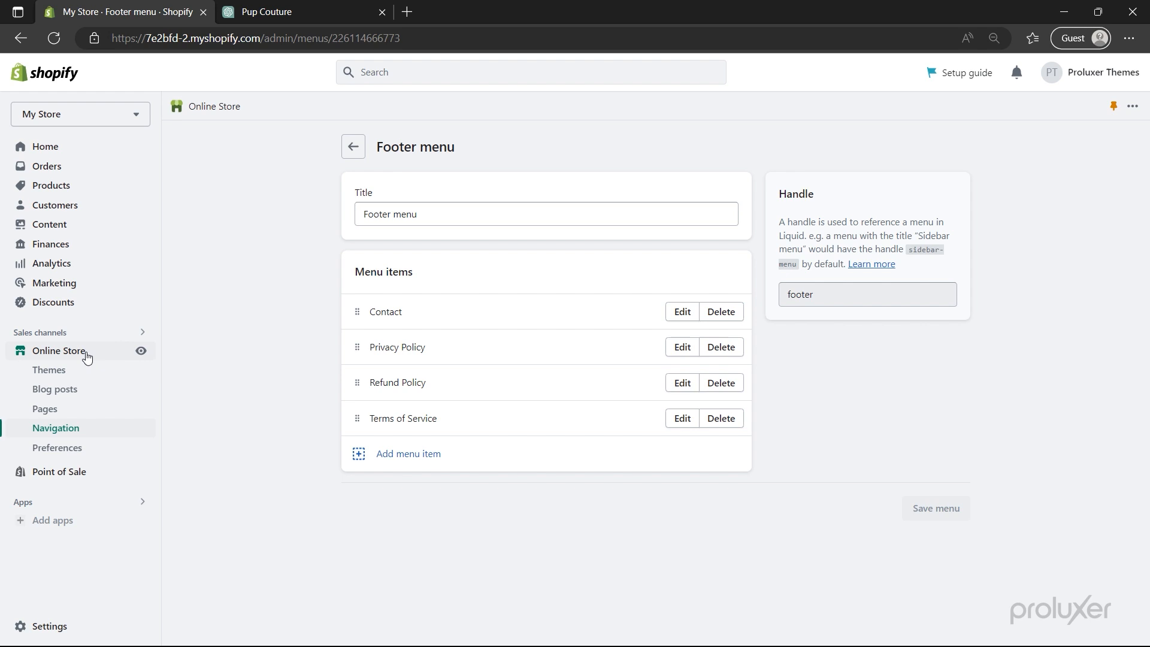
left_click(86, 353)
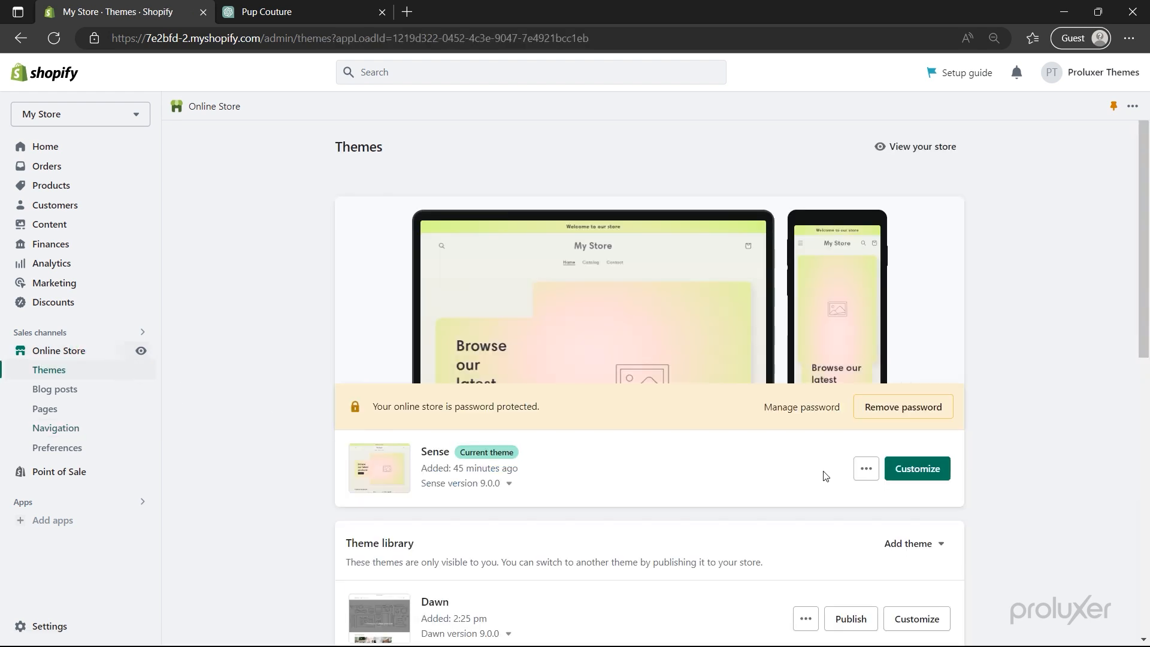
- Customize the Sense theme and scroll through the Home page preview and back up
left_click(910, 475)
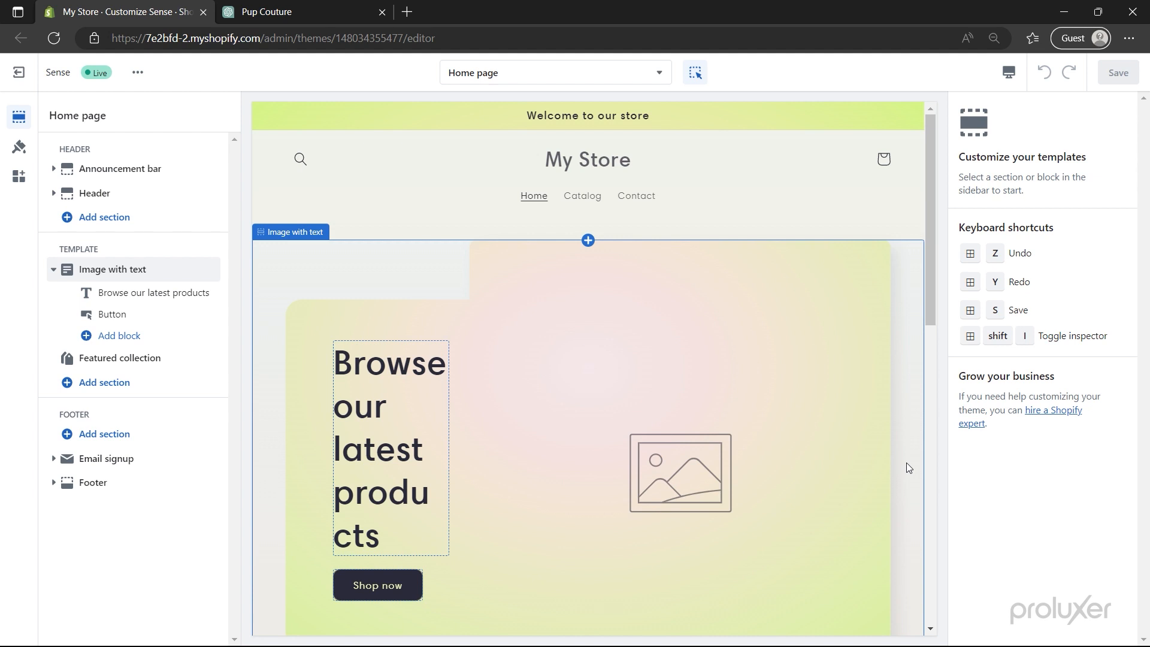
scroll(906, 463, "down", 8)
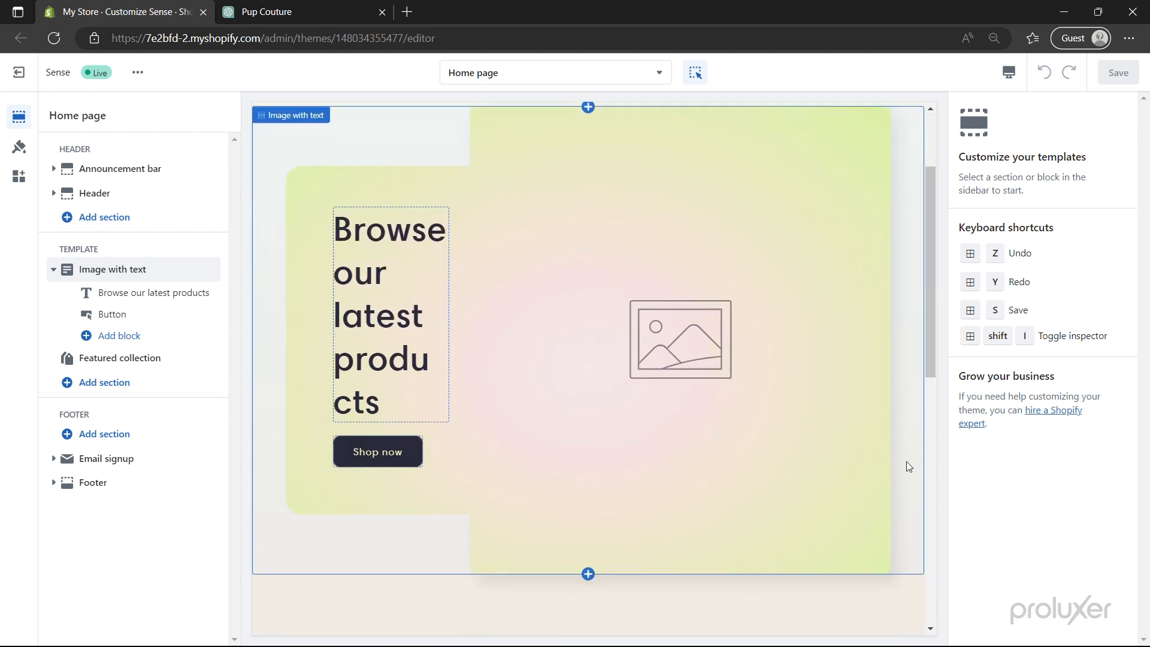
scroll(907, 462, "down", 5)
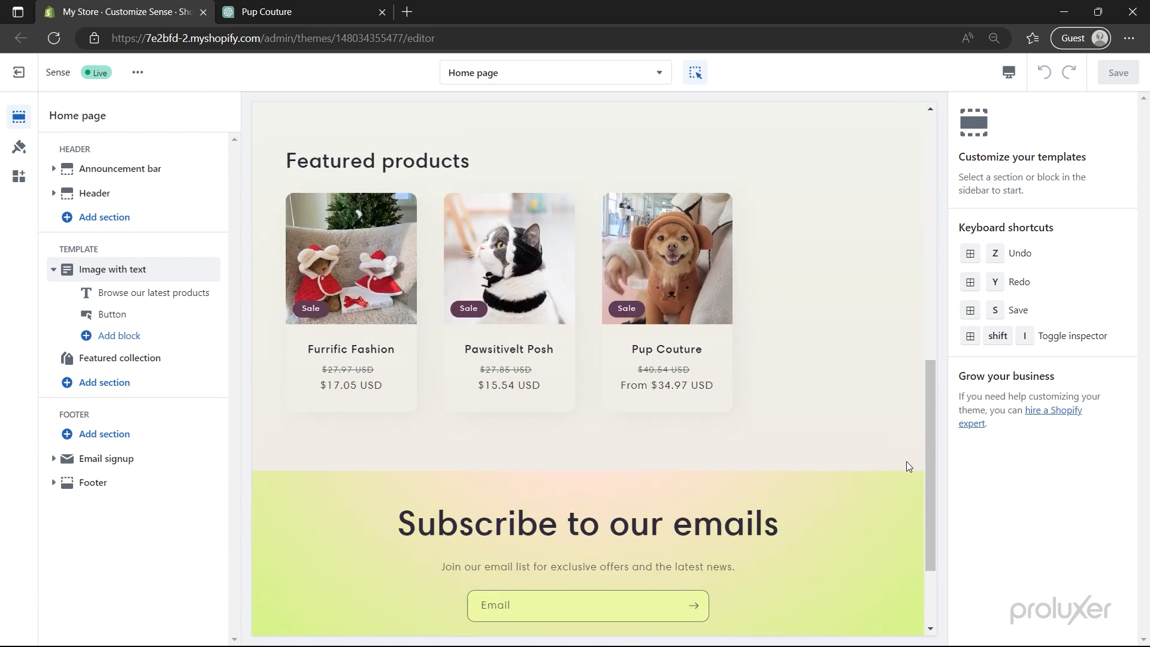
scroll(907, 462, "up", 5)
scroll(907, 461, "up", 10)
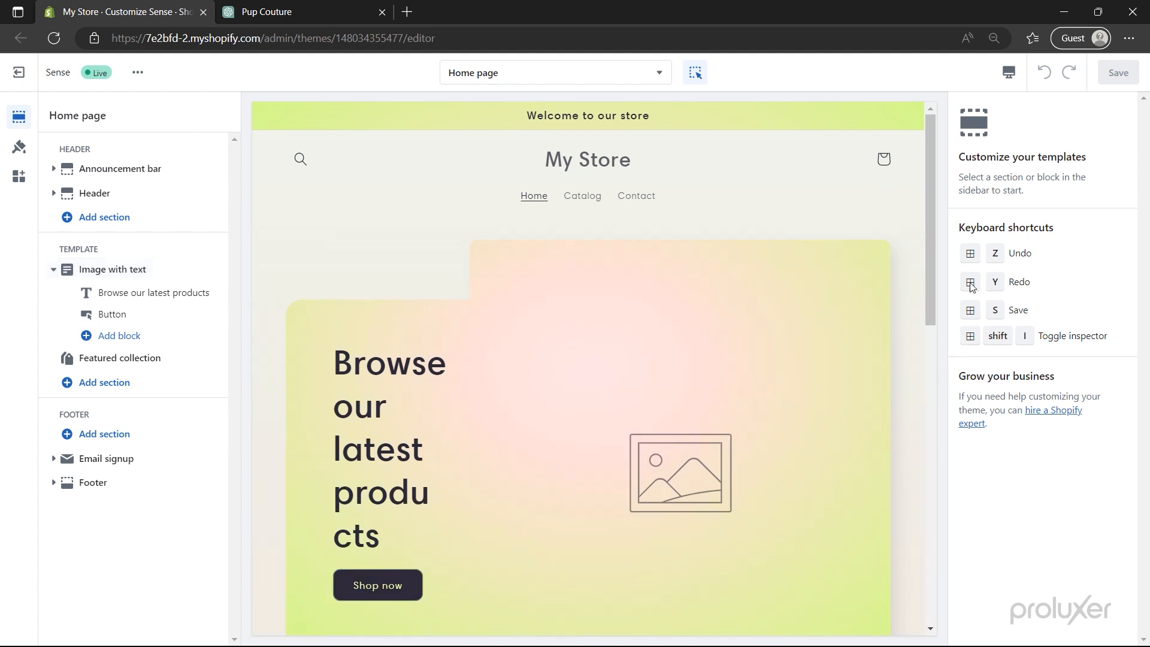
- Switch the preview to Mobile and scroll through the stacked Home page sections
left_click(1009, 71)
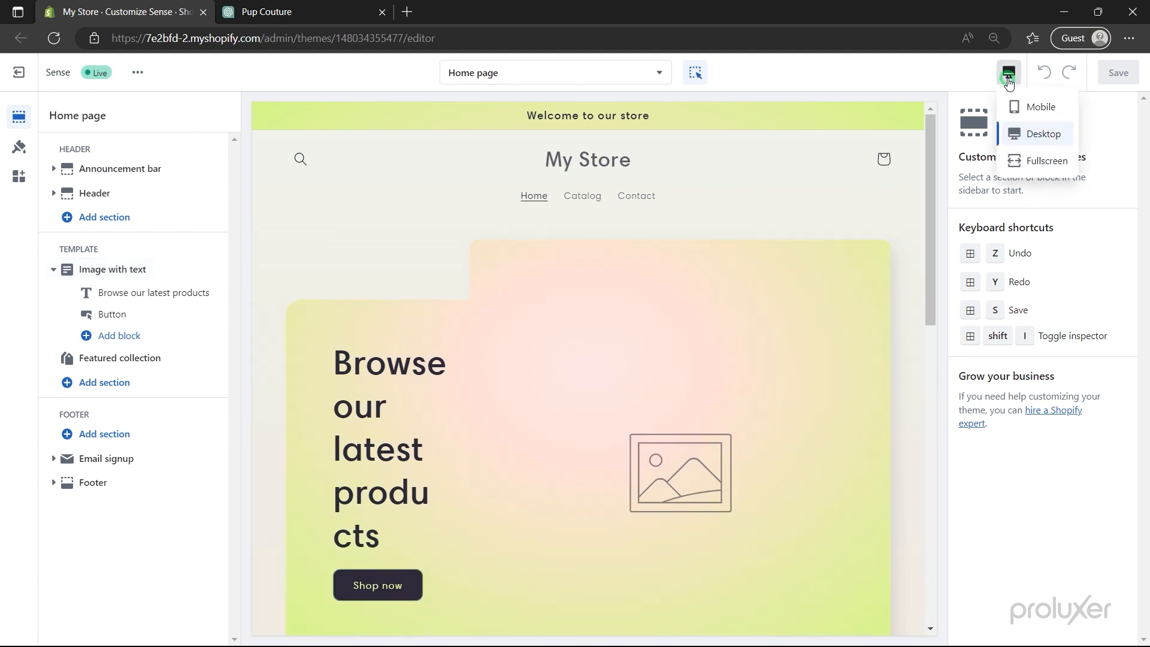
left_click(1023, 108)
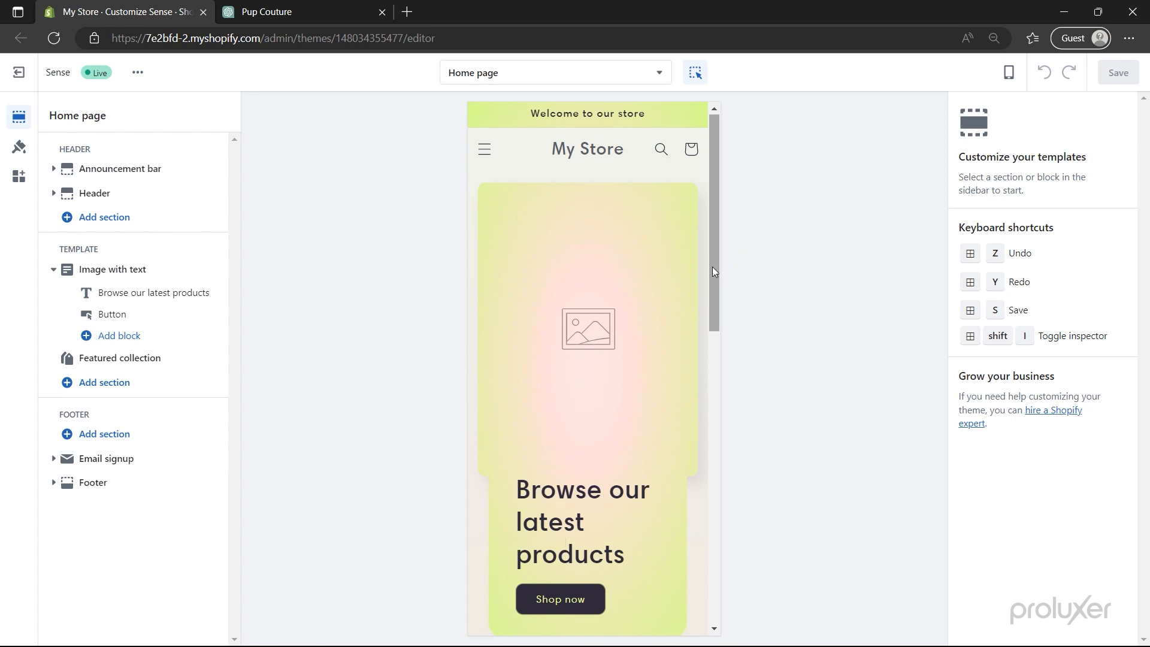
scroll(713, 267, "down", 4)
scroll(712, 267, "down", 6)
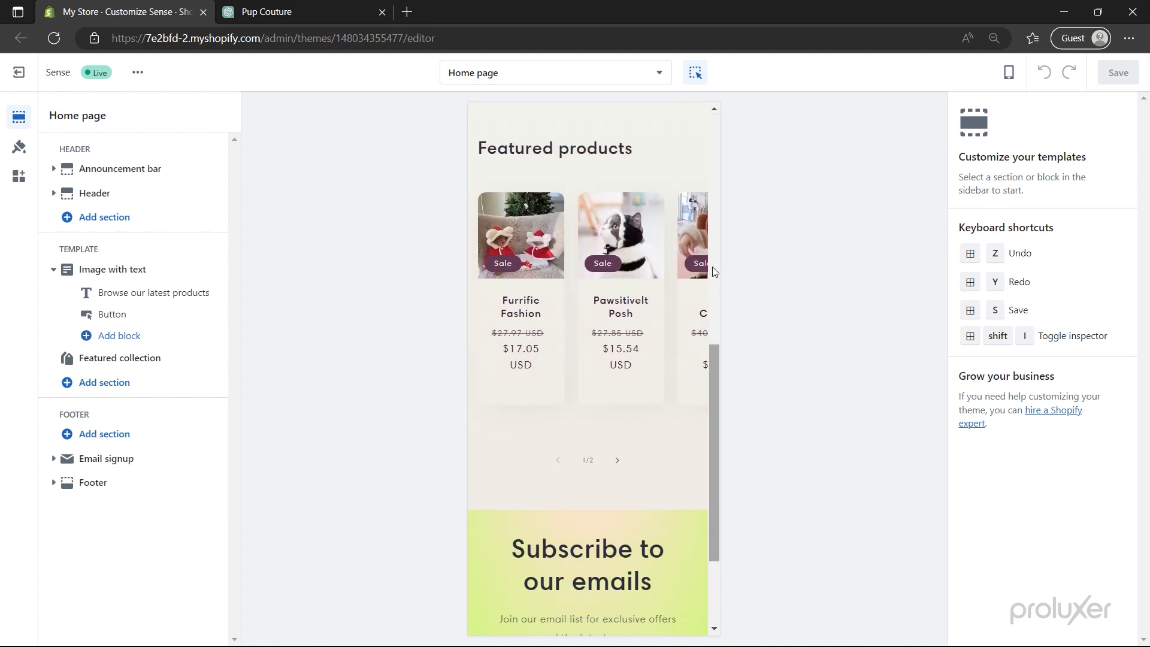
scroll(712, 267, "up", 10)
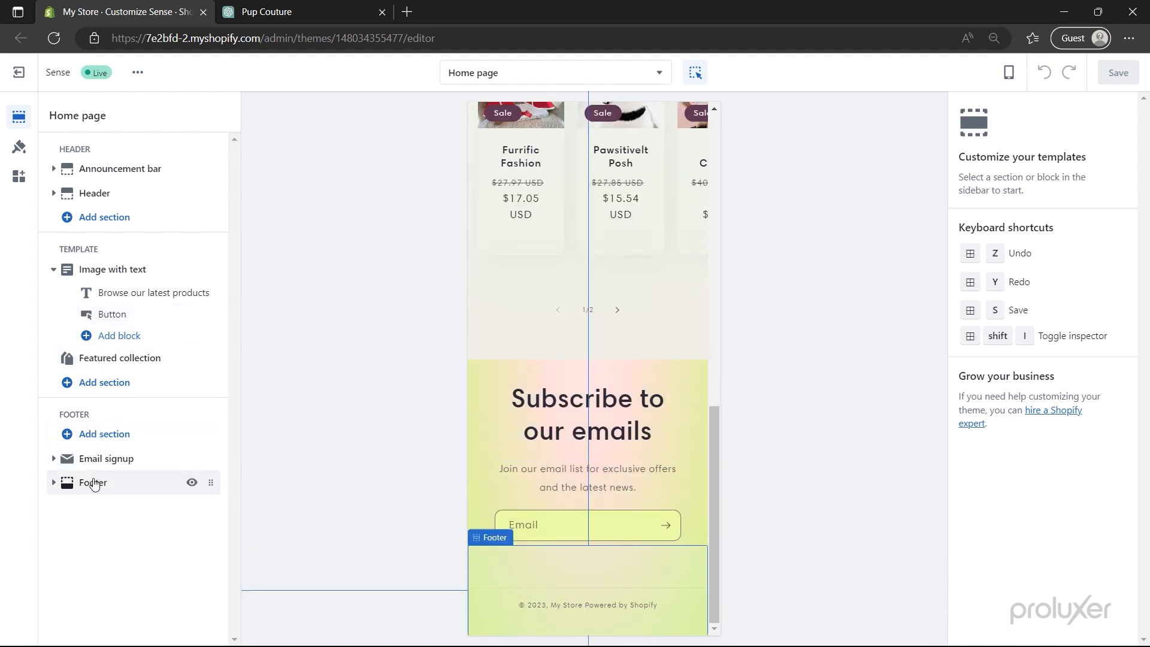
- Glance at the Checkout page, then preview the Home page at Desktop width
left_click(498, 74)
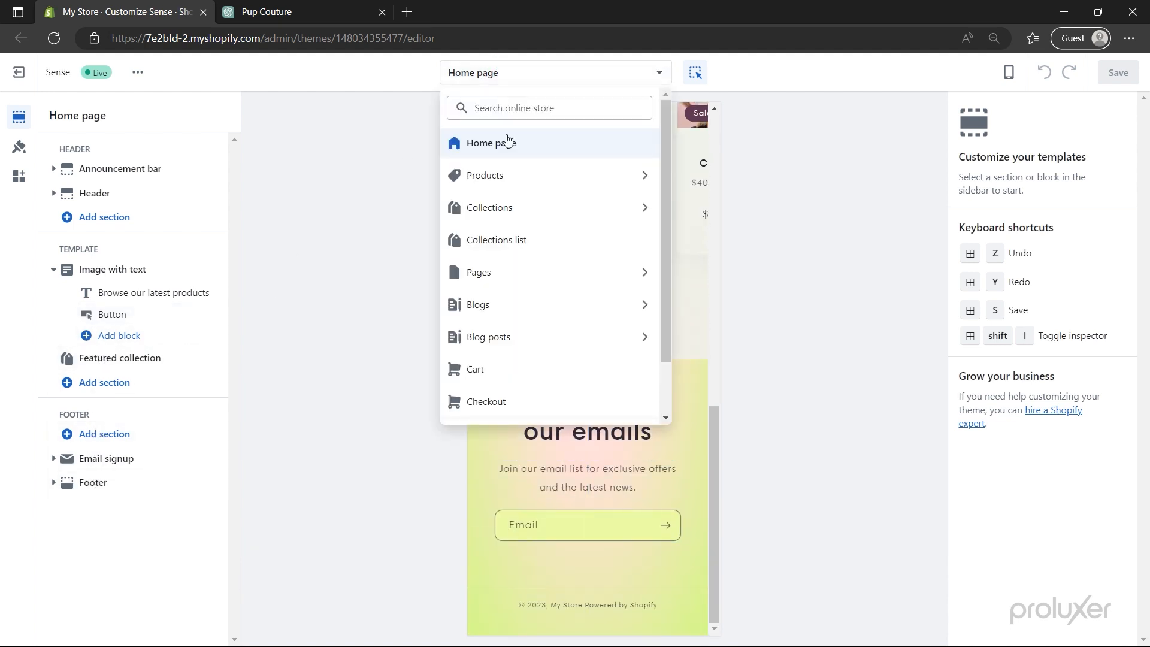
left_click(514, 401)
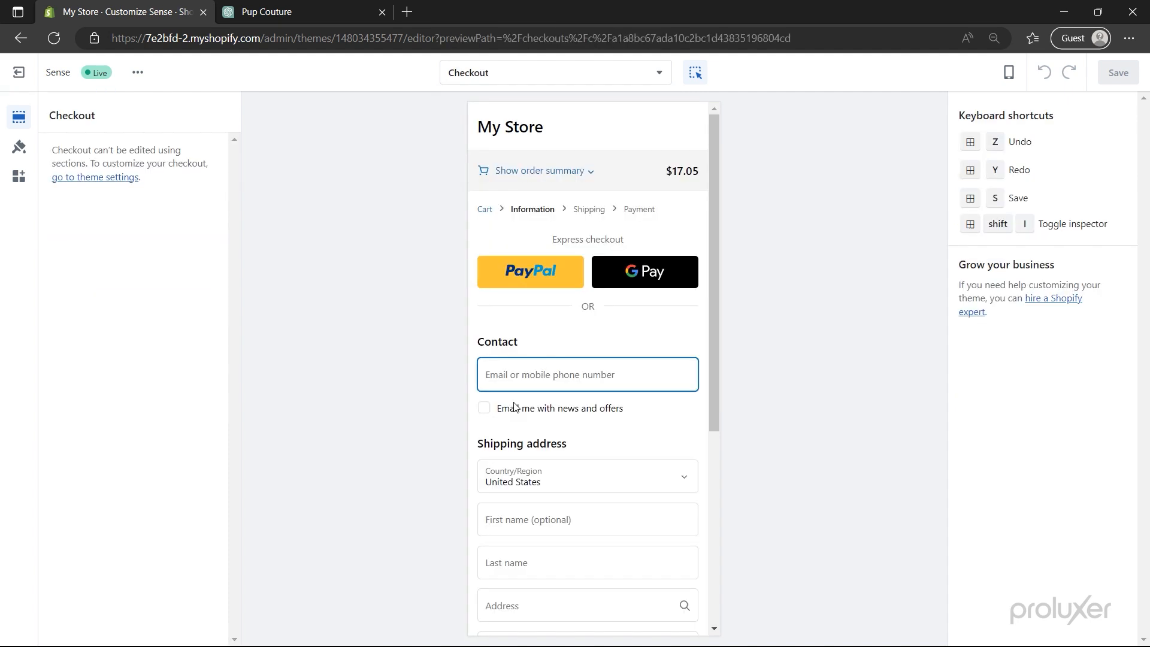
left_click(530, 73)
left_click(529, 143)
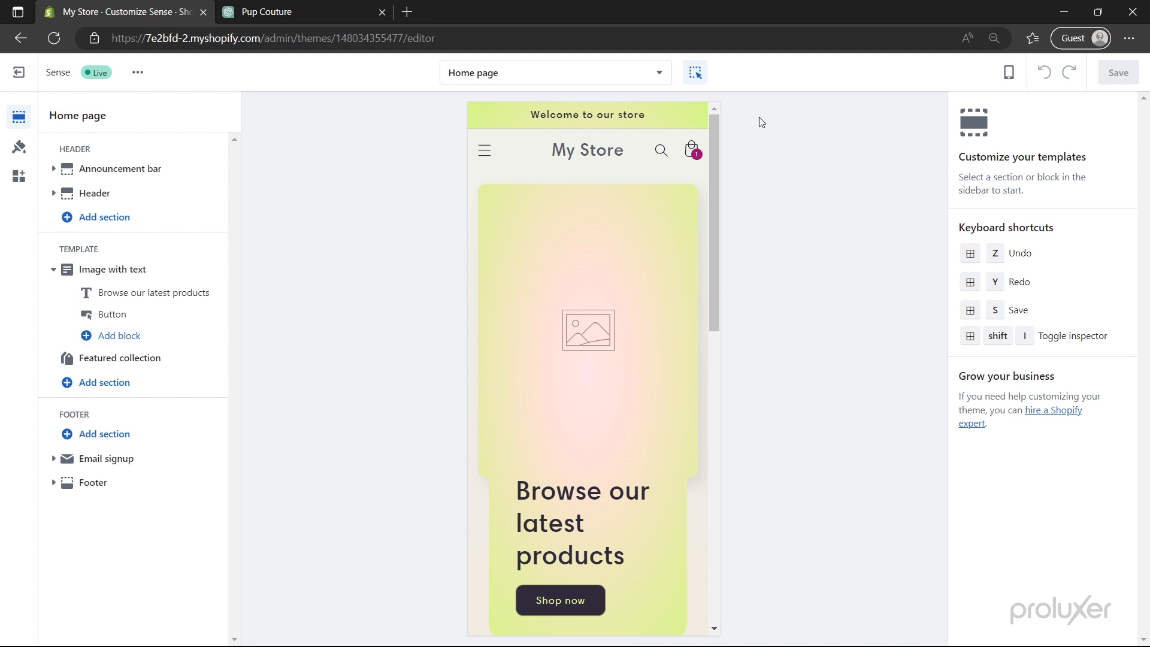
left_click(1008, 73)
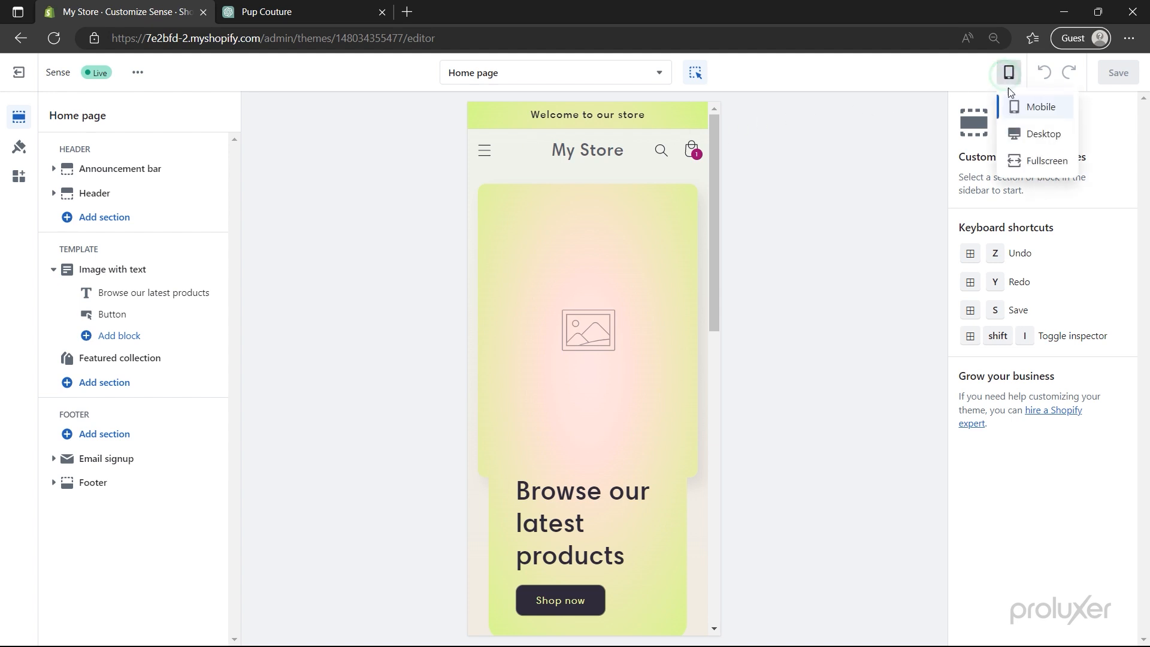
left_click(1018, 134)
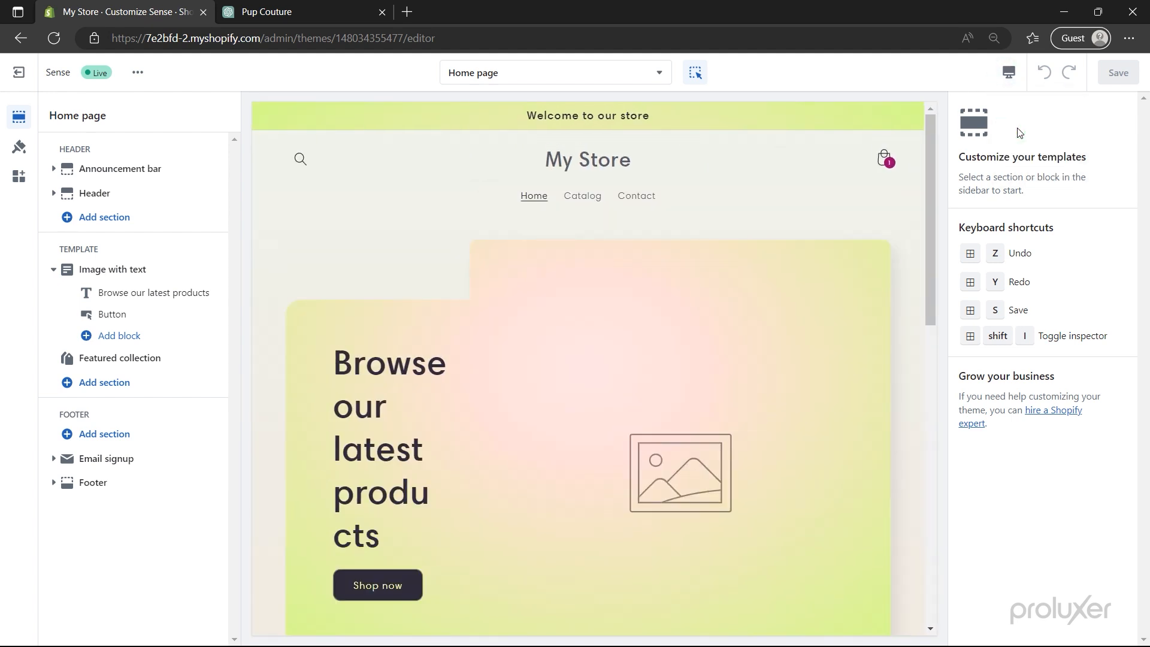
key("ctrl+plus")
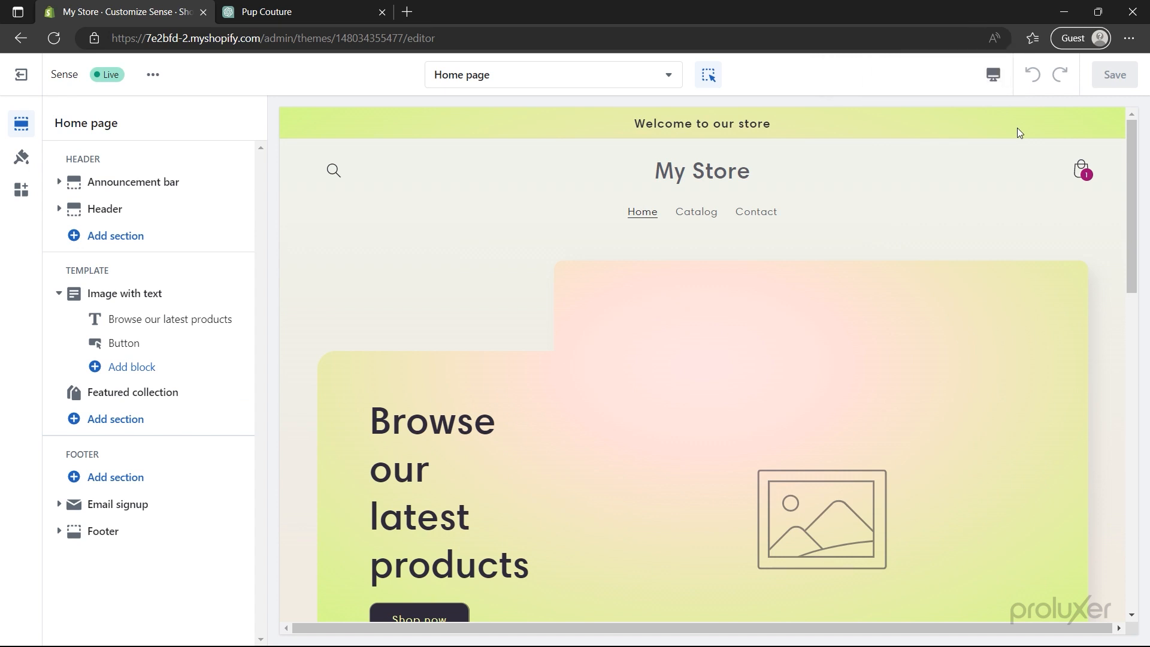
key("ctrl+minus")
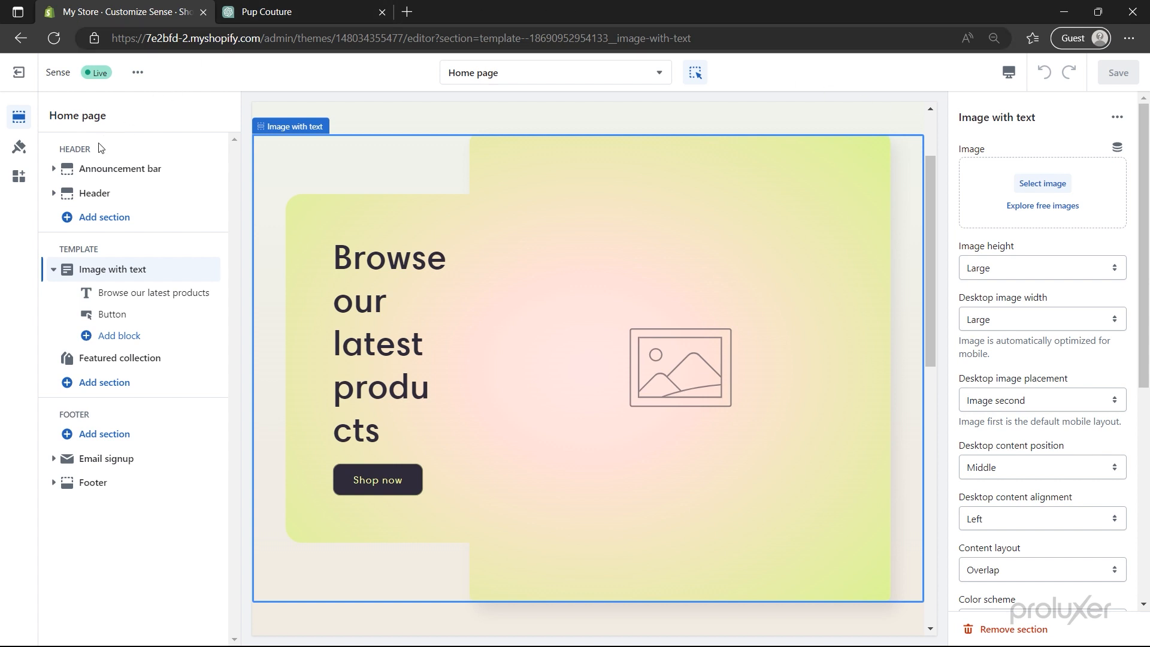
- Replace the announcement text with the 'PROLUXER' 10%-off discount message
mouse_move(87, 168)
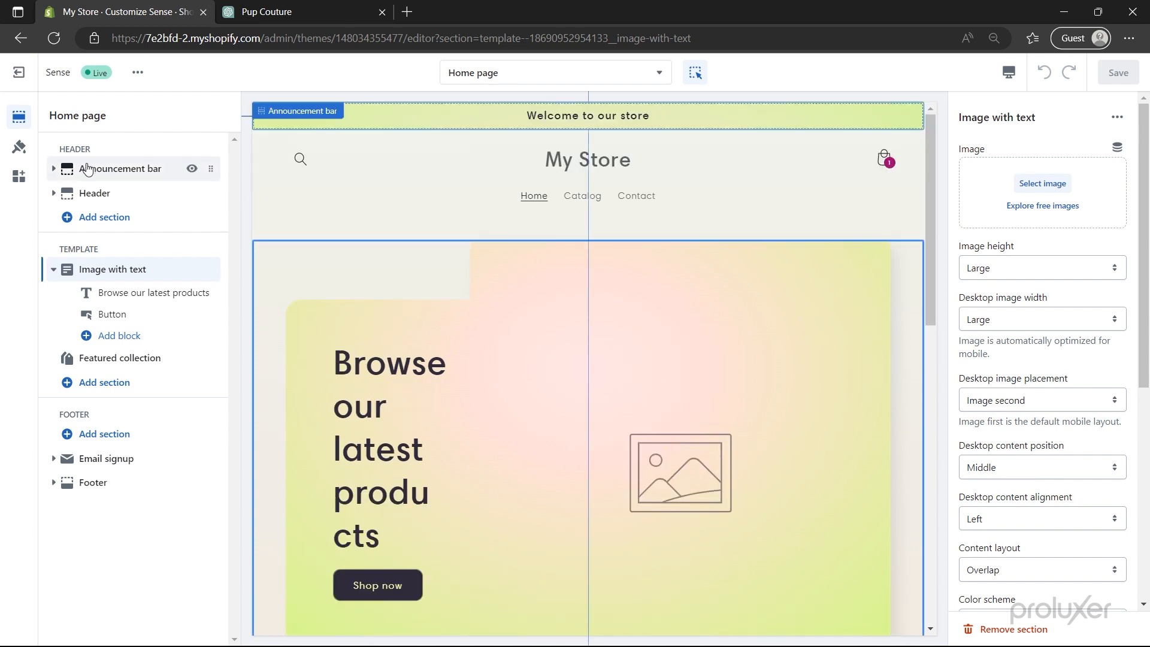
left_click(87, 168)
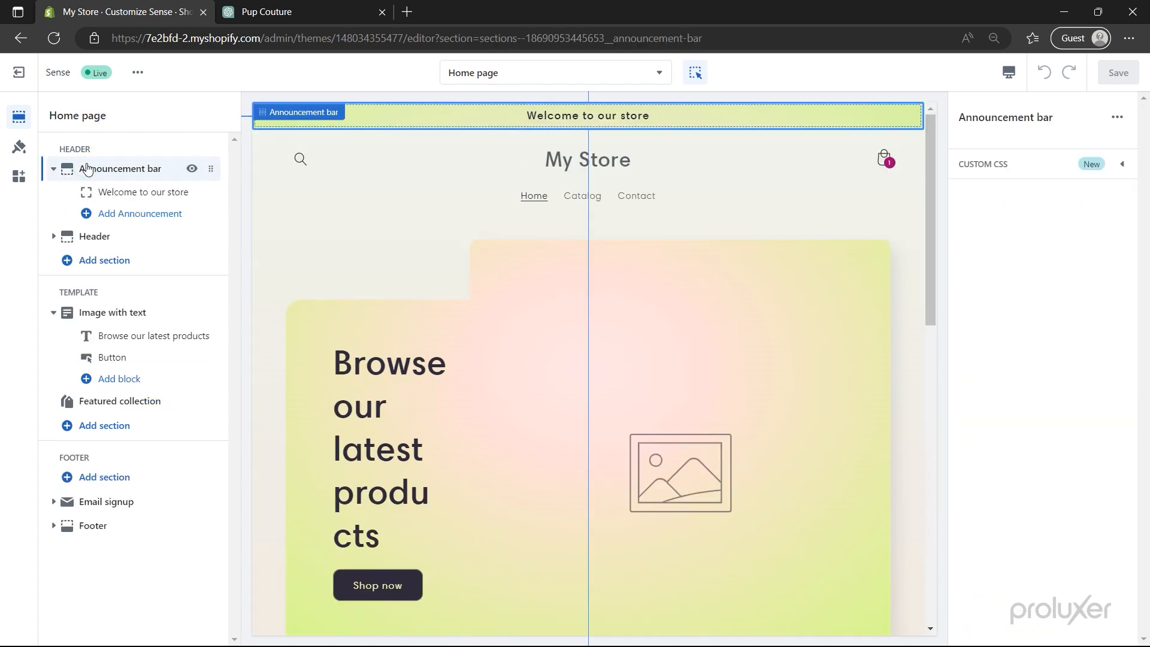
left_click(117, 193)
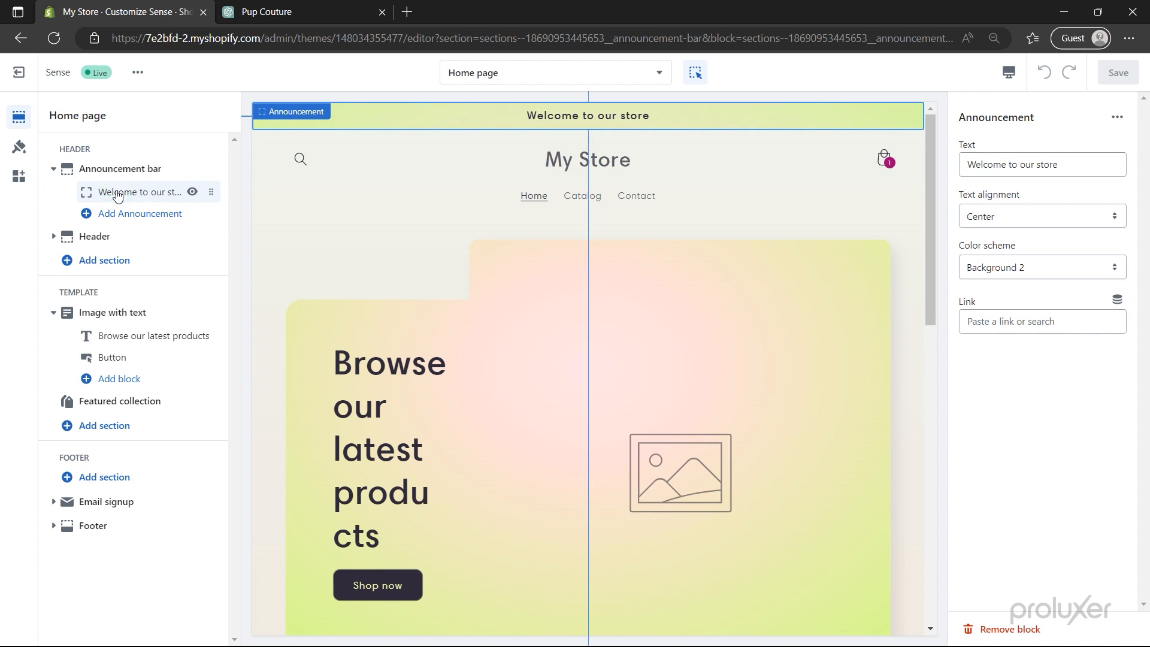
left_click(192, 193)
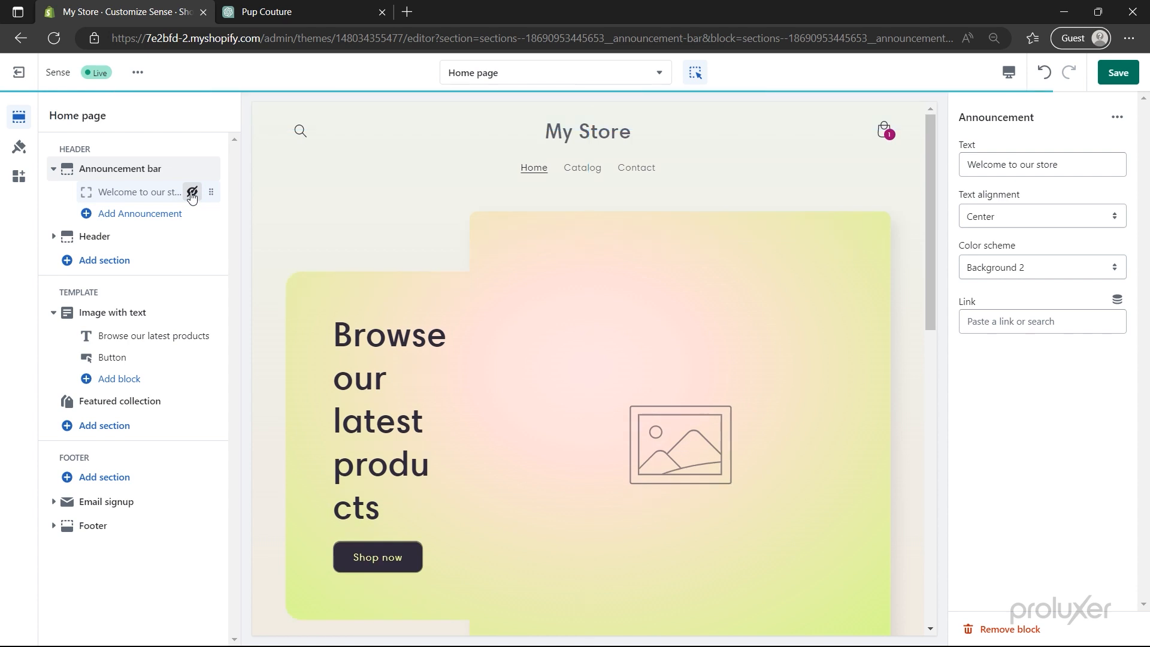
left_click(192, 192)
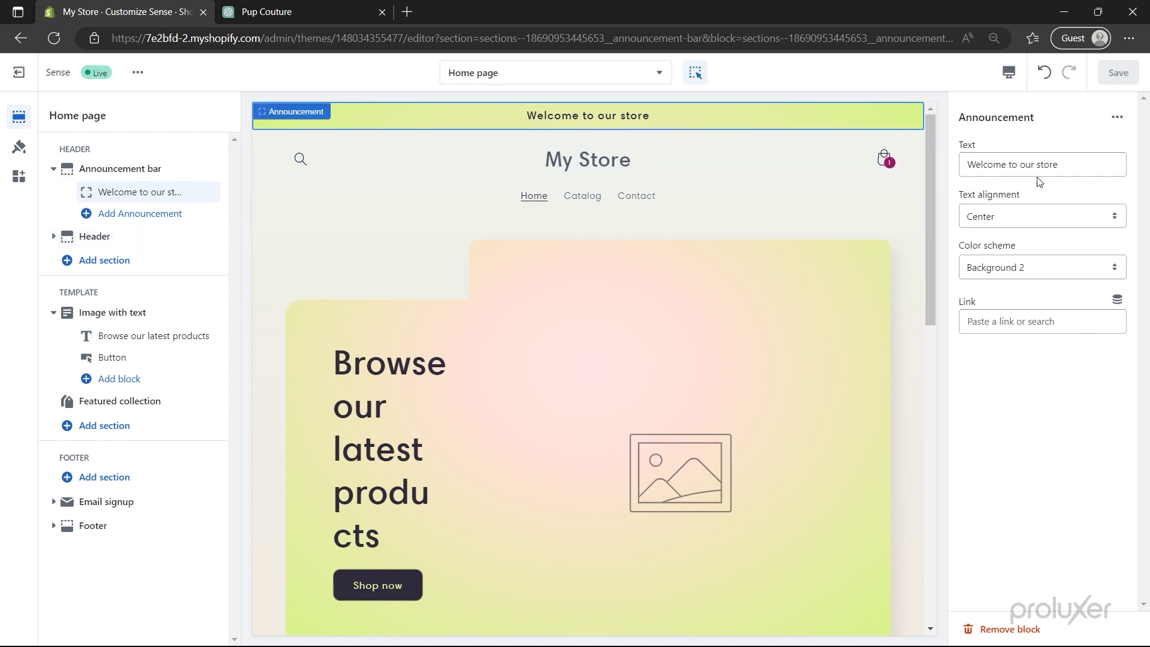
left_click(1084, 165)
key("ctrl+a")
type("Use Code \"PROLUXER\" to get 10% off")
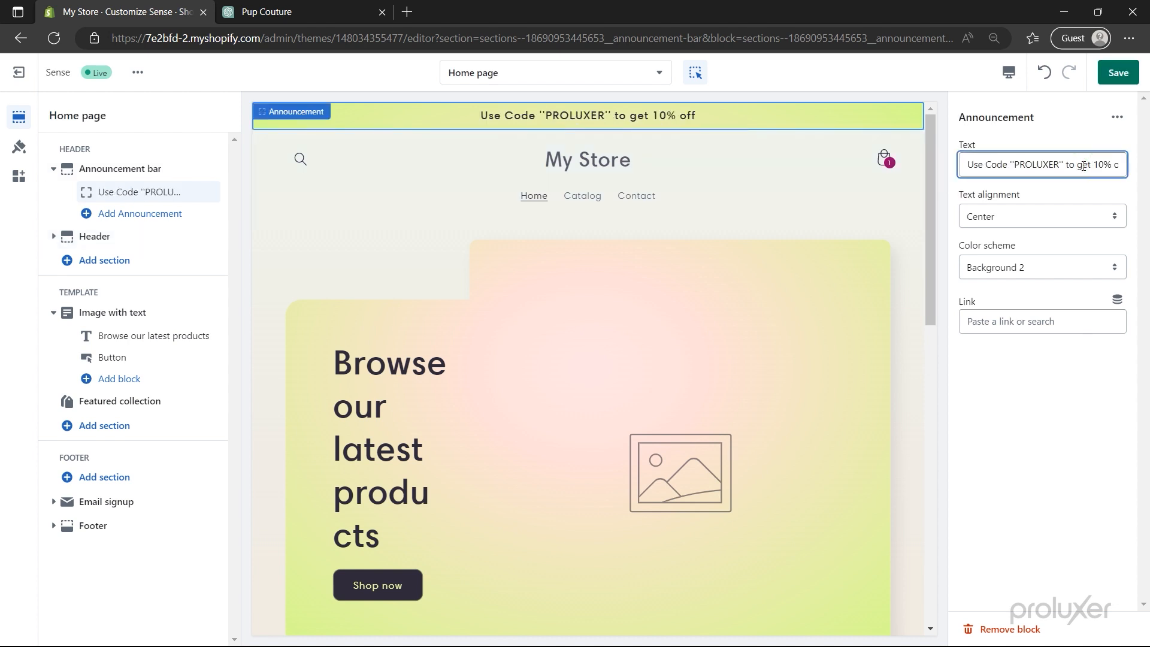
- Keep the announcement centred with the Background 2 colour scheme and no link
left_click(1088, 228)
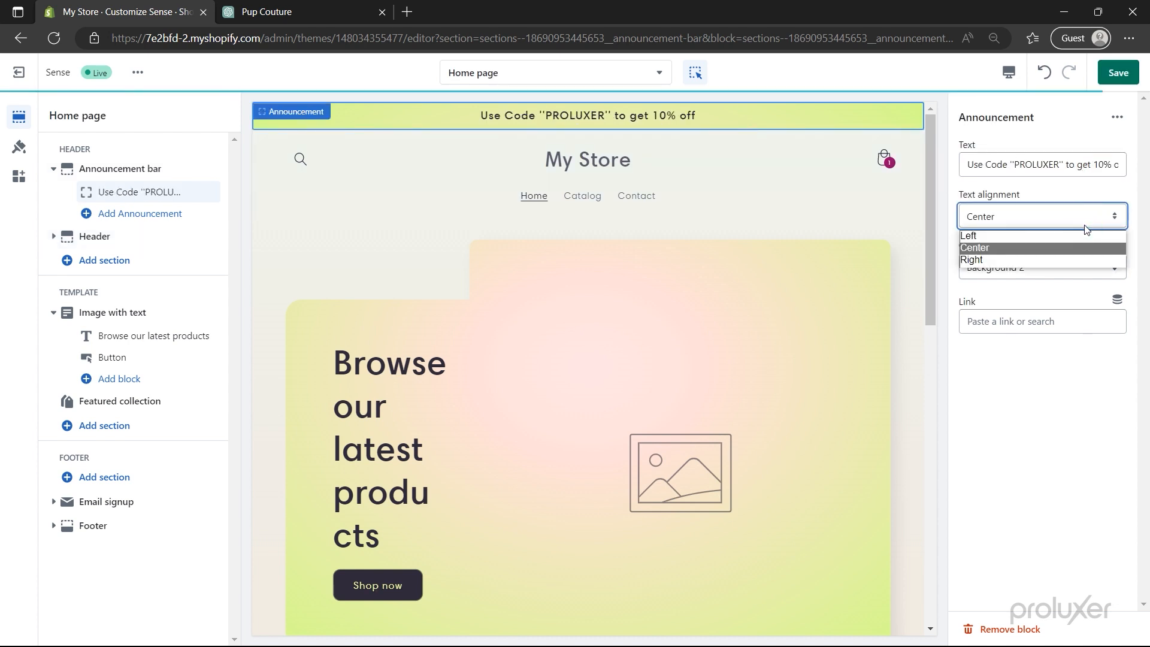
left_click(1083, 220)
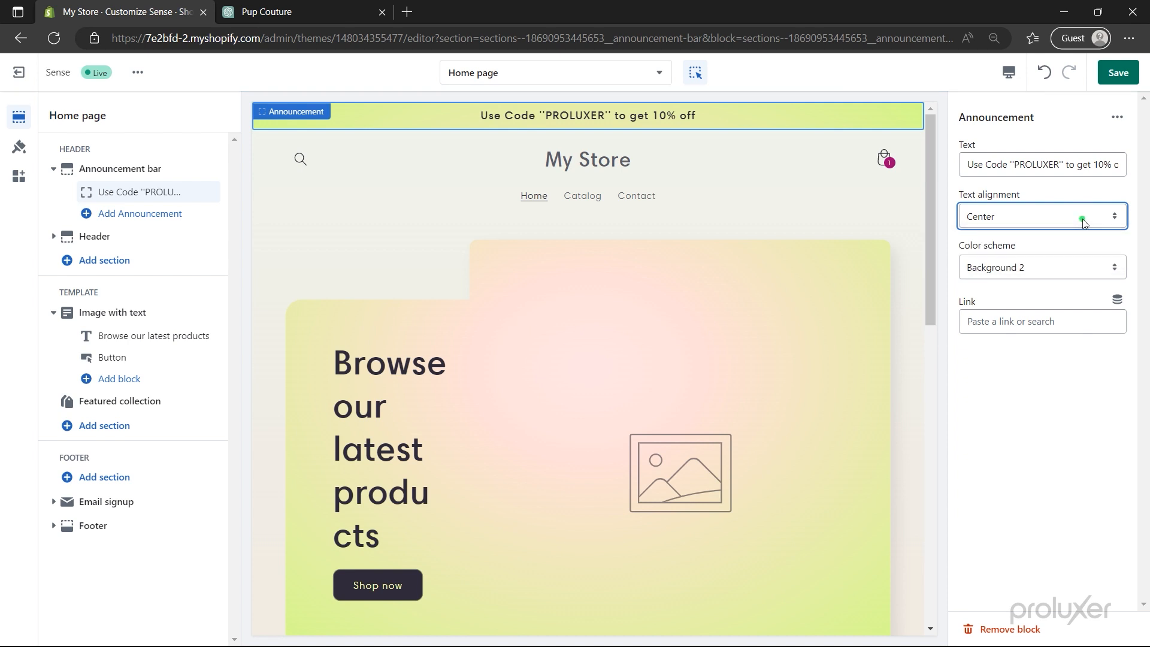
left_click(1075, 271)
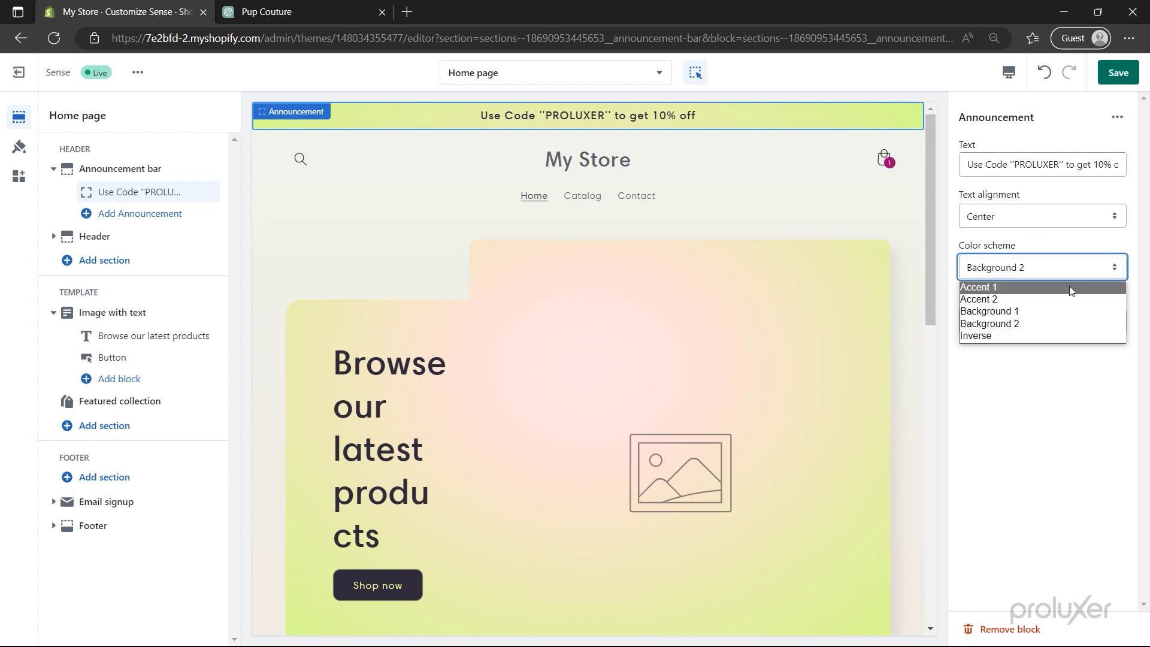
left_click(1061, 311)
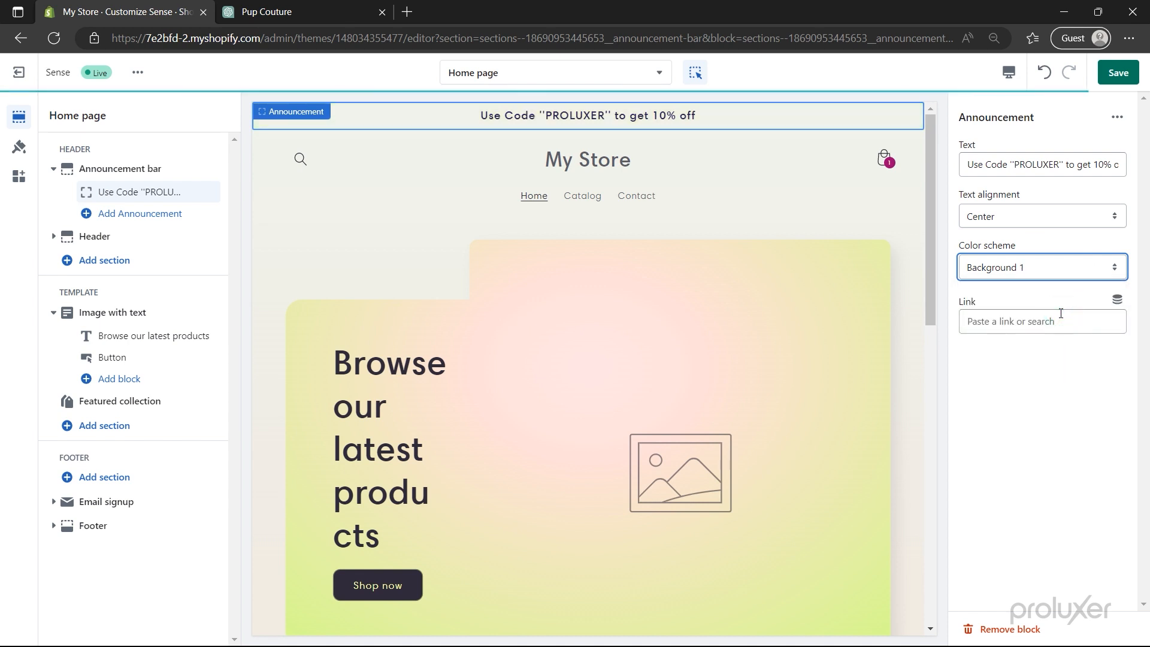
left_click(1059, 271)
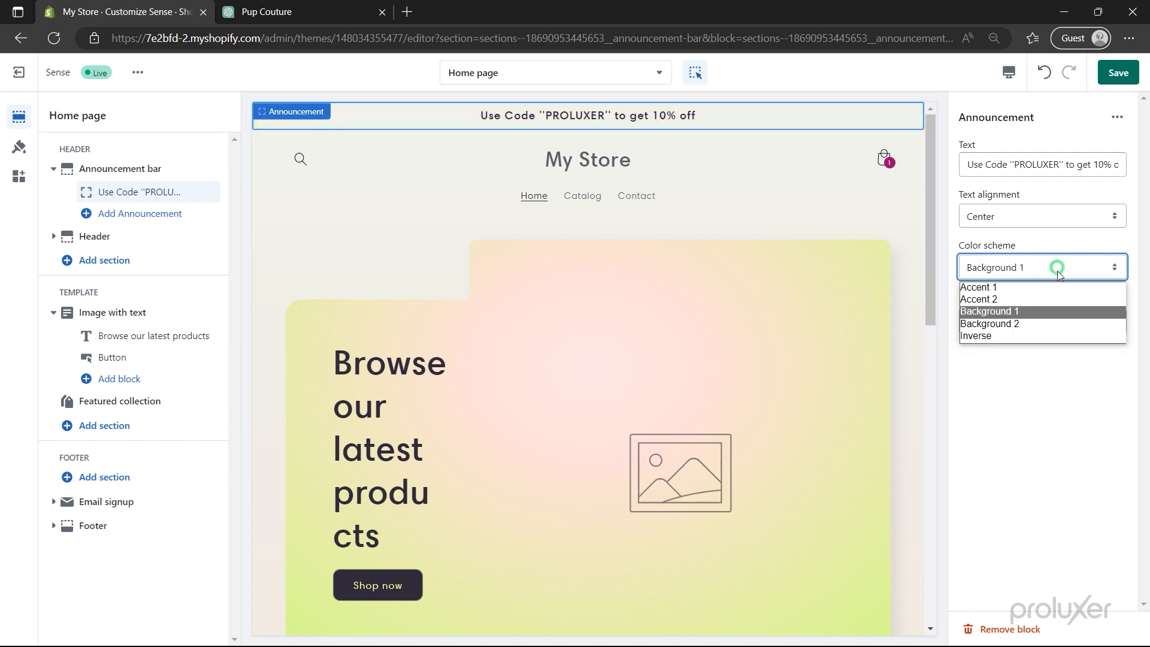
left_click(1058, 324)
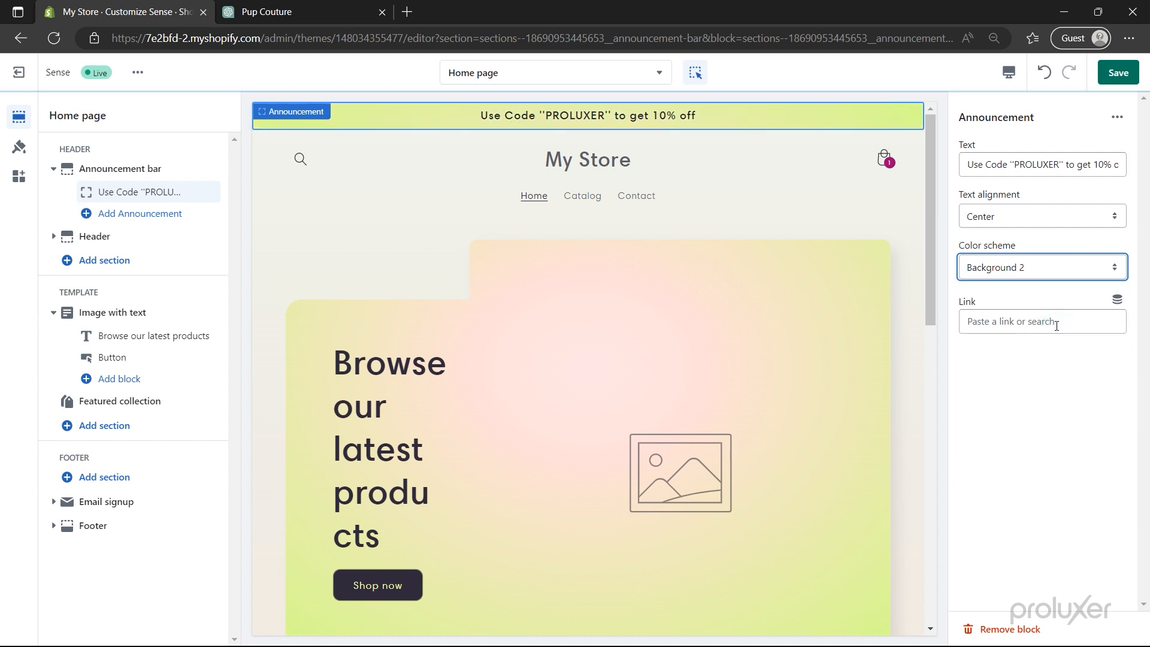
left_click(1052, 324)
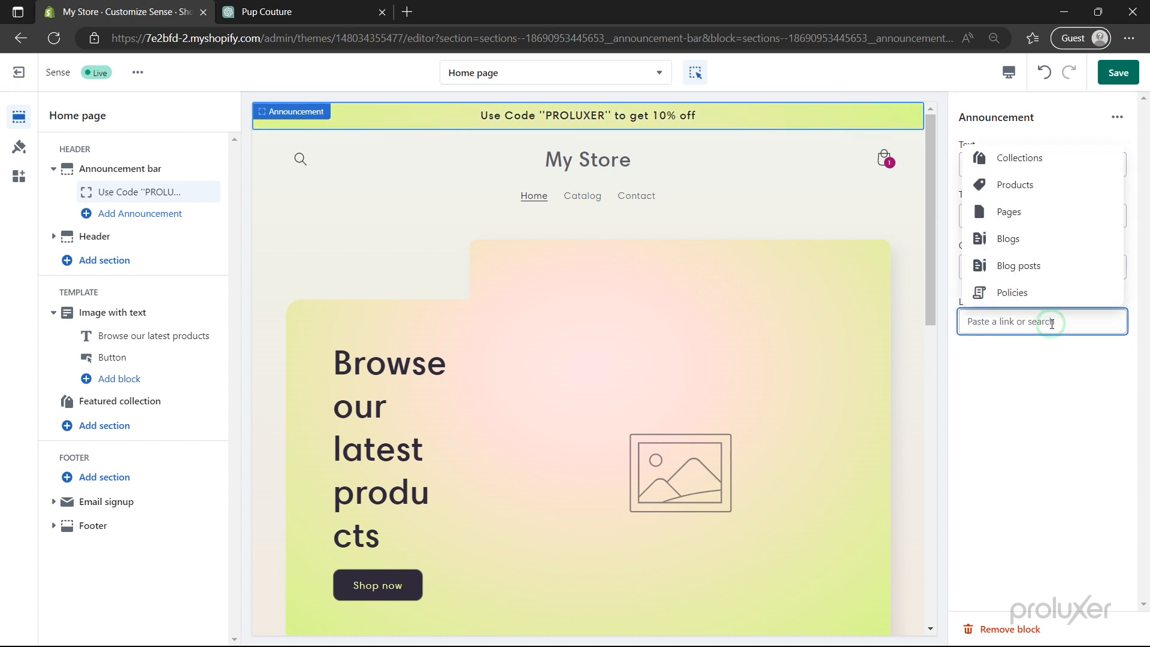
left_click(1057, 350)
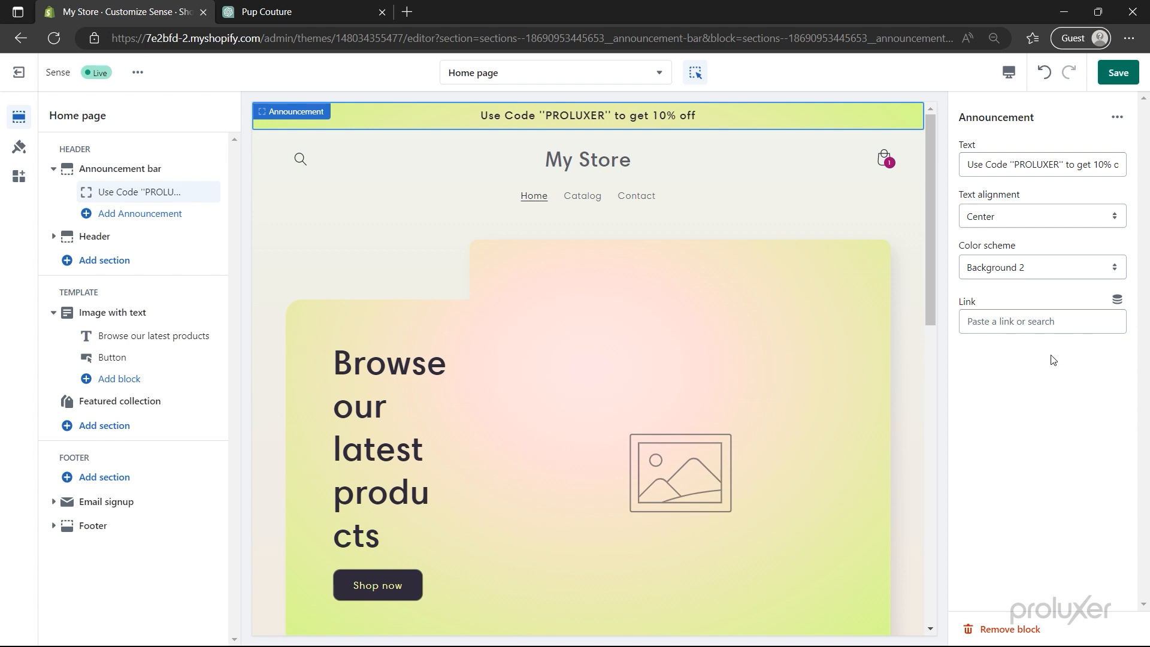
- Try the header logo at Middle left, then keep it at Top center
left_click(84, 238)
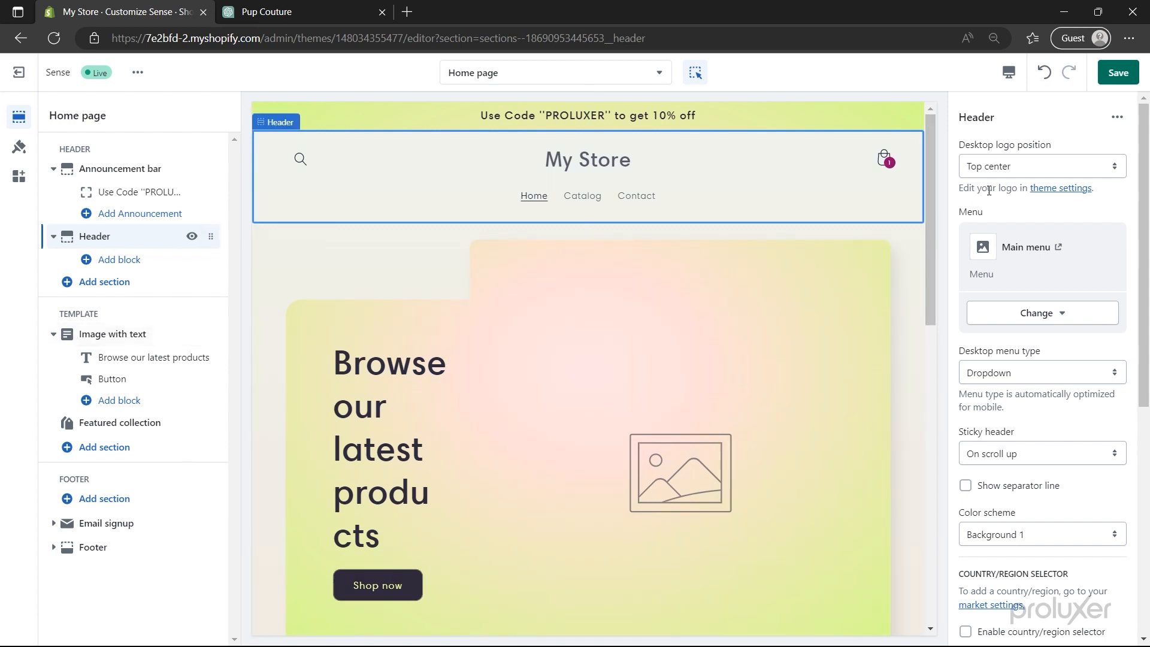
left_click(1032, 171)
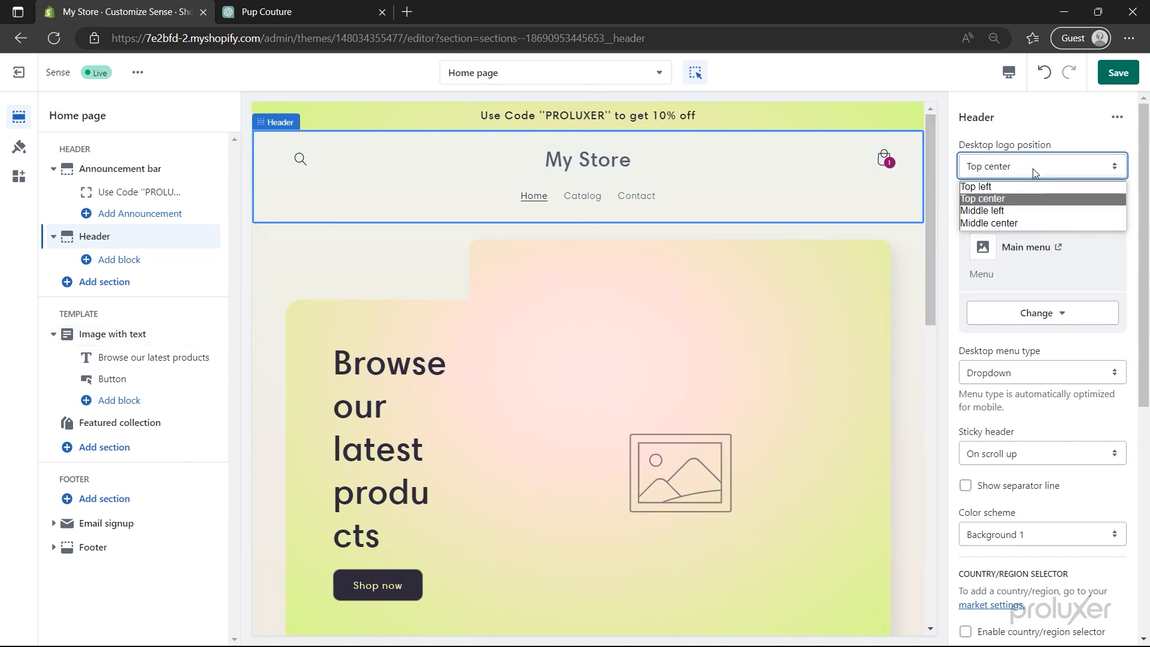
left_click(1026, 211)
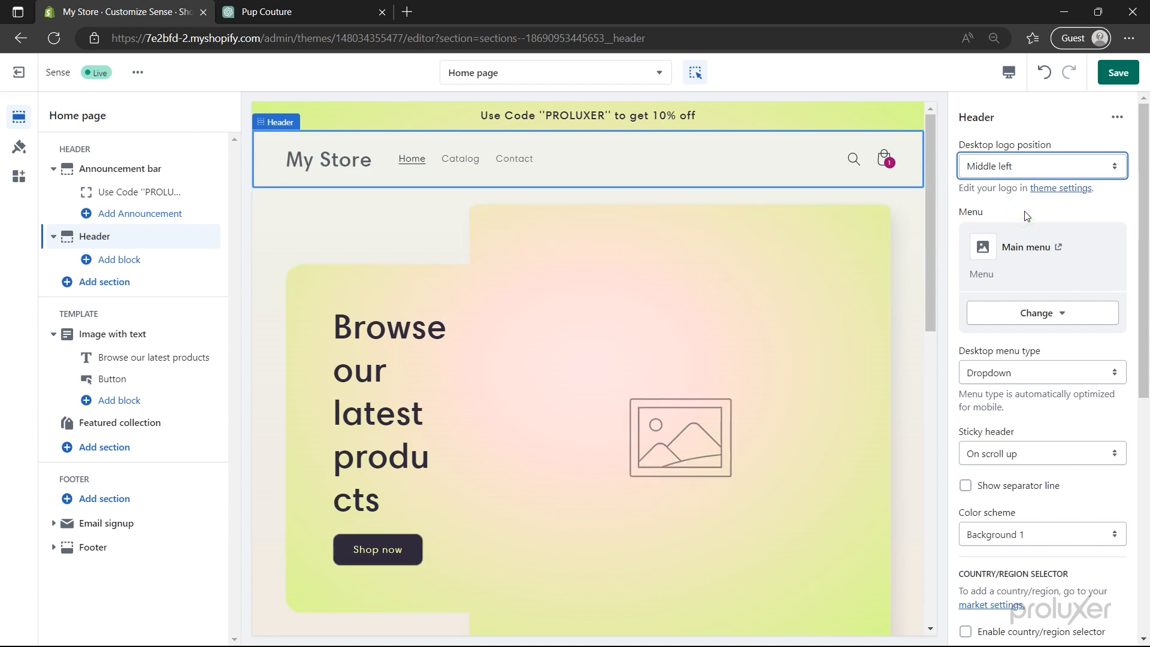
left_click(1021, 168)
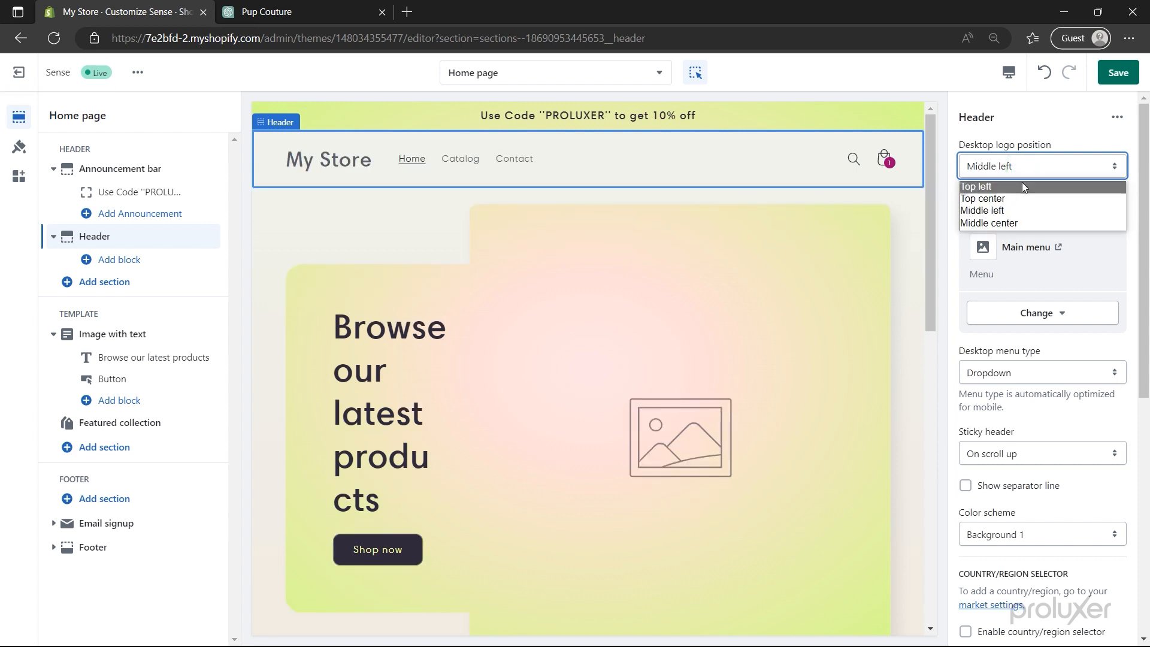
left_click(1022, 200)
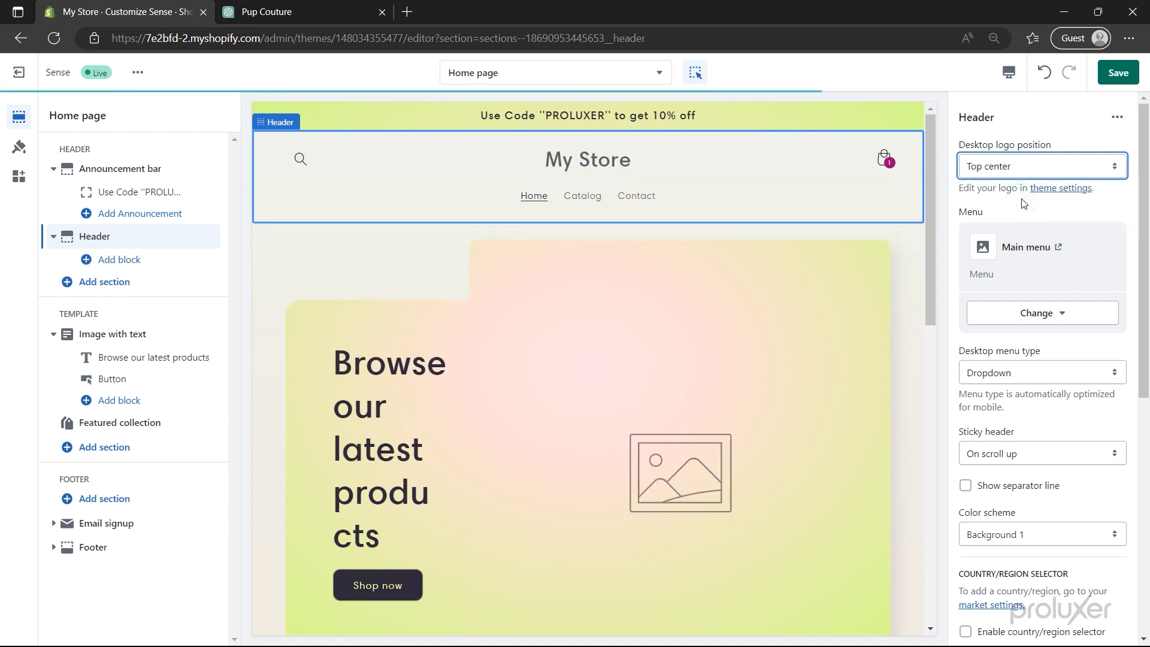
- Set the header menu to New Main Menu and save the theme
left_click(1038, 314)
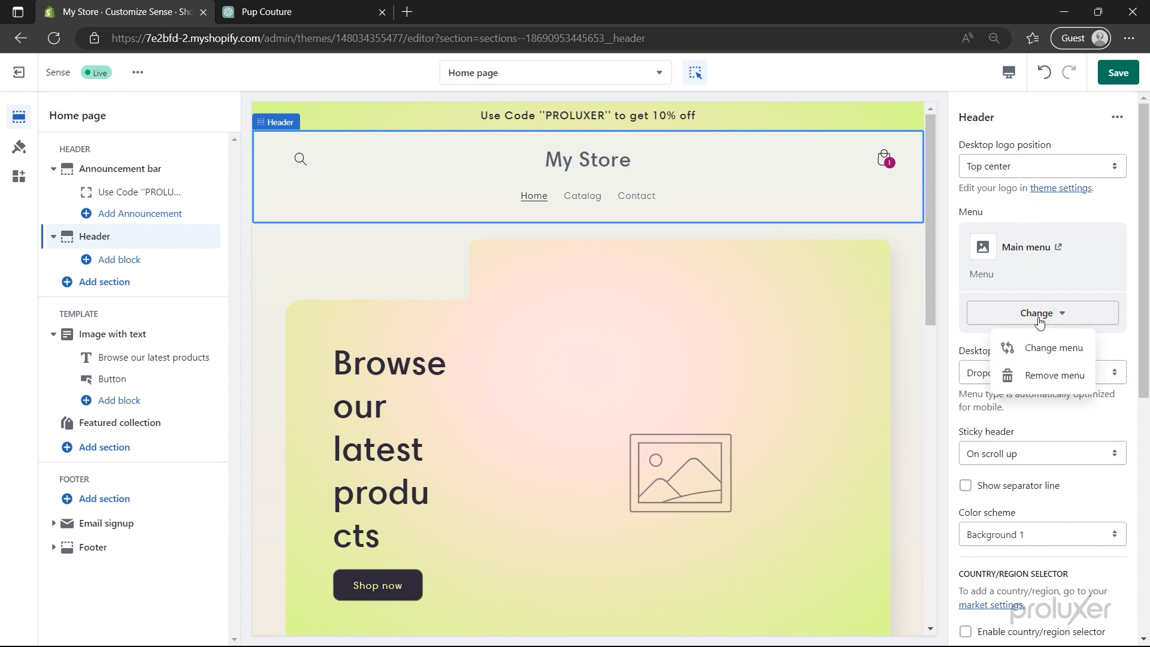
left_click(1044, 346)
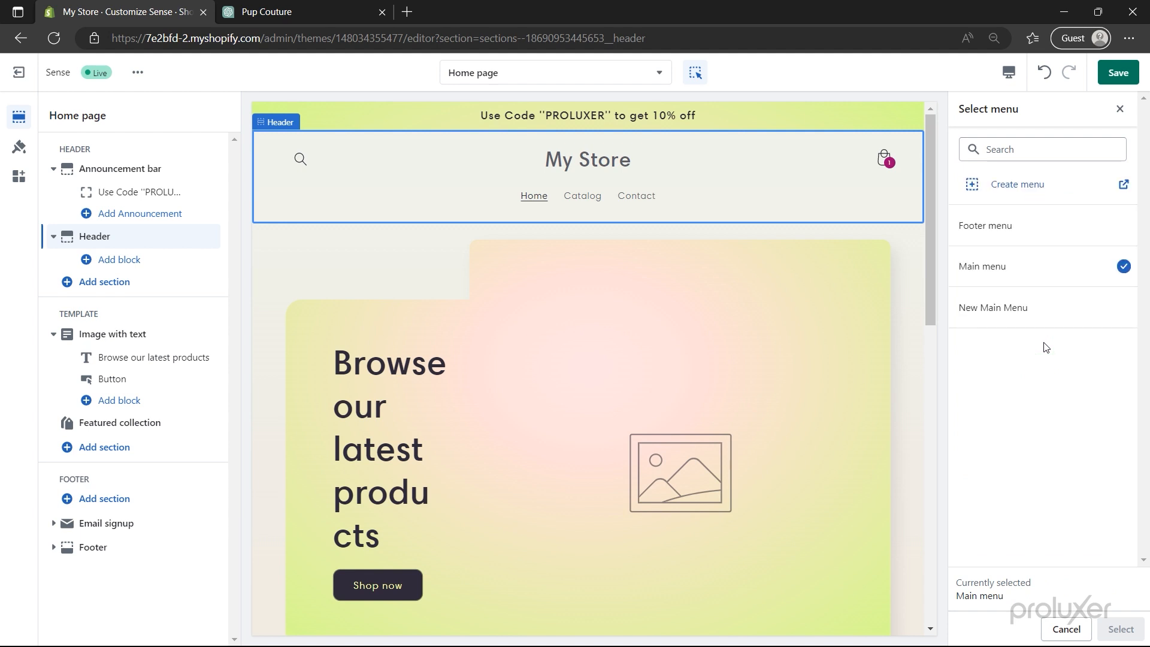
left_click(1035, 308)
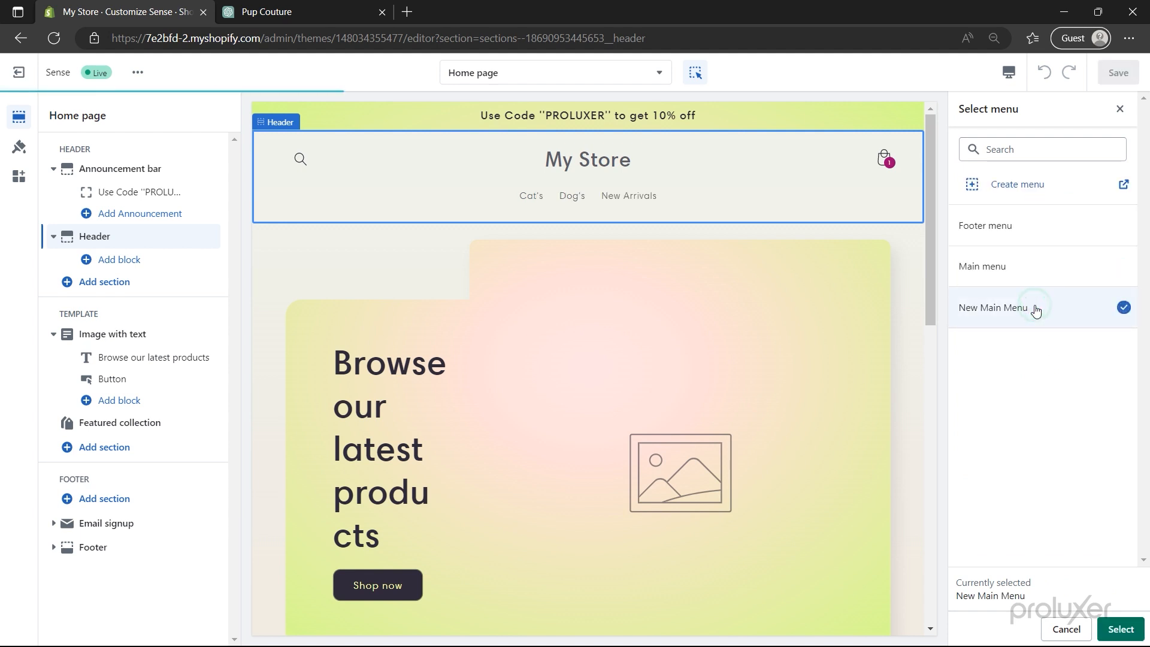
left_click(1113, 628)
scroll(1113, 626, "down", 7)
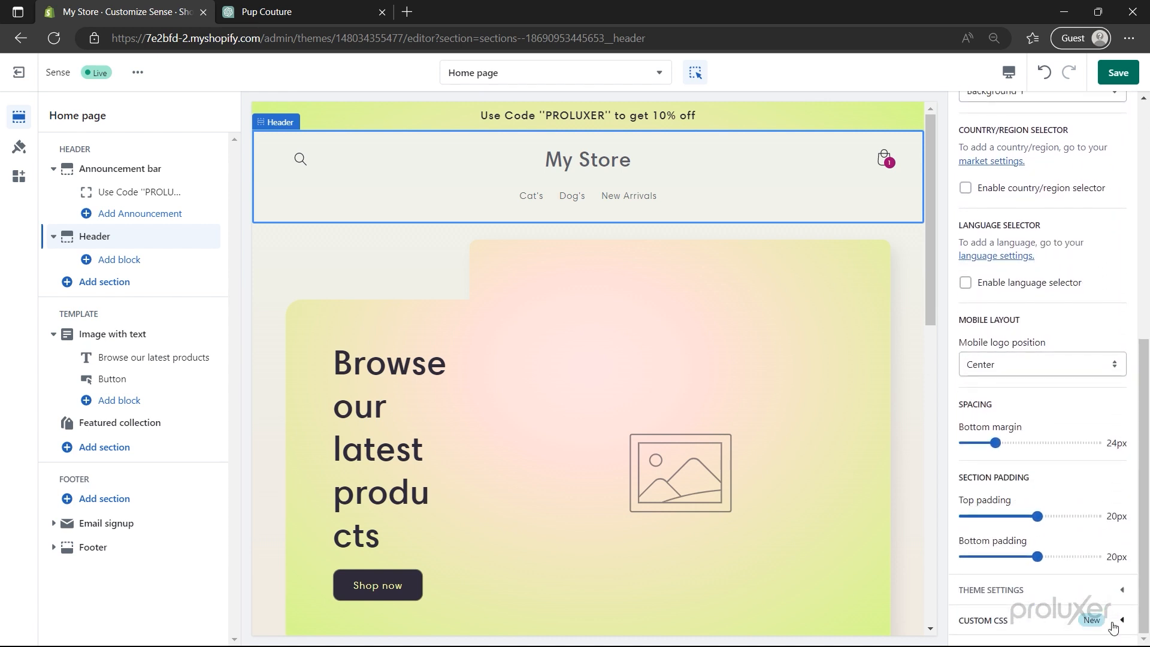
left_click(1120, 76)
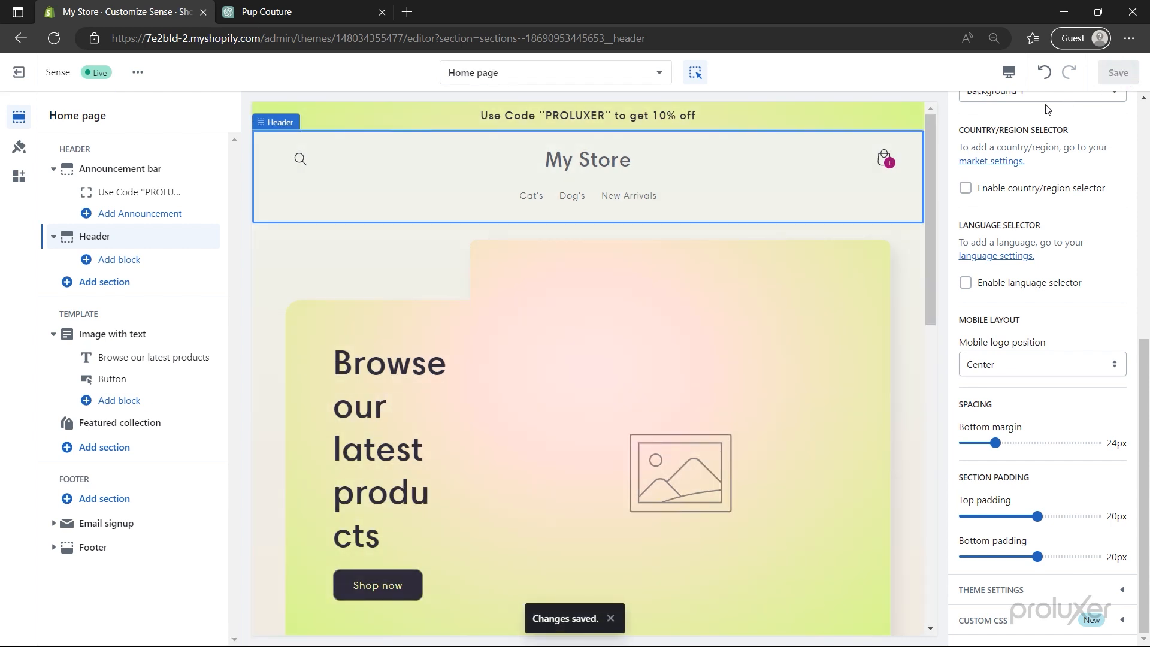
- Fill the Image with text banner with the free 'puppies' stock photo of a brown dog and a pug
left_click(122, 333)
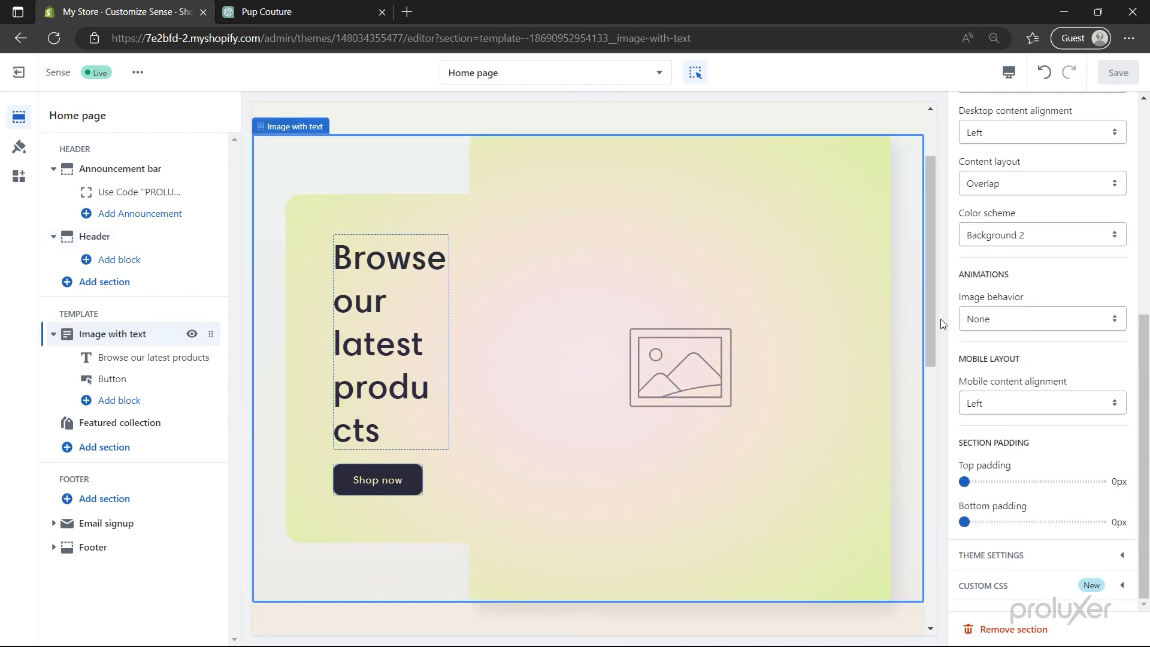
scroll(1022, 305, "up", 6)
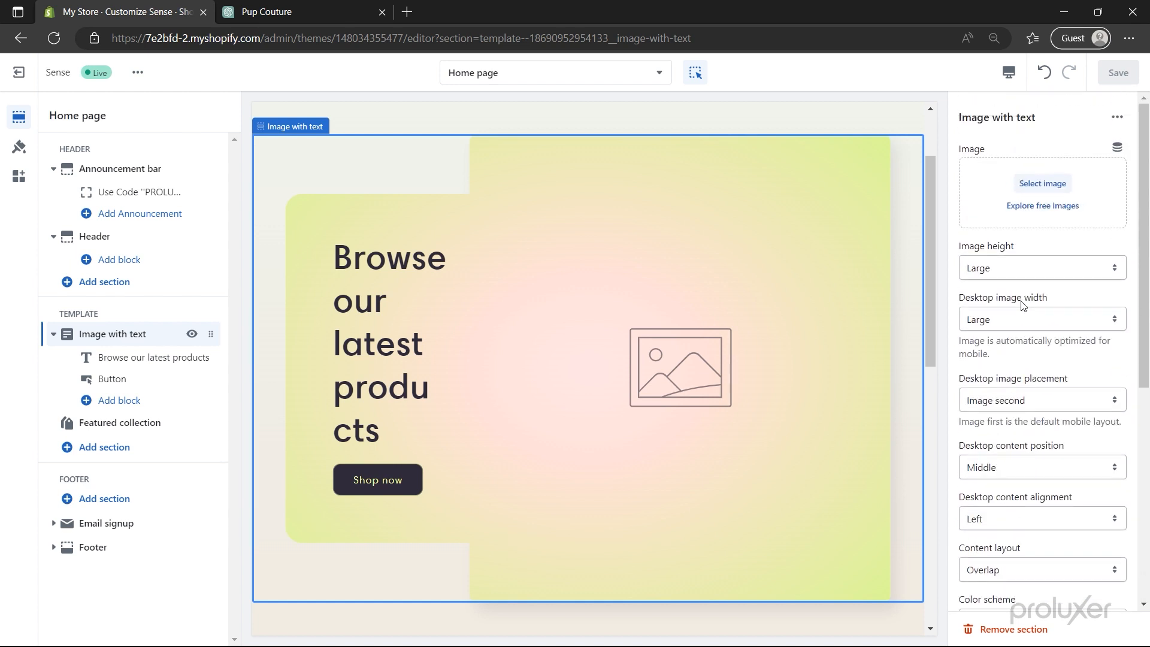
left_click(1042, 206)
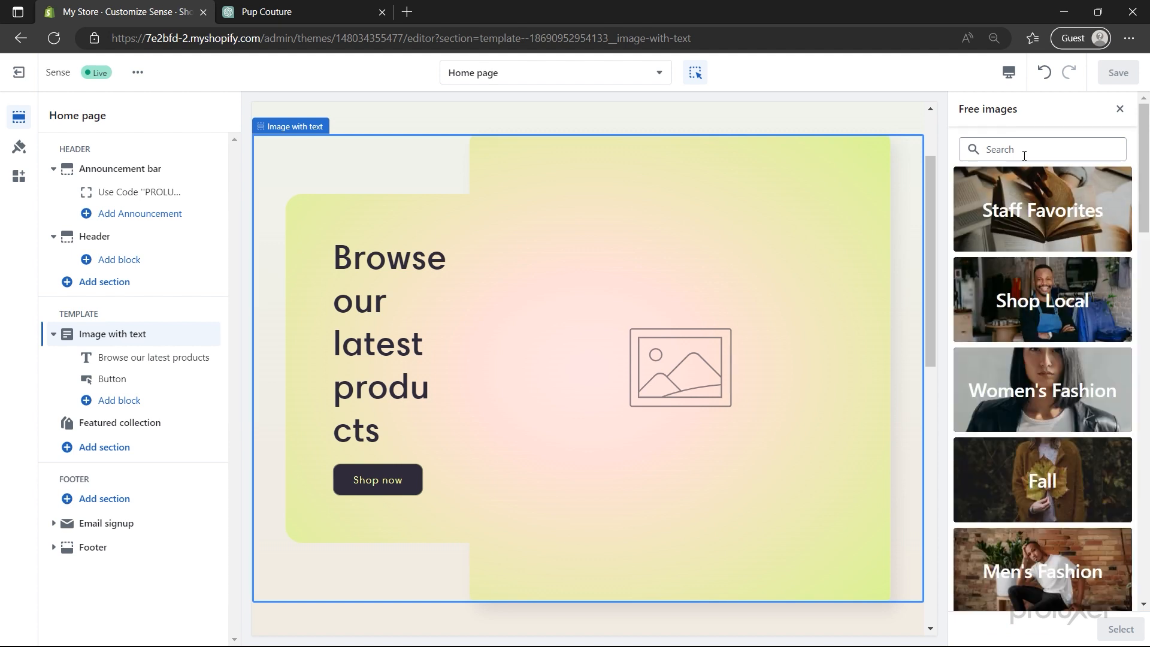
left_click(1022, 152)
type("puppies")
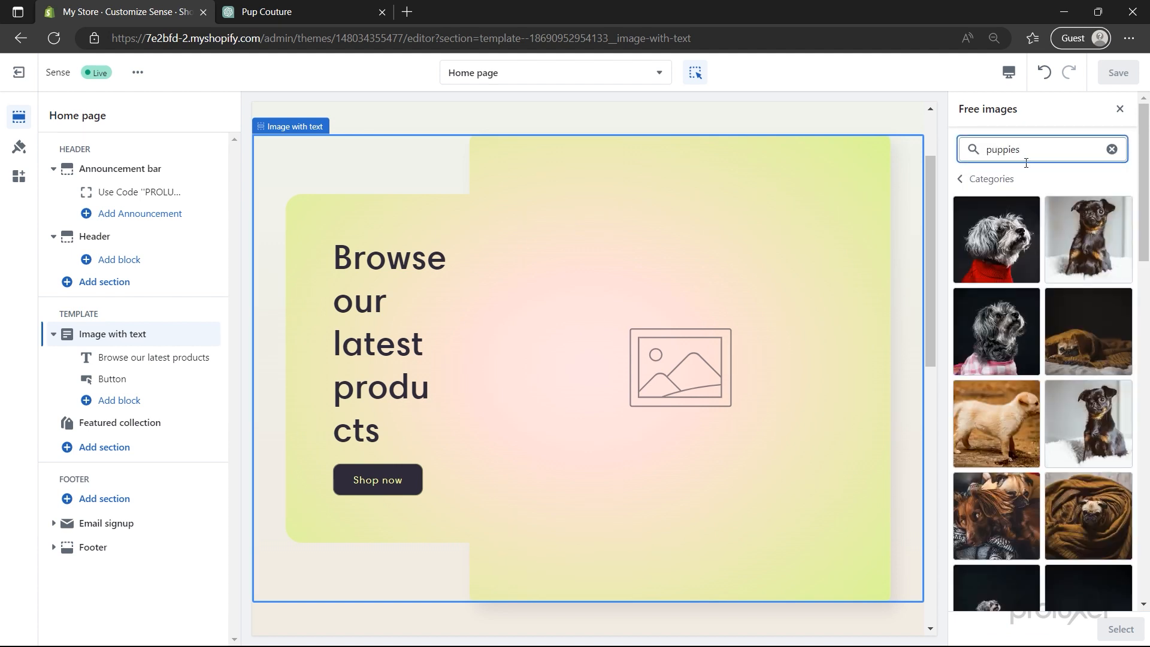
scroll(1040, 264, "down", 4)
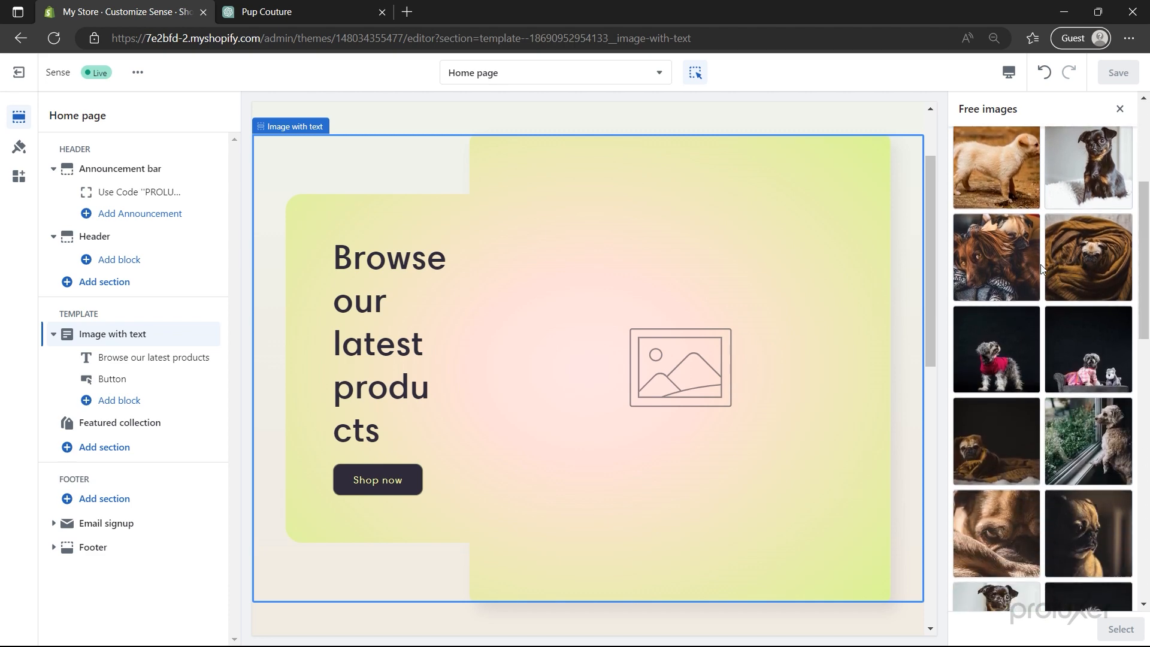
left_click(991, 274)
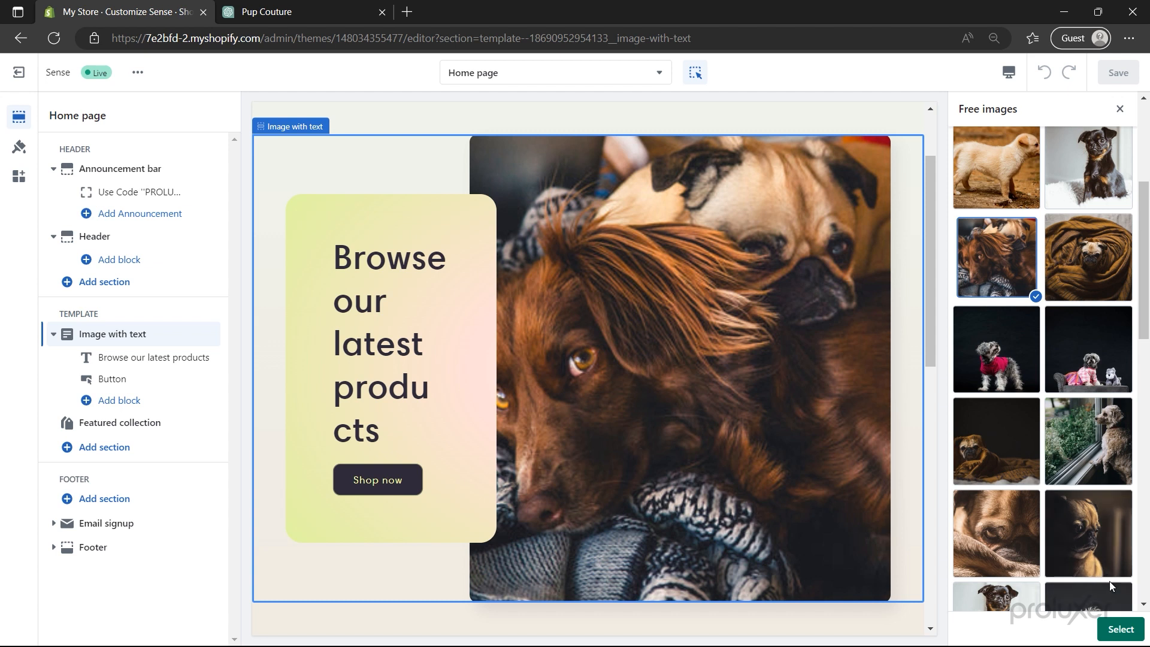
left_click(1121, 630)
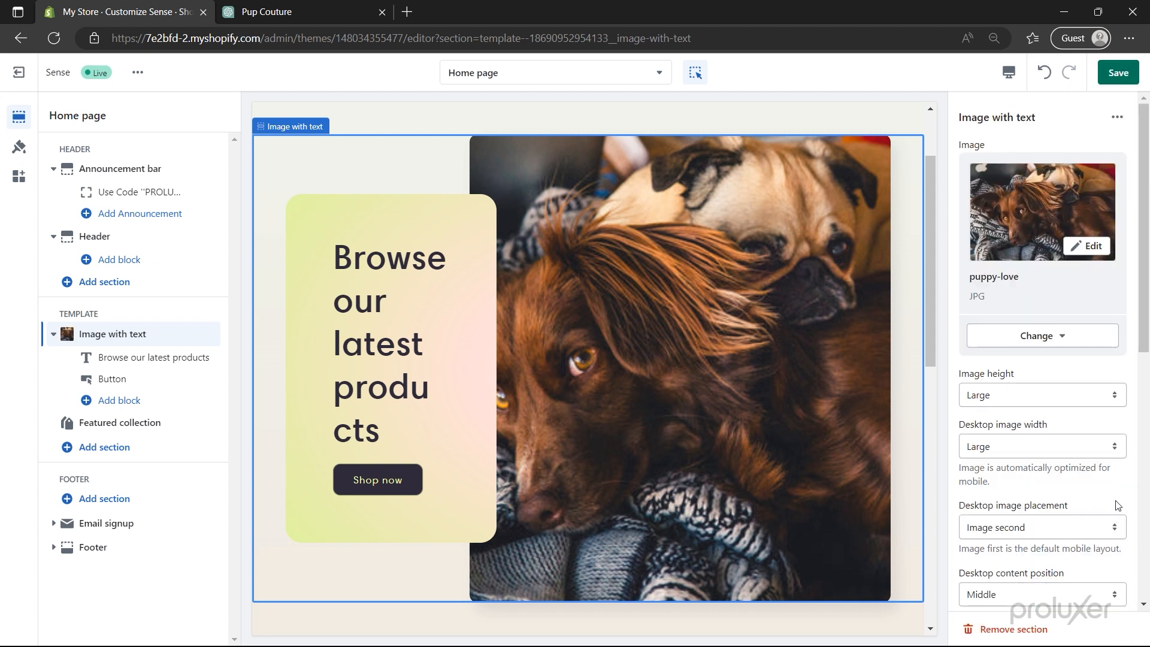
- Try the Accent 2 colour scheme on the banner, then revert to Background 2
scroll(1117, 504, "down", 3)
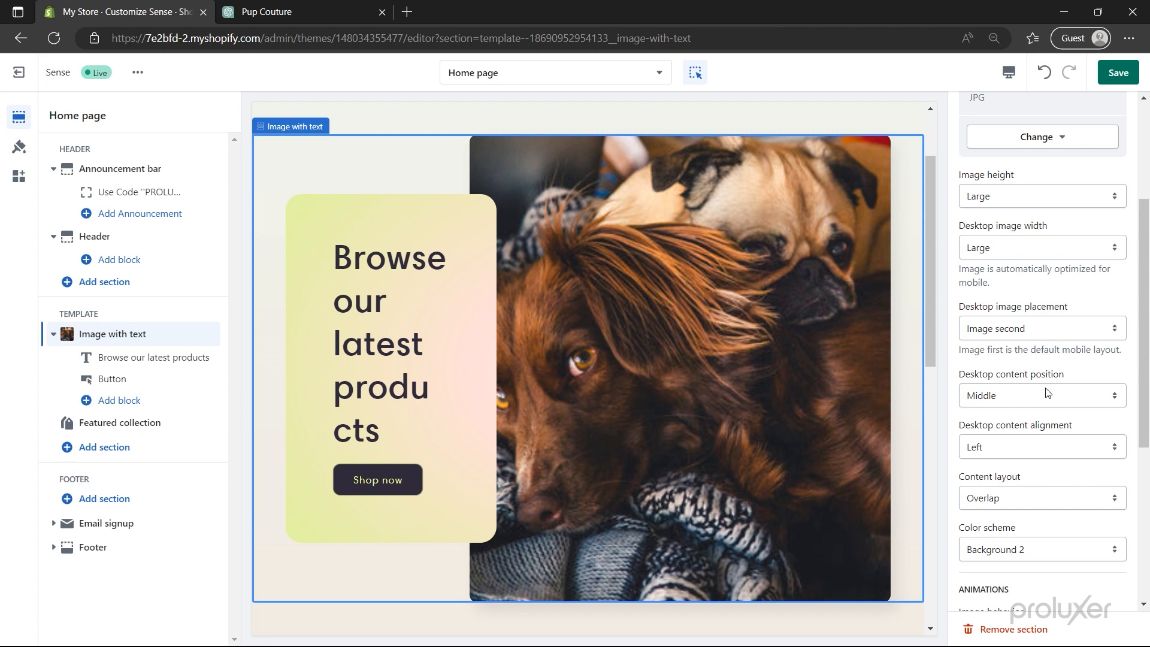
scroll(1046, 393, "down", 5)
left_click(1033, 311)
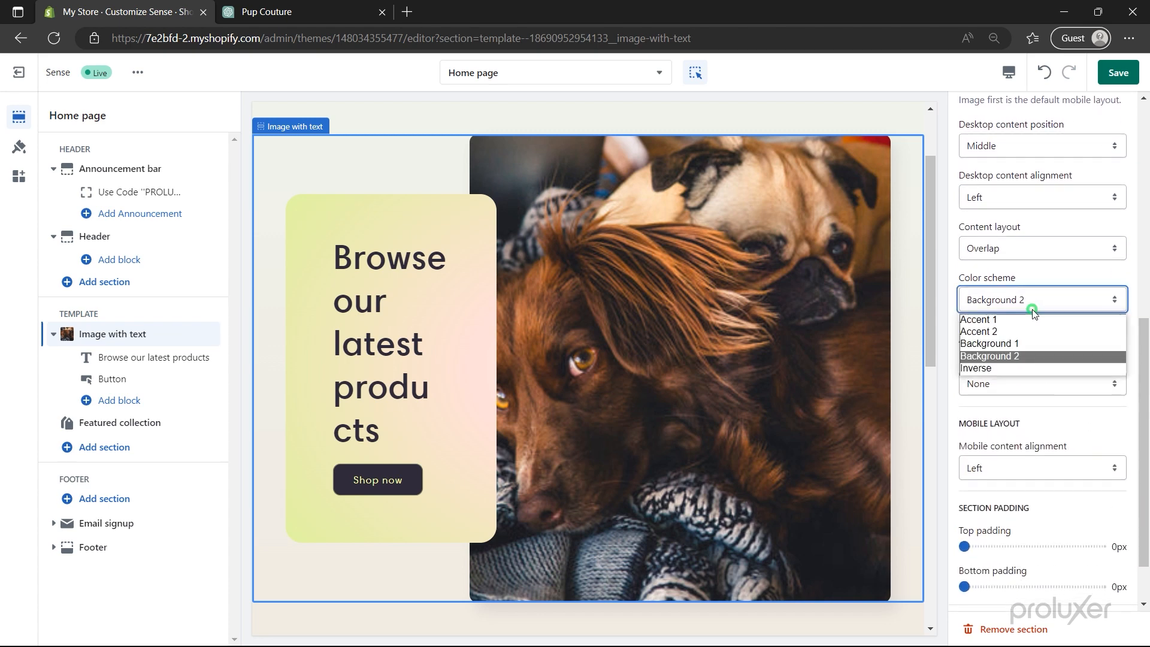
left_click(1030, 330)
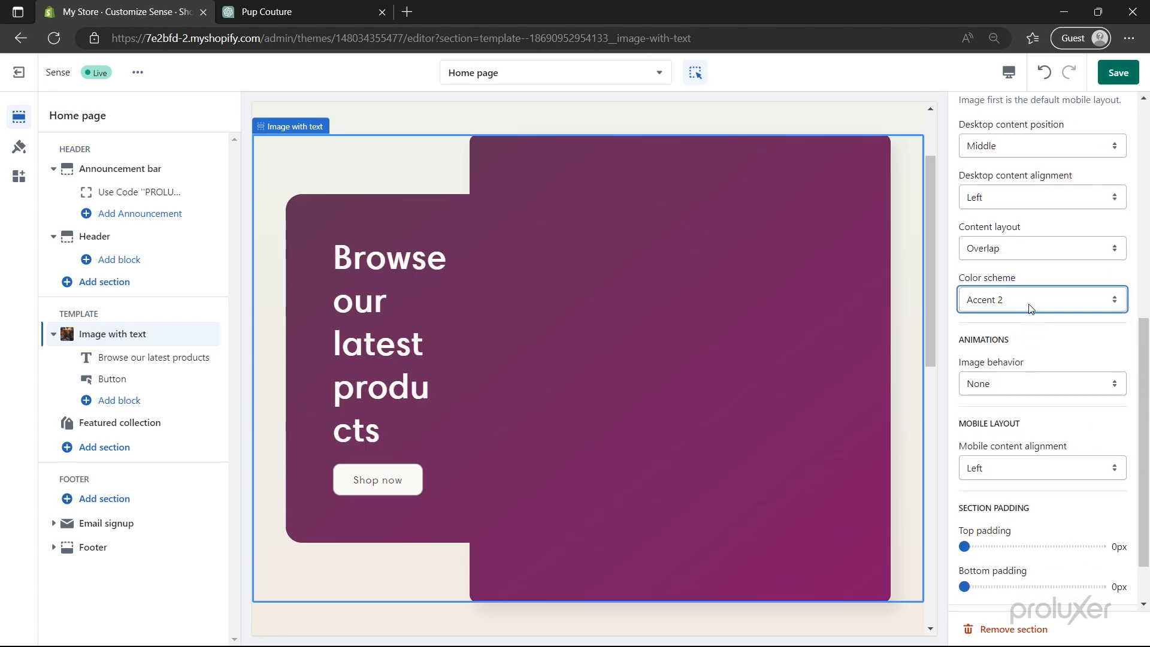
left_click(1030, 308)
left_click(1028, 355)
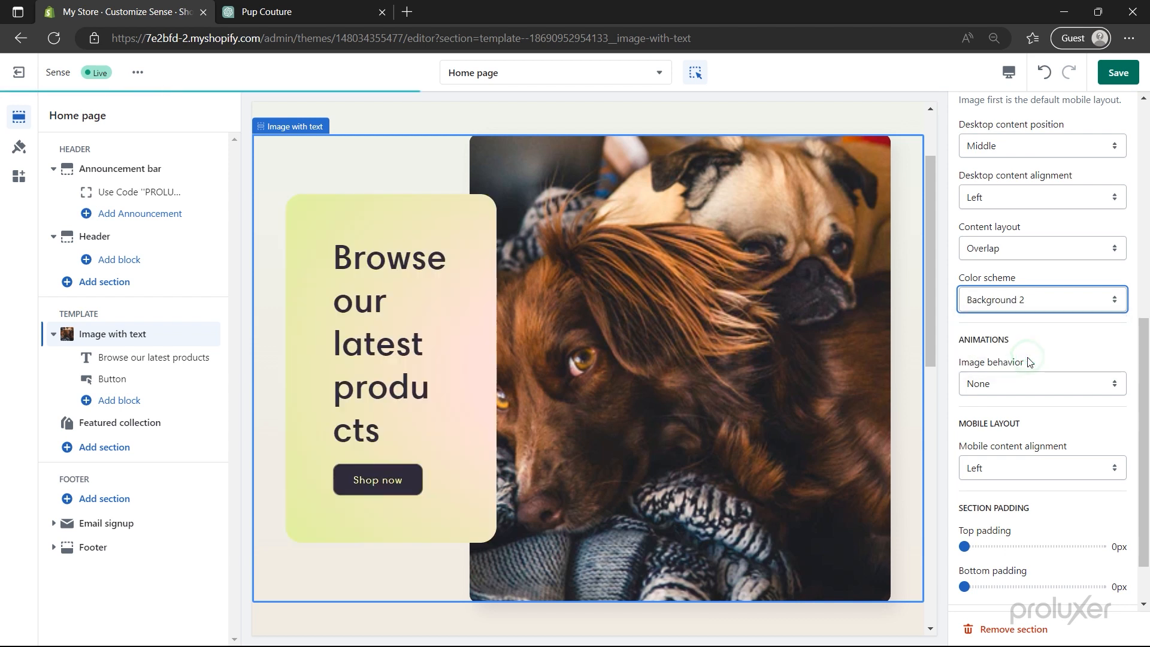
- Set the banner image behaviour to Ambient movement and bottom padding to 60px
scroll(1029, 362, "down", 1)
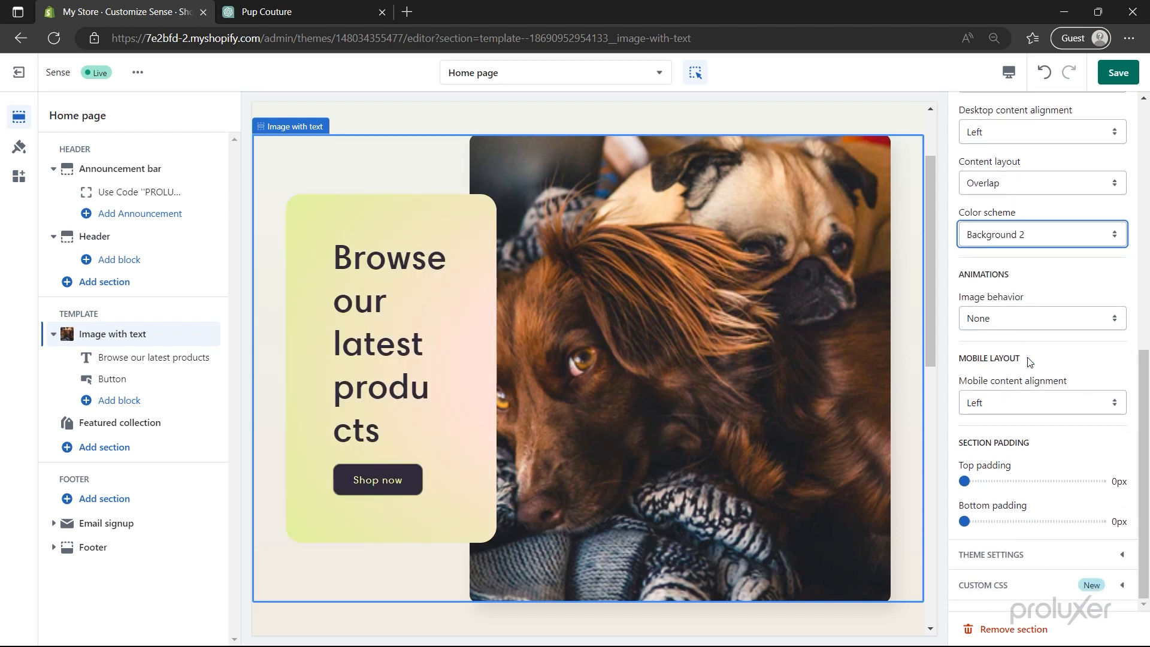
left_click(1023, 321)
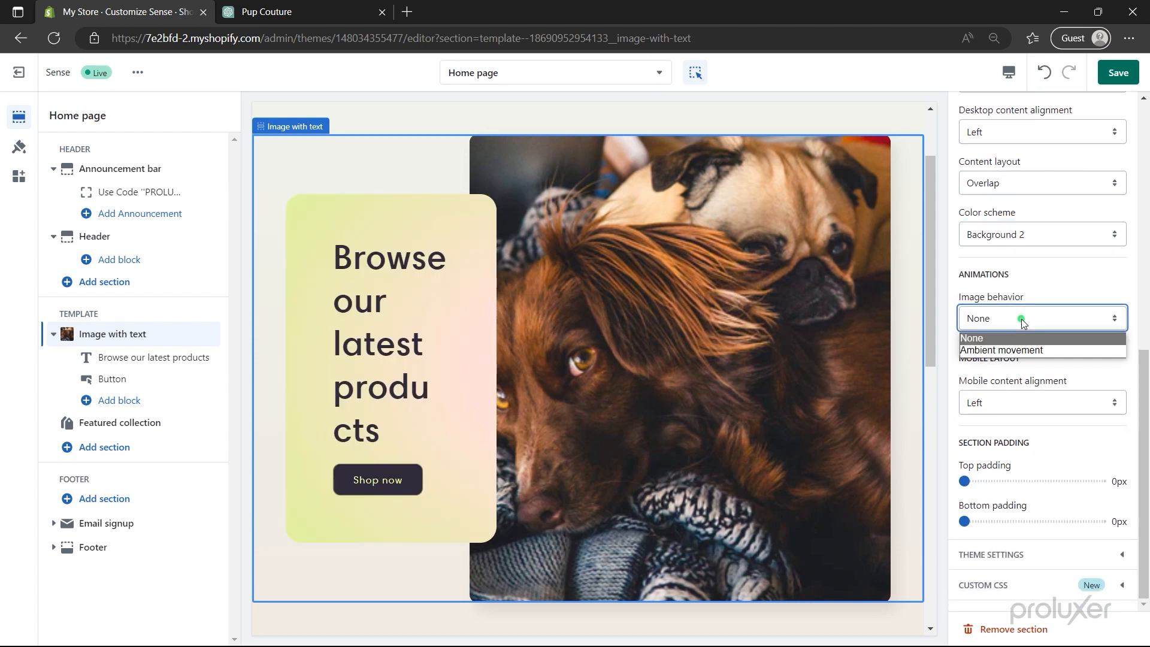
left_click(1028, 351)
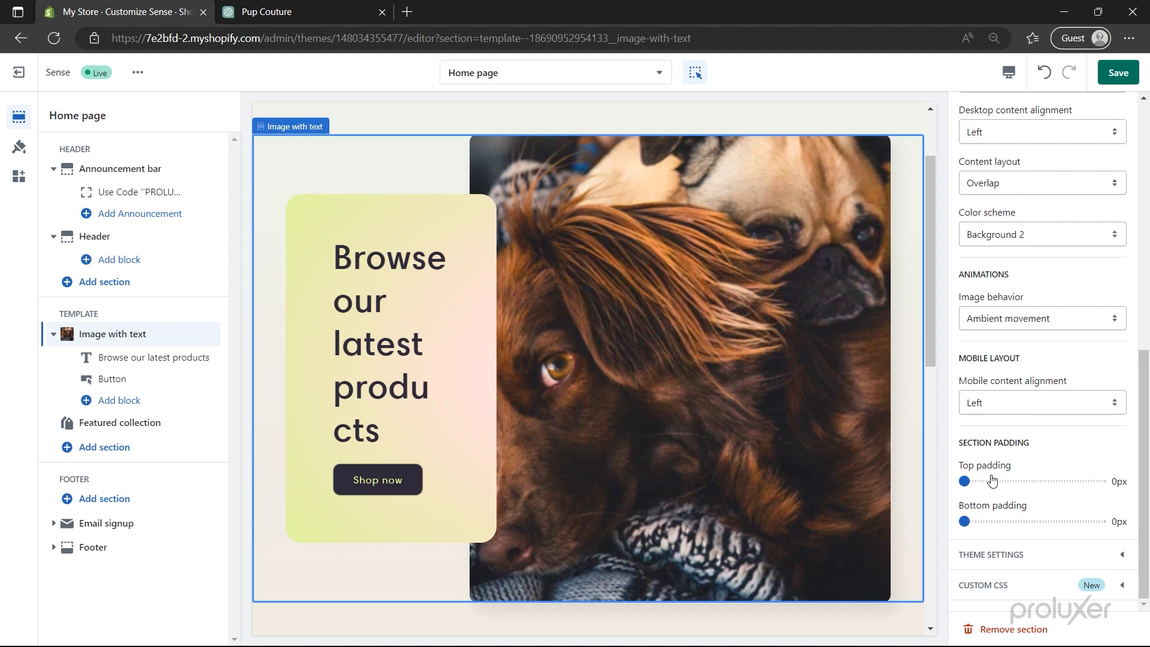
left_click_drag(965, 521, 1042, 522)
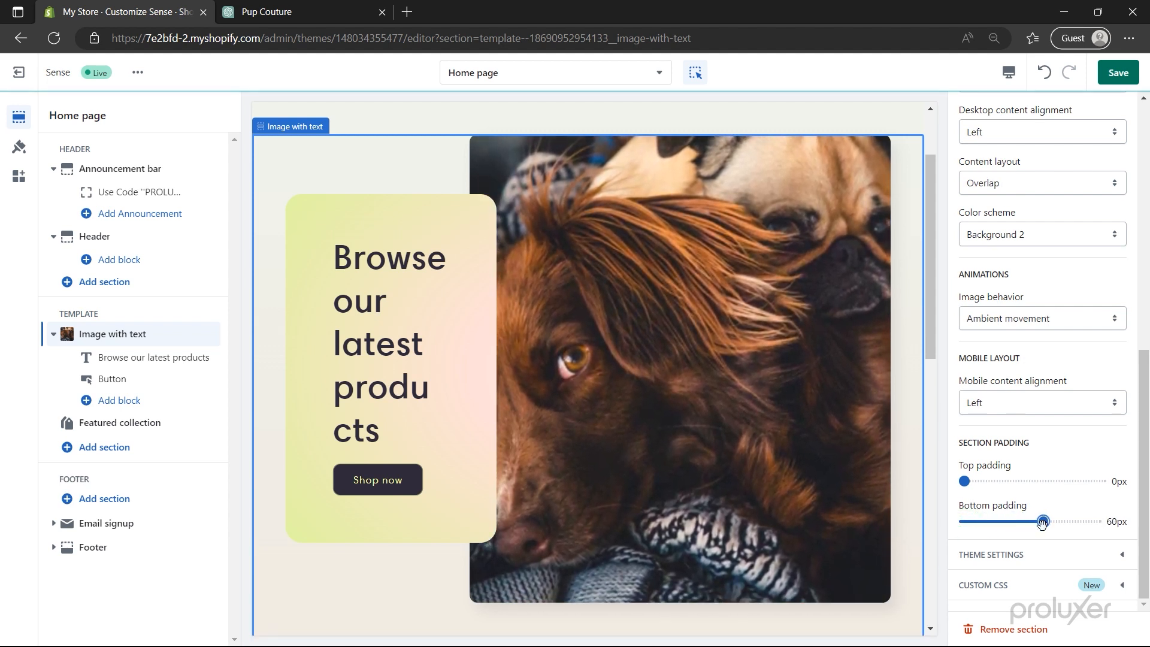
left_click(1001, 553)
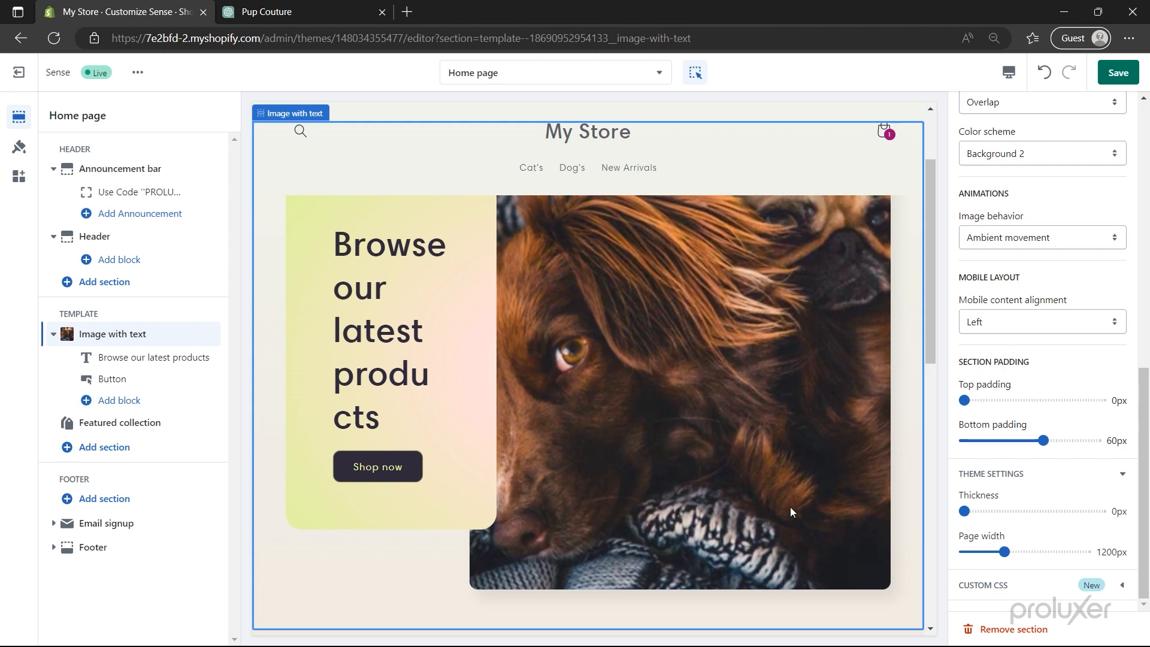
- Change the banner heading to 'Dress Your Furry Friend In Fashion' in Small size
left_click(153, 359)
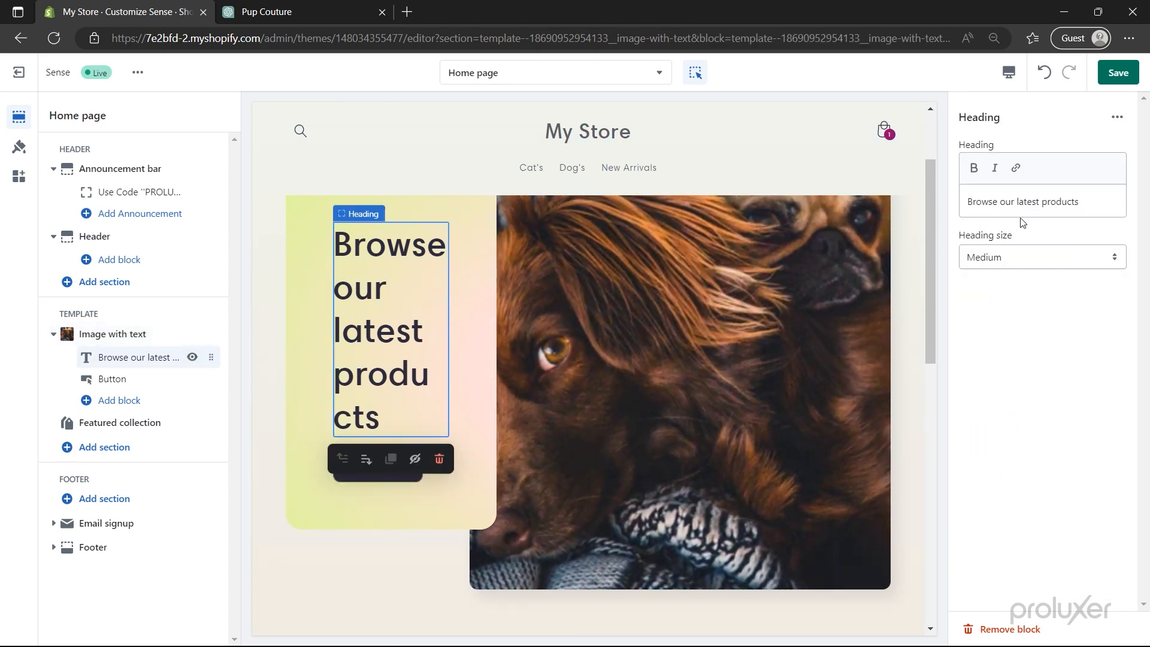
left_click(1061, 201)
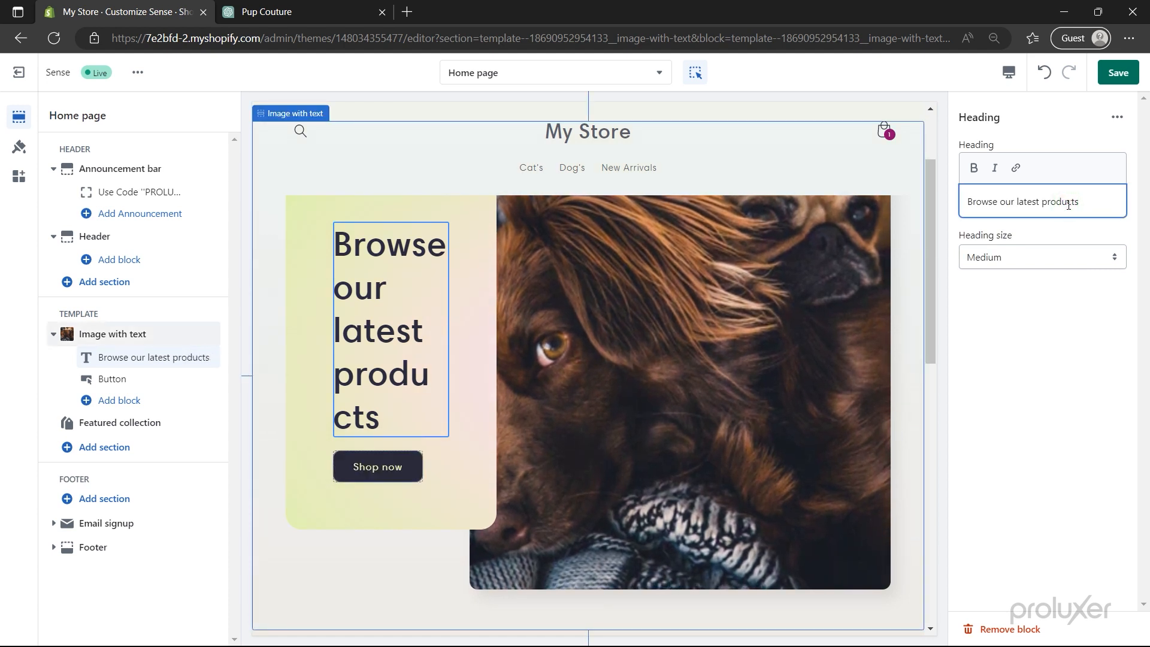
key("ctrl+a")
type("Dress Your Furry Friend In Fashion")
left_click(1036, 257)
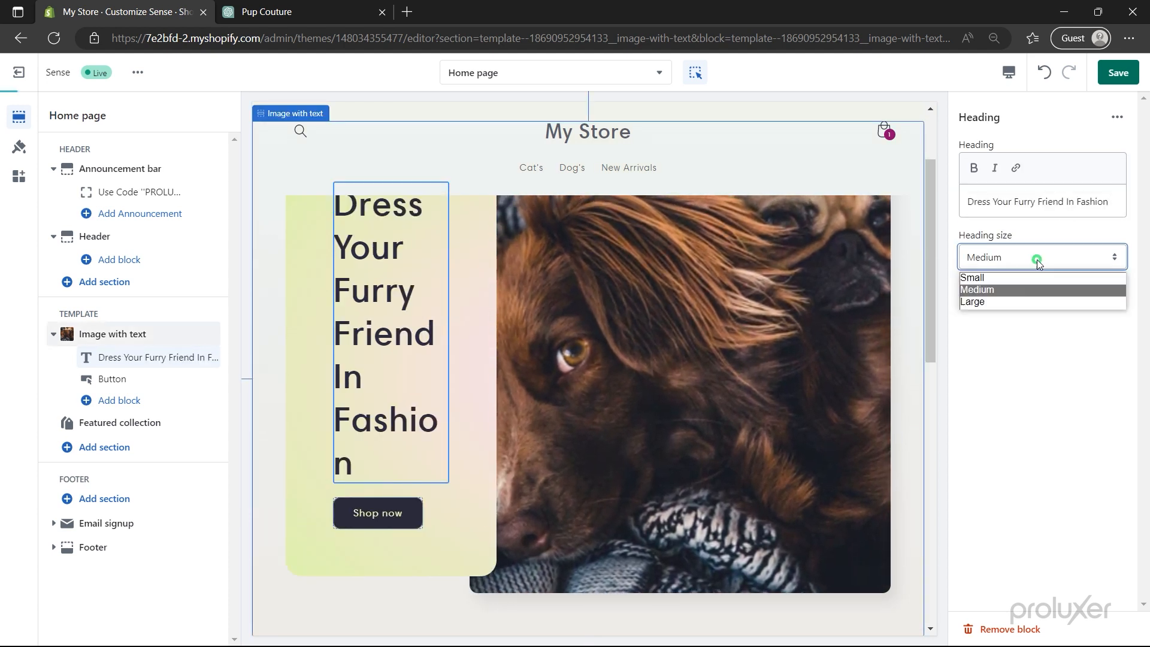
left_click(1018, 276)
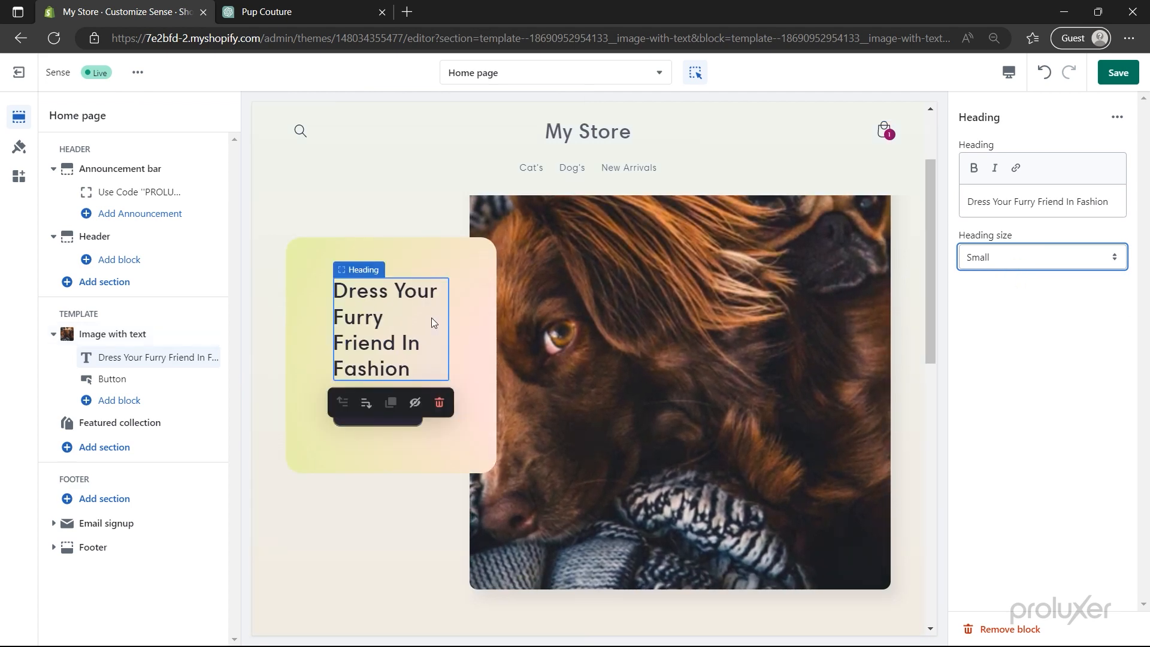
- Relabel the button 'All Collections', link it to All collections, and save the theme
left_click(99, 379)
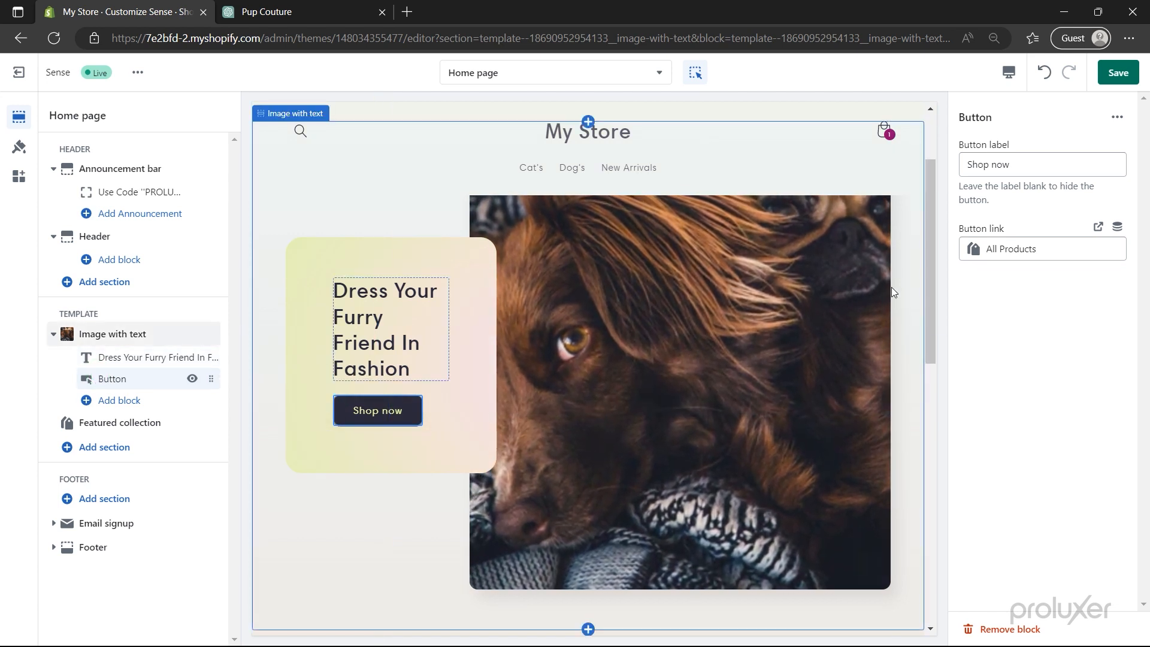
left_click(1030, 170)
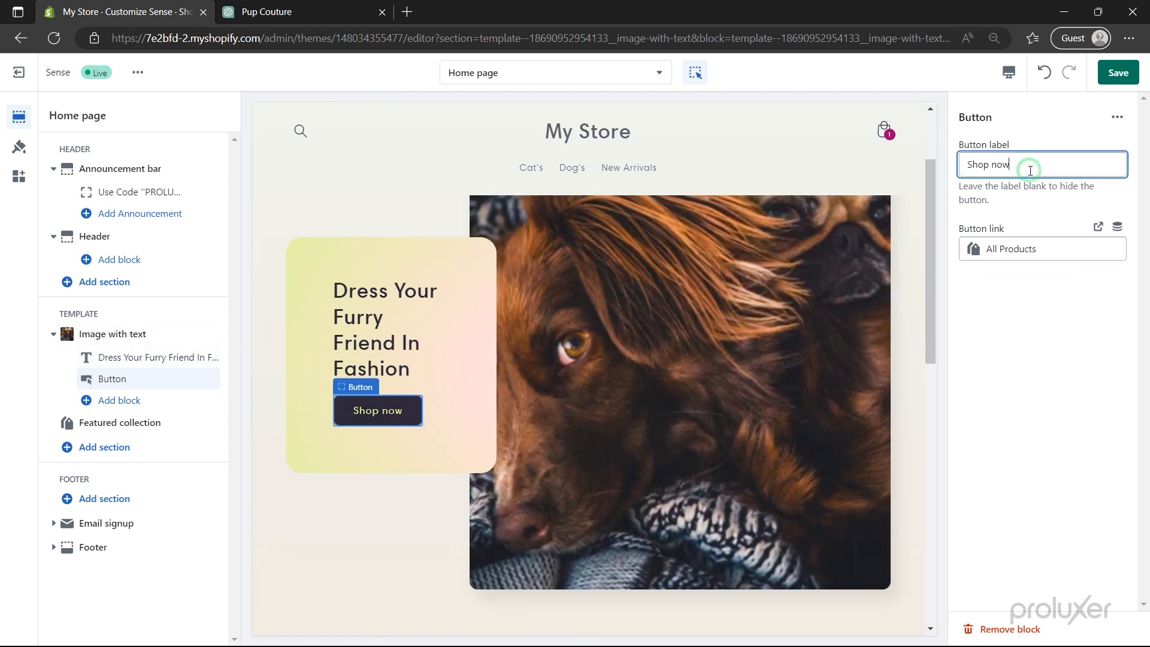
key("ctrl+a")
type("All Collections")
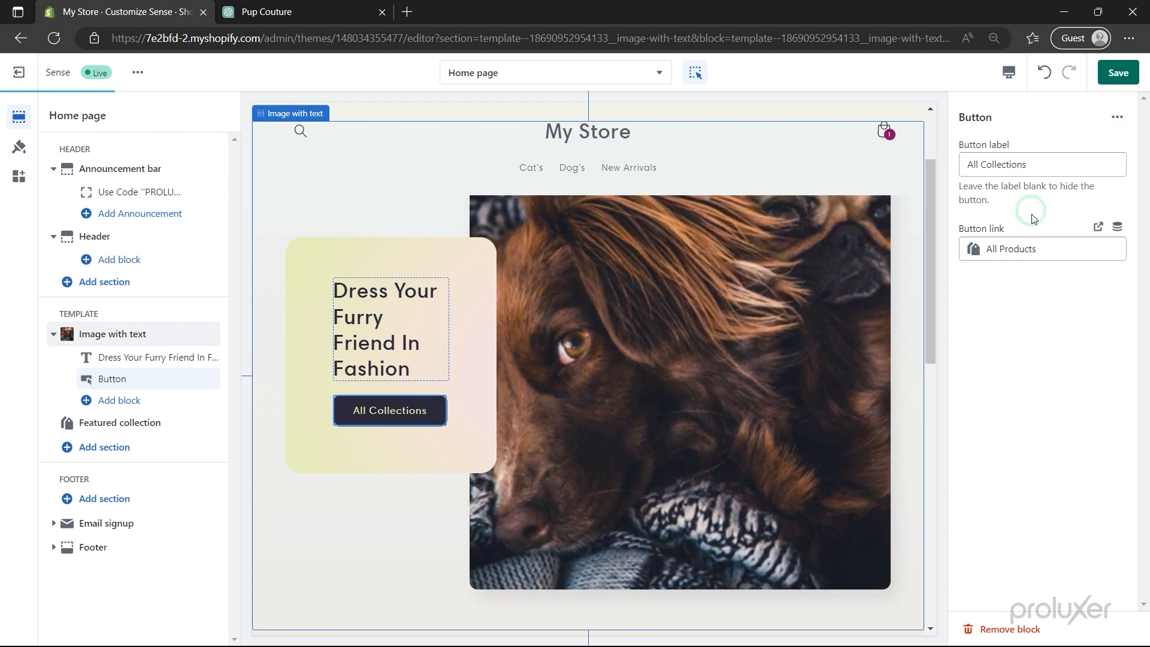
left_click(1041, 248)
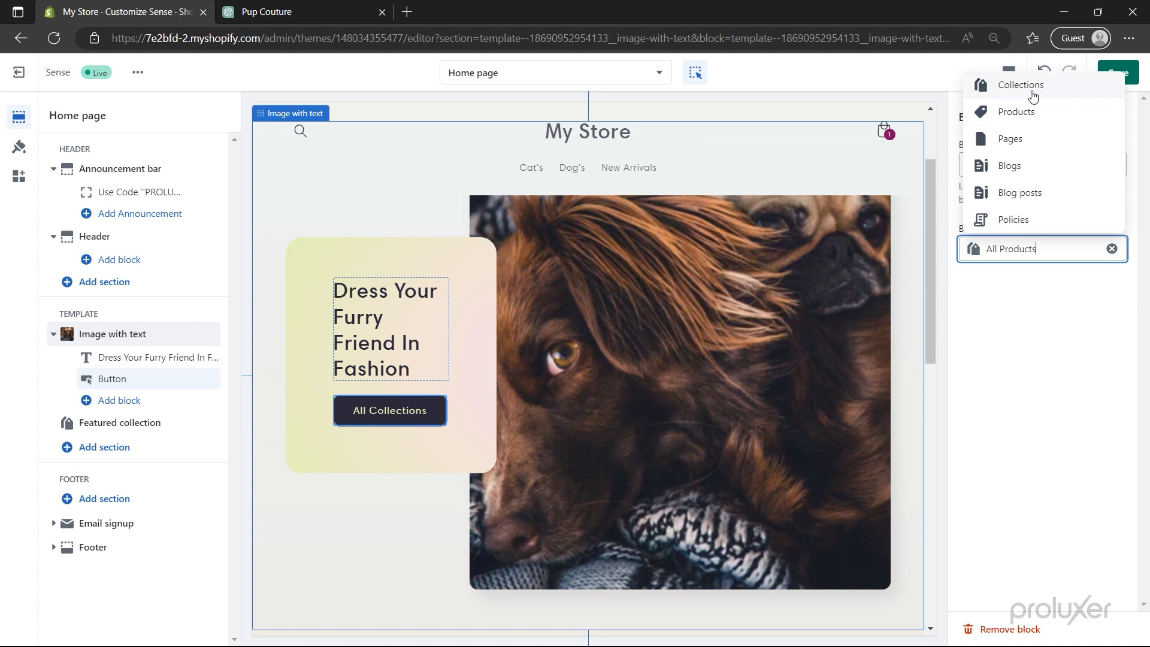
left_click(987, 84)
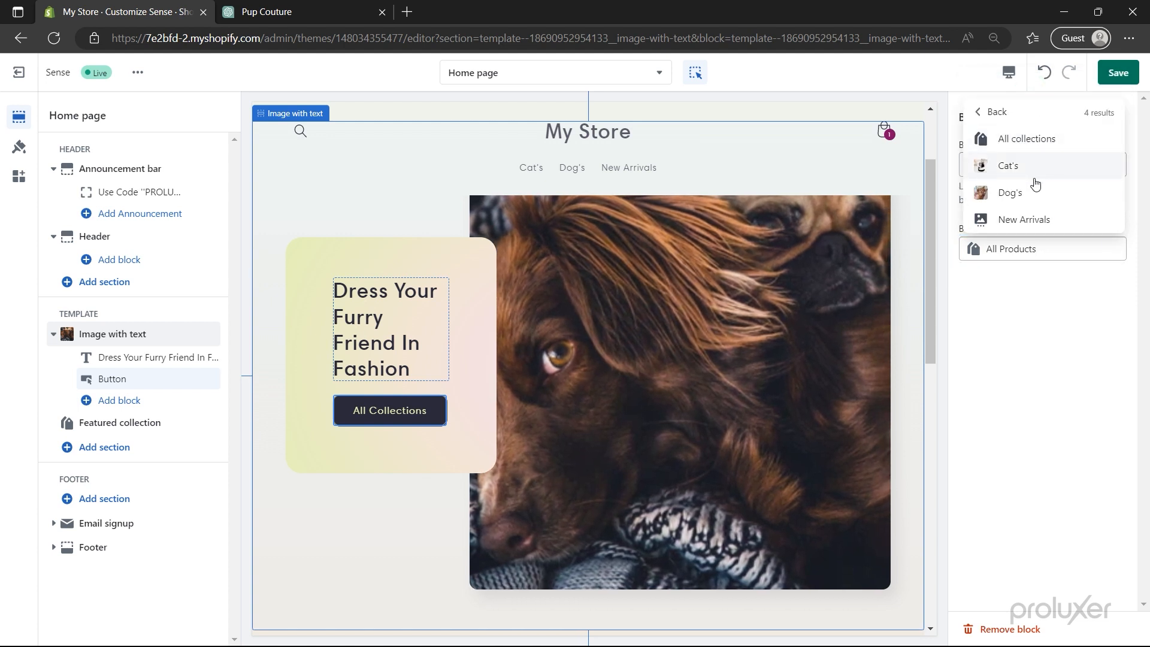
left_click(1036, 142)
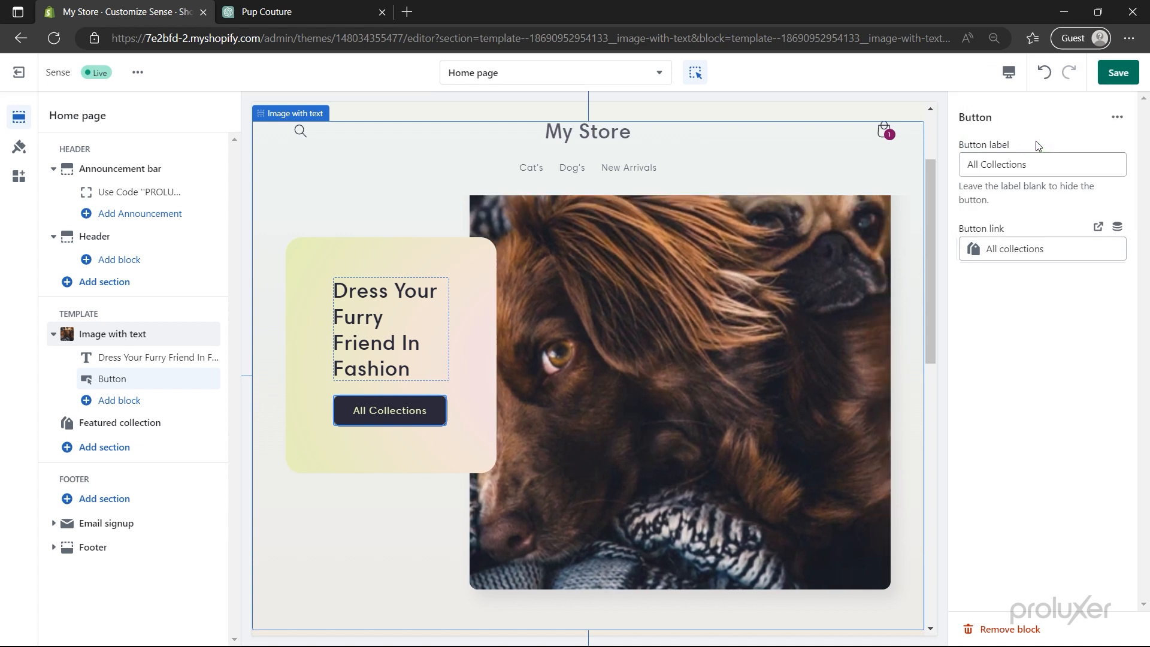
left_click(1115, 73)
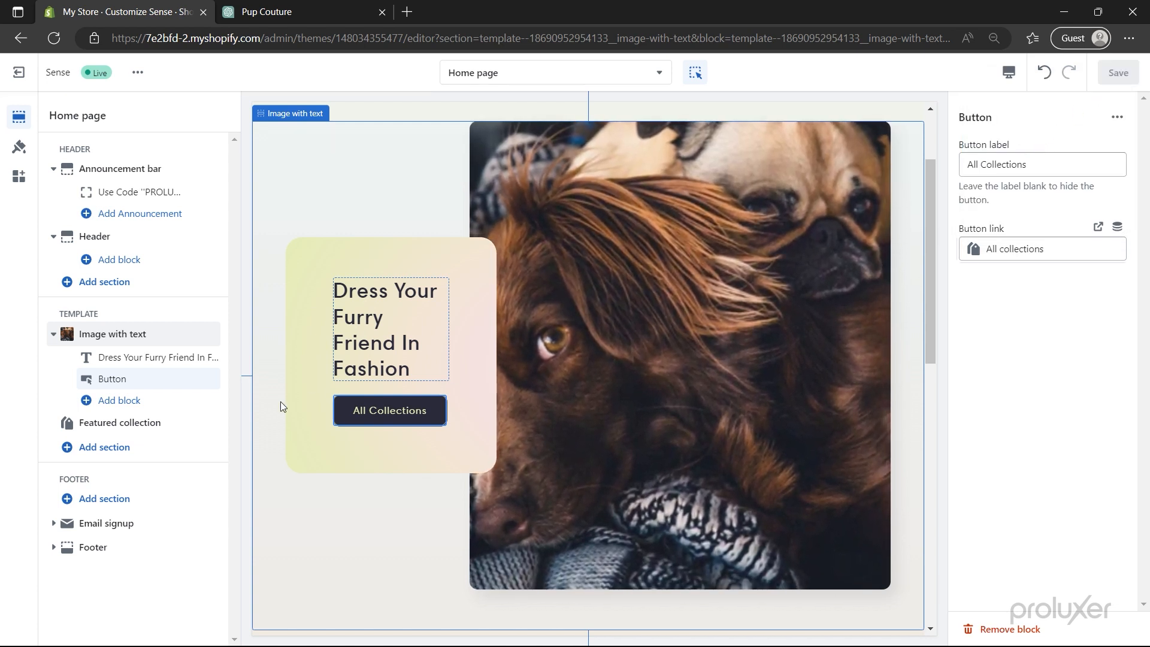
- Hide the existing Featured collection section, then show it again
mouse_move(108, 430)
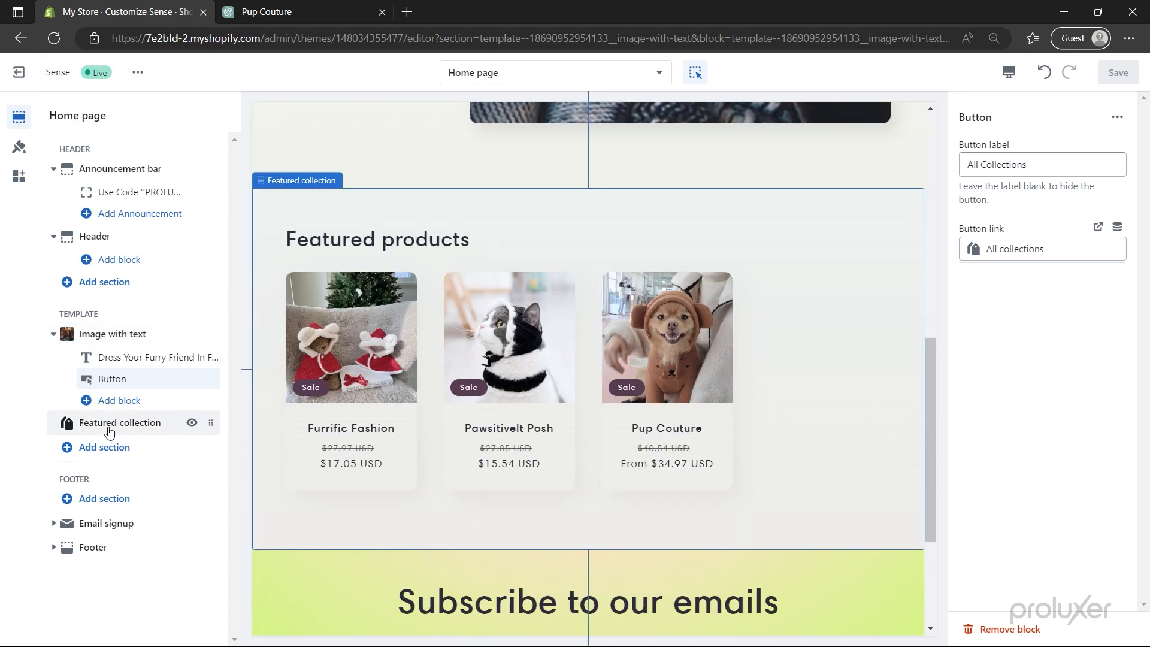
left_click(191, 423)
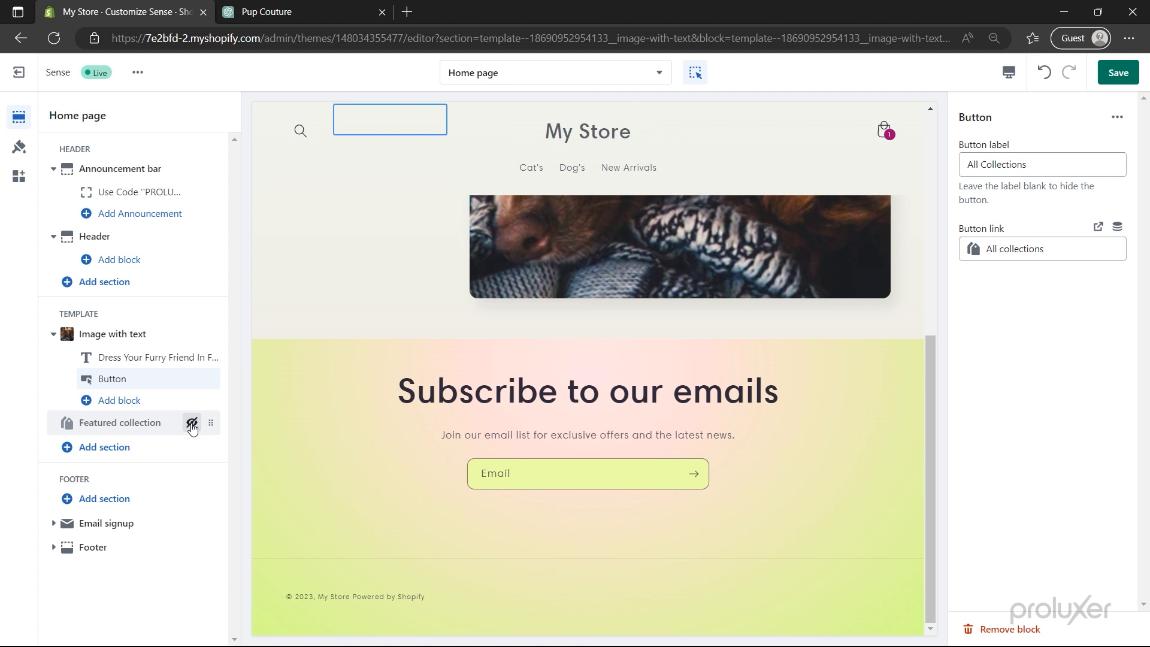
left_click(191, 423)
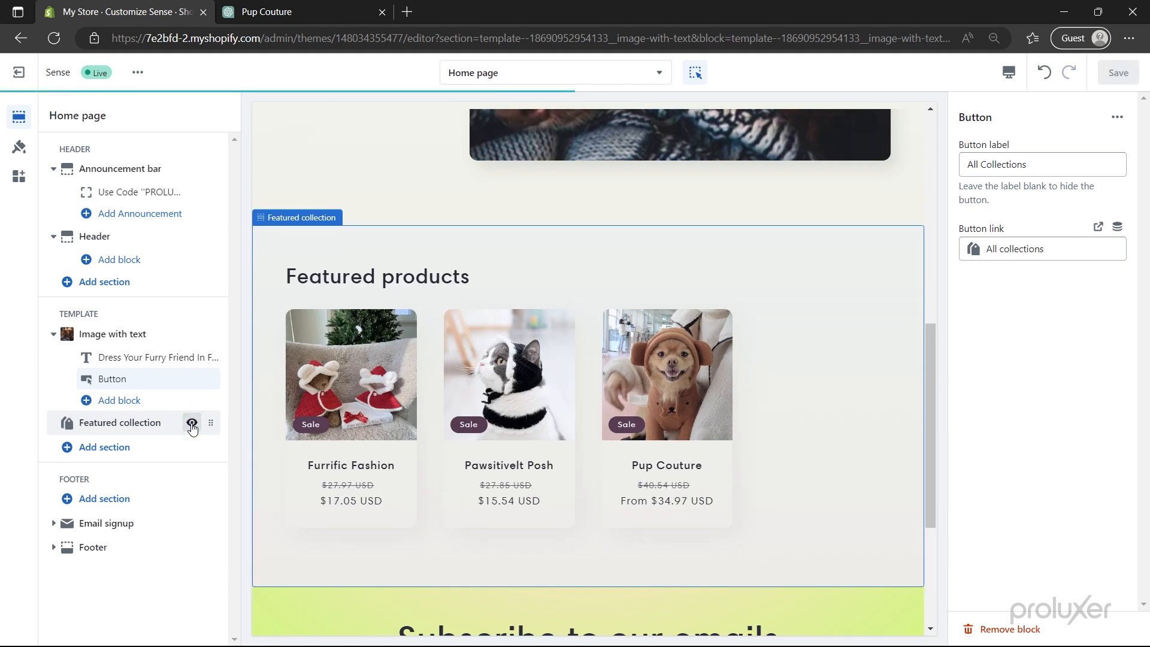
- Add a Featured collection section and move it directly below the Image with text banner
left_click(95, 452)
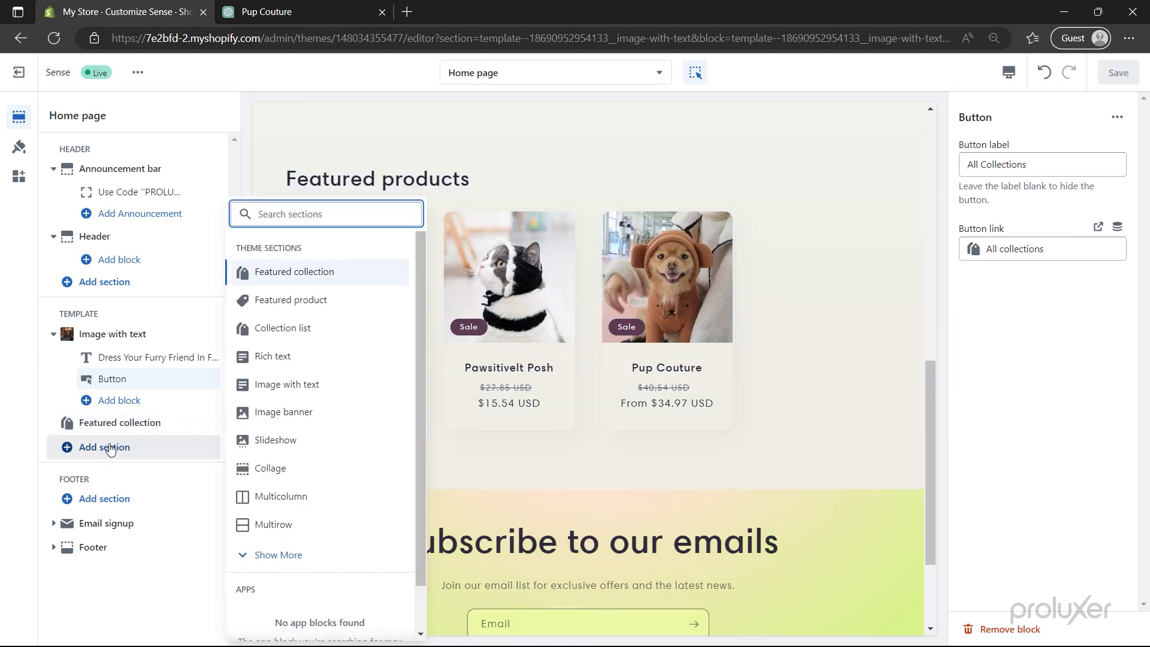
left_click(283, 275)
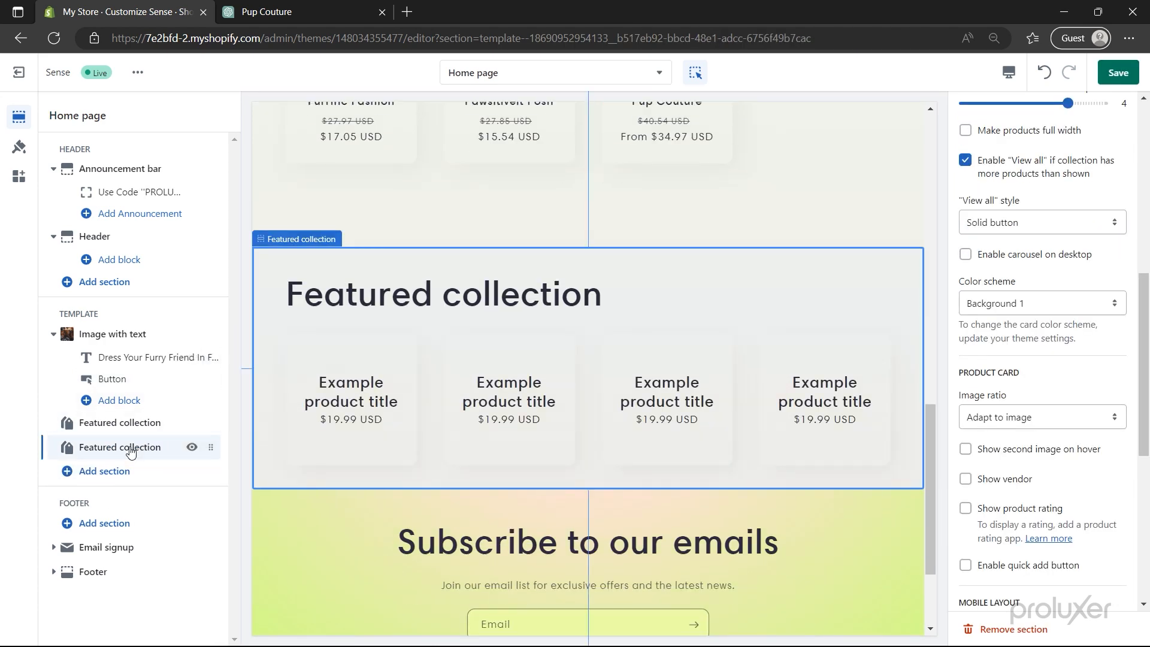
left_click_drag(209, 443, 197, 422)
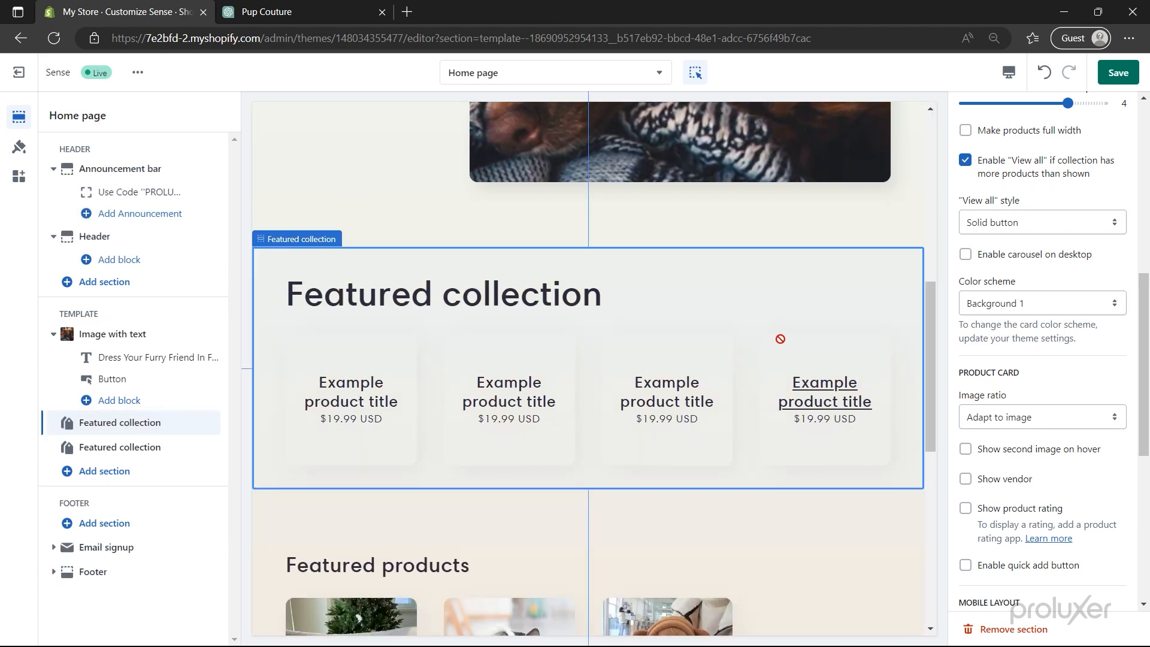
scroll(1030, 259, "up", 8)
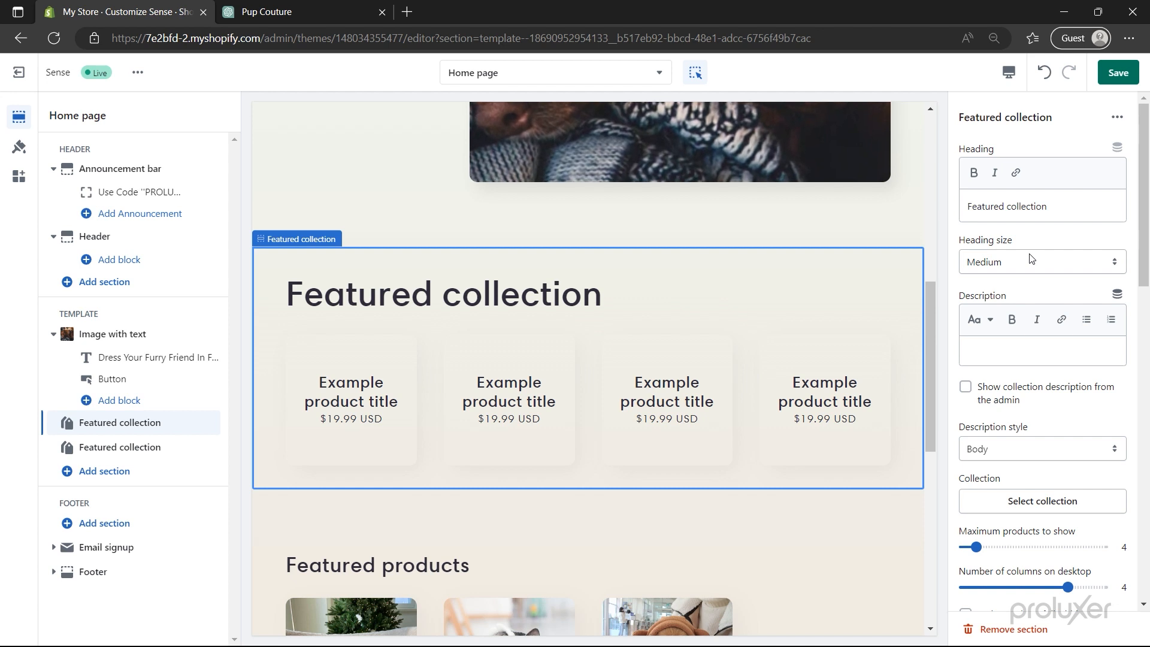
- Title the new section 'New Arrival' with a Small heading size
left_click(1027, 208)
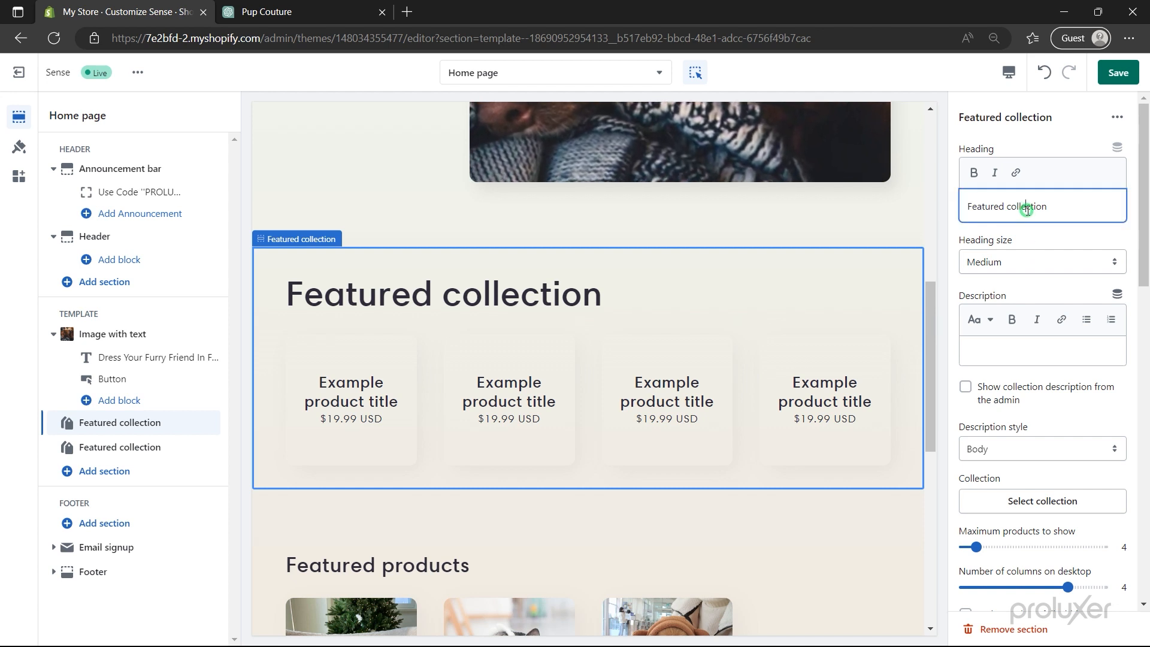
key("ctrl+a")
type("New Arrival")
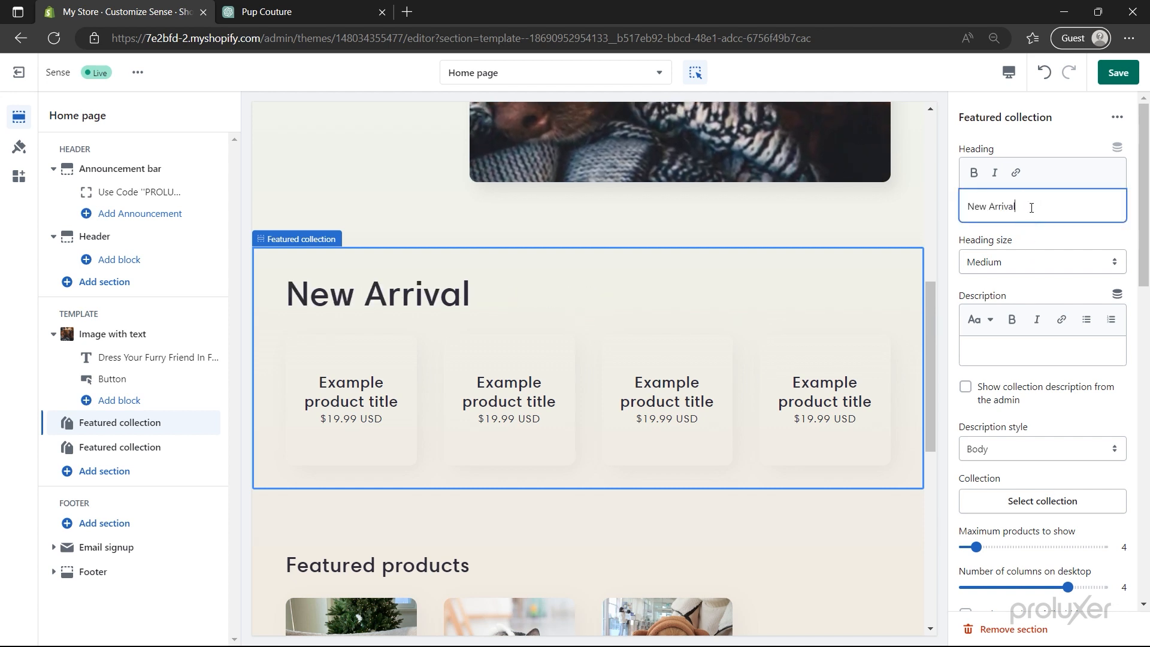
left_click(1019, 262)
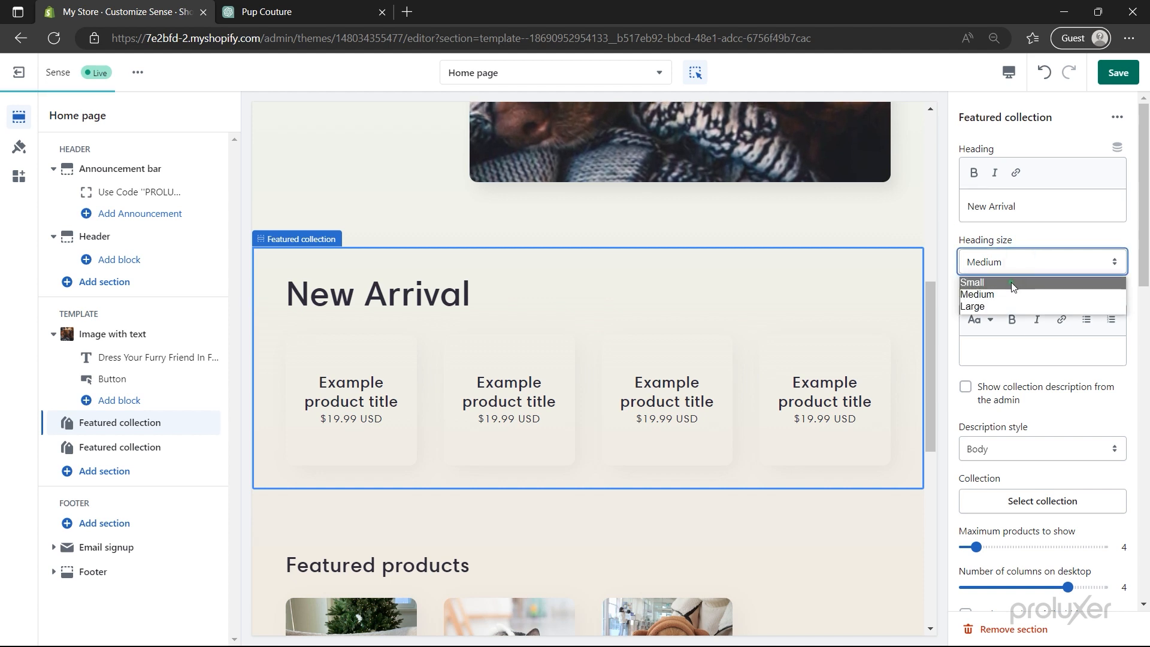
left_click(1012, 283)
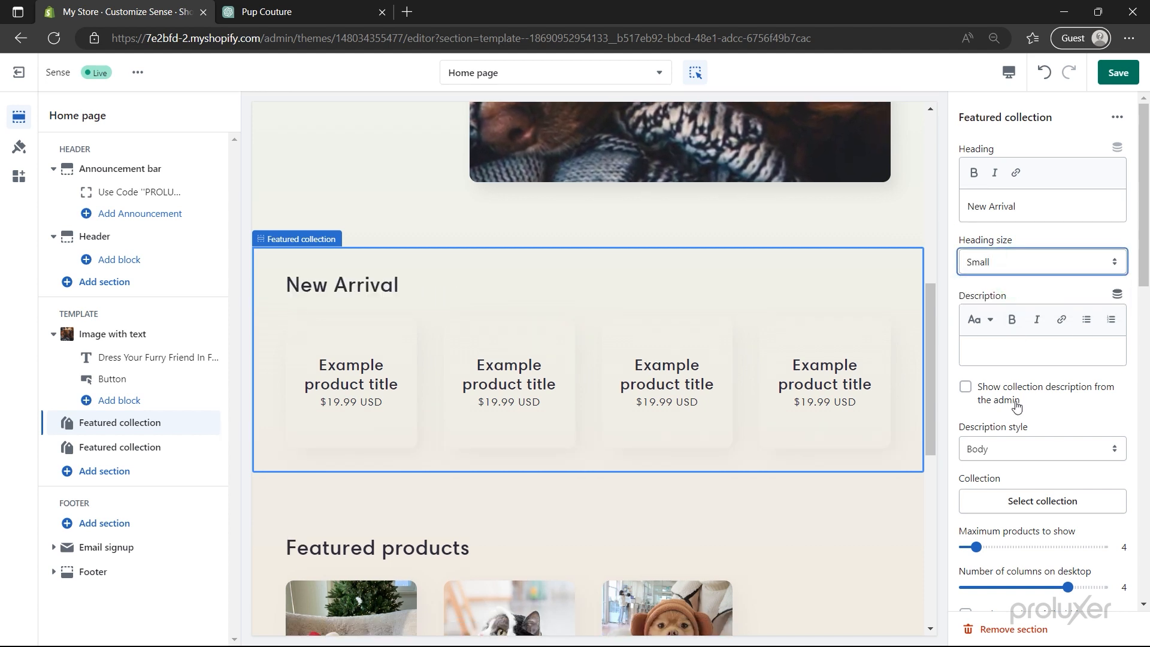
- Show the New Arrivals collection in the section with 3 columns on desktop
left_click(1017, 499)
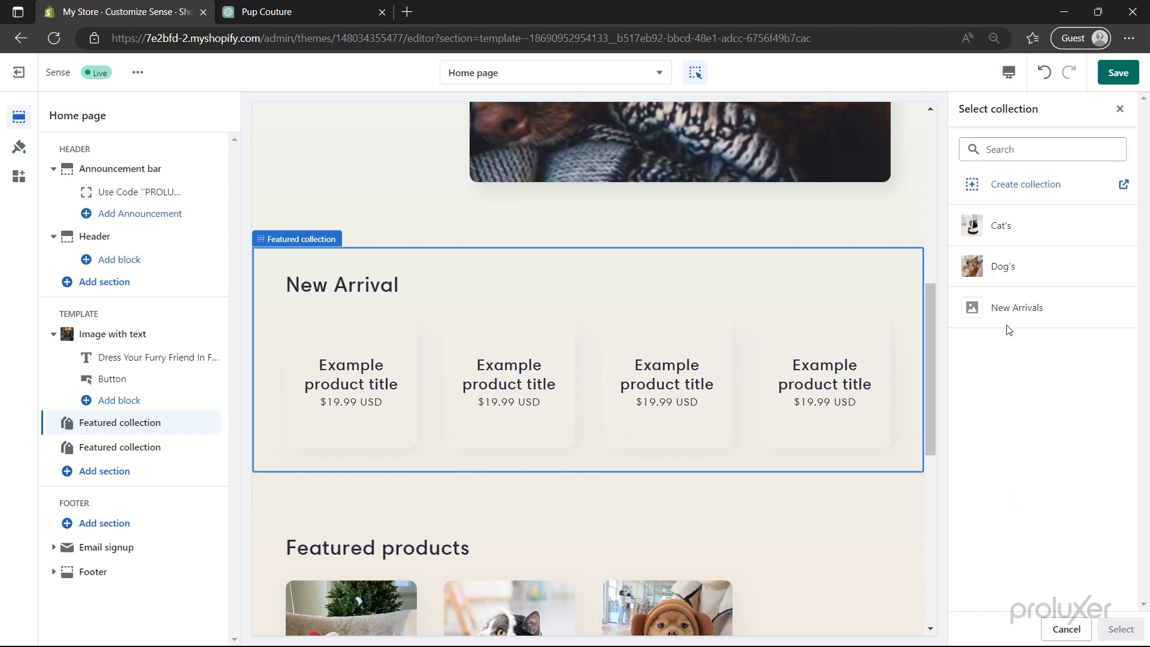
left_click(1008, 322)
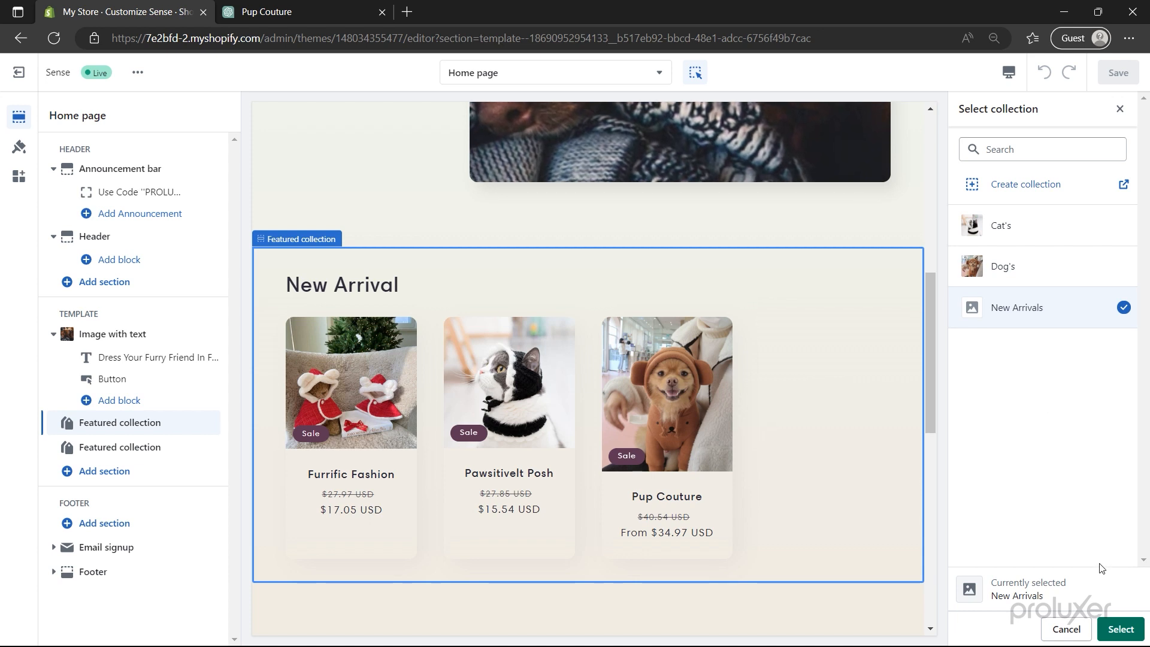
left_click(1117, 630)
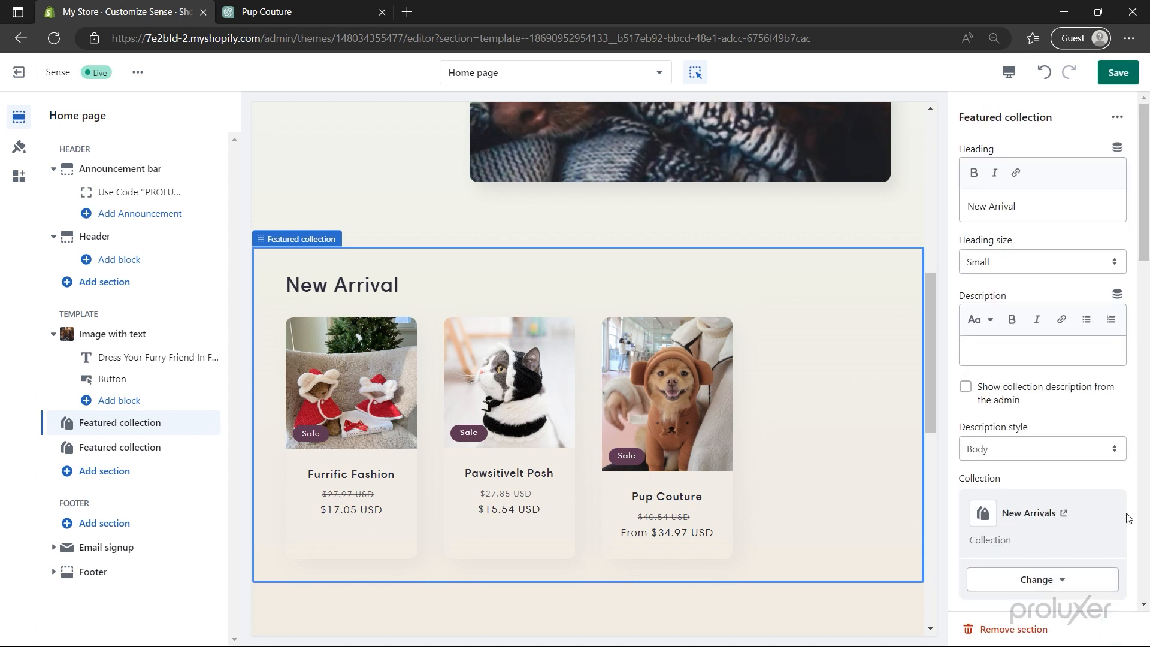
scroll(1128, 518, "down", 6)
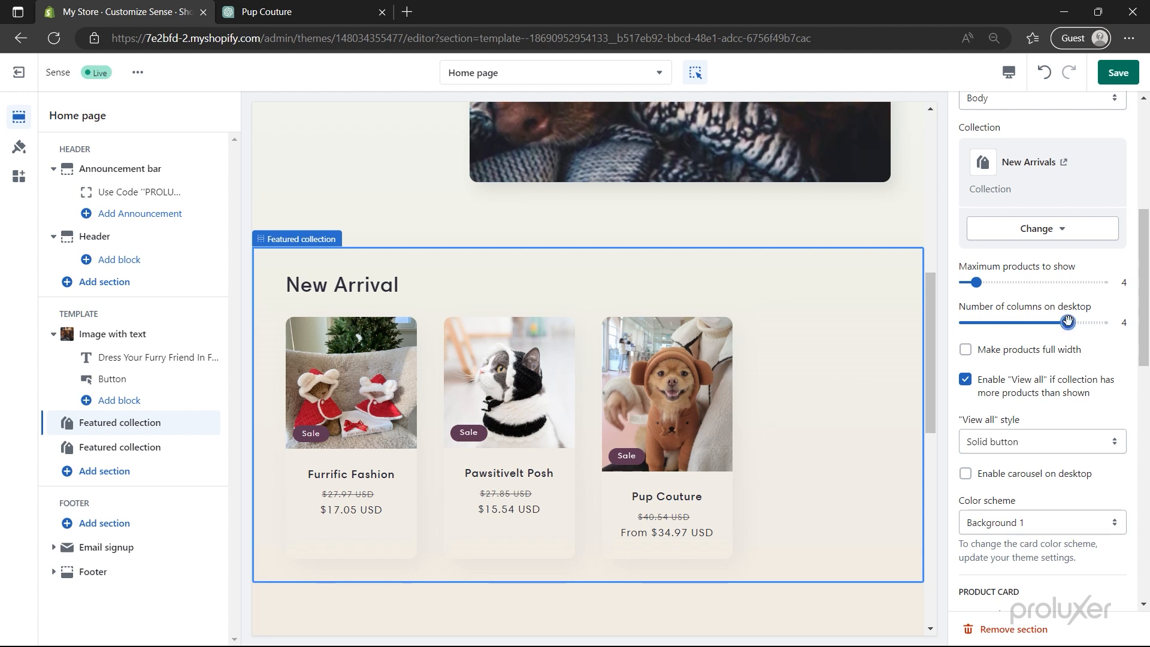
left_click_drag(1052, 324, 1041, 323)
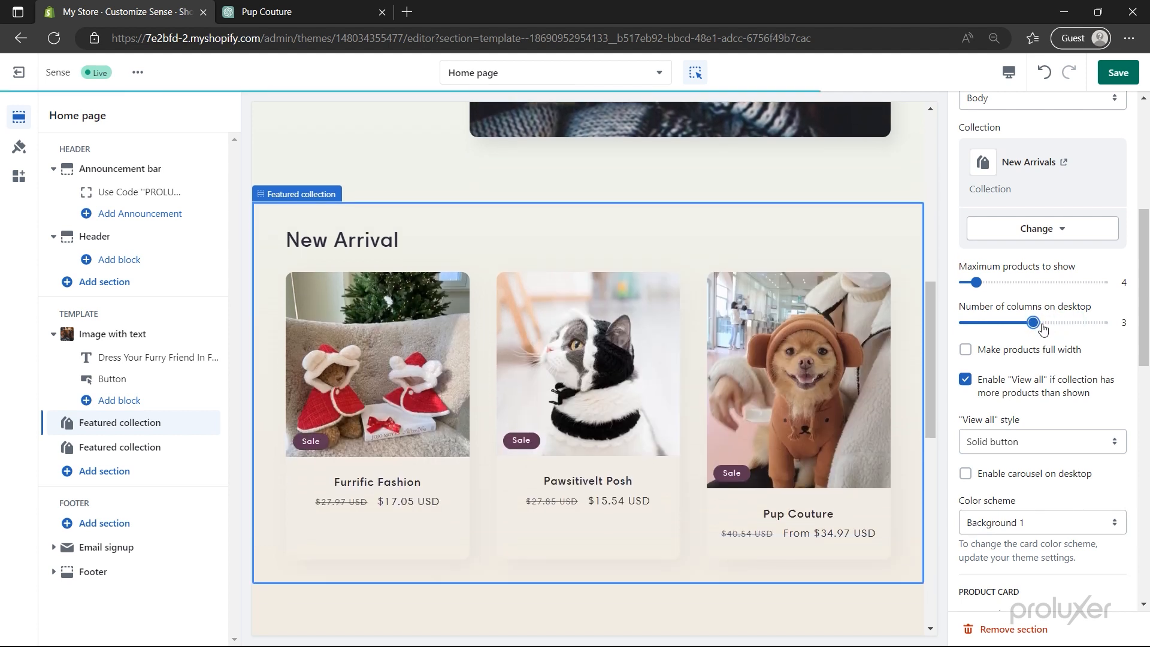
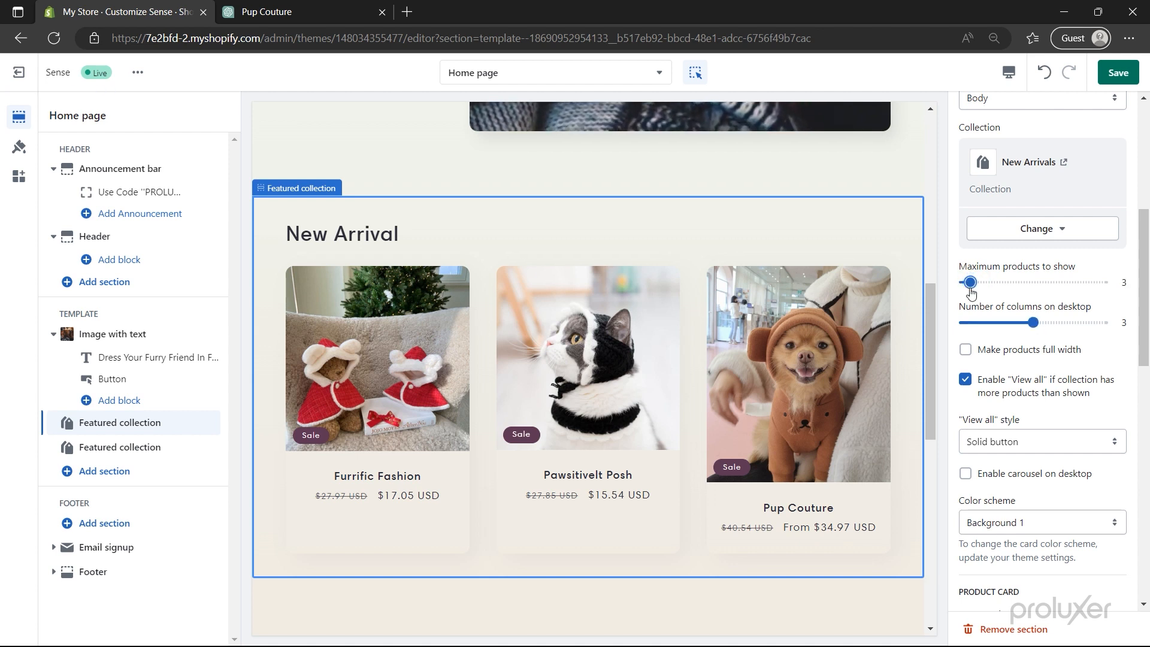
- Switch the New Arrival product cards to the Standard style
scroll(964, 355, "down", 4)
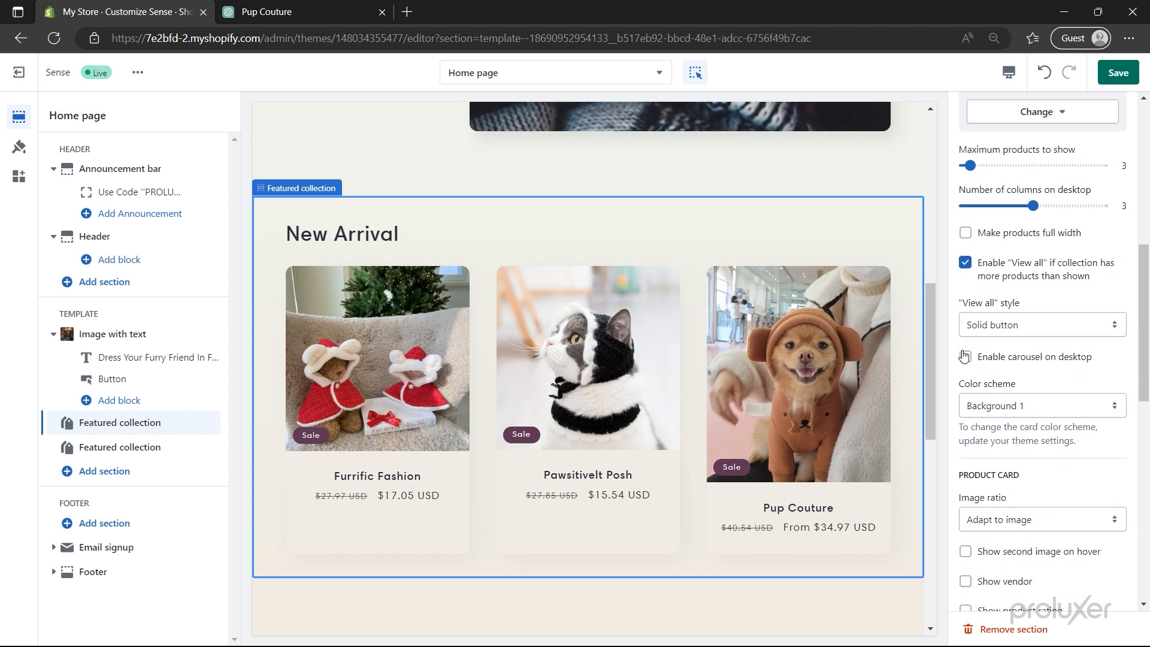
scroll(964, 355, "down", 5)
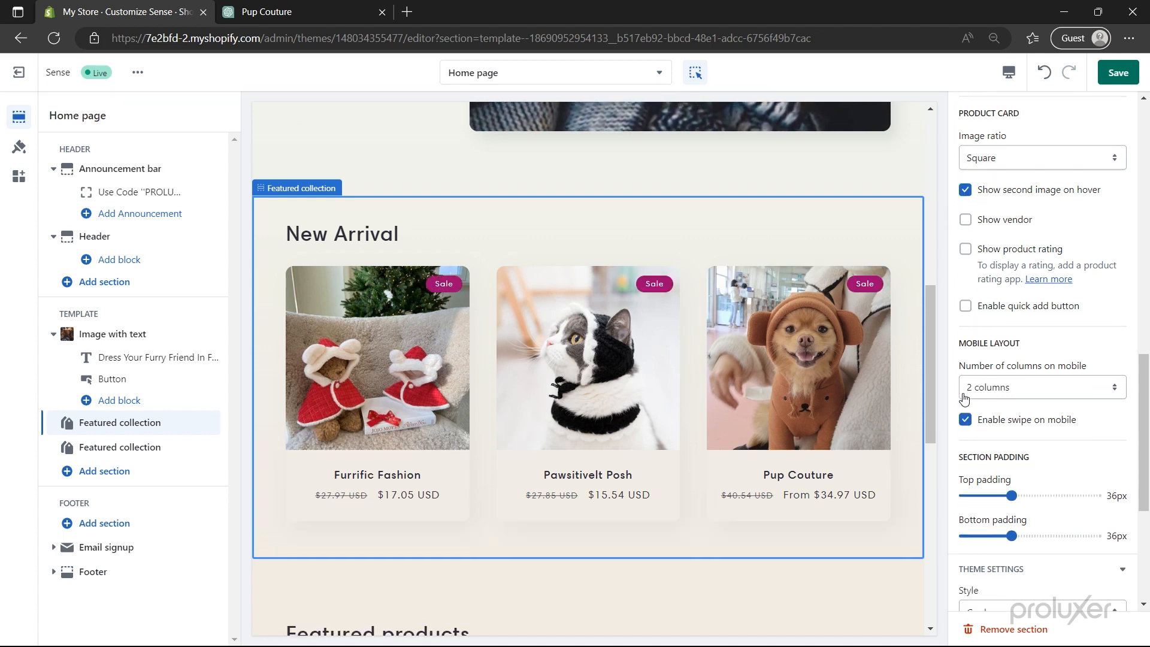
scroll(963, 399, "down", 5)
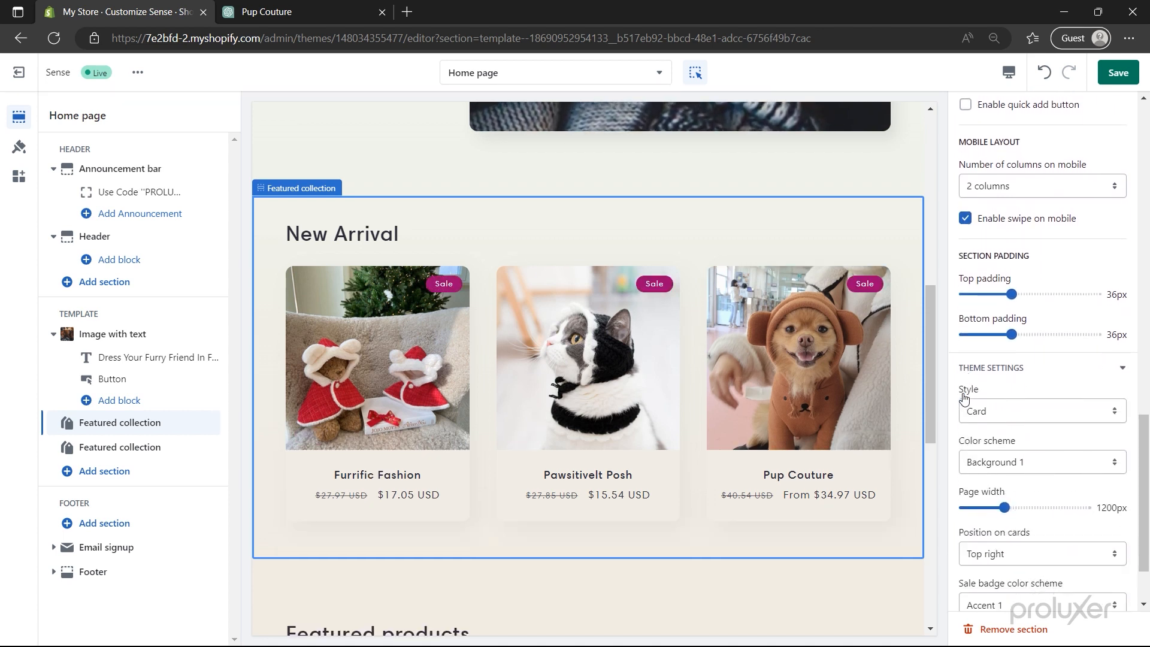
left_click(982, 326)
left_click(985, 363)
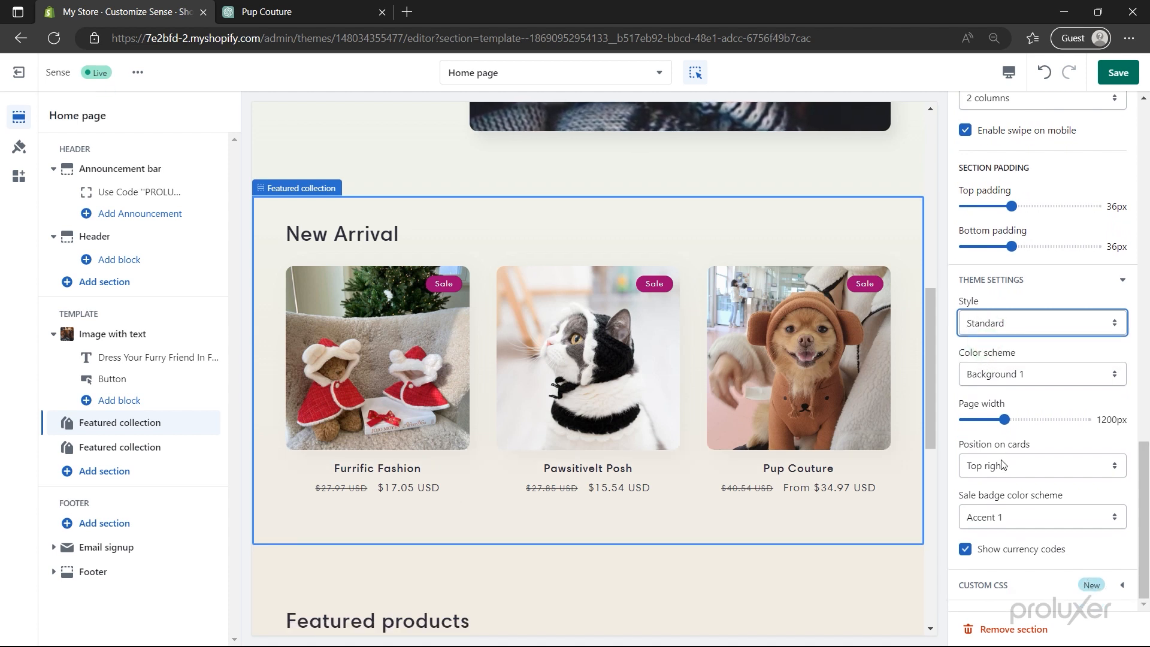
- Place the sale badges at the top right of the cards and save the theme
left_click(1003, 465)
left_click(1004, 510)
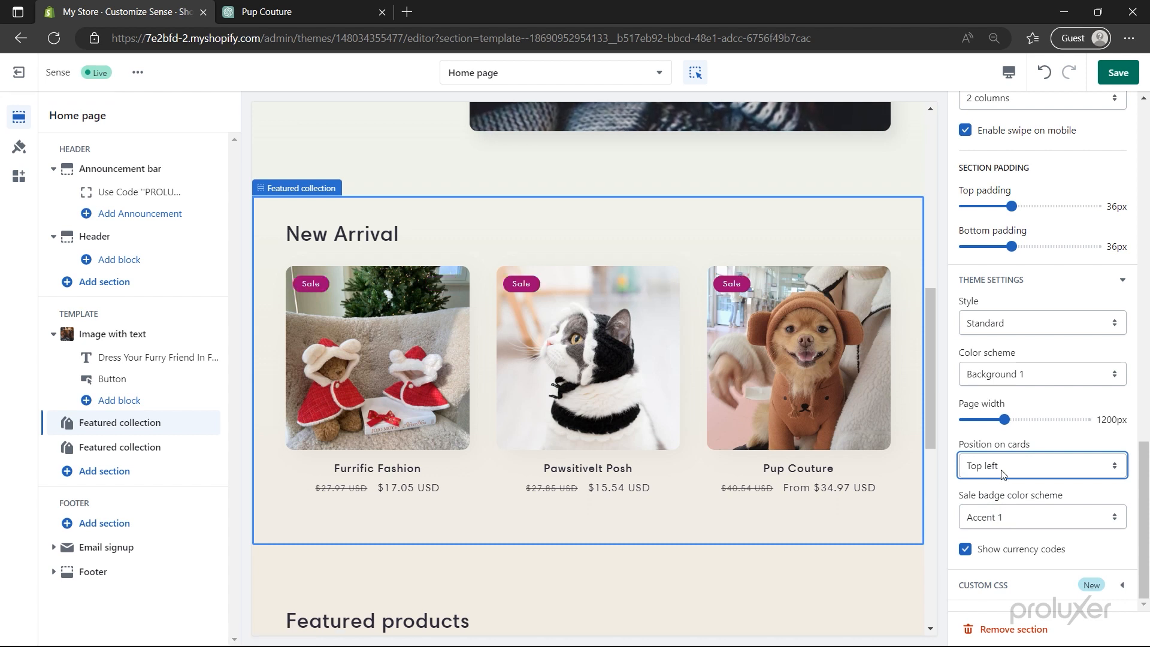
left_click(1003, 472)
left_click(1000, 523)
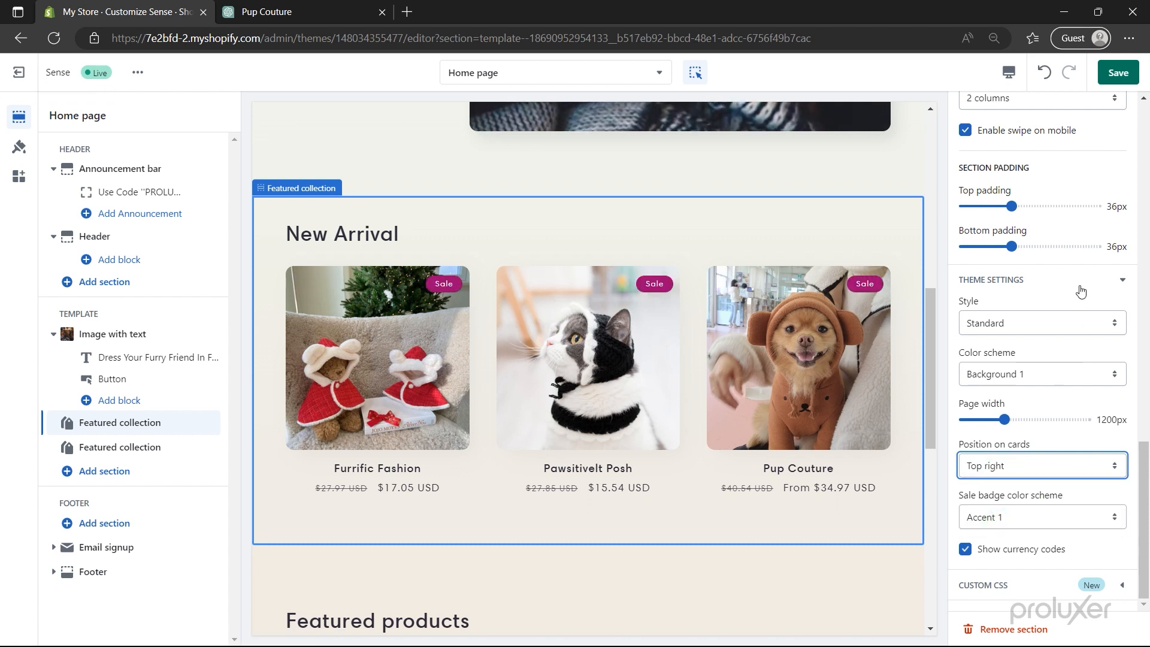
left_click(1118, 73)
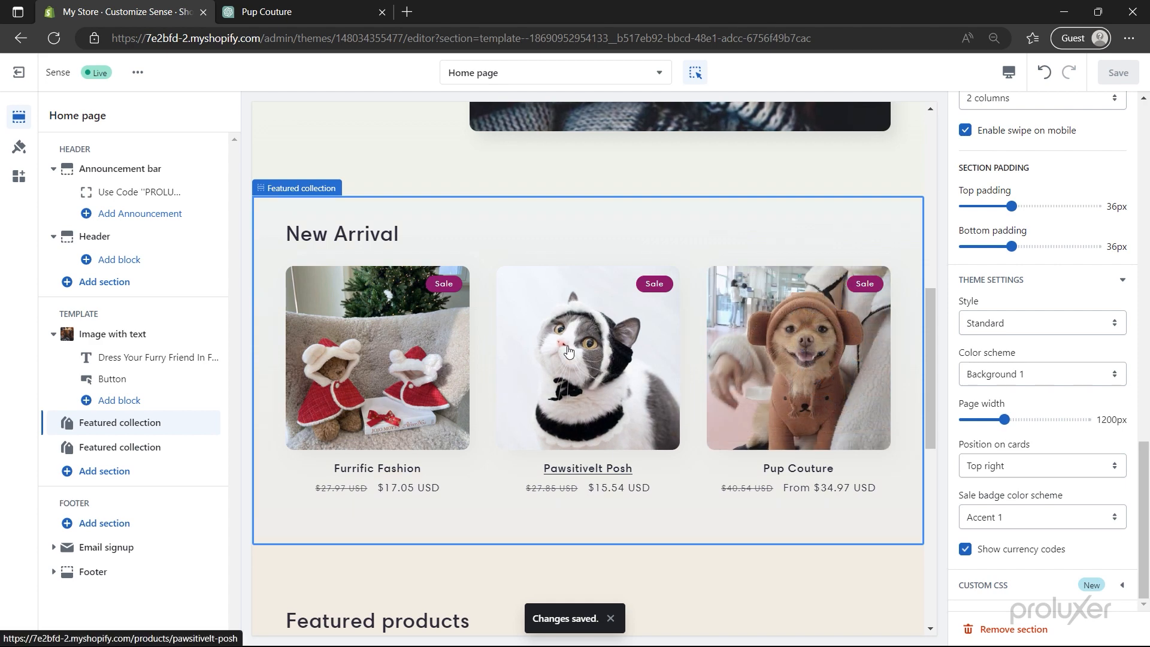
left_click(146, 450)
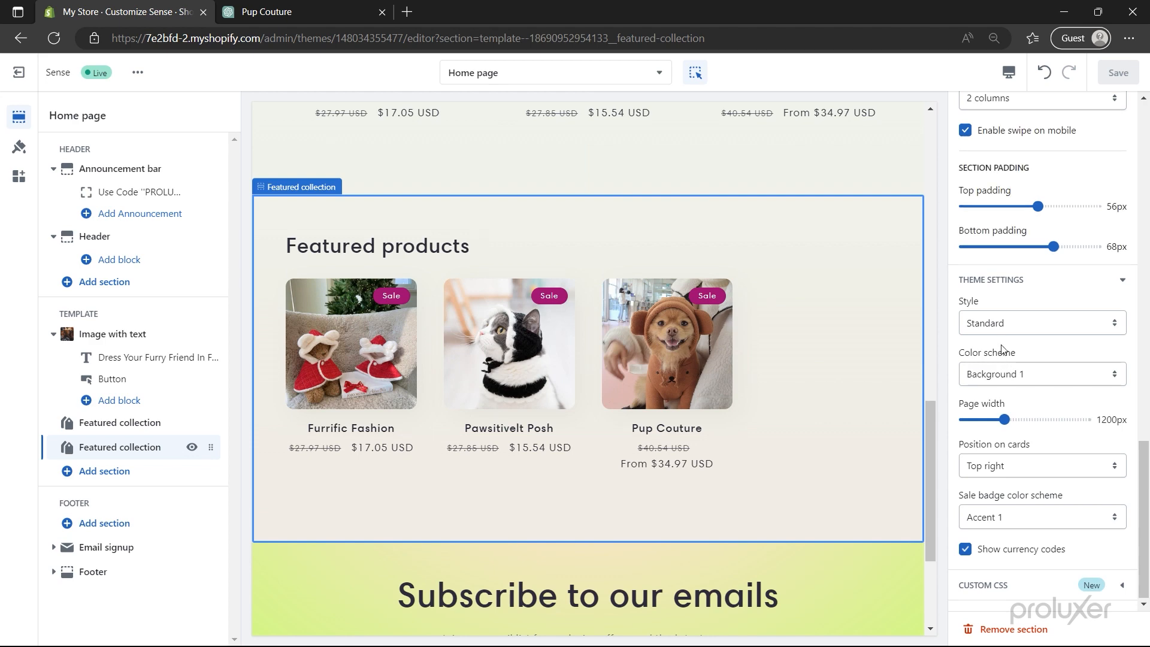
- Change the second Featured products section's collection to Dog's and save the theme
scroll(1002, 367, "up", 7)
scroll(1003, 350, "up", 8)
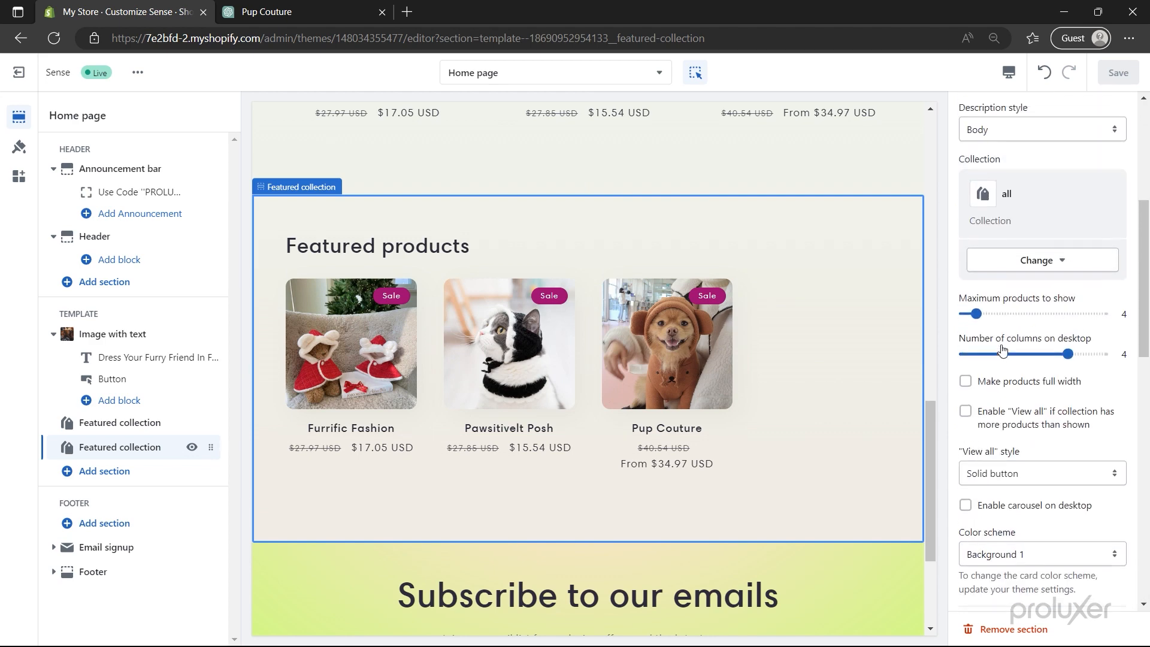
mouse_move(1068, 432)
left_mouse_down()
mouse_move(1034, 433)
mouse_move(1067, 433)
left_mouse_up()
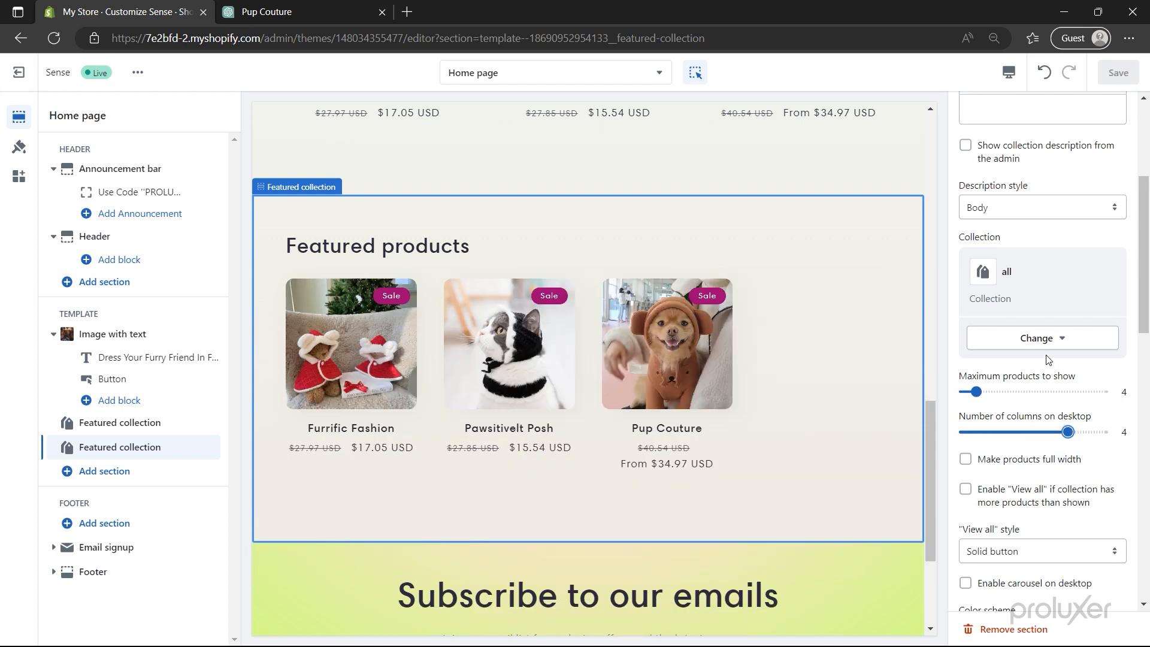
left_click(1048, 338)
left_click(1045, 374)
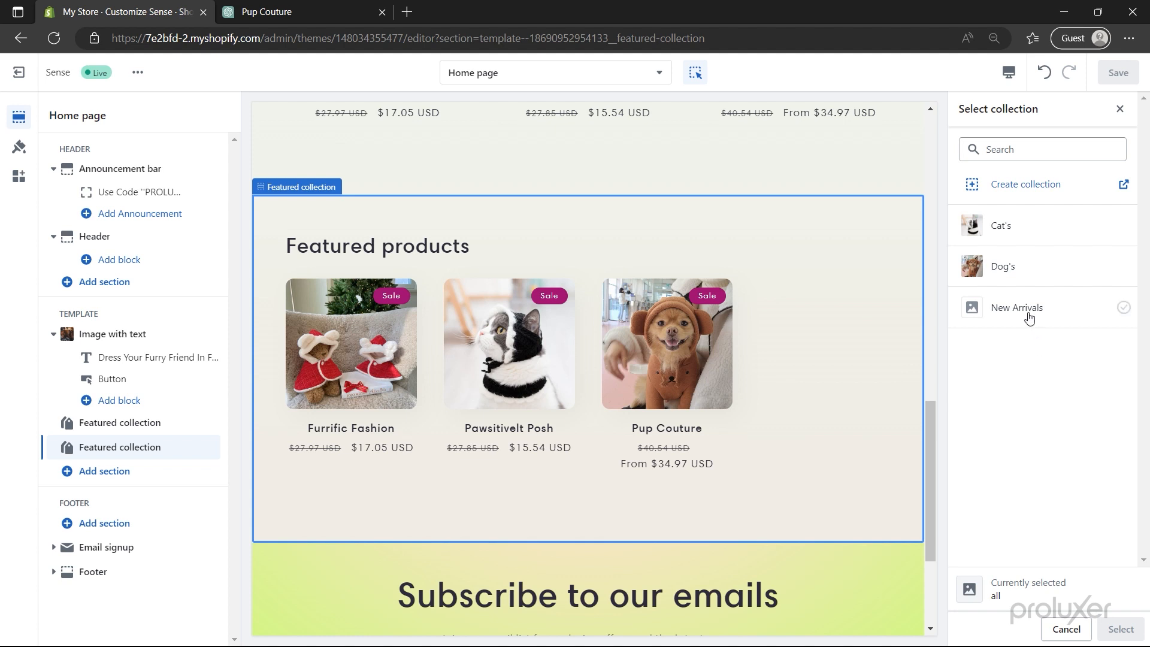
left_click(1012, 276)
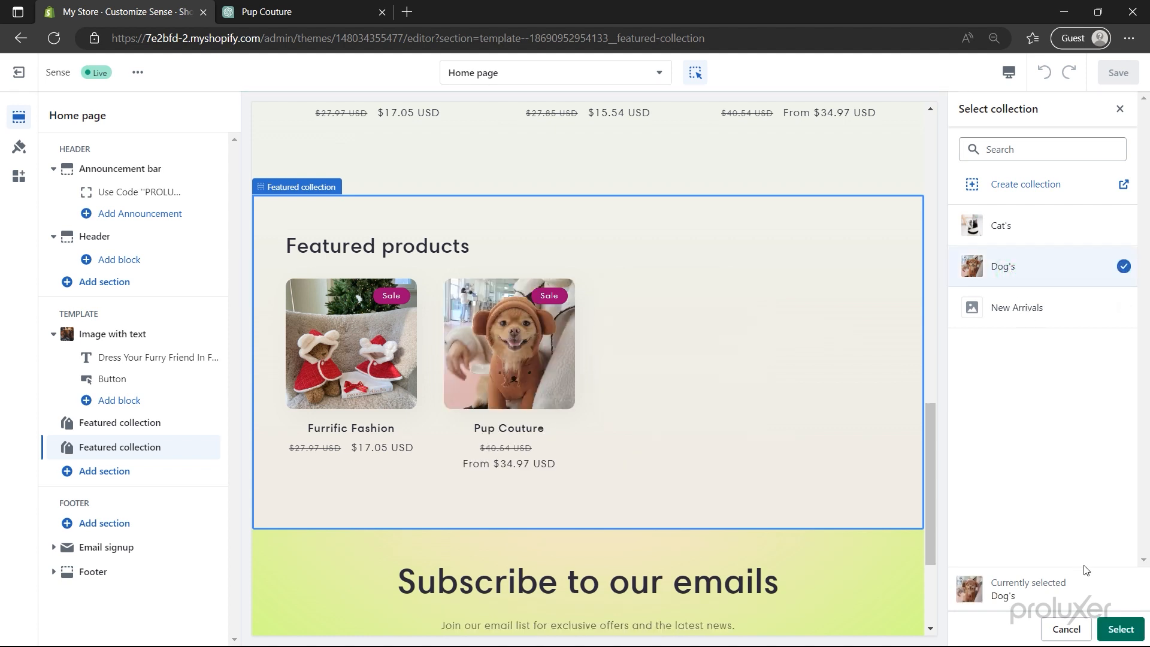
left_click(1118, 629)
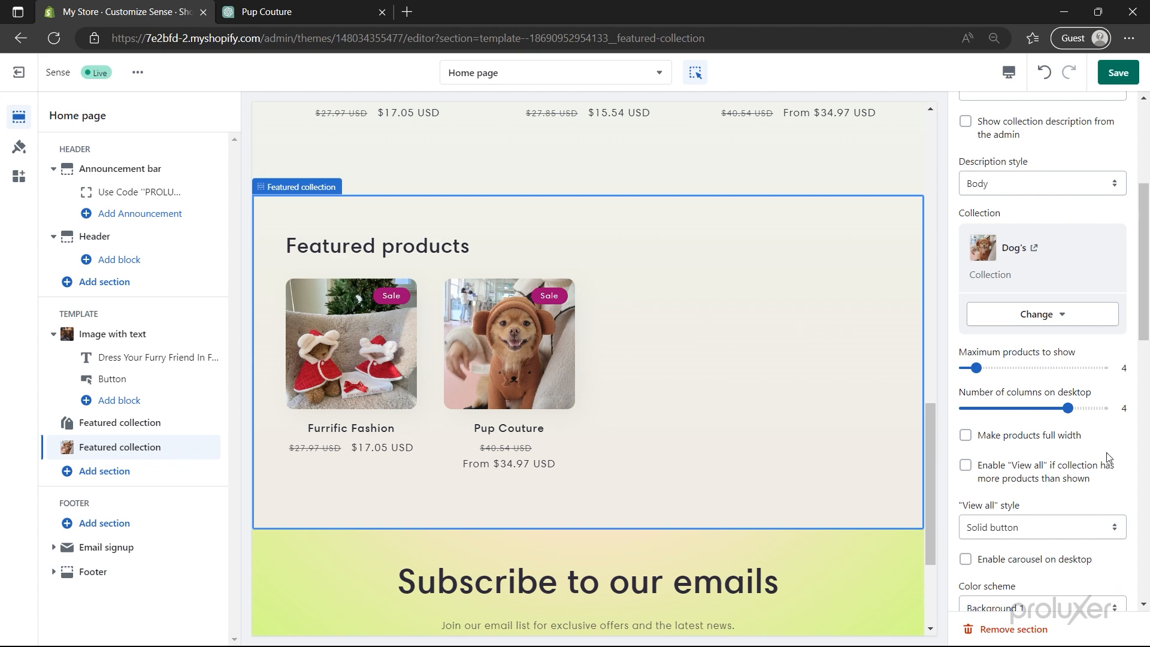
left_click(1117, 73)
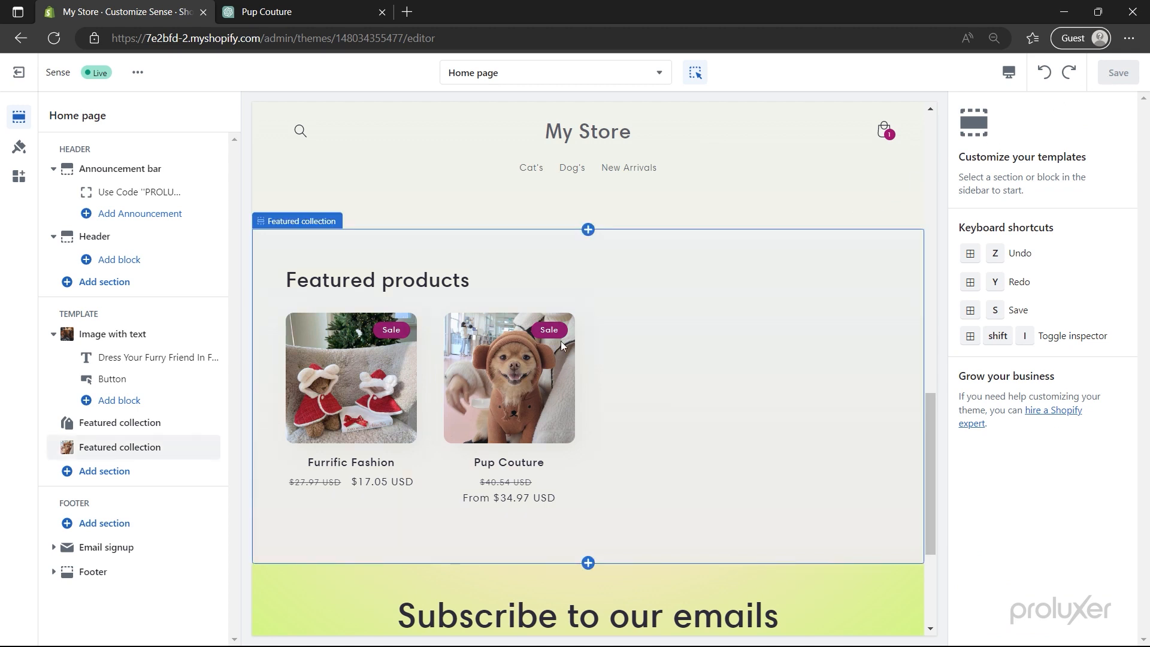
- Add a Collapsible content section and delete its fourth row
left_click(119, 472)
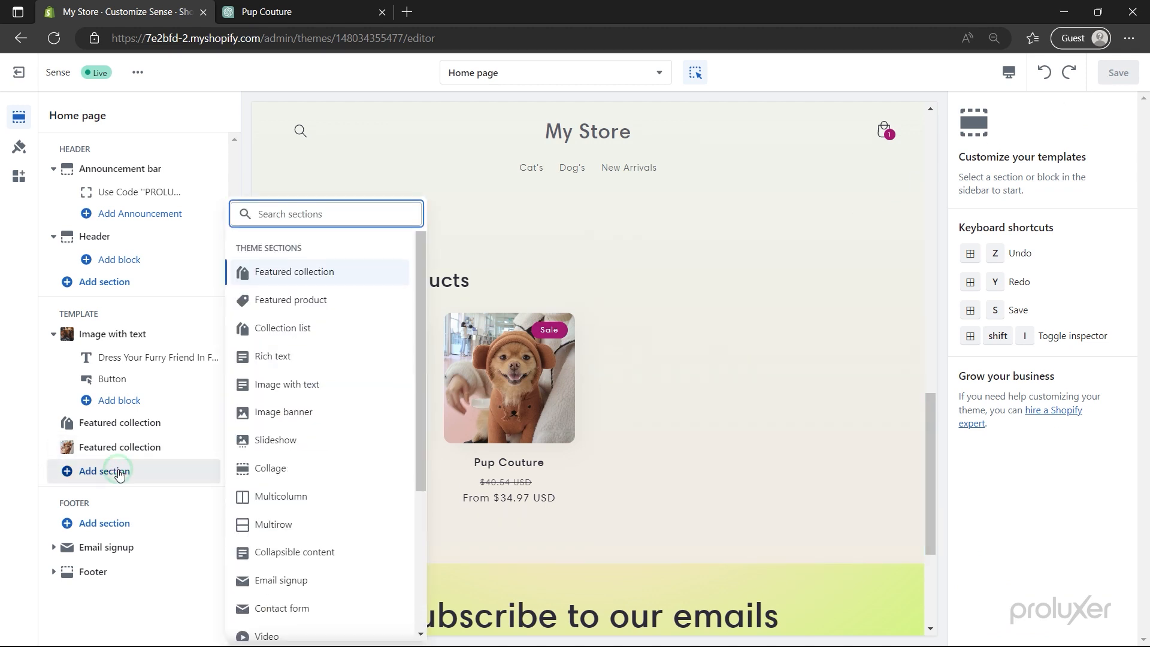
left_click(293, 553)
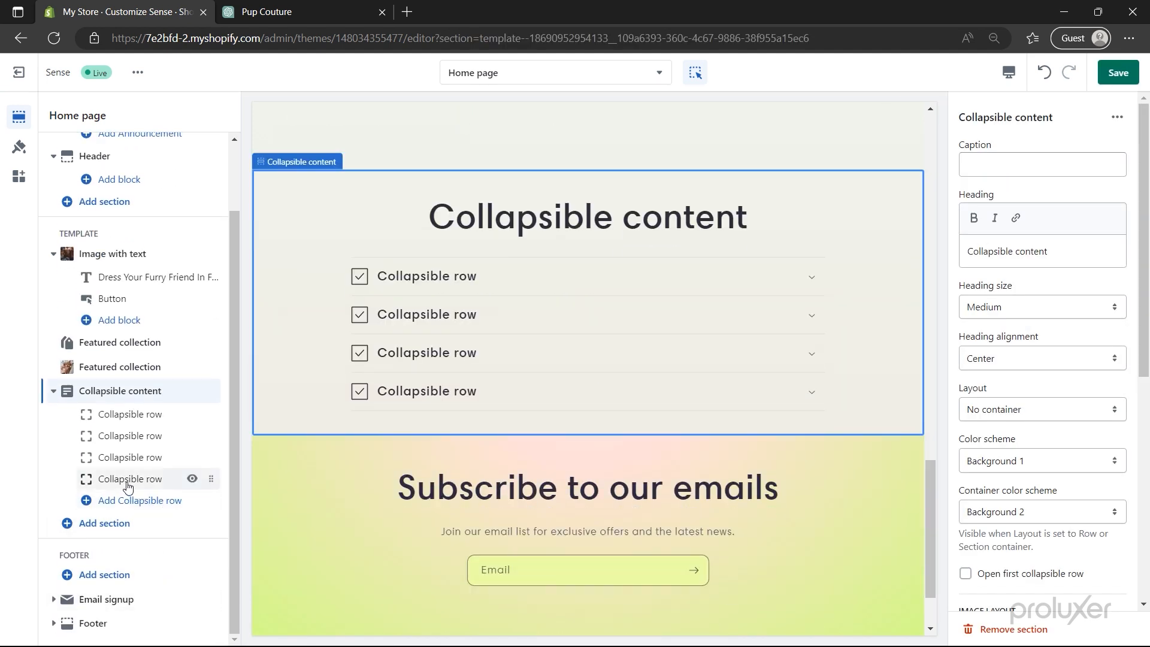
left_click(128, 479)
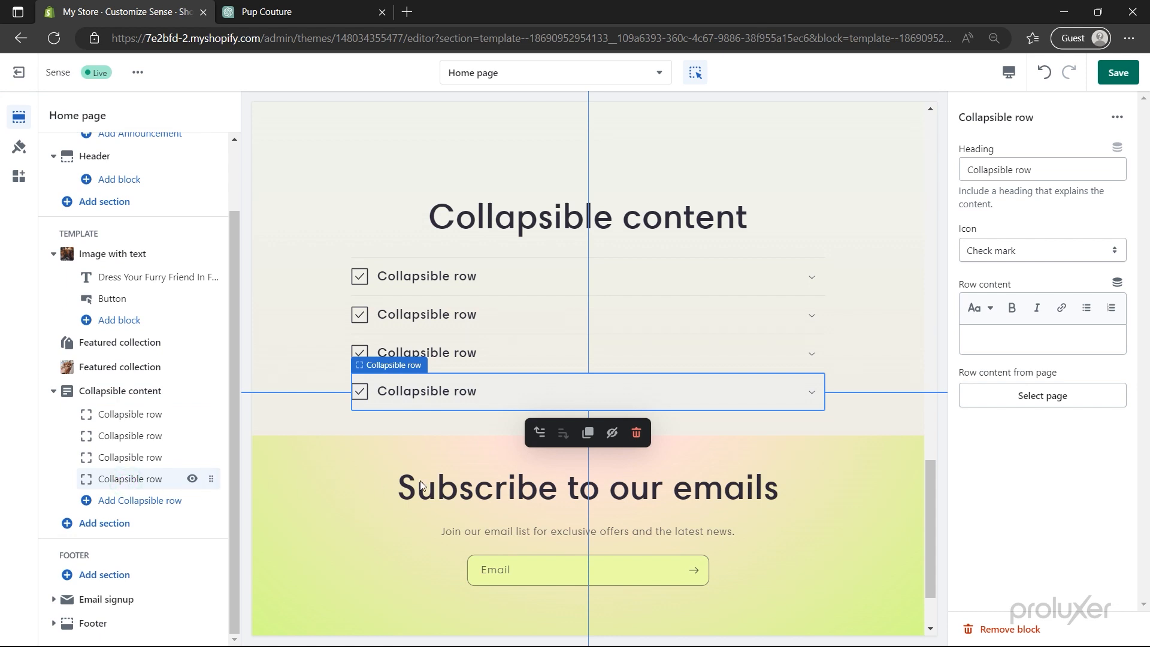
left_click(636, 434)
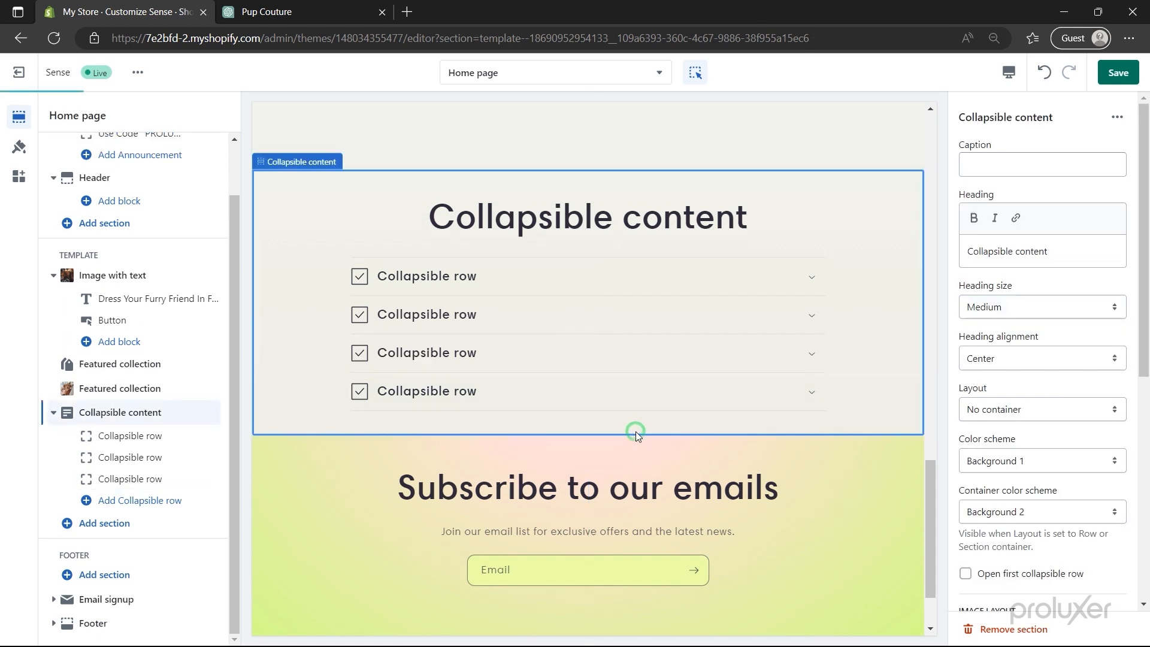
- Title the section 'FAQ's' with a Medium, left-aligned heading
triple_click(1026, 252)
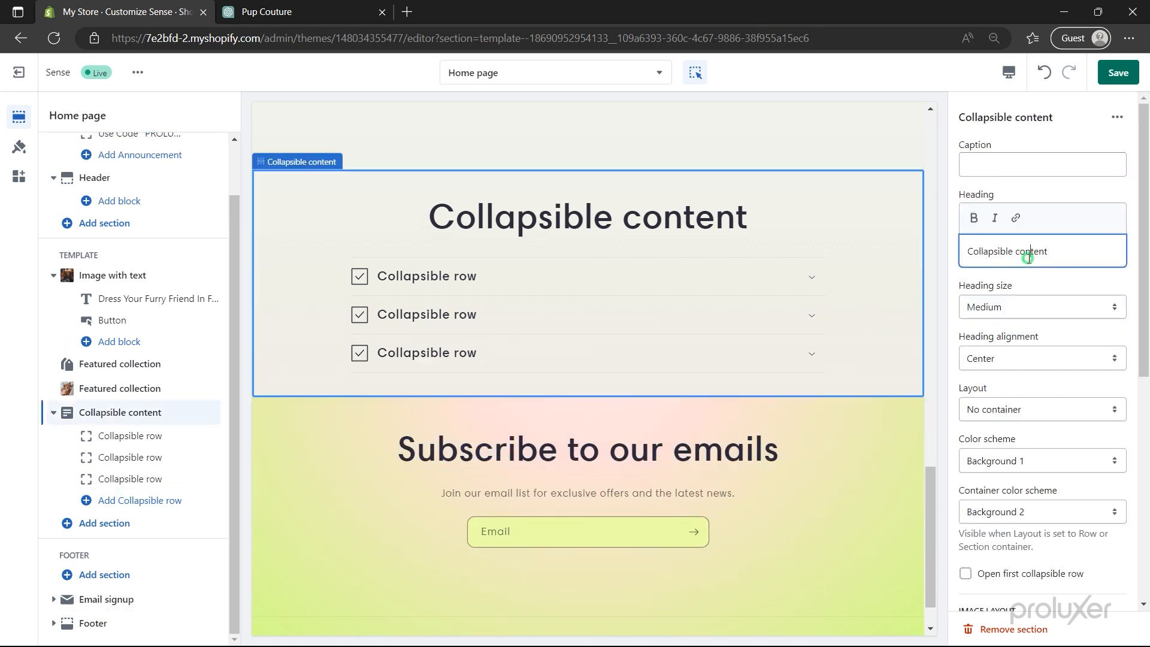
type("FAQ's")
left_click(1026, 308)
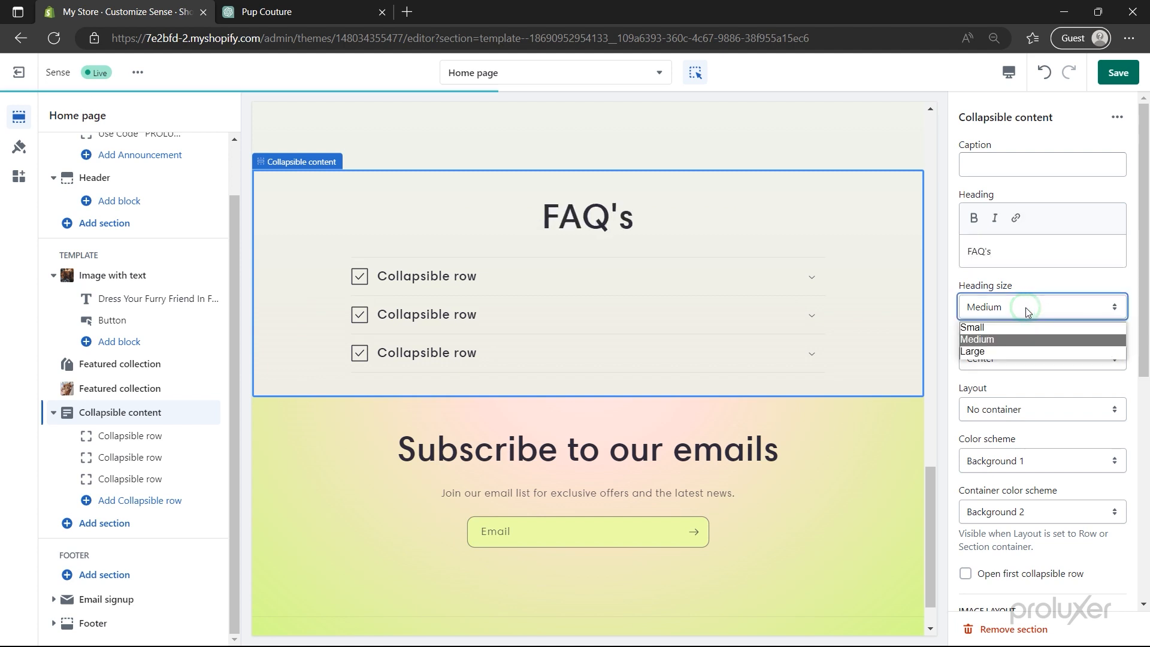
left_click(1026, 326)
left_click(1030, 309)
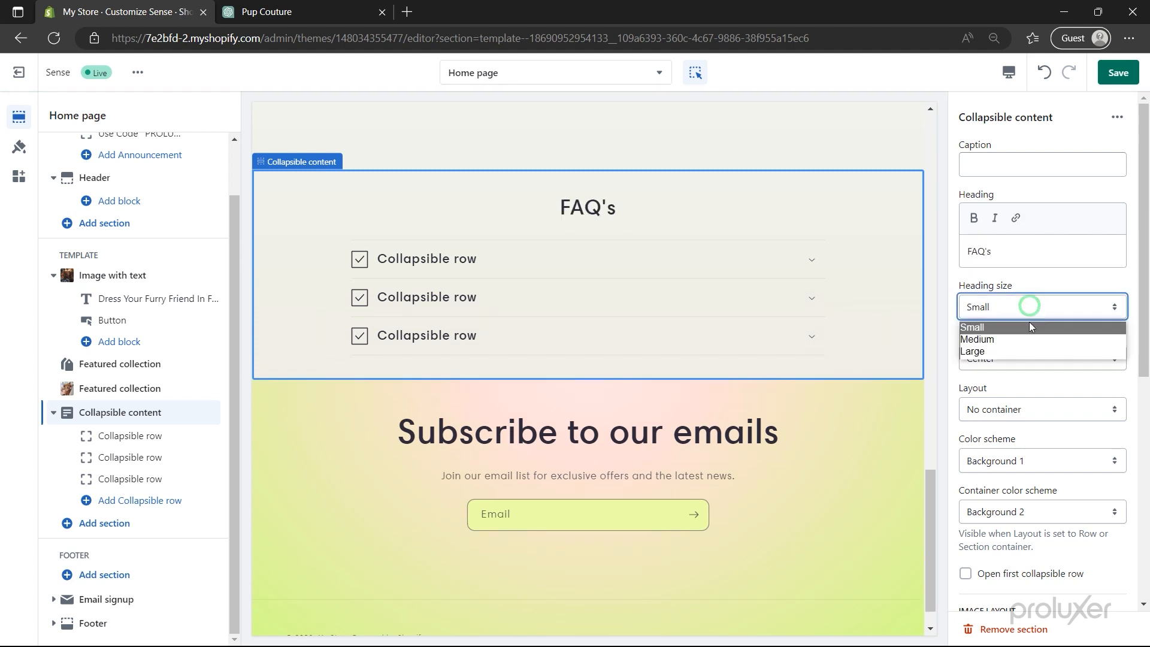
left_click(1030, 340)
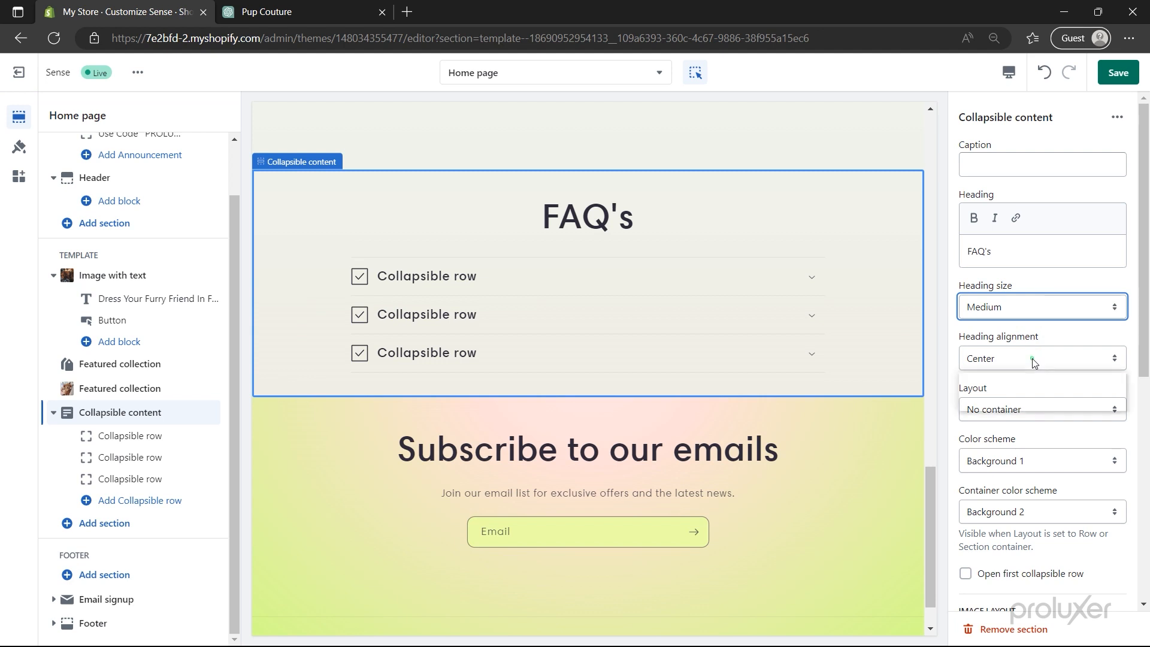
left_click(1033, 358)
left_click(1024, 375)
- Set the section layout to Row container
scroll(1026, 384, "down", 1)
scroll(1026, 384, "down", 1)
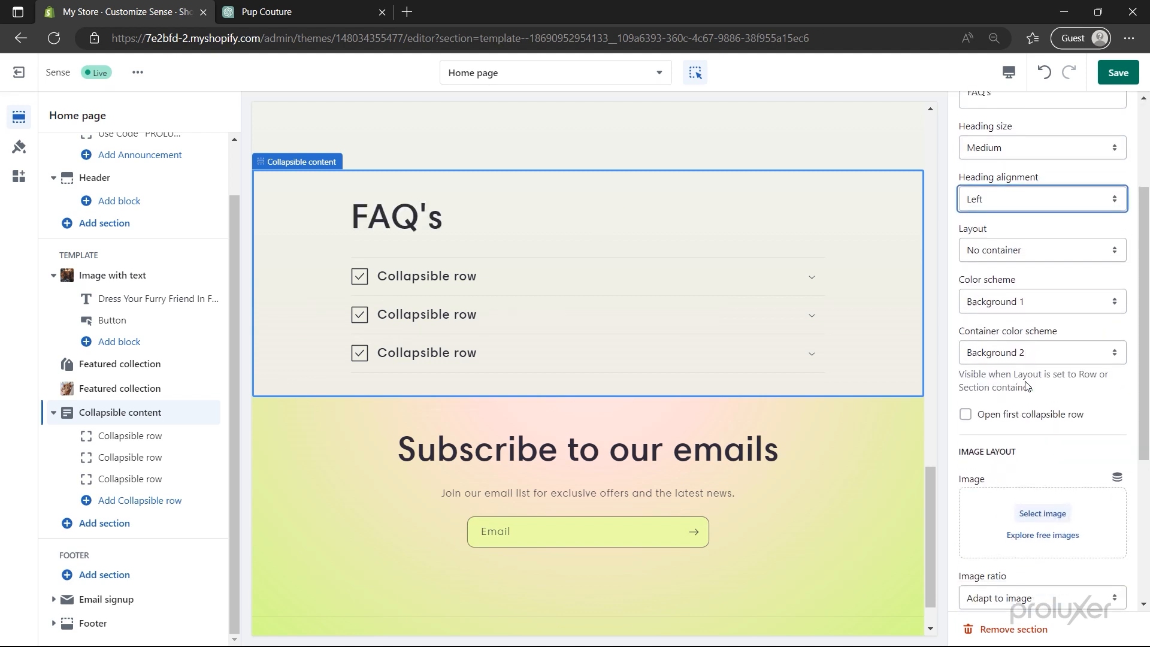
left_click(1026, 250)
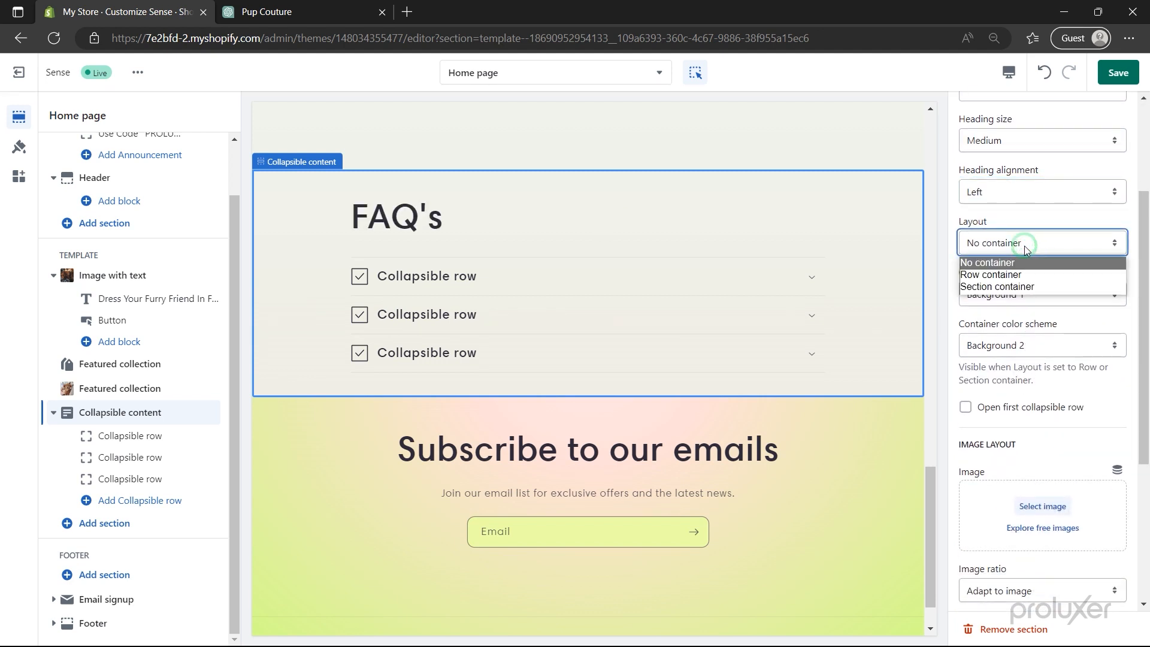
left_click(1021, 274)
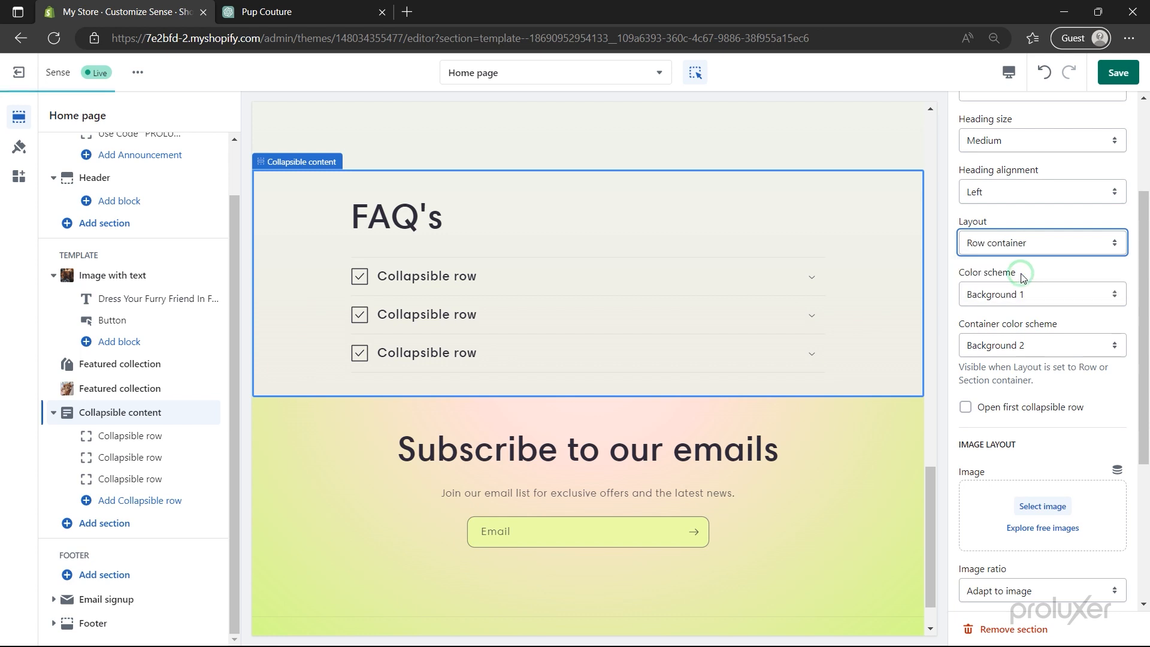
left_click(135, 441)
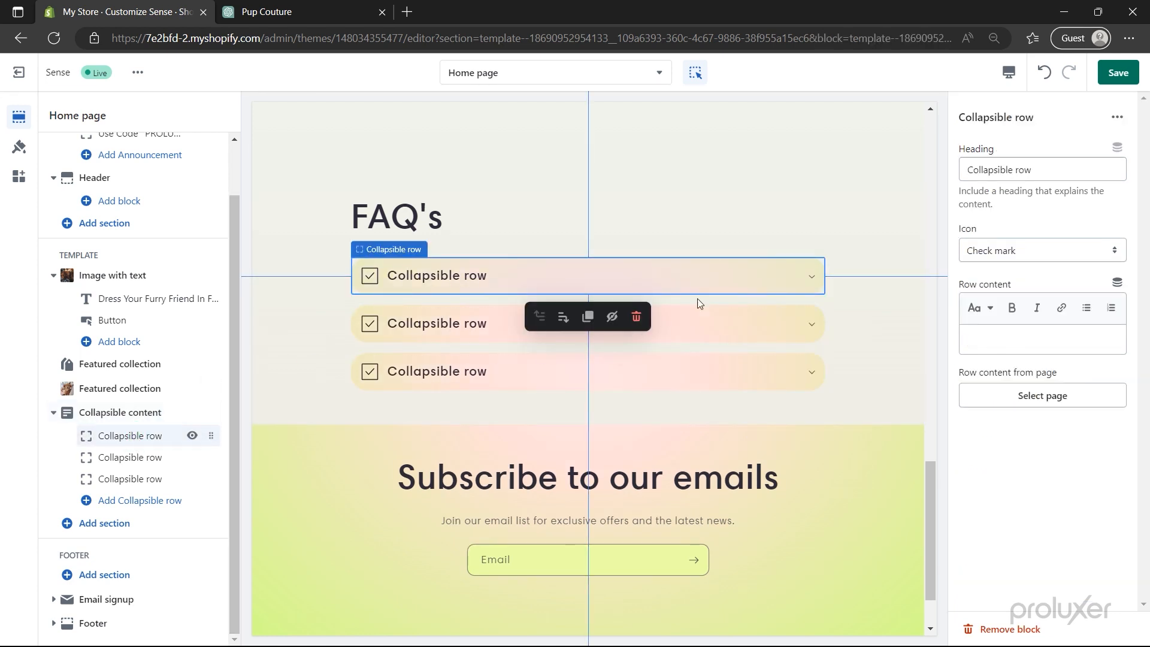
- Fill the first two FAQ rows with the sizing and materials questions and their answers
triple_click(1021, 169)
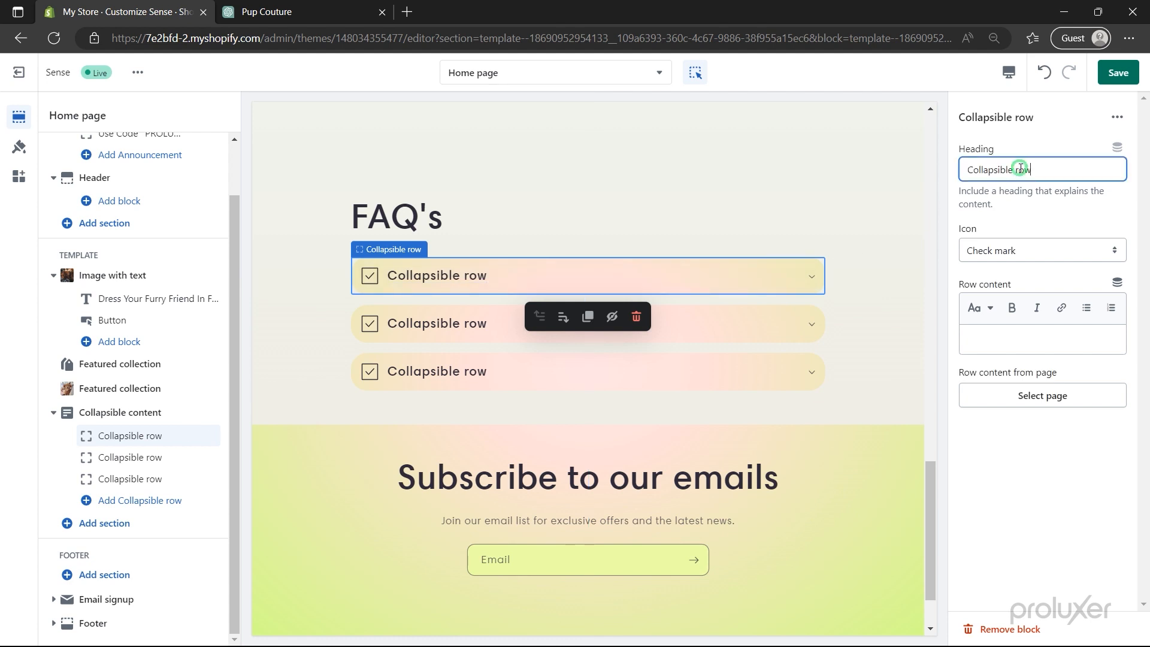
type("What sizes are available at Pup Couture?")
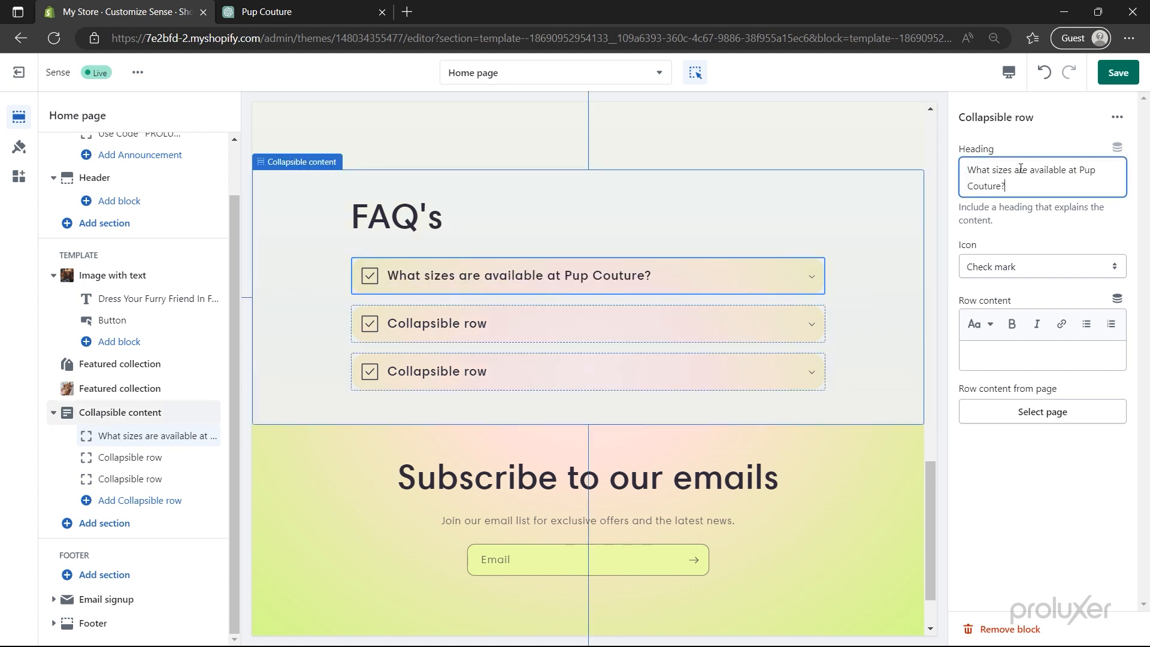
type("Pup Couture offers a variety of sizes to fit dogs of all breeds and sizes. Our sizing chart makes it easy to find the perfect fit for your furry friend.")
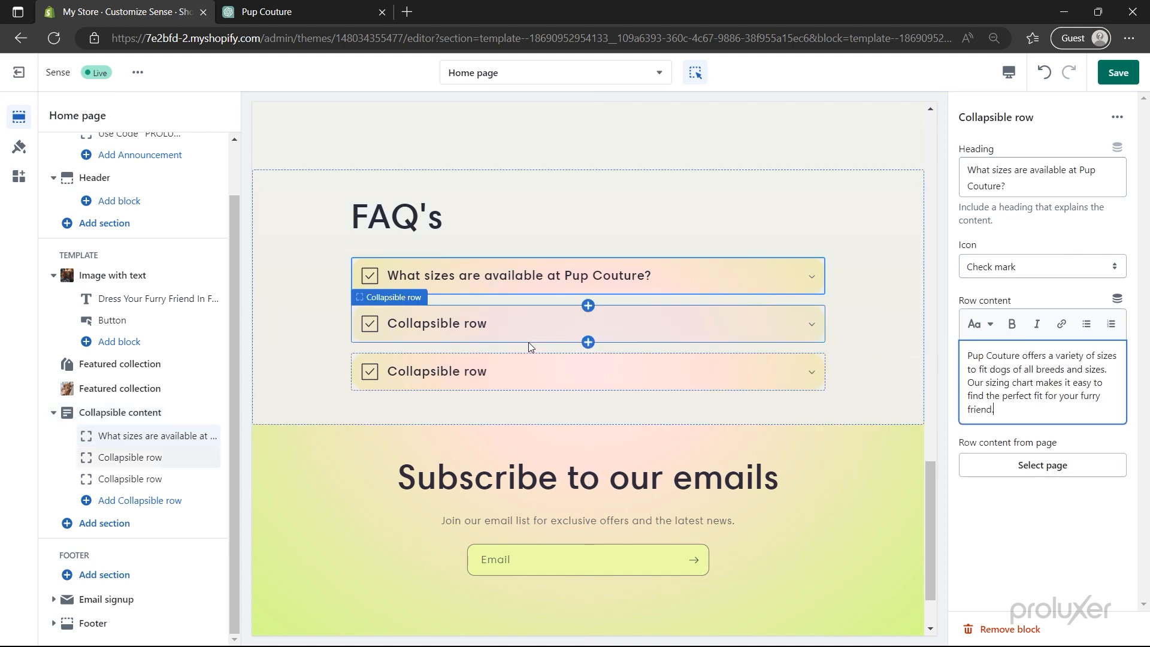
left_click(130, 457)
triple_click(995, 173)
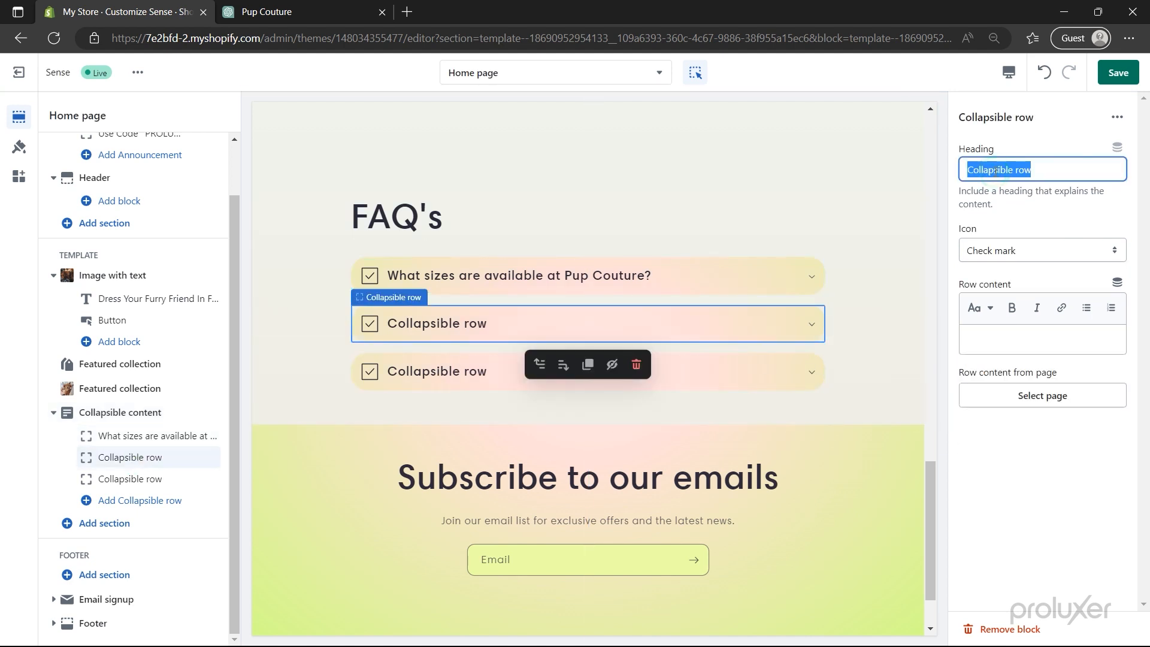
type("What materials are used in Pup Couture clothing?")
left_click(984, 358)
type("Pup Couture uses high-quality materials that are both durable and comfortable for your dog.")
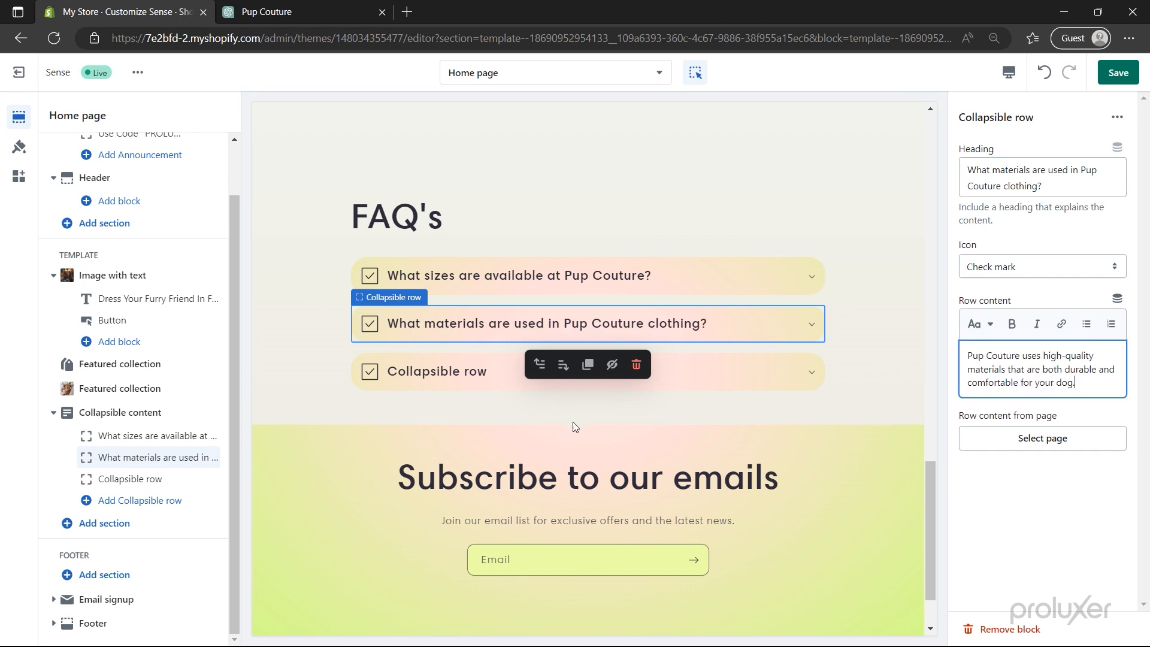
left_click(169, 464)
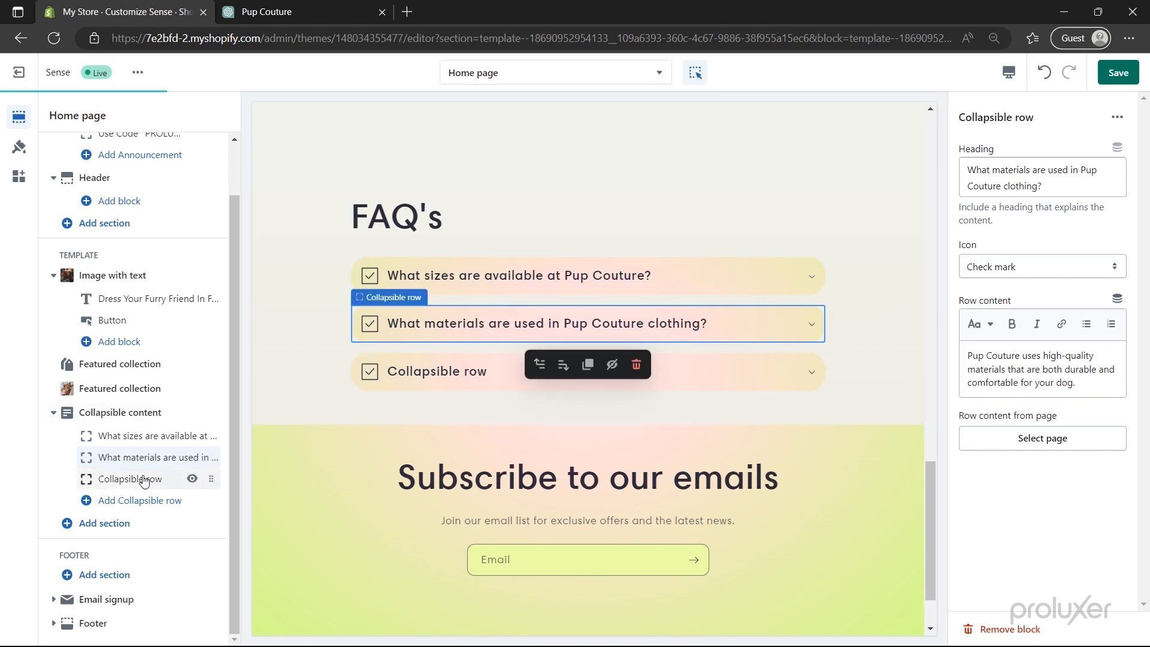
- Fill the third FAQ row with the payment methods question and its answer (credit cards, PayPal)
left_click(144, 479)
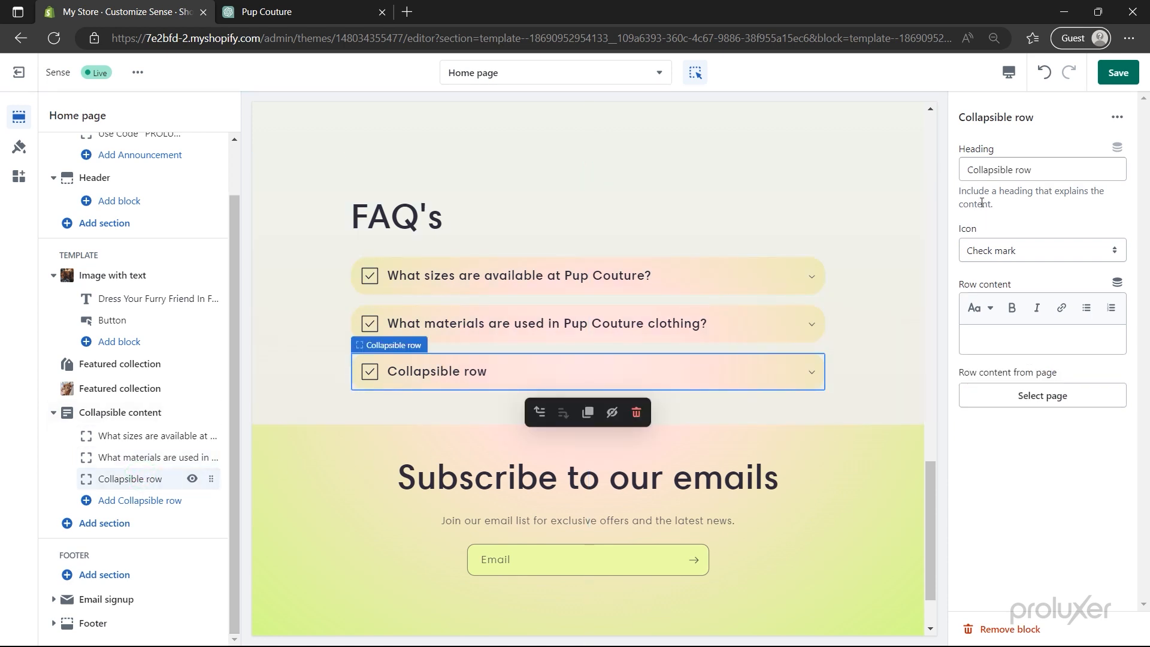
triple_click(1002, 170)
type("What payment methods do you accept?")
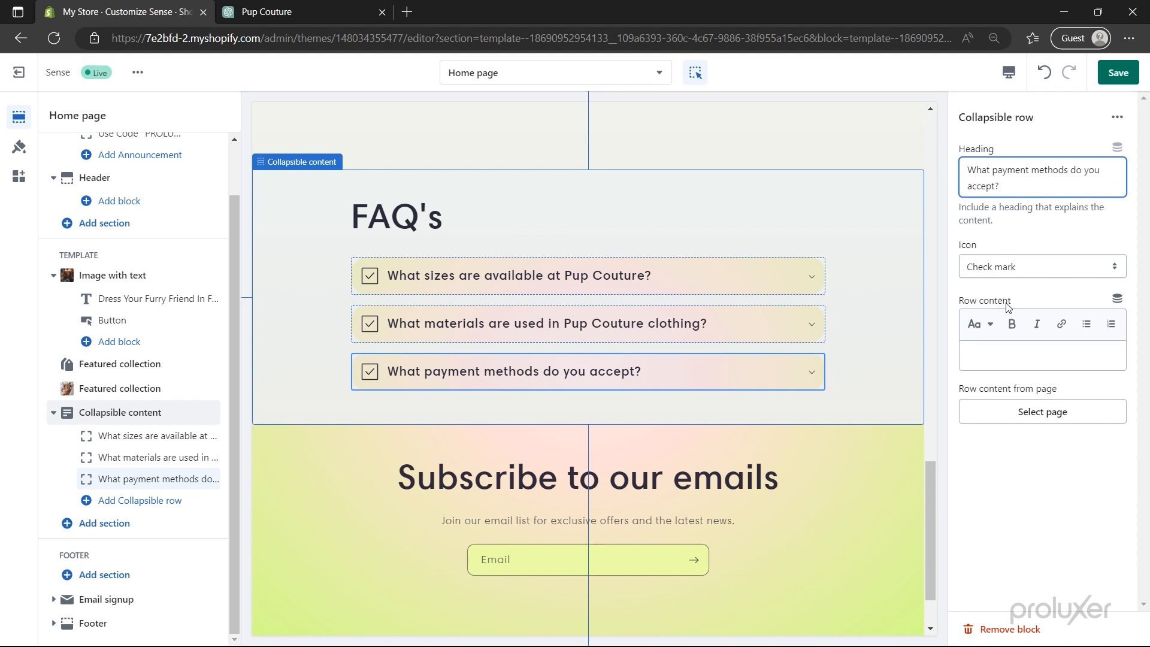
left_click(1004, 362)
type("We accept all major payment methods such as credit cards, PayPal.")
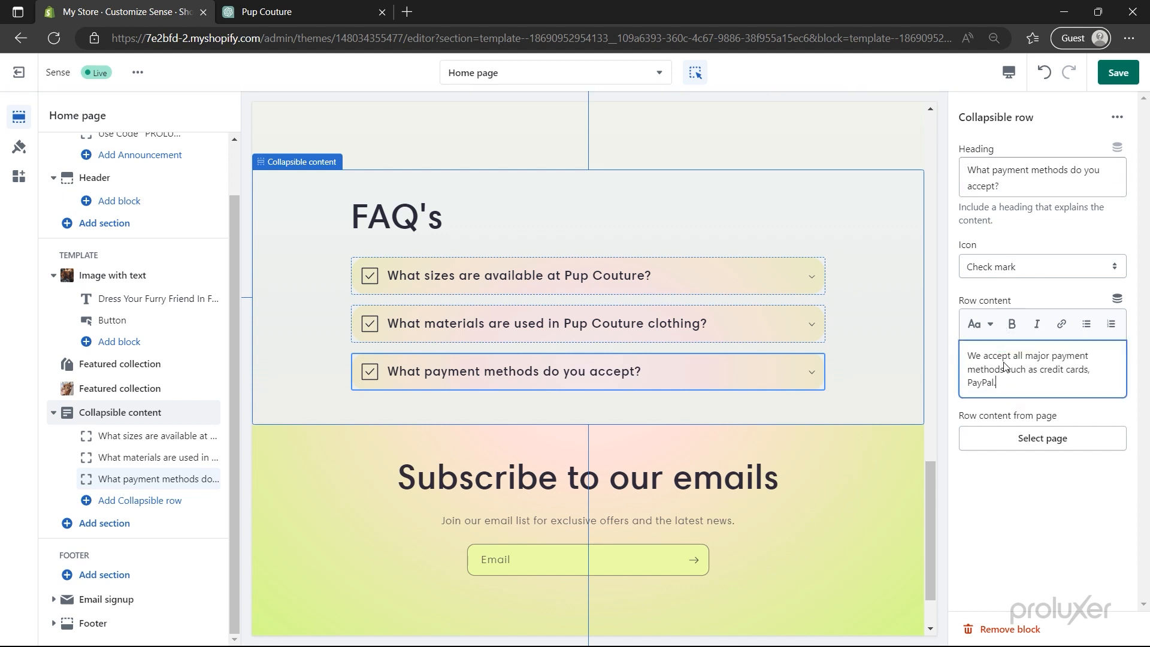
left_click(805, 373)
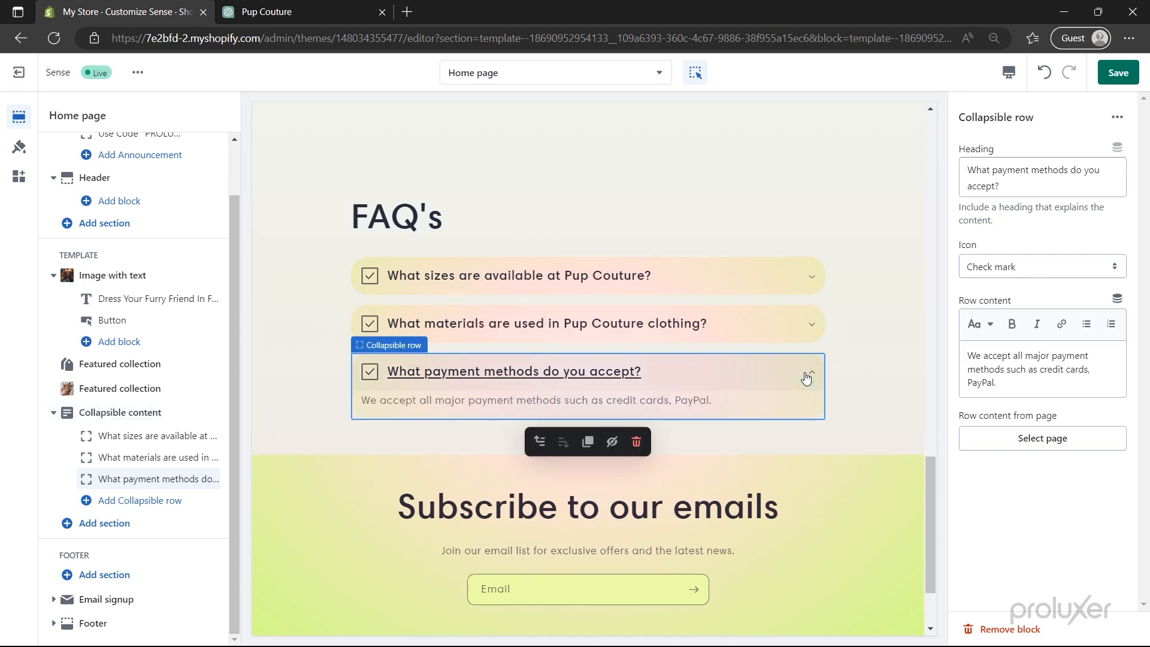
left_click(109, 415)
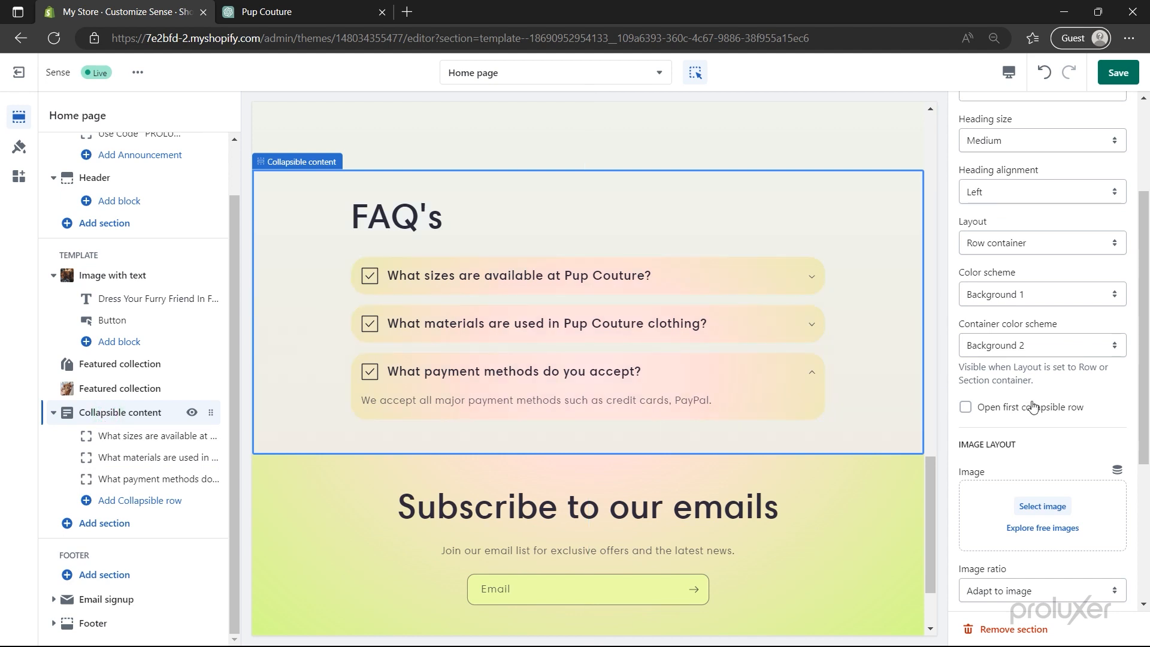
- Set the FAQ's section's bottom padding to 100px and save the theme
scroll(1032, 407, "down", 4)
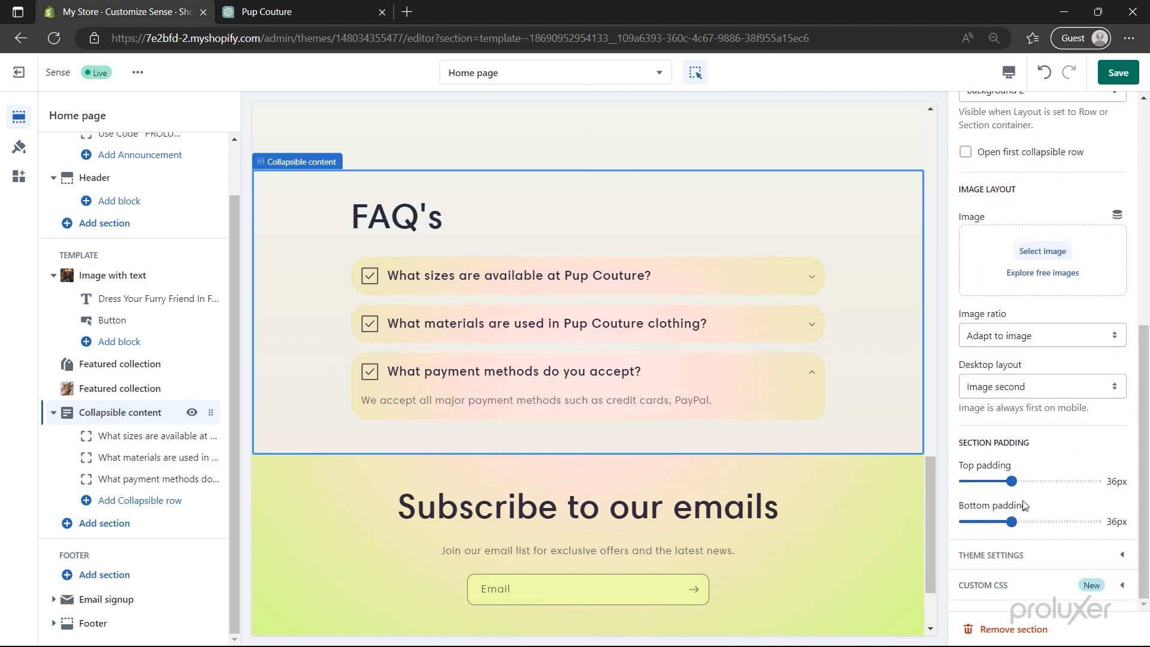
left_click_drag(1012, 520, 1104, 523)
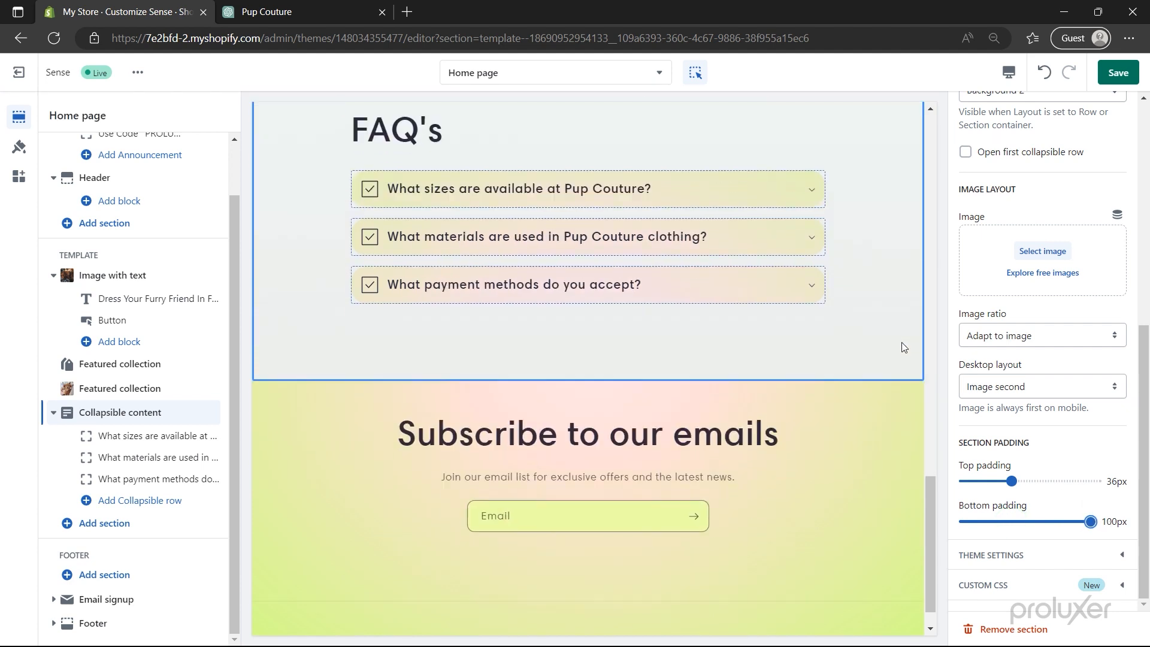
scroll(904, 344, "up", 5)
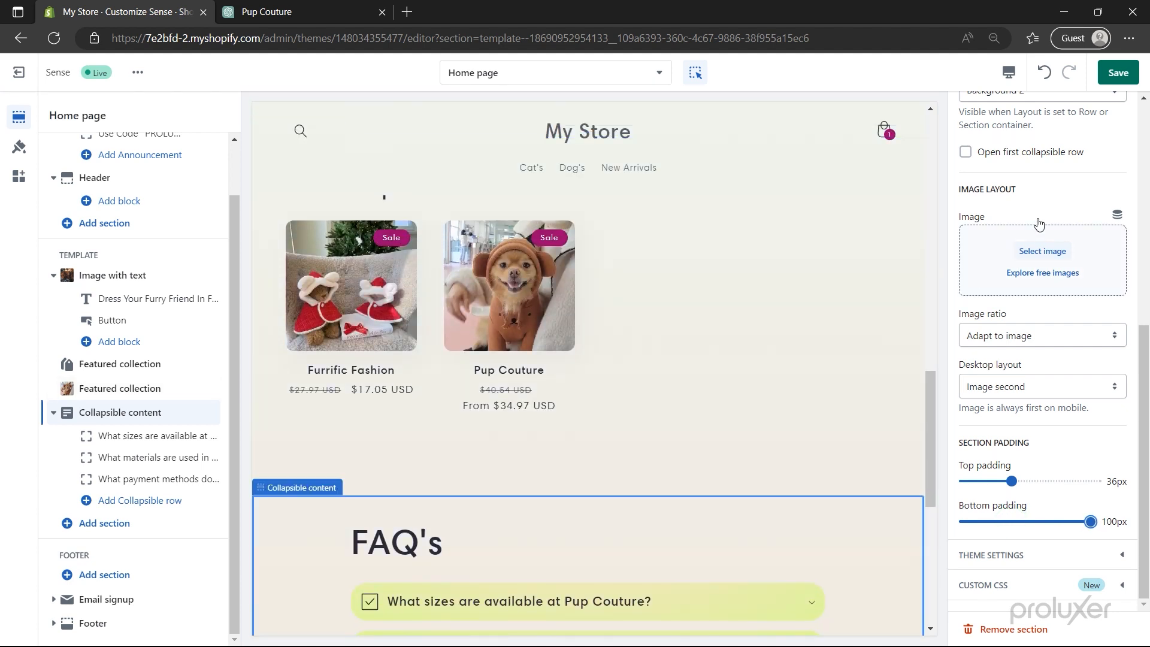
left_click(1107, 74)
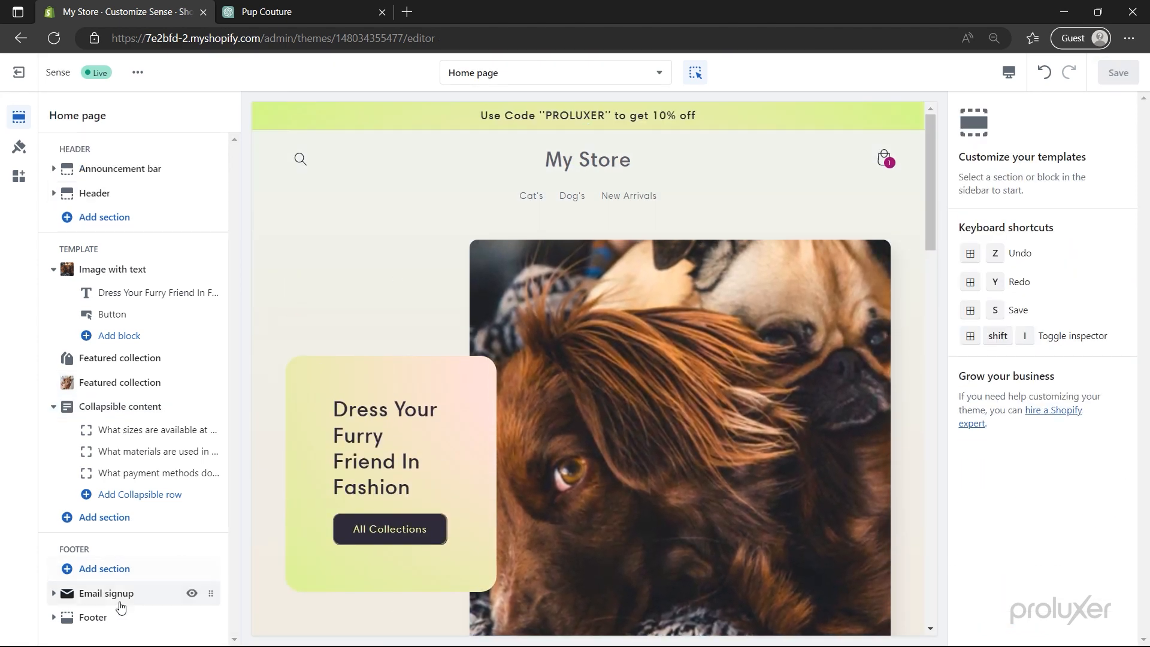
- Add a footer Menu block with the heading 'The Company' and save
left_click(101, 618)
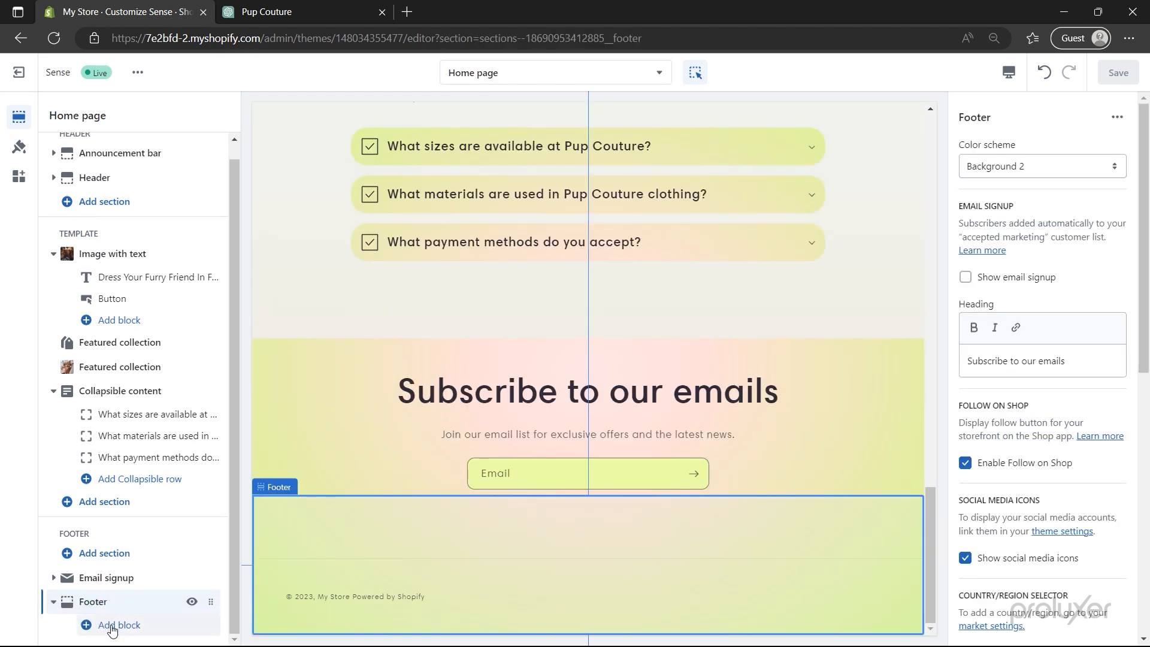
left_click(105, 624)
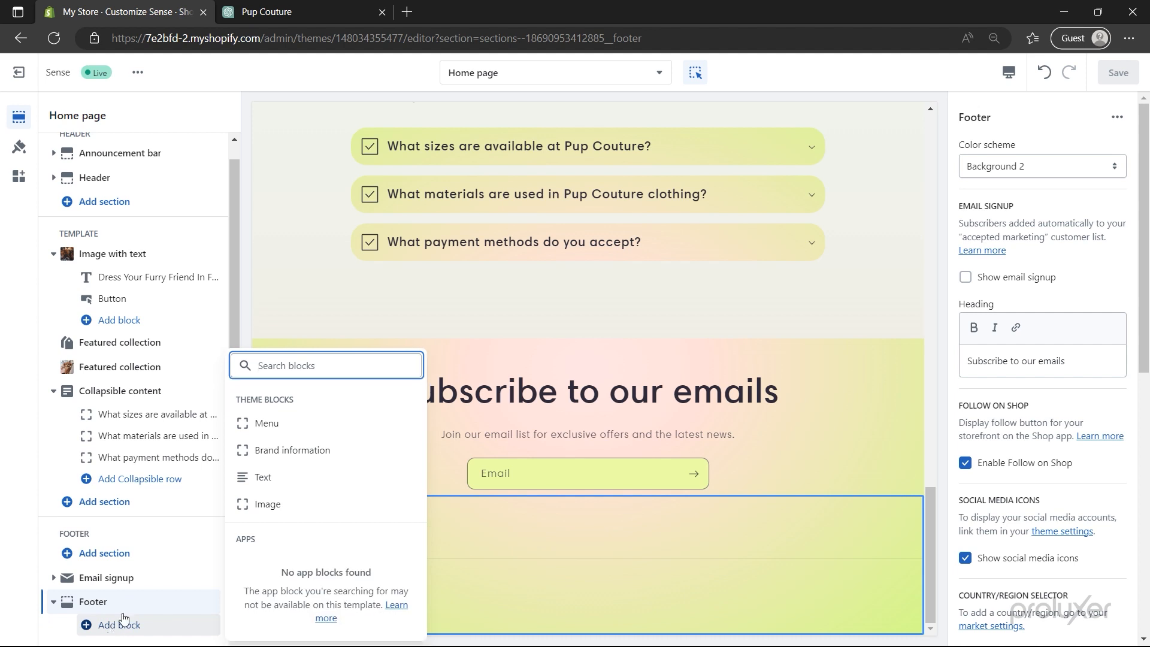
left_click(269, 422)
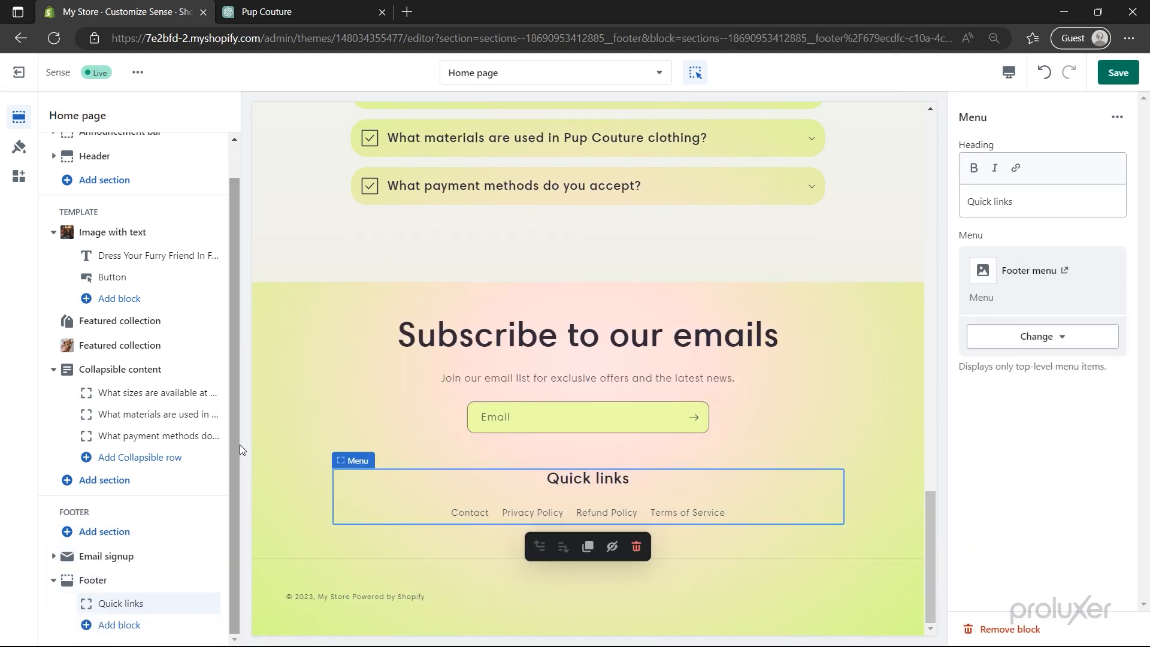
left_click(1049, 197)
key("ctrl+a")
type("The Compa")
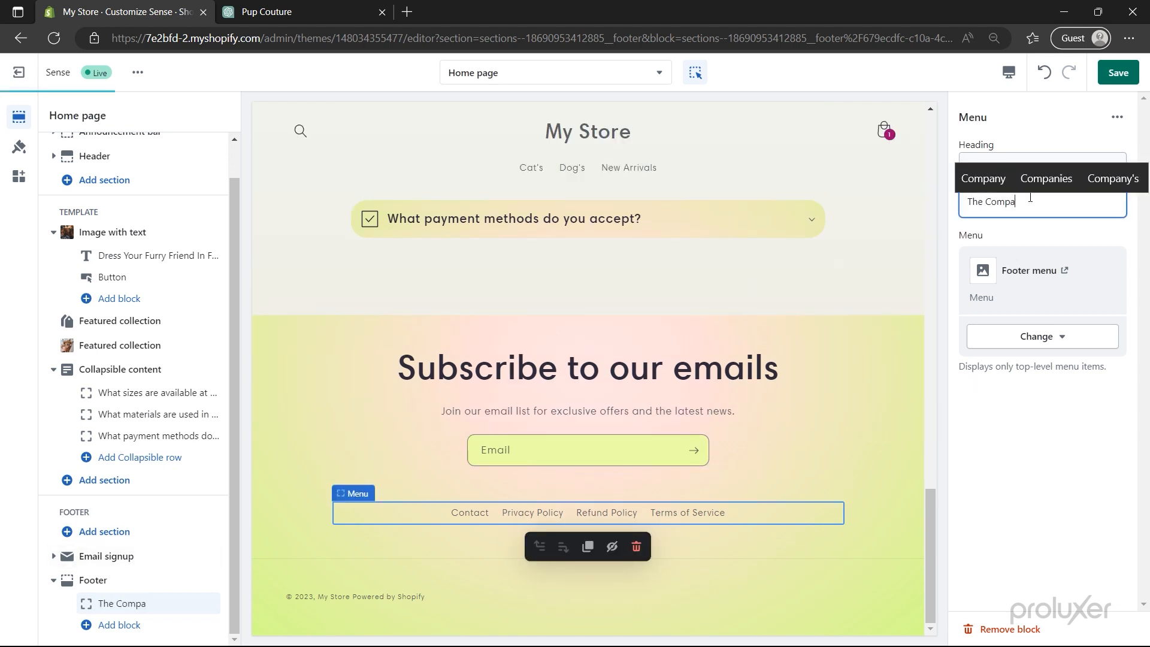
type("ny")
left_click(1032, 237)
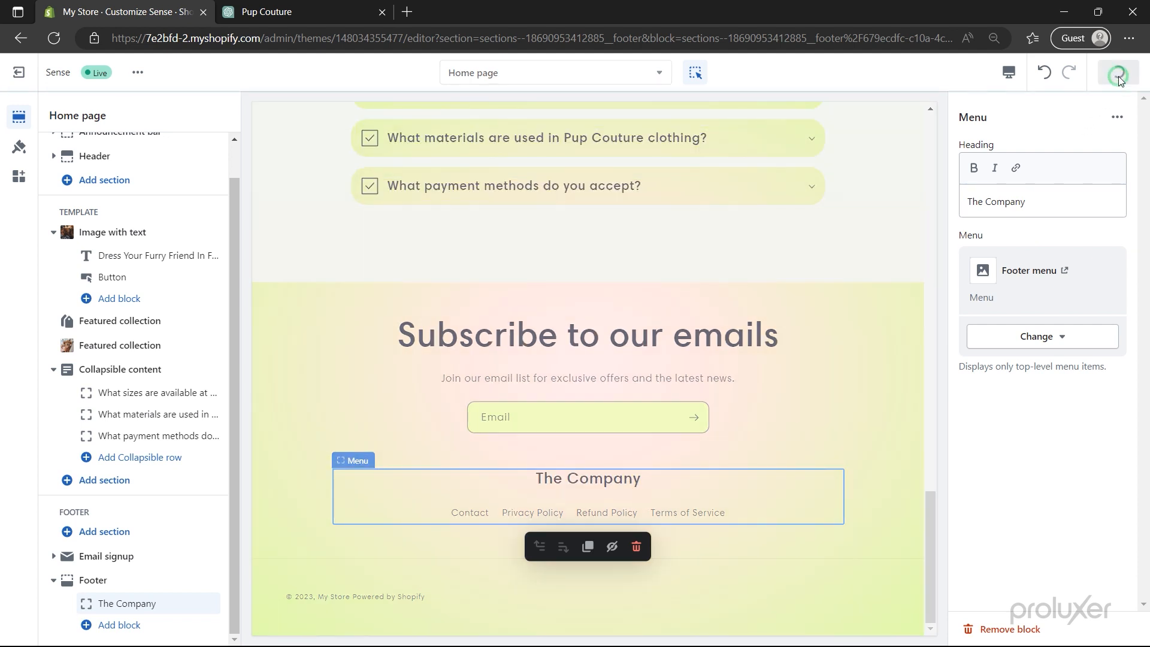
left_click(1119, 77)
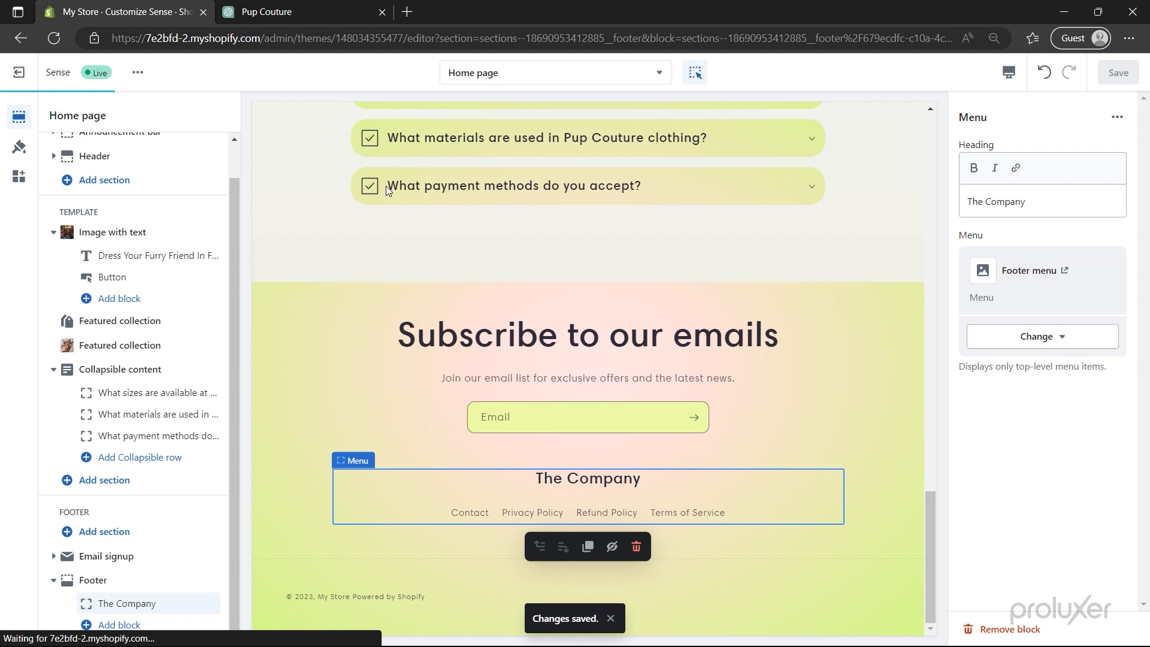
left_click(15, 155)
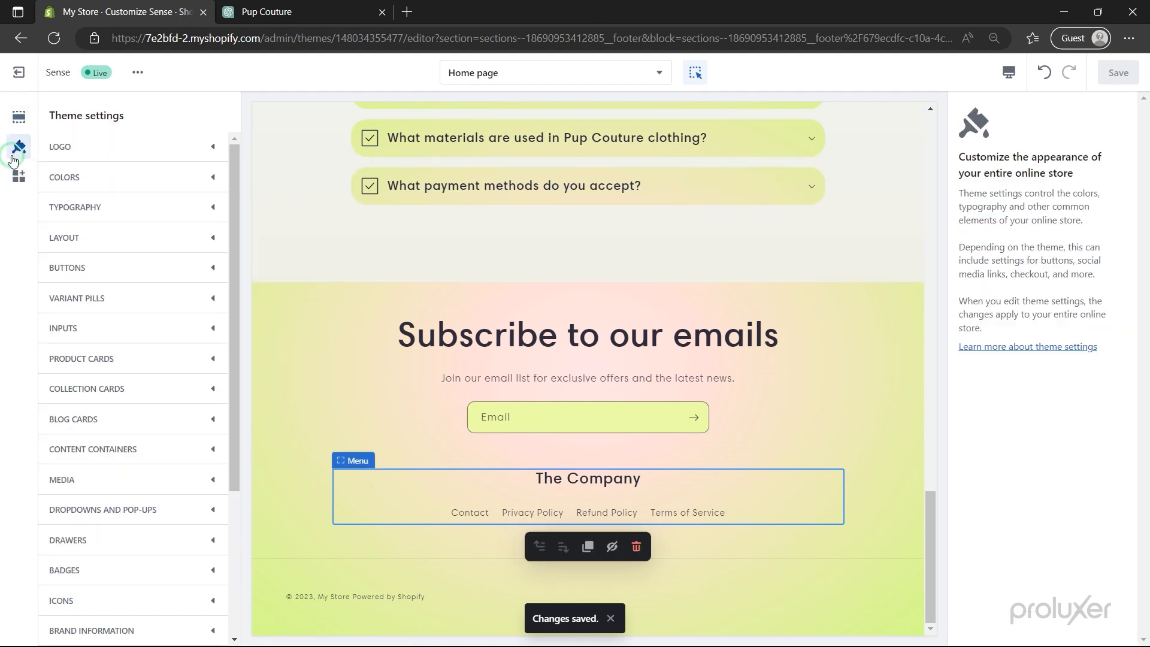
- Upload Ralytics_1 as the store logo and set its desktop width to 120px
left_click(93, 150)
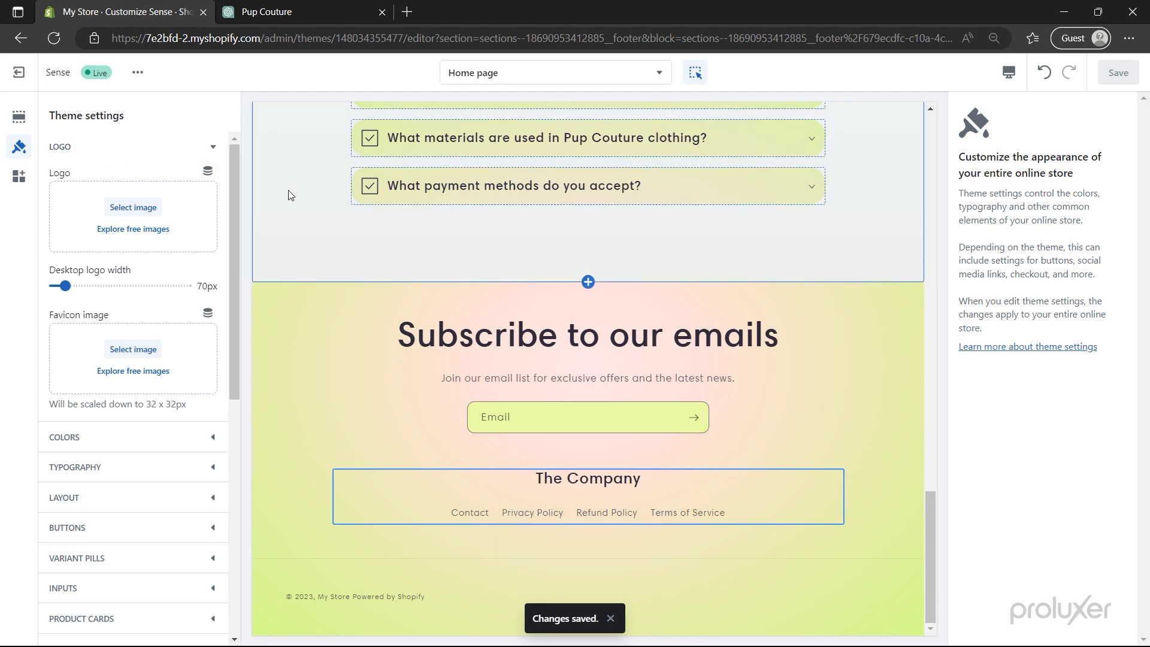
scroll(289, 195, "up", 15)
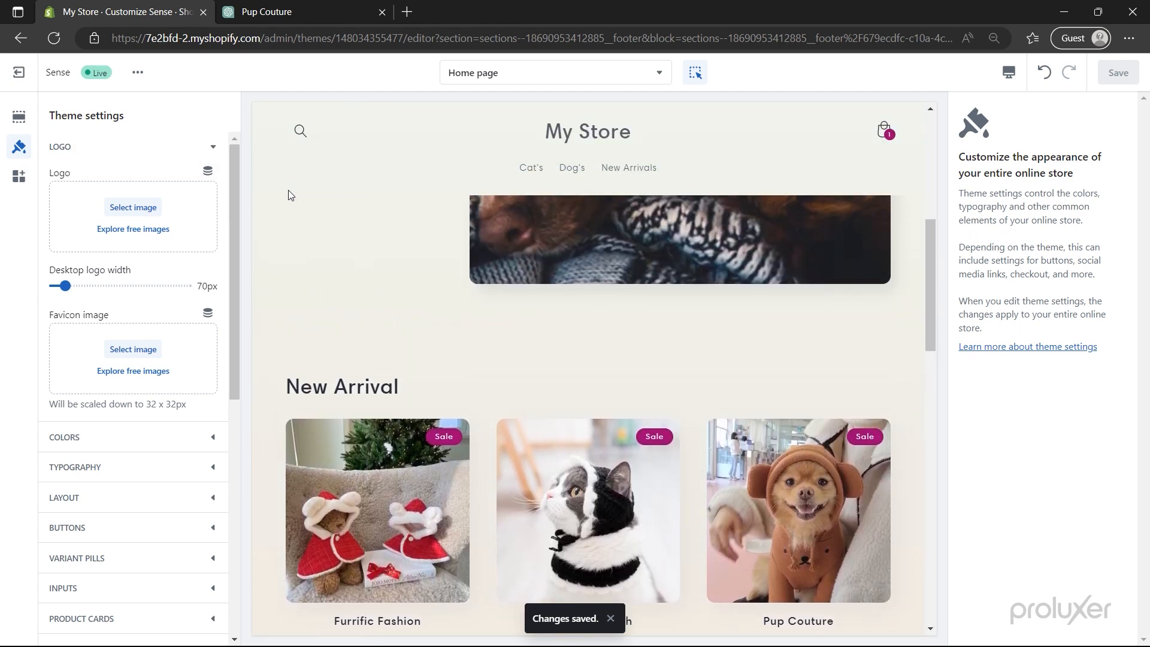
scroll(289, 190, "up", 5)
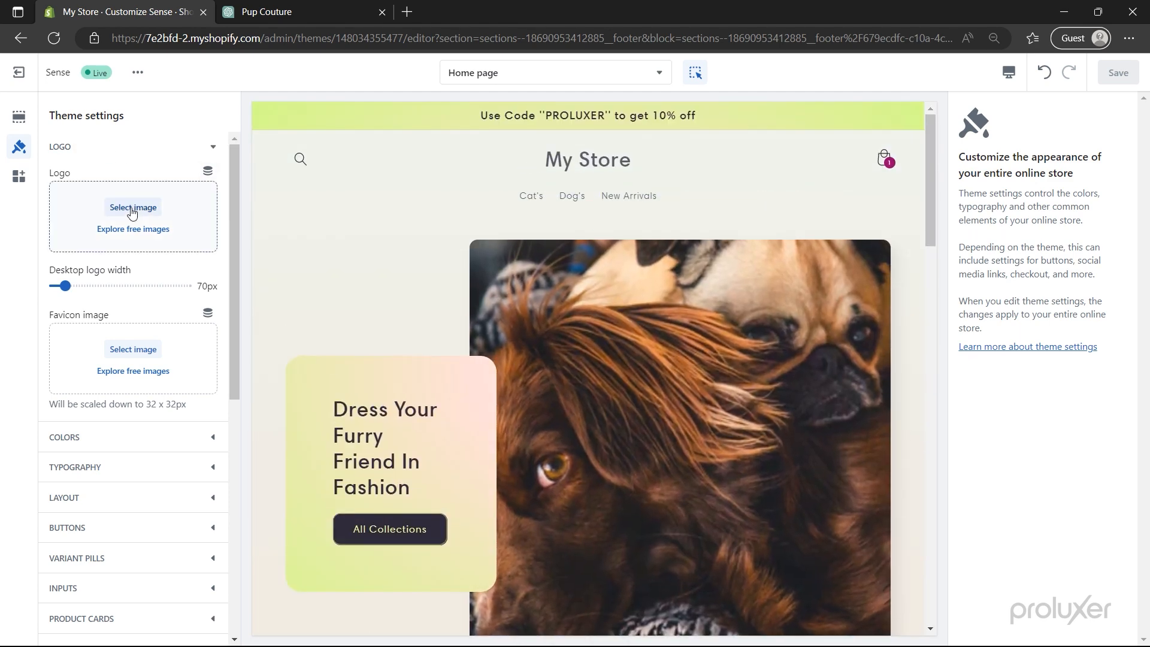
left_click(132, 208)
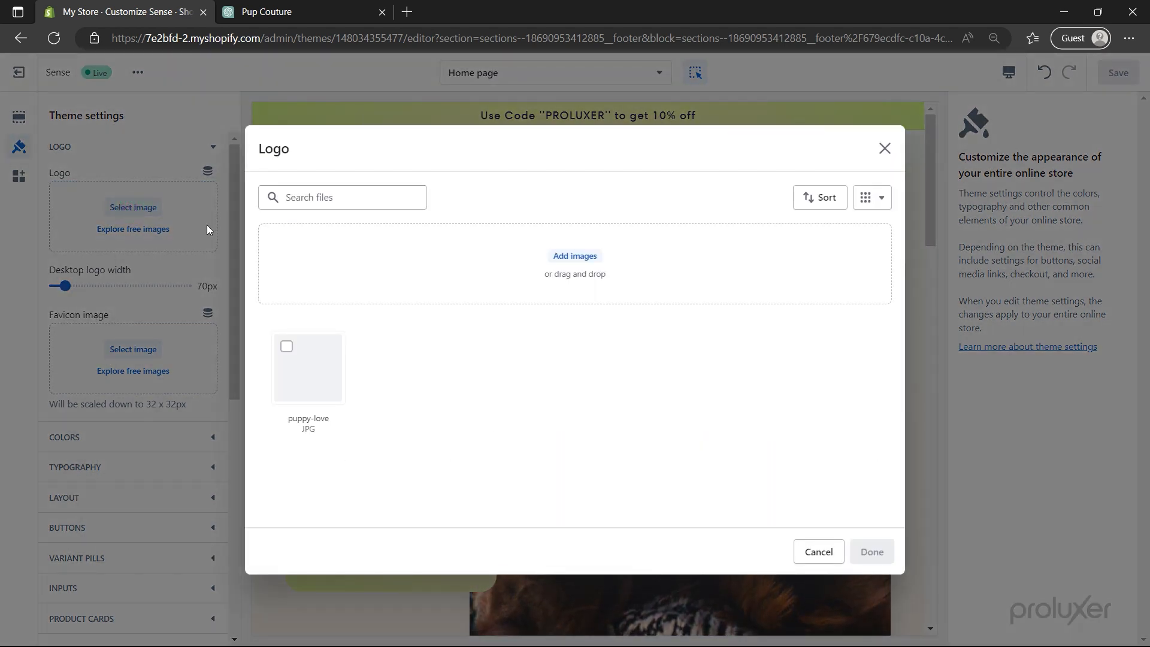
left_click(573, 257)
left_click(674, 231)
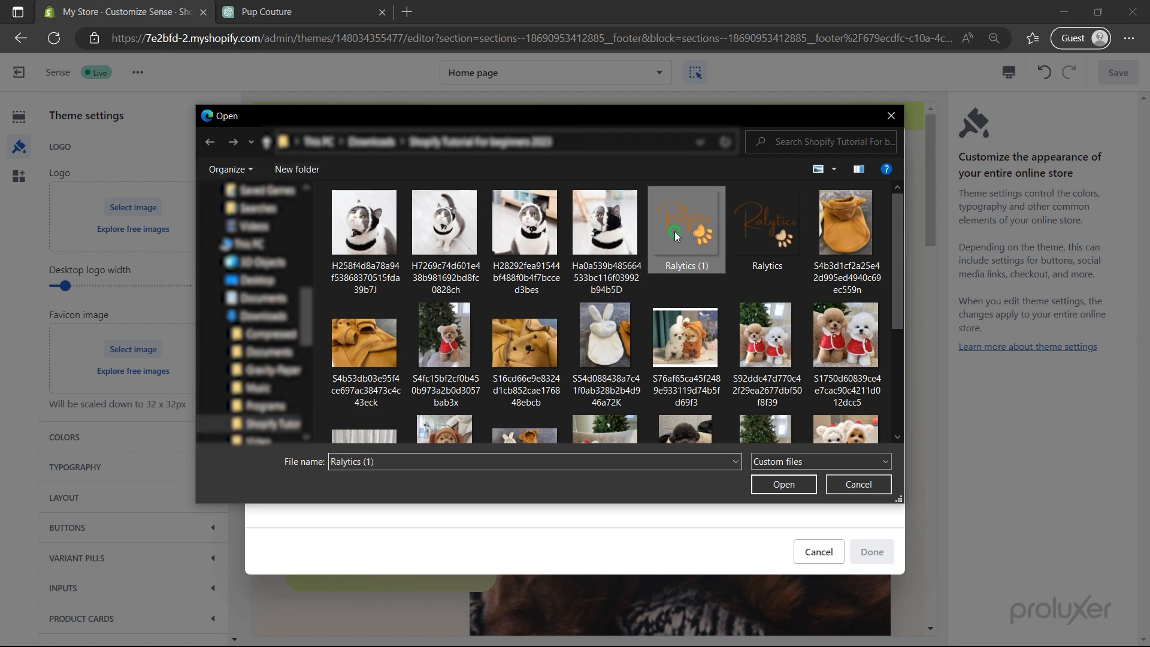
left_click(783, 484)
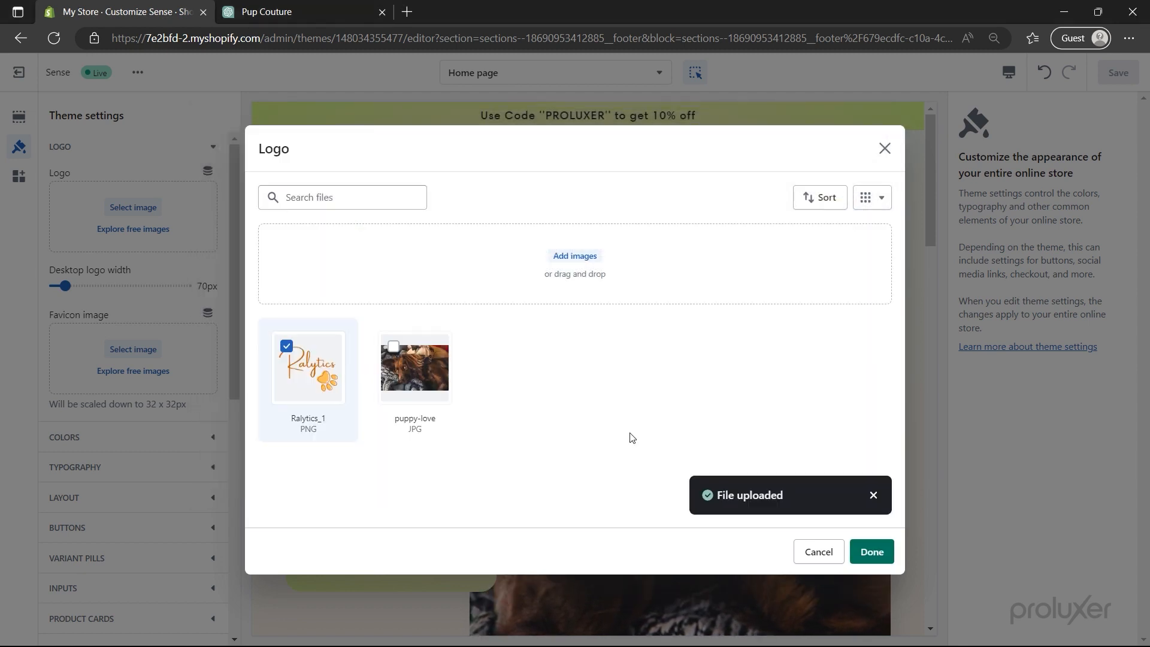
left_click(872, 551)
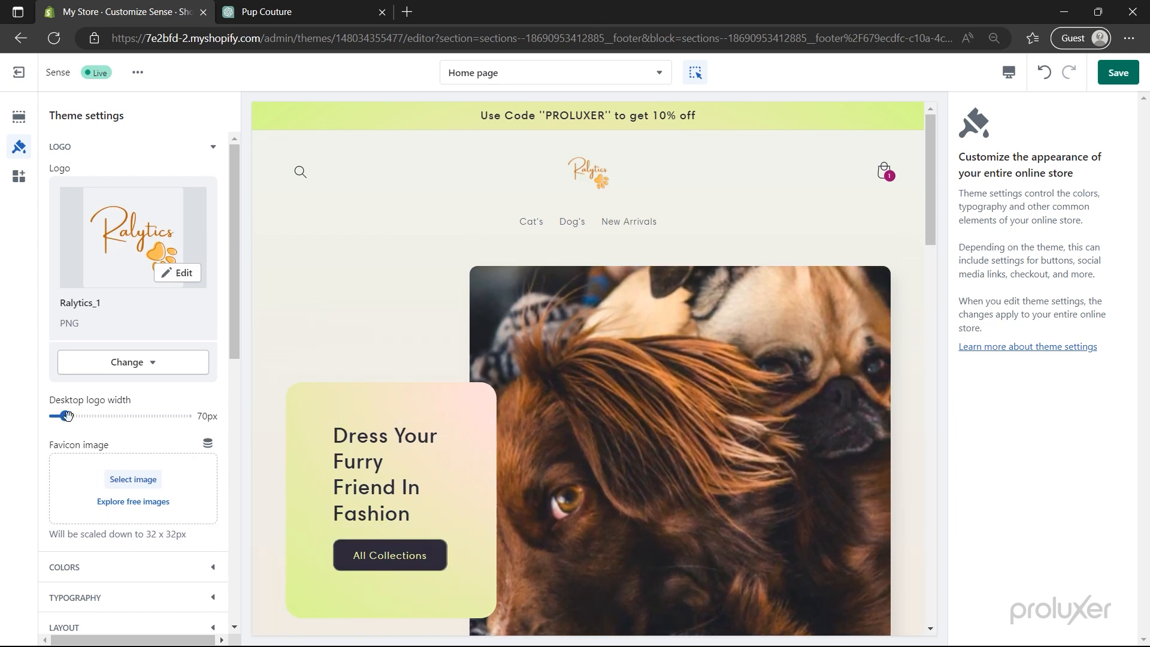
left_click_drag(65, 416, 90, 417)
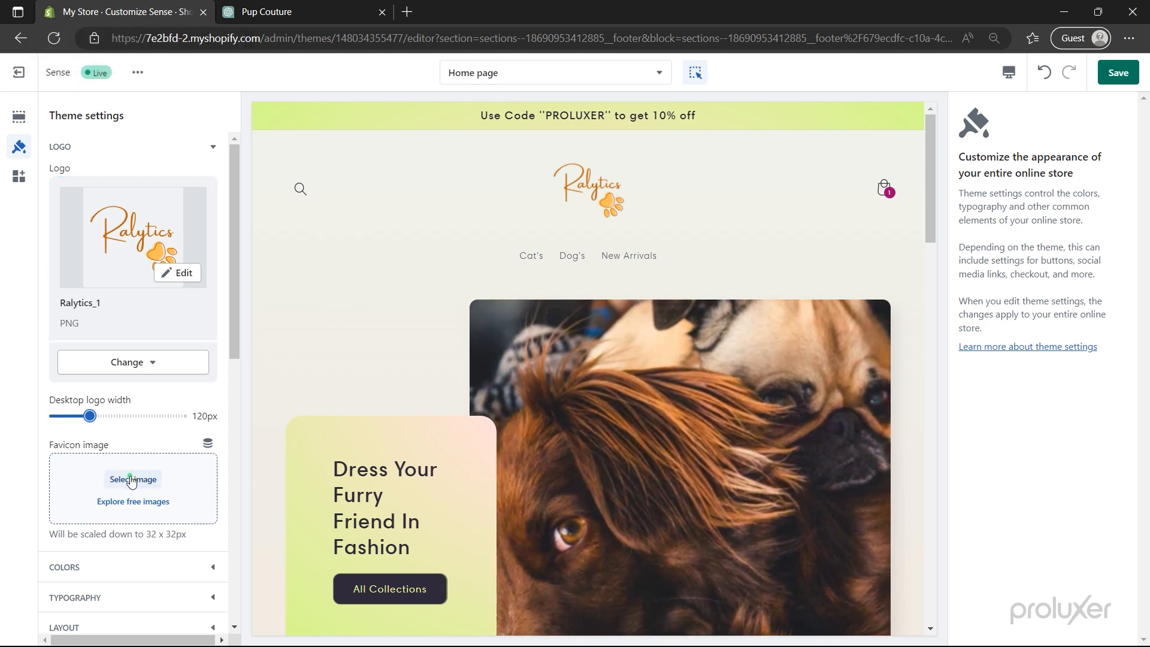
- Use Ralytics_1 as the favicon image
left_click(132, 479)
left_click(301, 370)
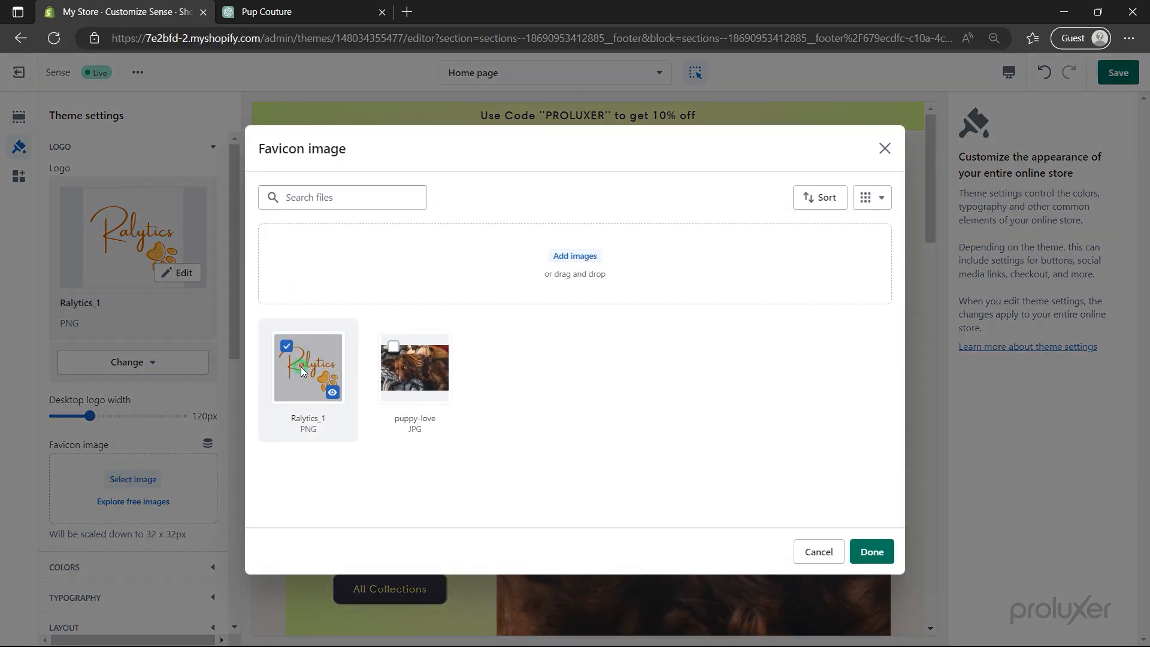
left_click(868, 560)
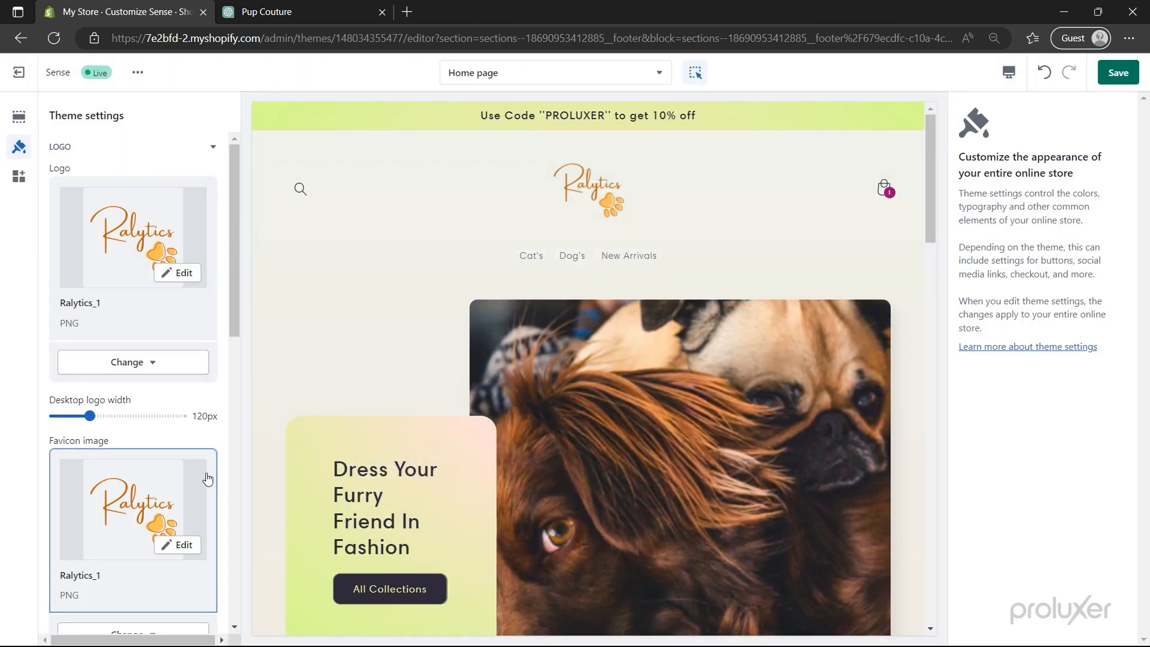
- Set both Accent 1 and Accent 2 to dark #2E2A39
scroll(214, 477, "down", 7)
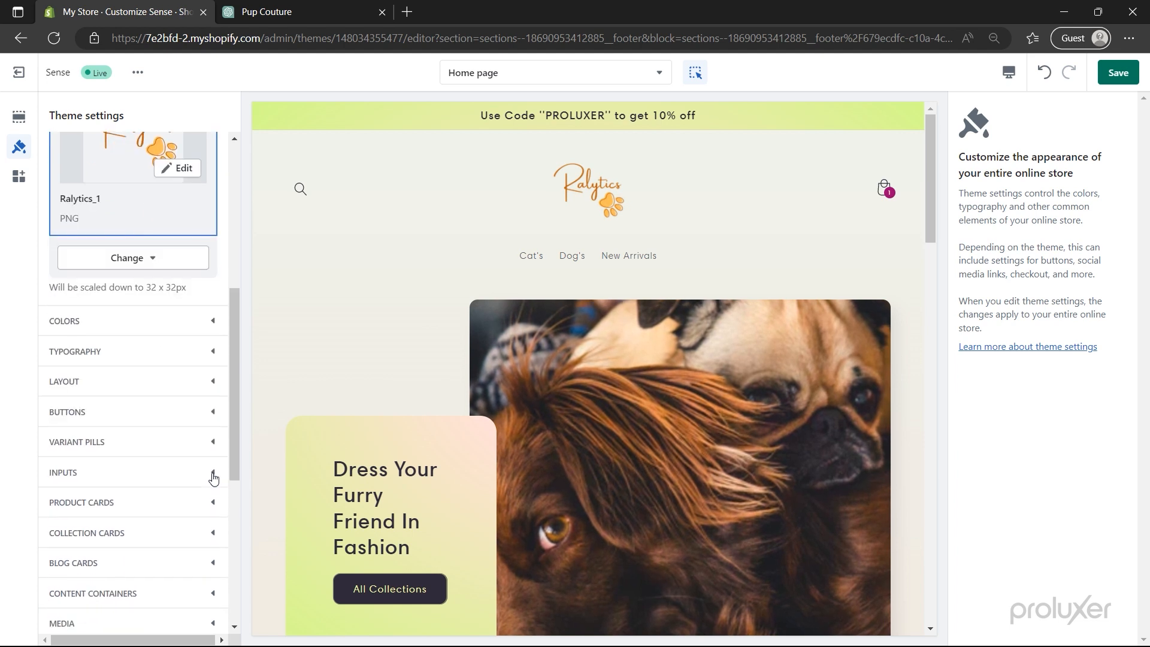
scroll(214, 477, "down", 1)
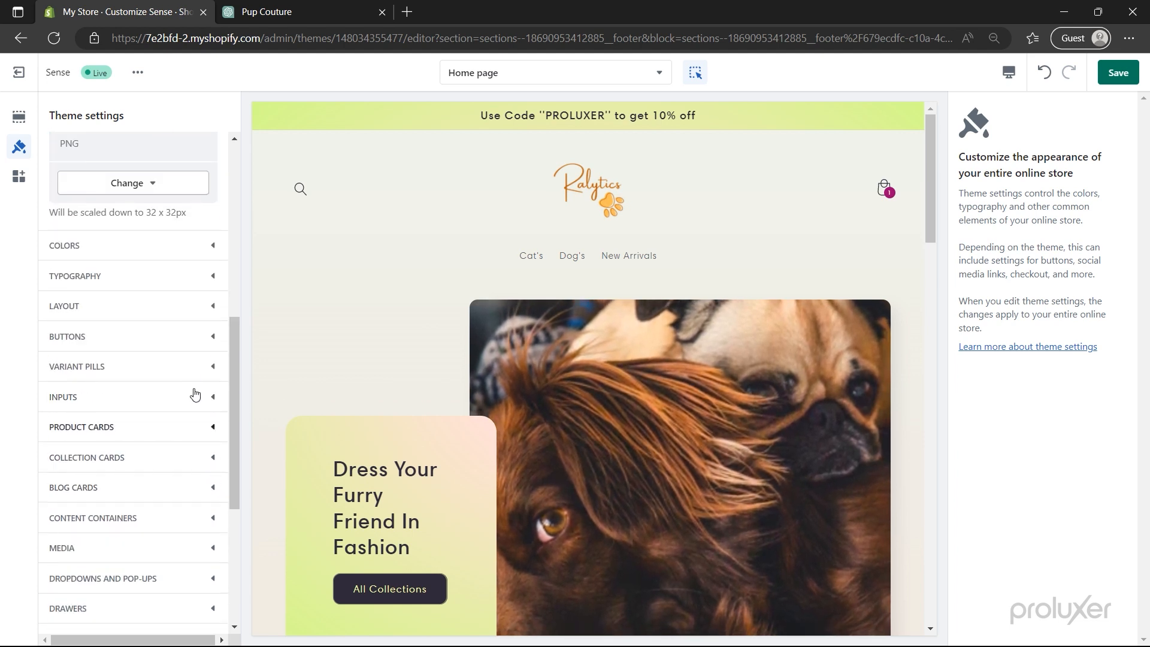
left_click(171, 256)
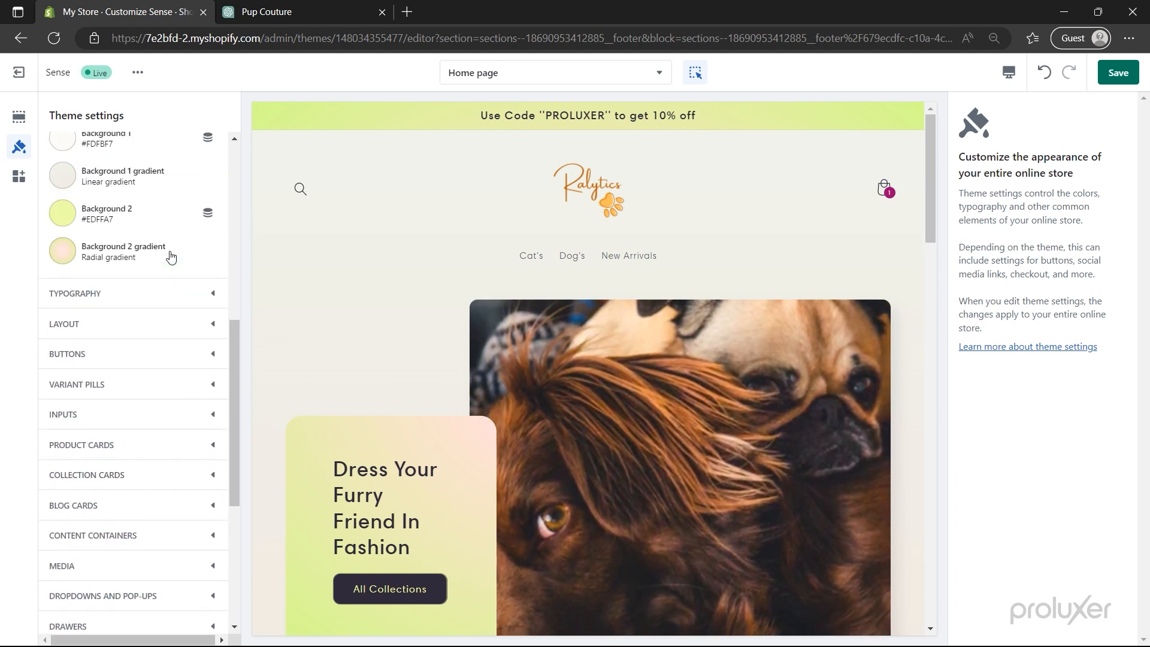
scroll(170, 256, "up", 4)
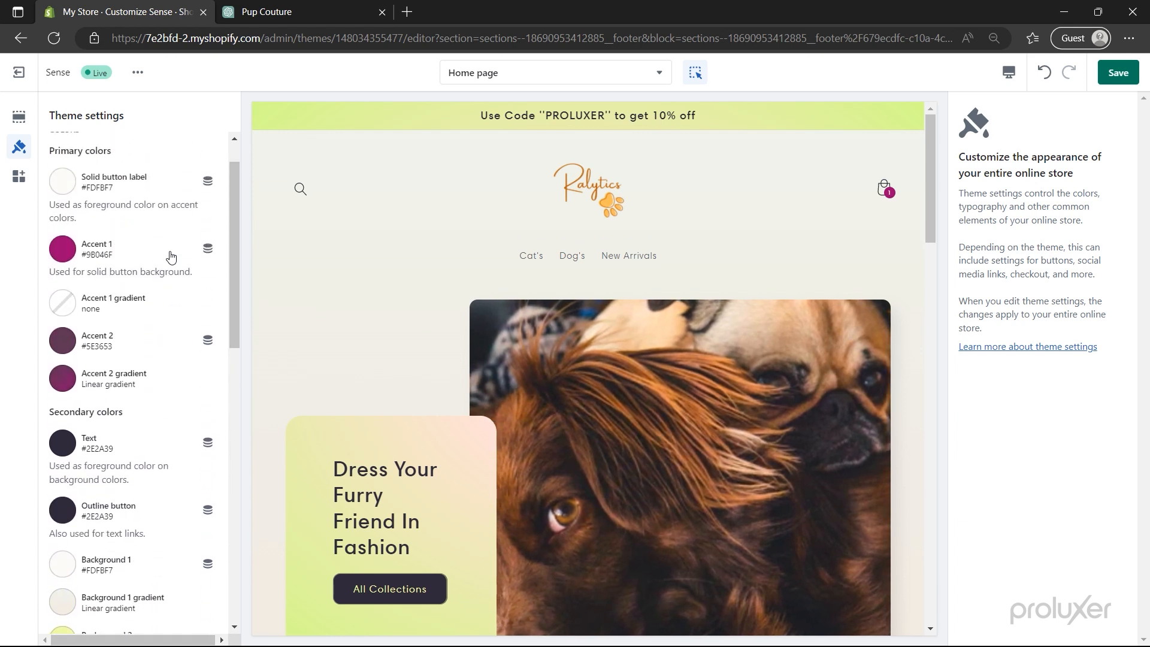
left_click(62, 251)
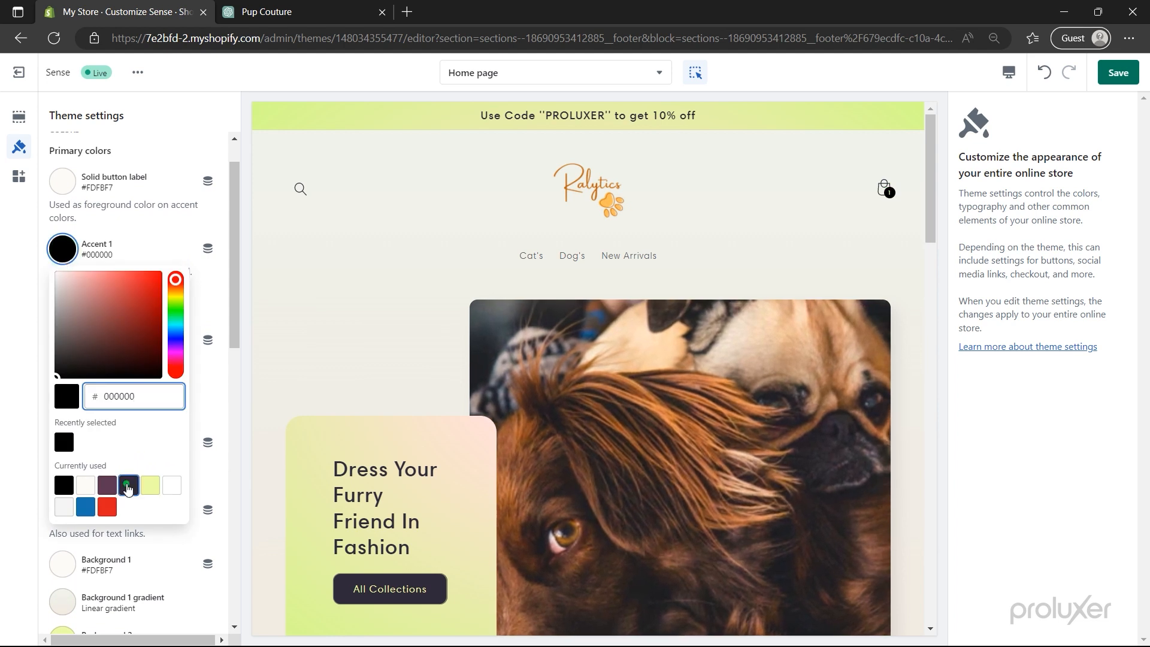
left_click(127, 486)
left_click(34, 365)
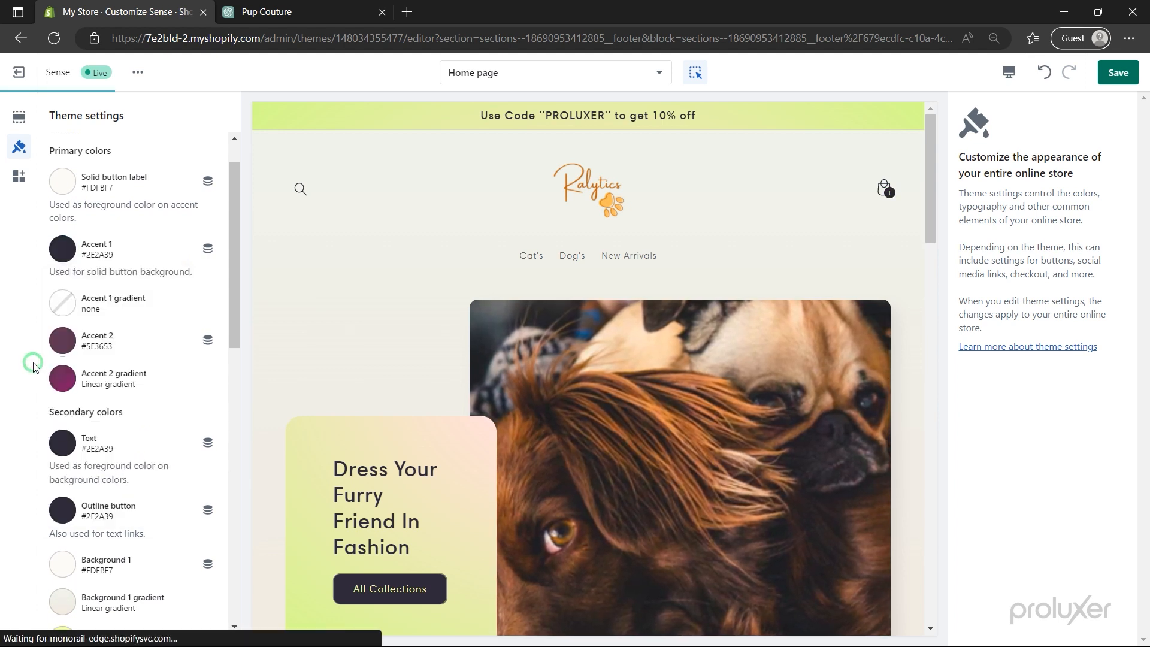
left_click(58, 353)
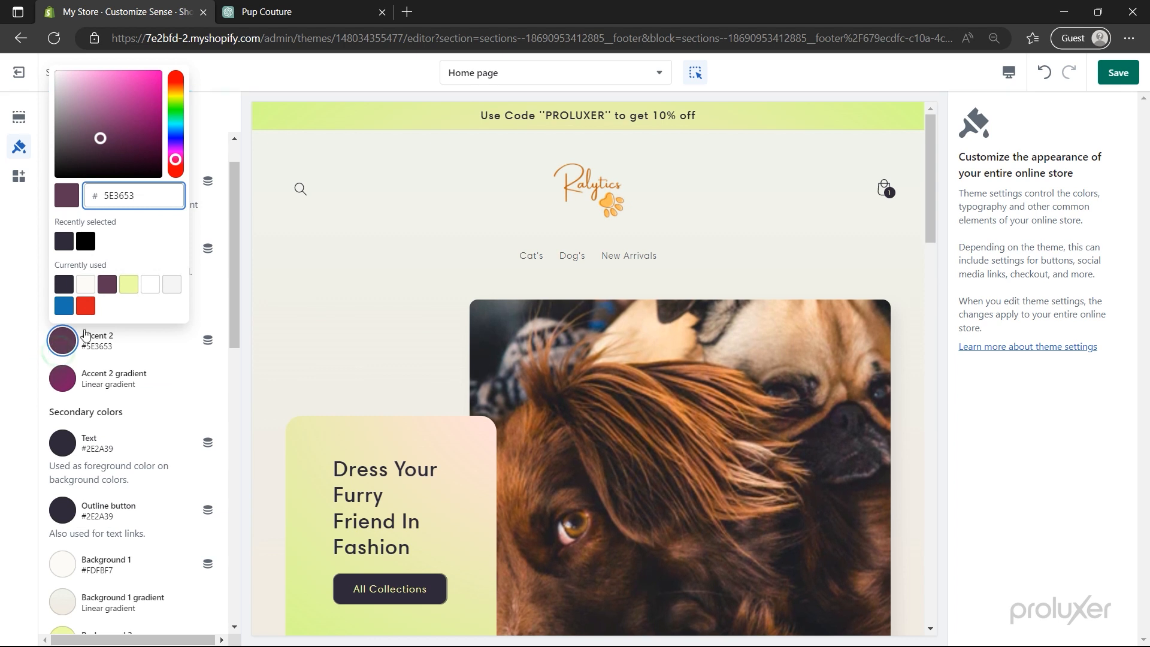
left_click(61, 242)
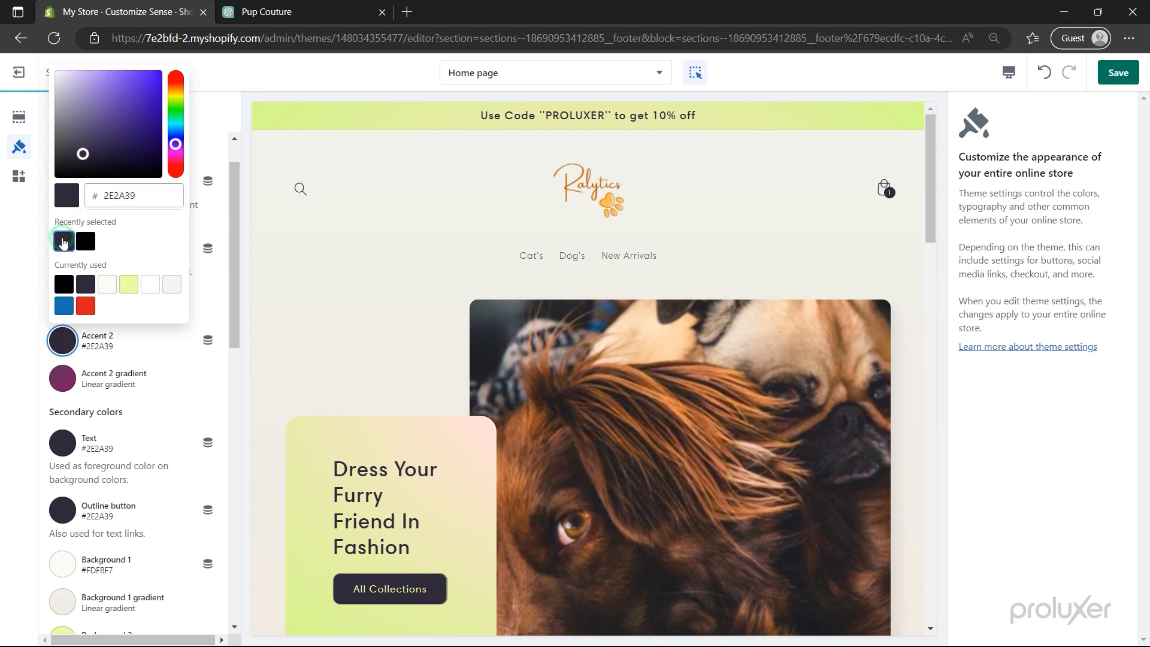
left_click(36, 342)
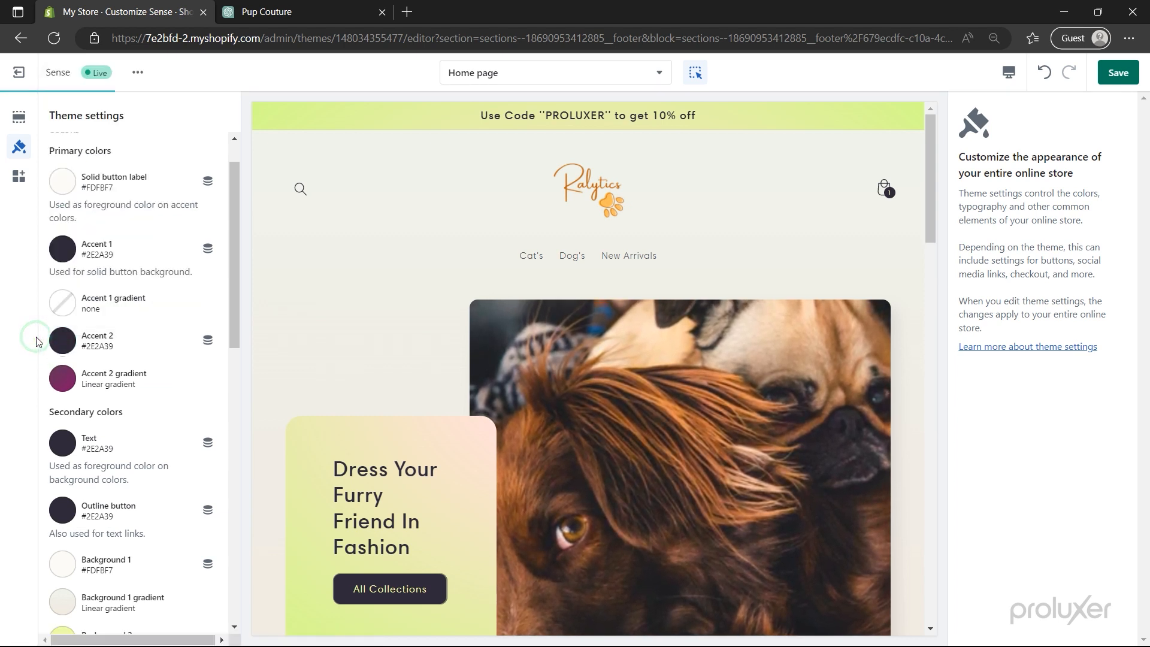
- Change Background 2 to gold #CCA32A
scroll(78, 386, "down", 2)
scroll(78, 387, "down", 4)
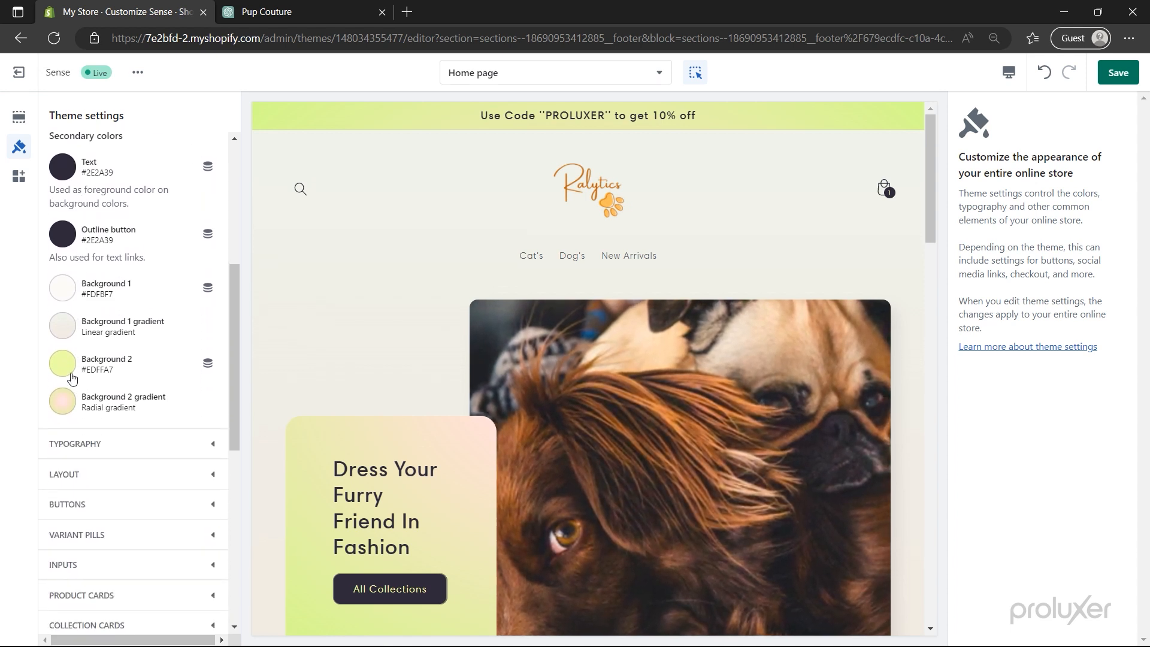
left_click(62, 363)
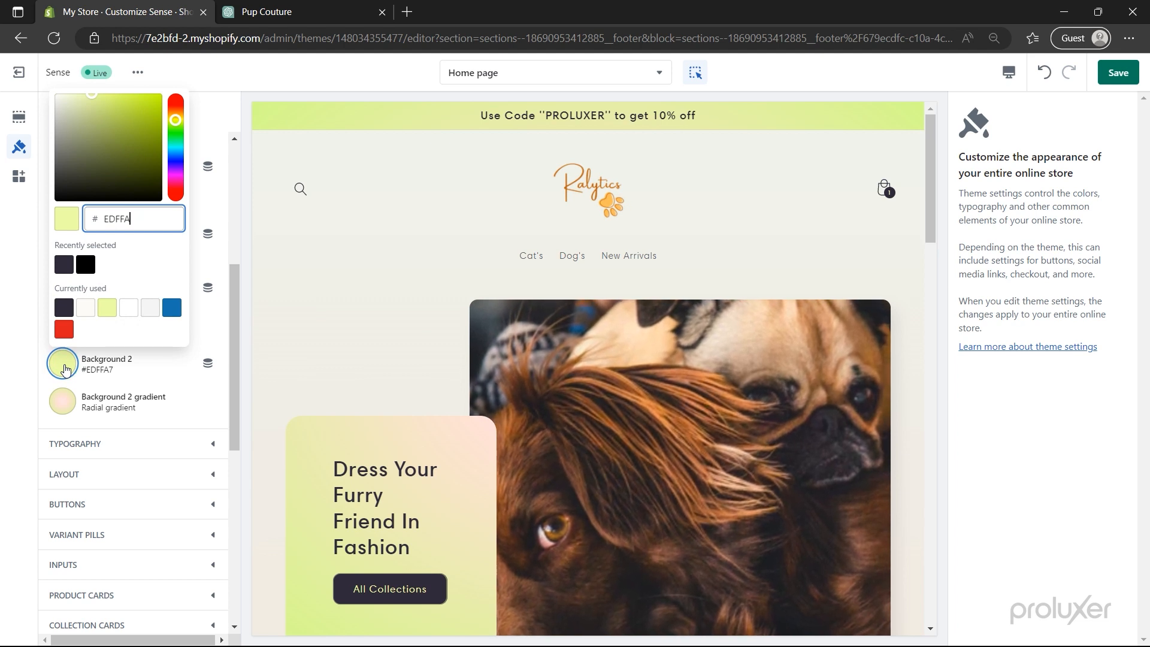
key("BackSpace")
key("BackSpace")
type("CCA32A")
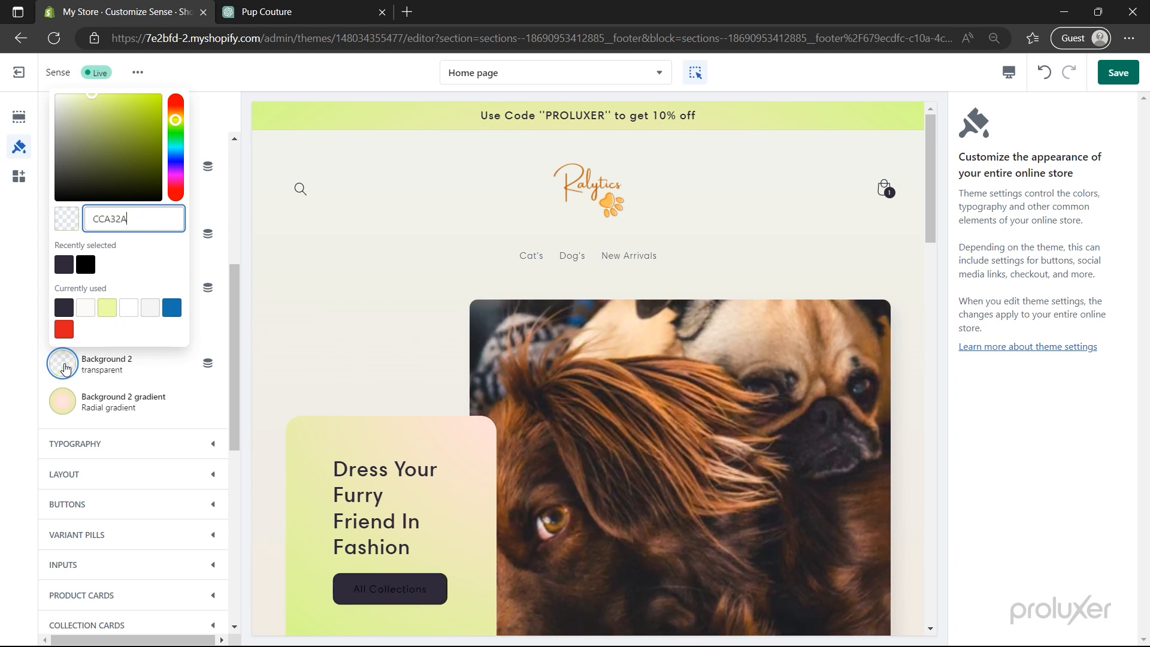
left_click(37, 317)
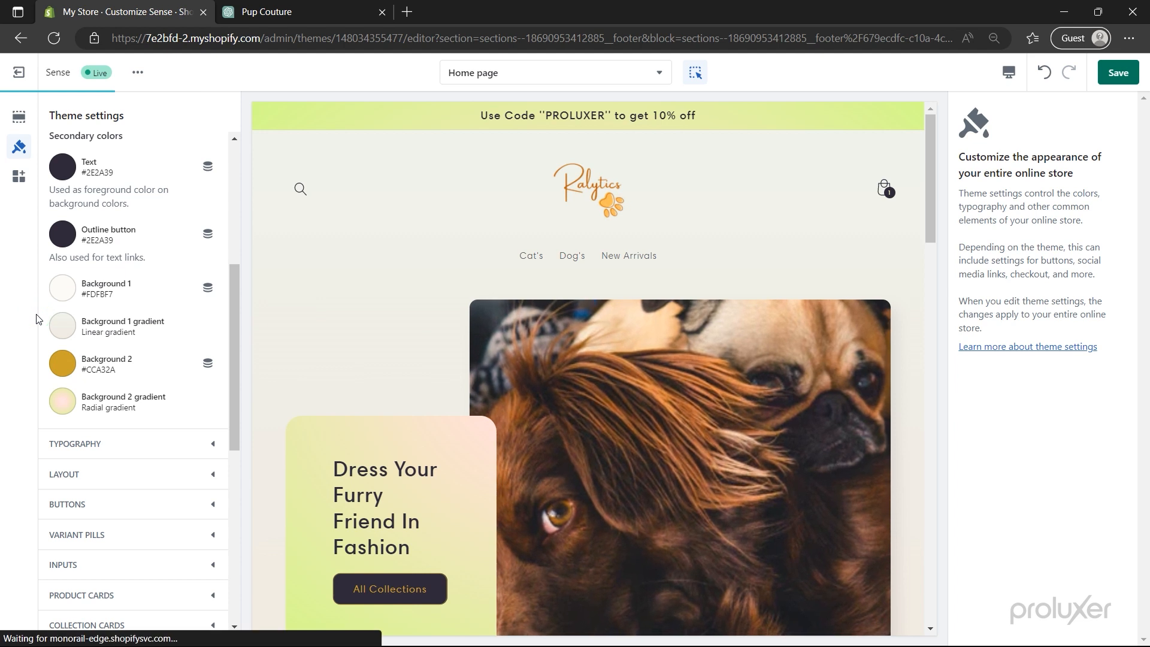
- Give the Background 2 gradient's right-end stop a yellow-orange colour
left_click(66, 405)
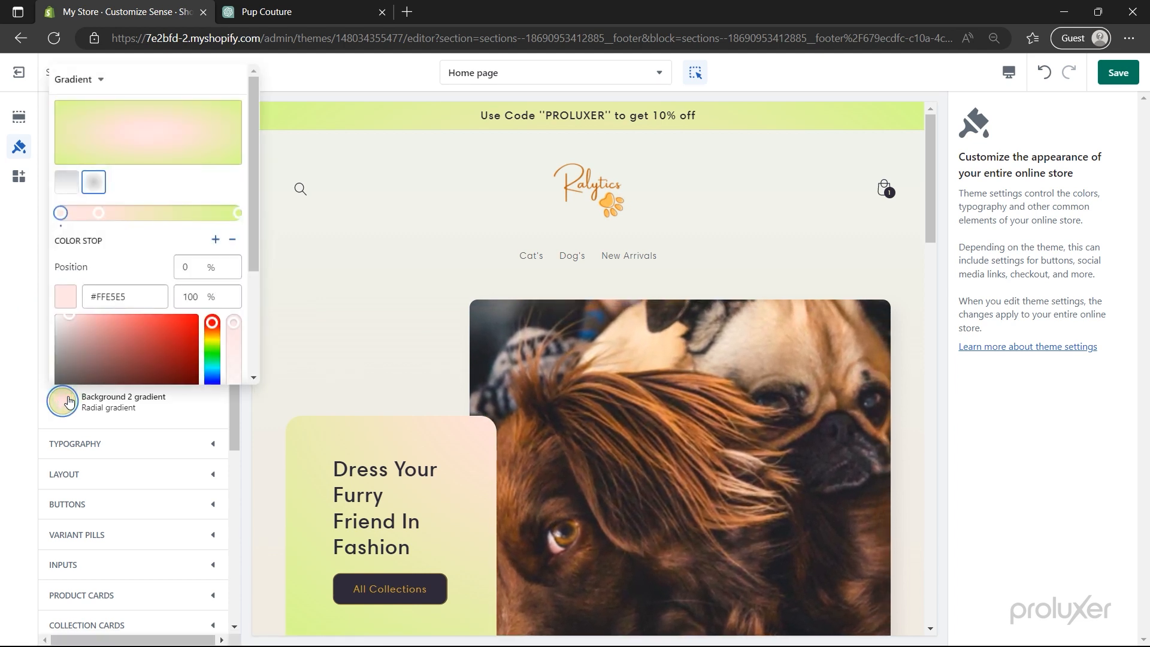
left_click(239, 214)
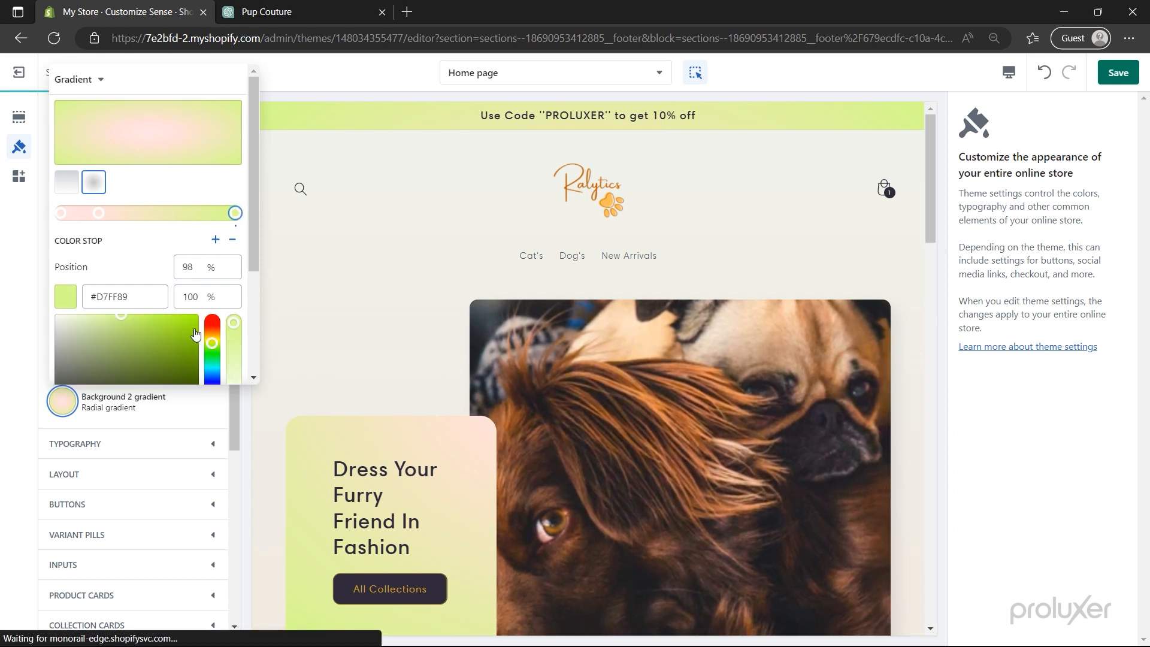
left_click(212, 330)
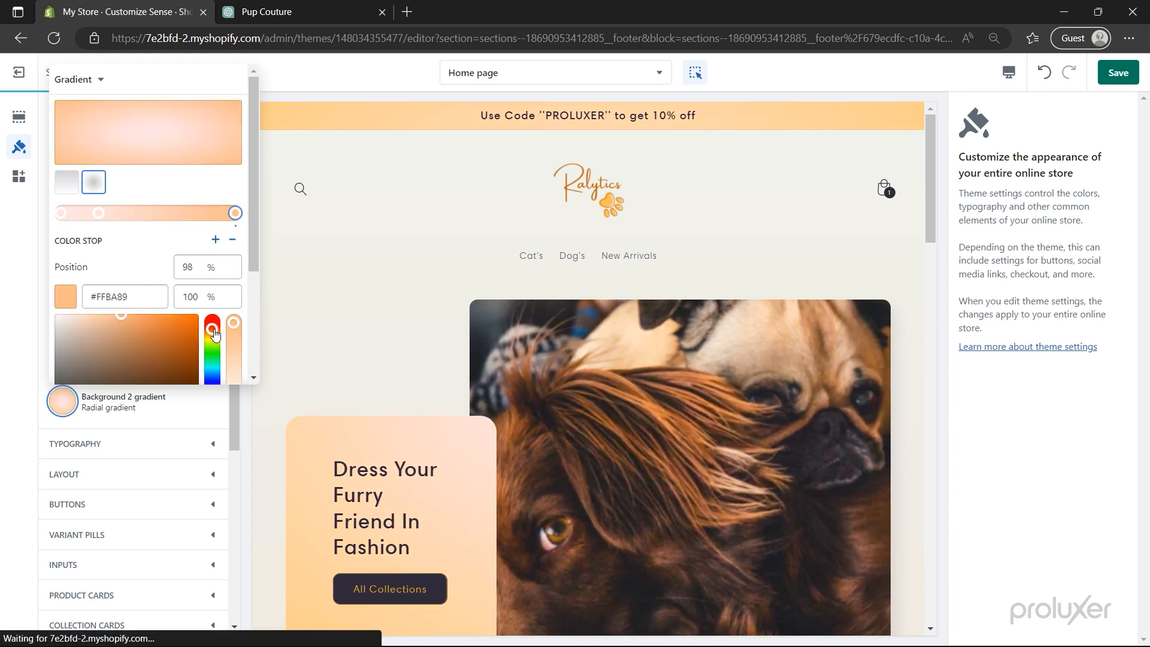
left_click(138, 296)
key("BackSpace")
key("BackSpace")
key("BackSpace")
key("BackSpace")
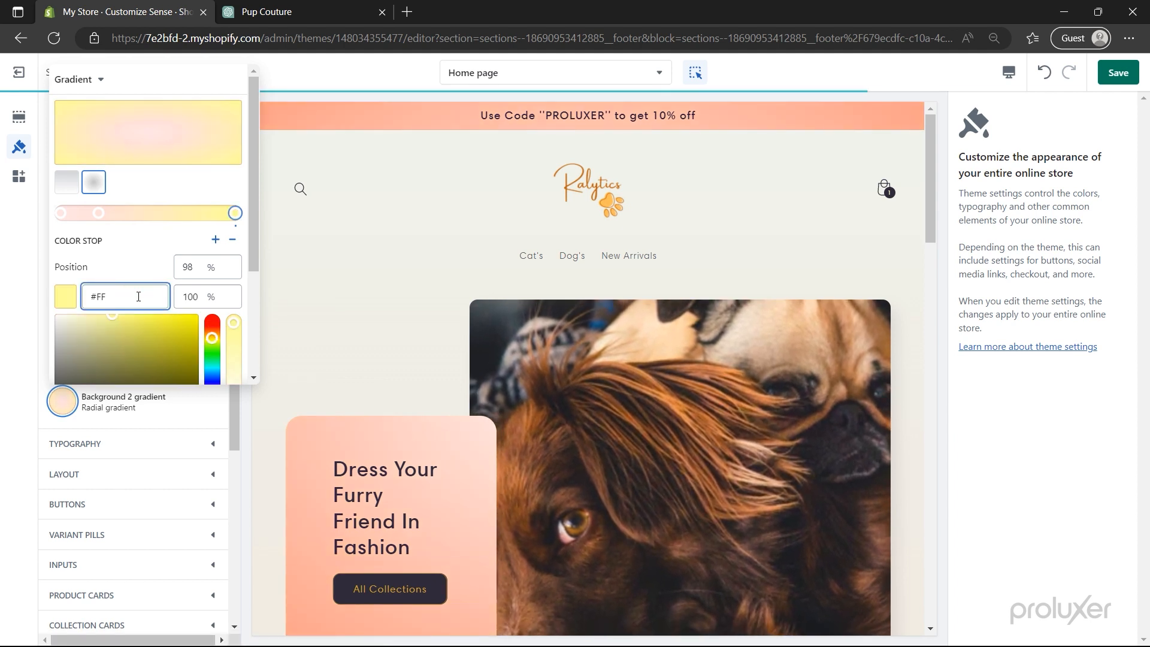
key("BackSpace")
key("BackSpace")
key("ctrl+v")
left_click(24, 297)
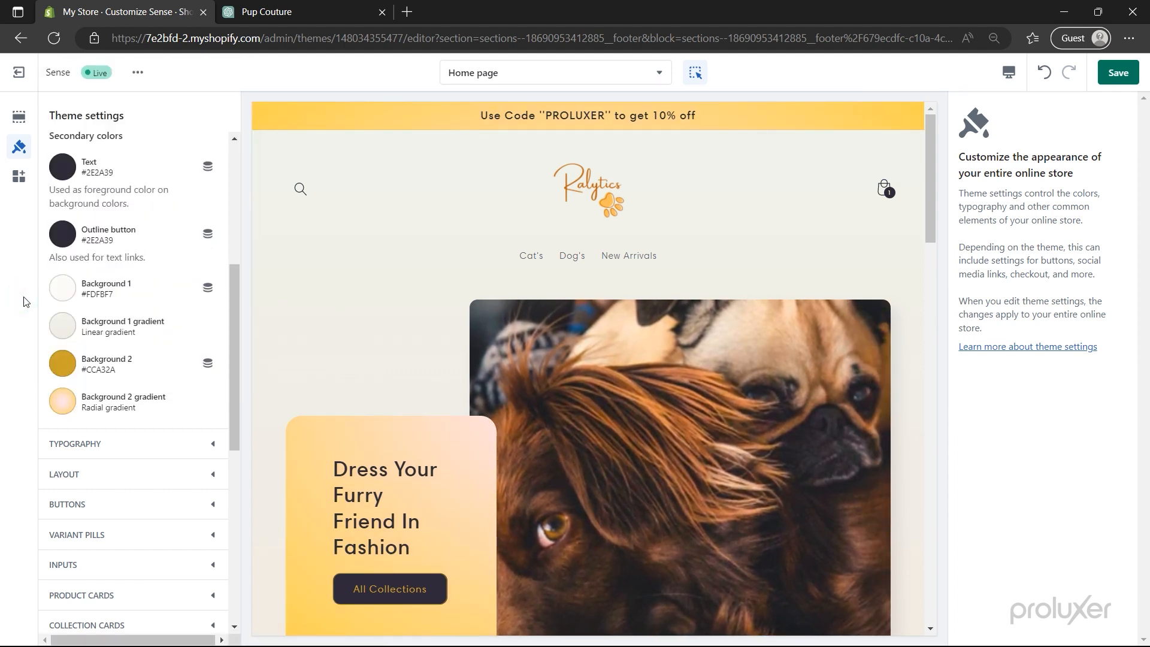
- Set Background 2 to light grey #F5F5F5 and save the theme
left_click(57, 370)
left_click(151, 315)
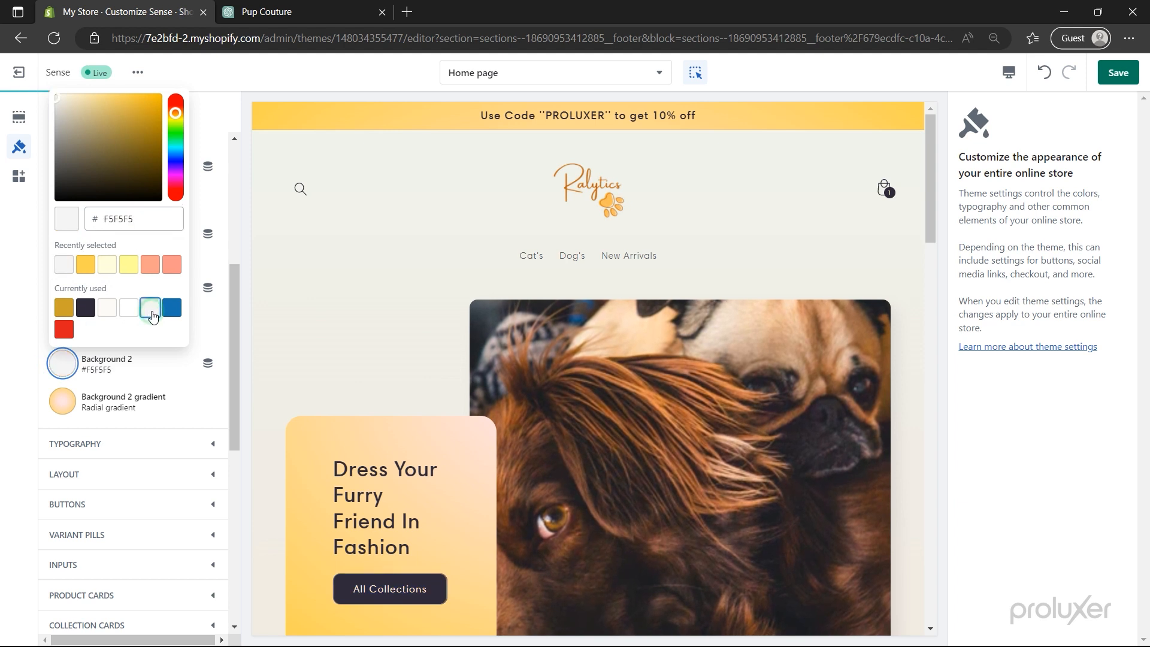
left_click(28, 326)
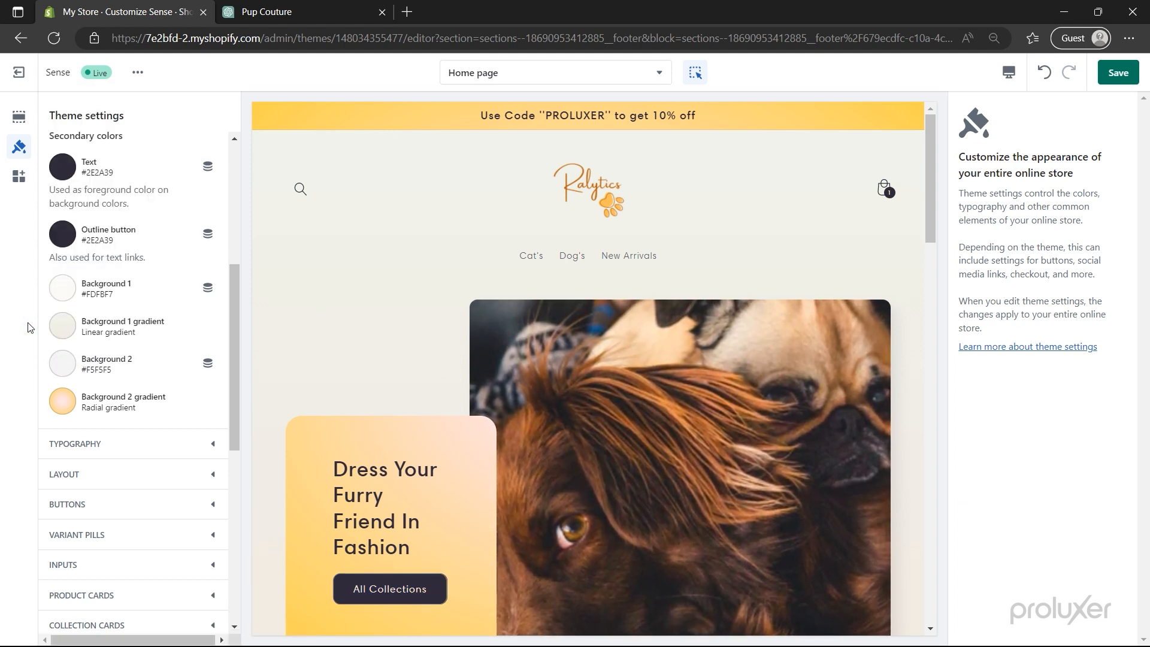
scroll(321, 350, "down", 5)
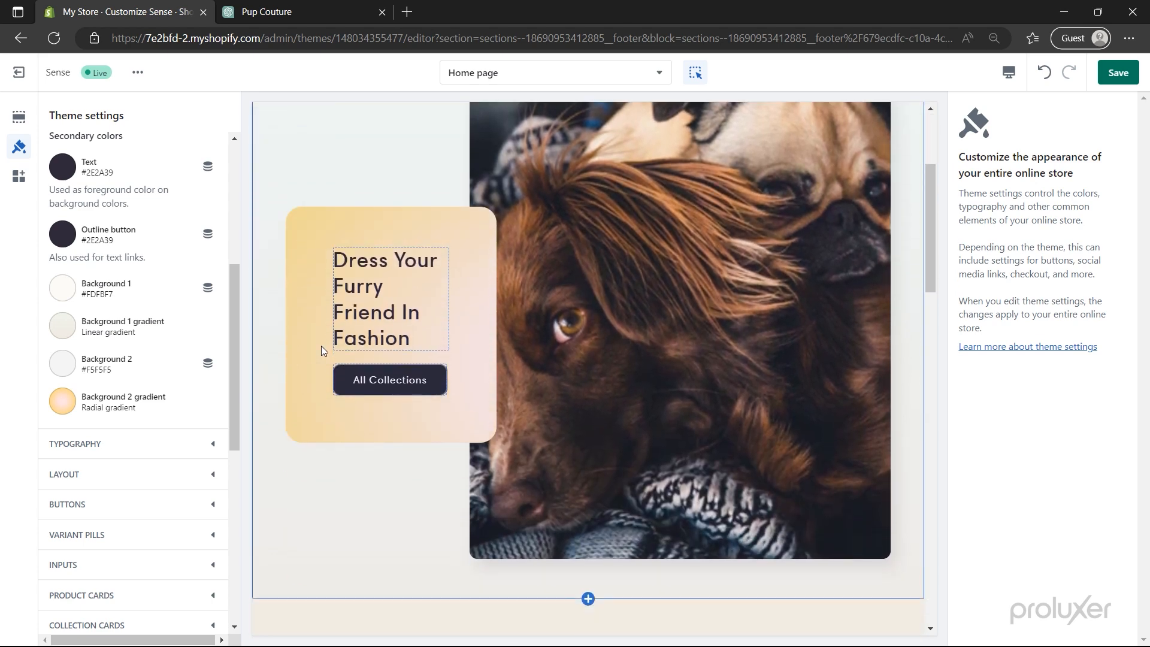
scroll(321, 350, "down", 6)
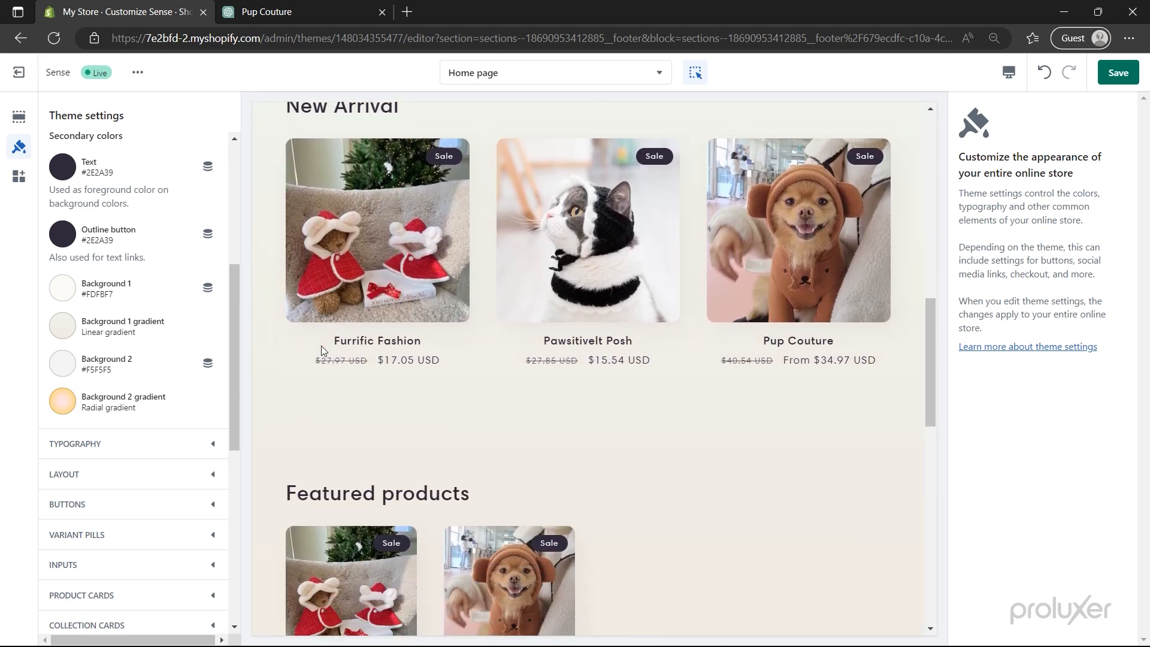
scroll(321, 350, "down", 5)
scroll(321, 351, "down", 1)
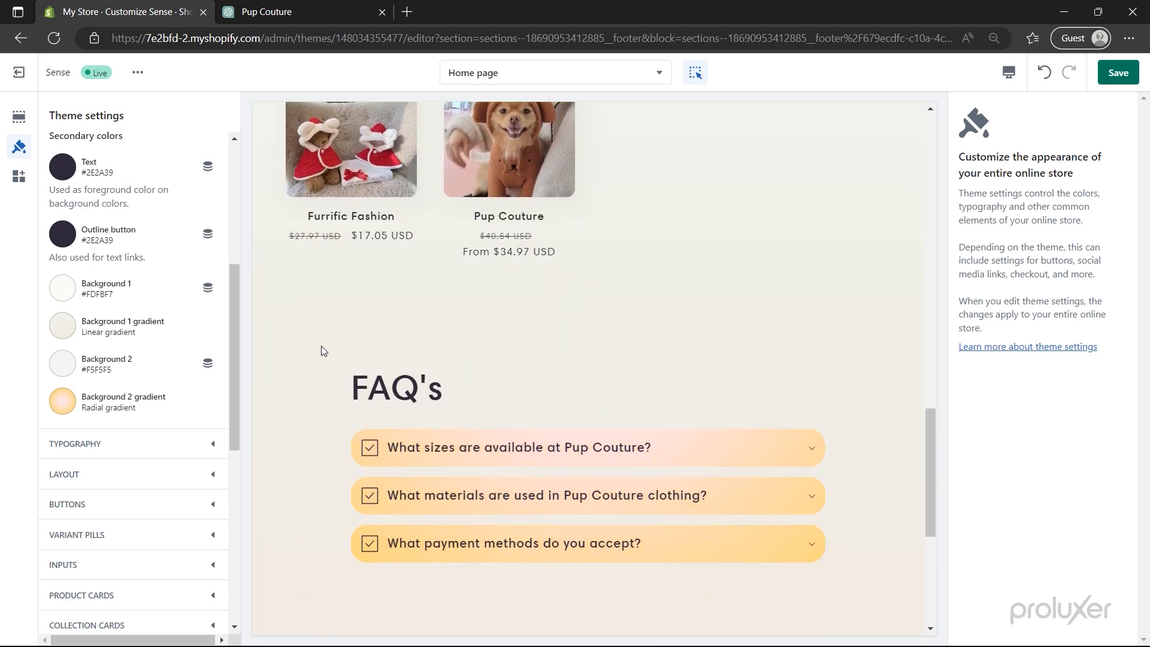
scroll(321, 351, "down", 6)
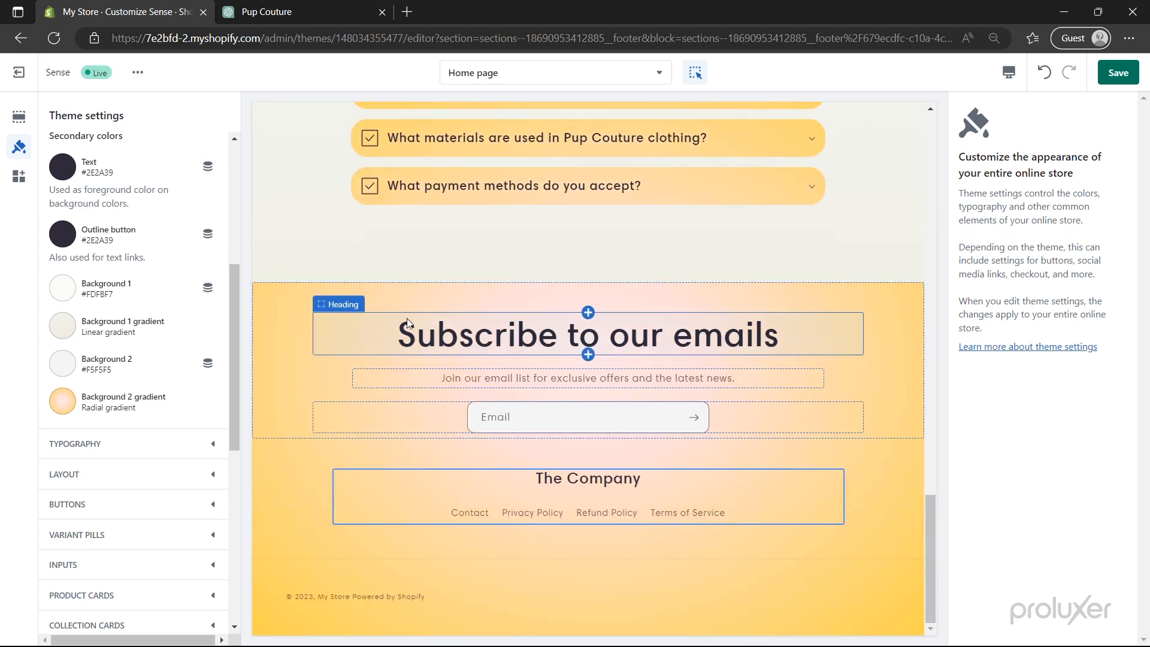
left_click(1120, 77)
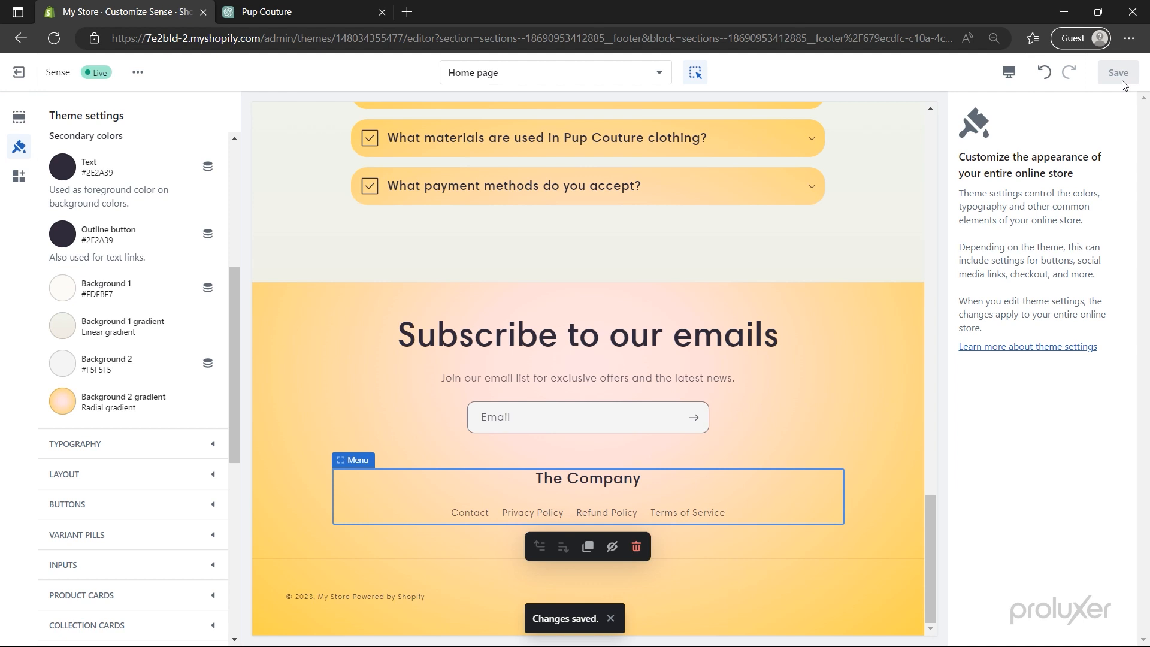
- Browse the heading fonts in Typography, keeping Harmonia Sans Semi Bold
left_click(149, 444)
left_click(137, 335)
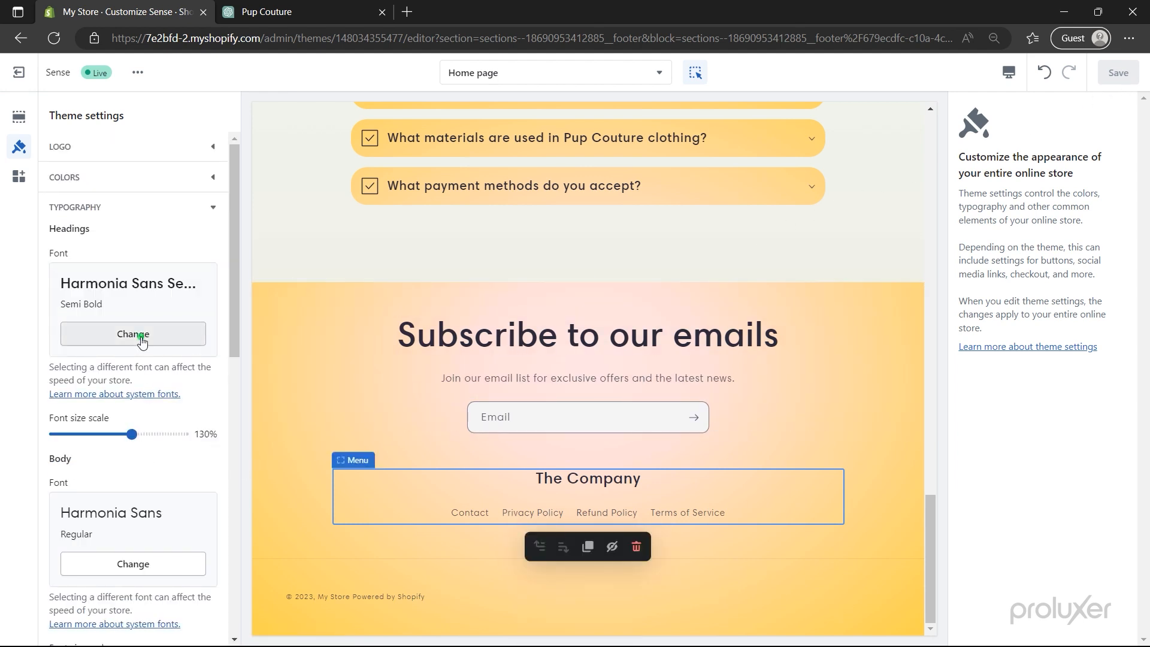
scroll(142, 338, "down", 2)
scroll(142, 339, "down", 4)
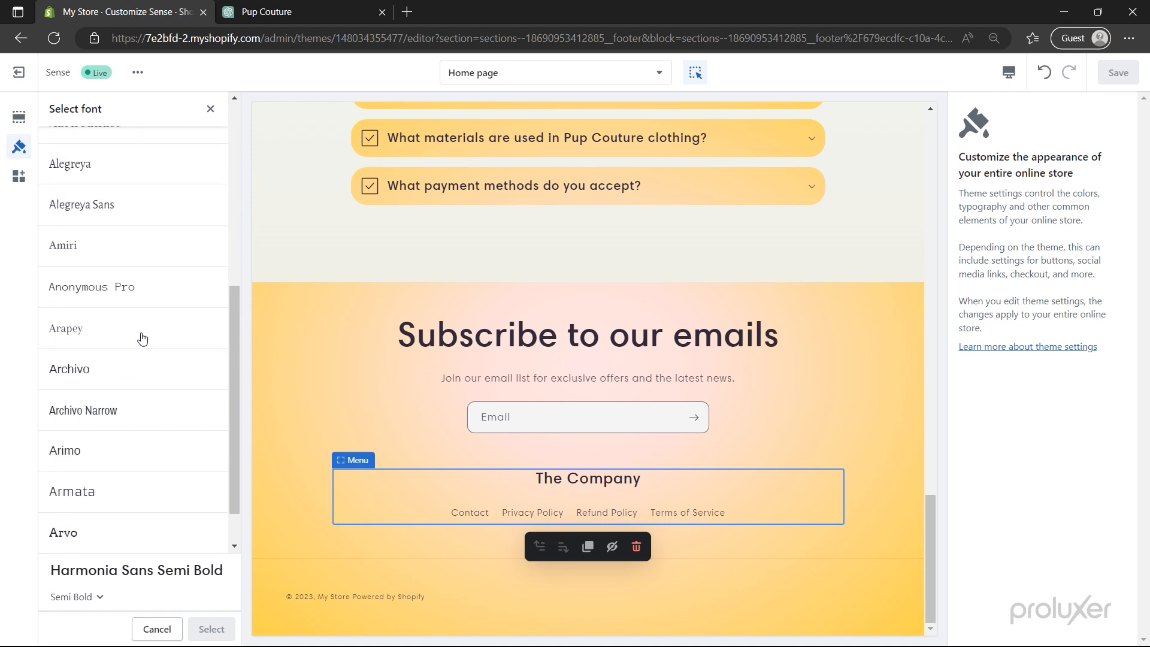
left_click(210, 108)
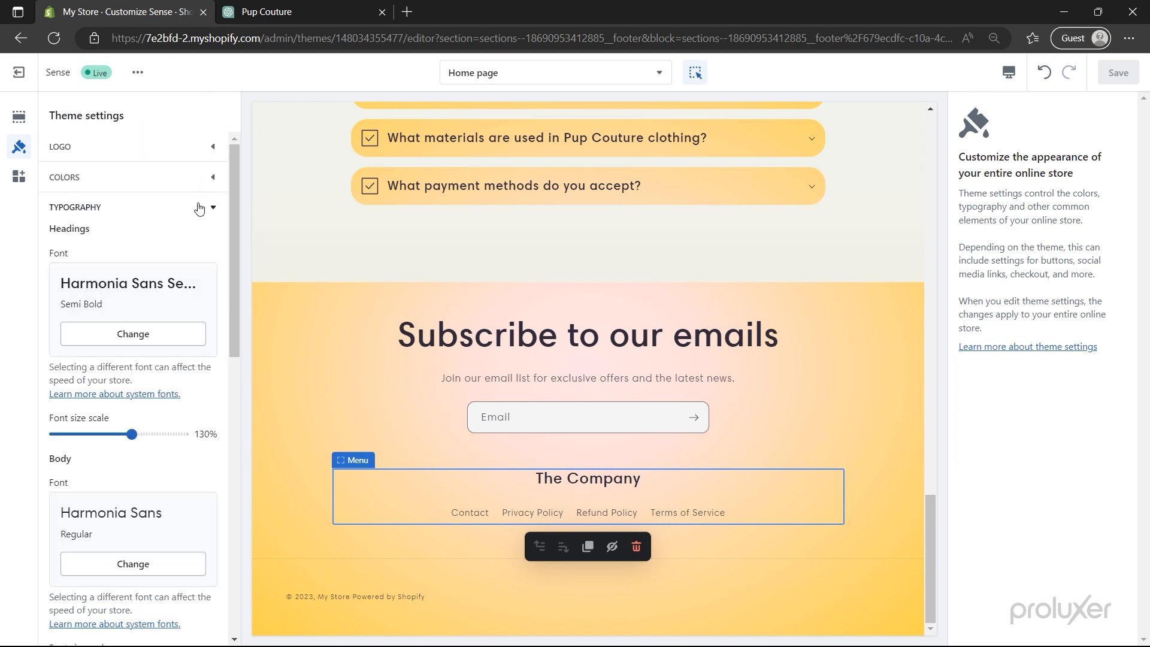
left_click(199, 207)
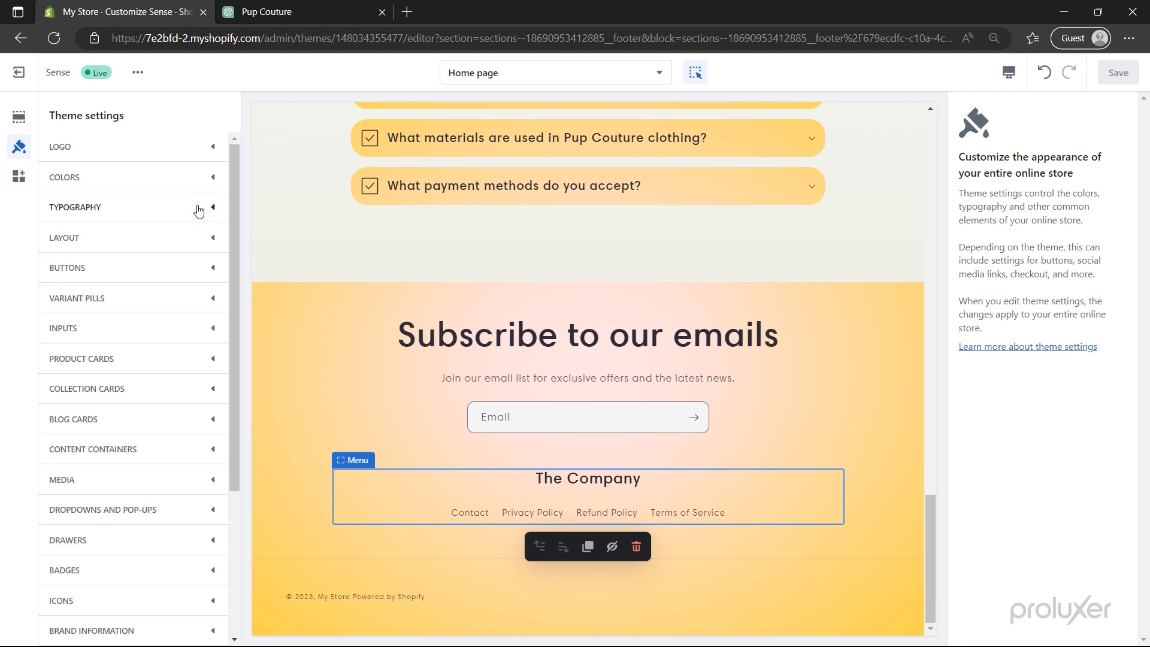
- Expand the Checkout branding settings for banner background and logo images
scroll(175, 270, "down", 3)
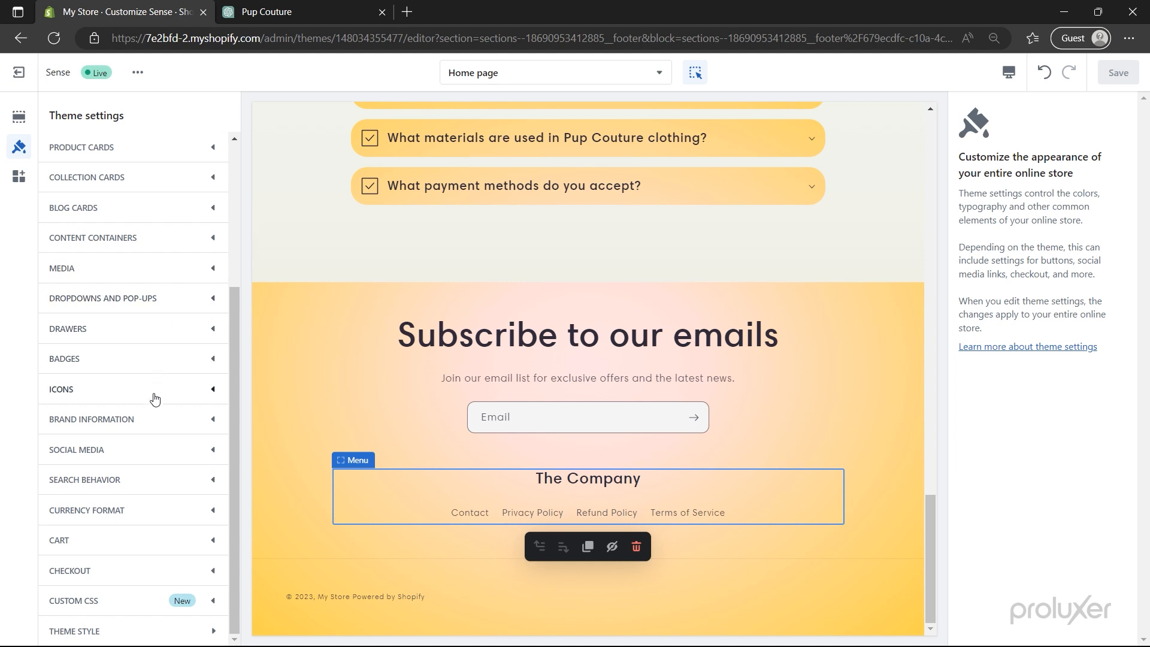
left_click(149, 568)
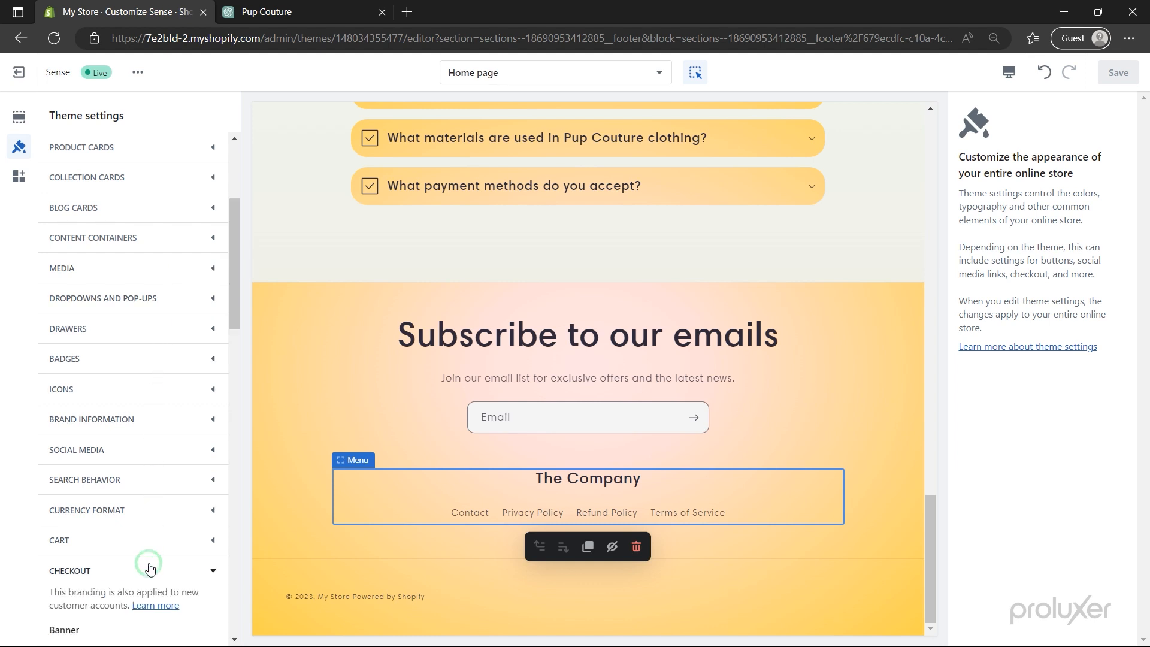
scroll(149, 568, "down", 5)
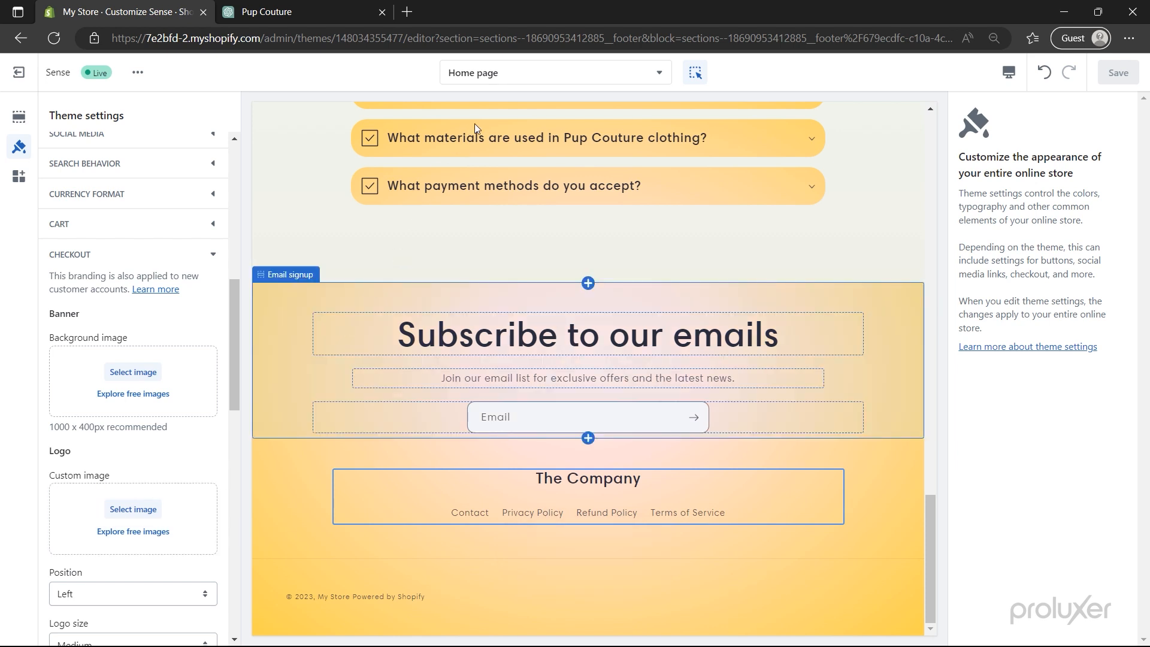
- Preview the Checkout page and choose Ralytics_1 as its custom logo image
left_click(504, 71)
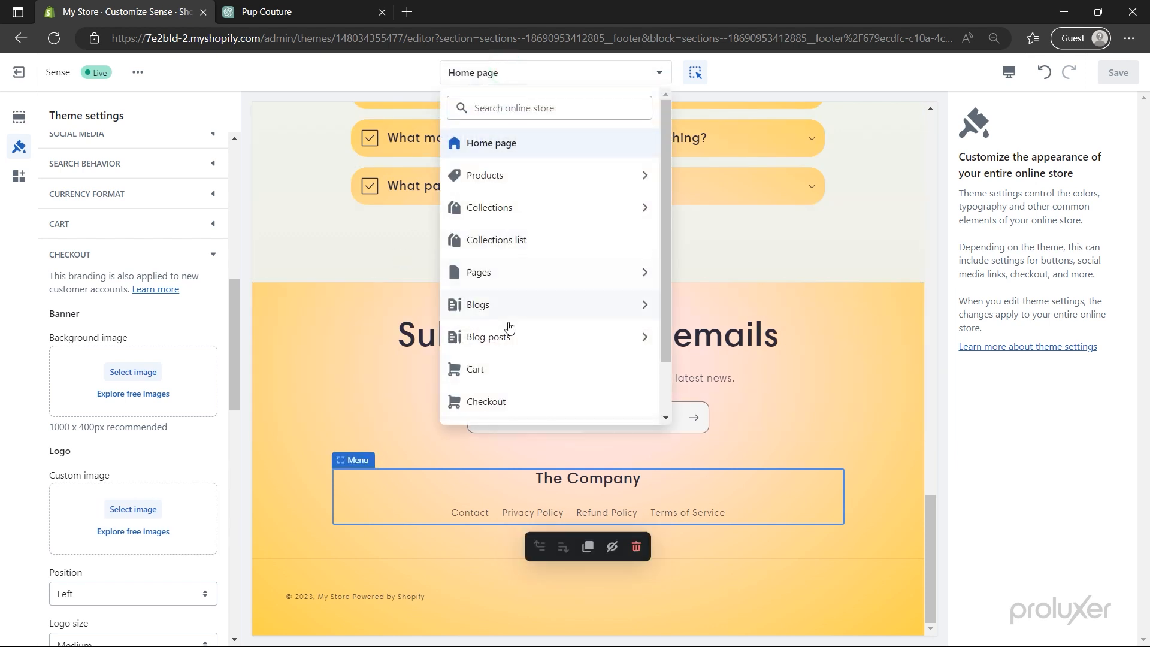
left_click(505, 403)
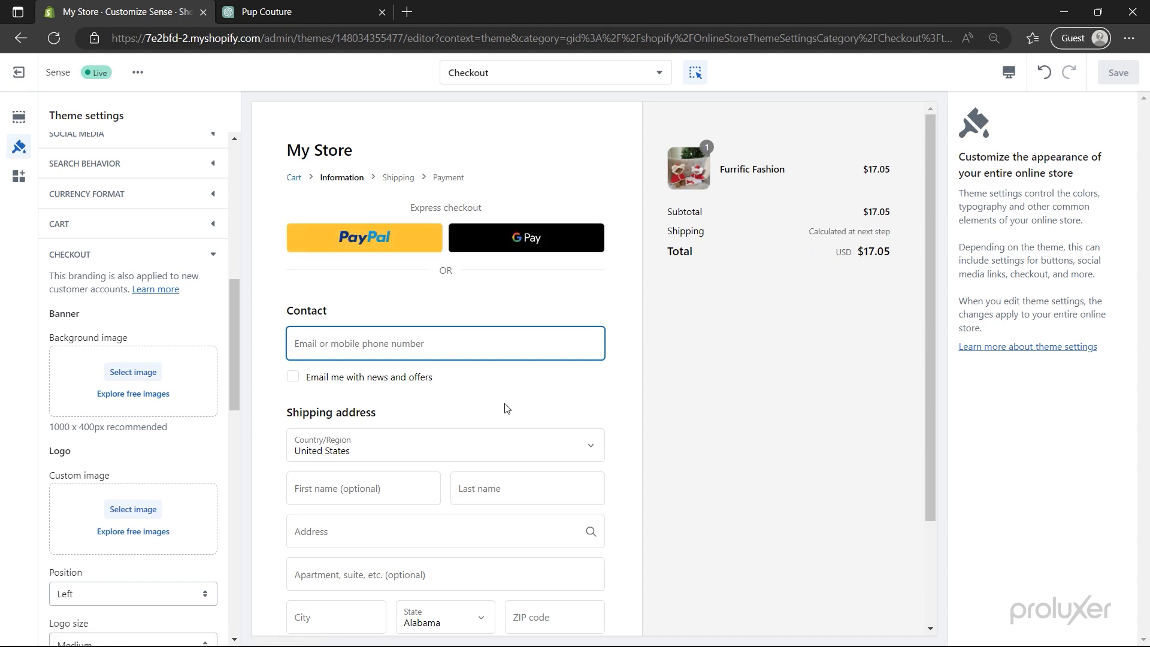
left_click(129, 509)
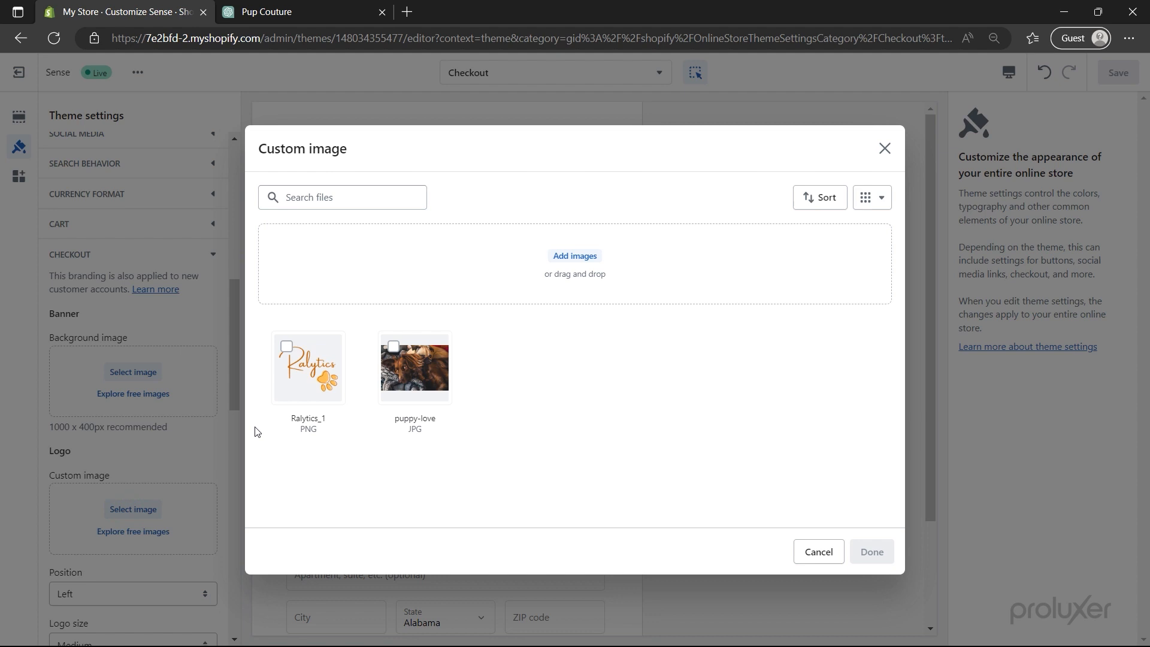
left_click(314, 369)
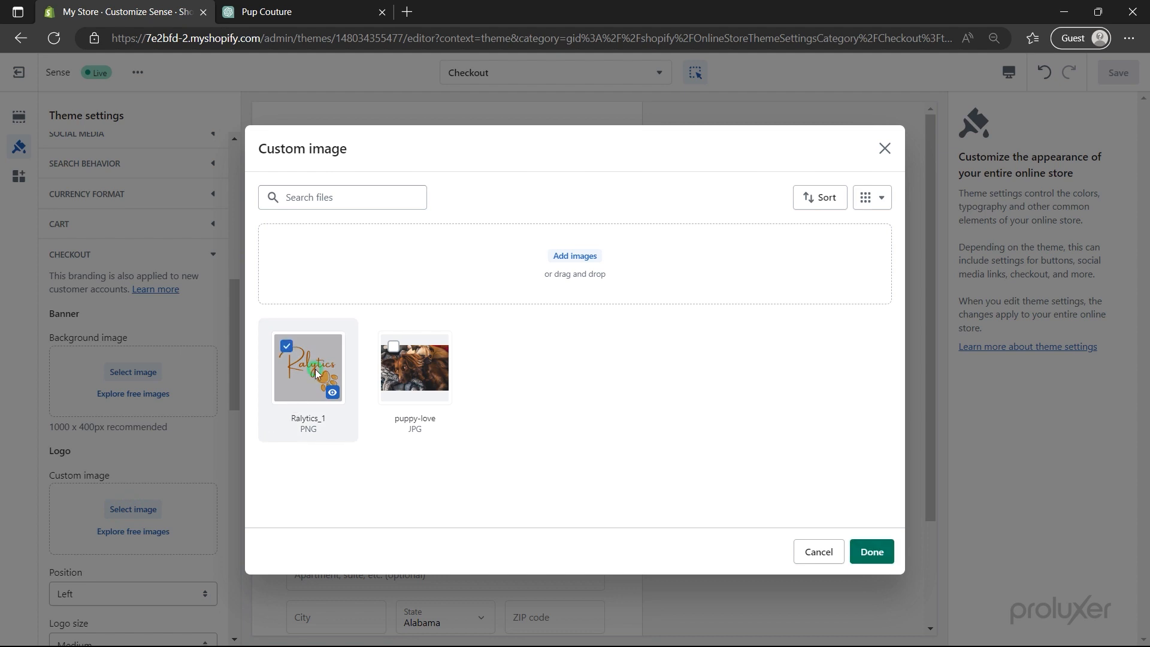
left_click(872, 554)
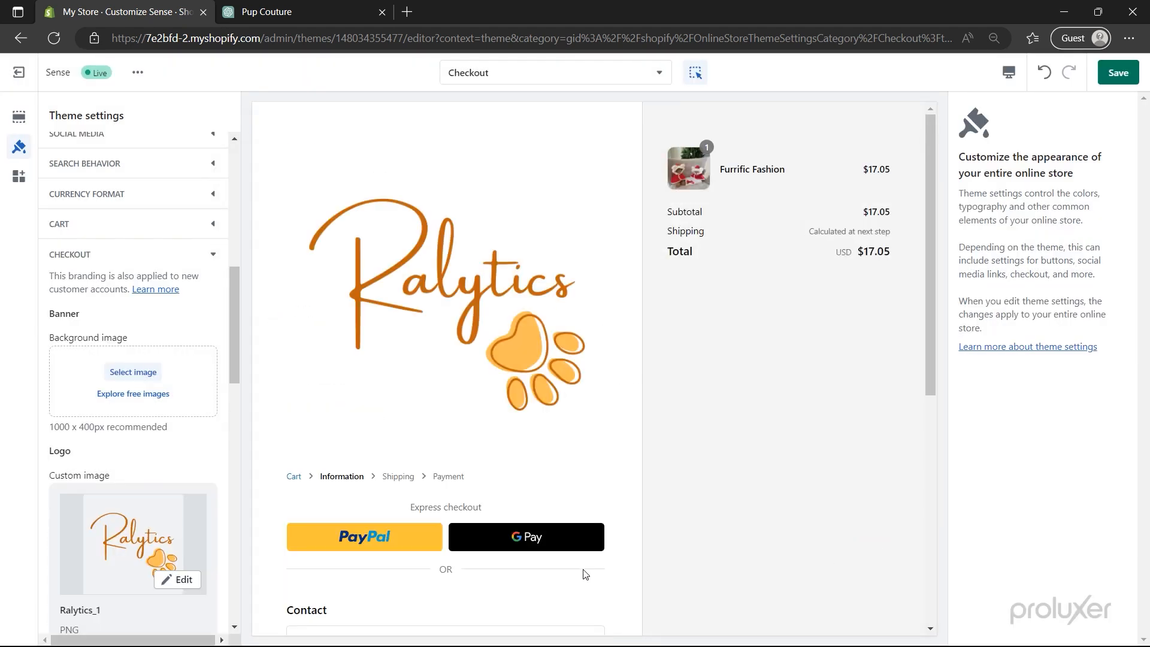
scroll(218, 496, "down", 5)
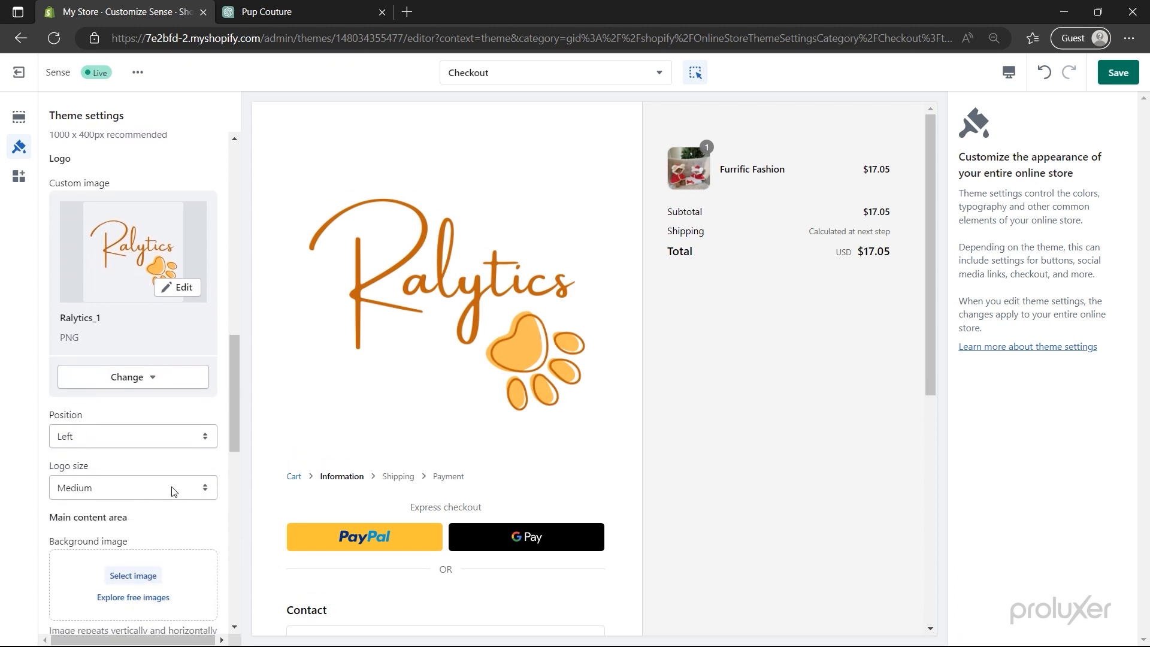
left_click(173, 487)
left_click(134, 507)
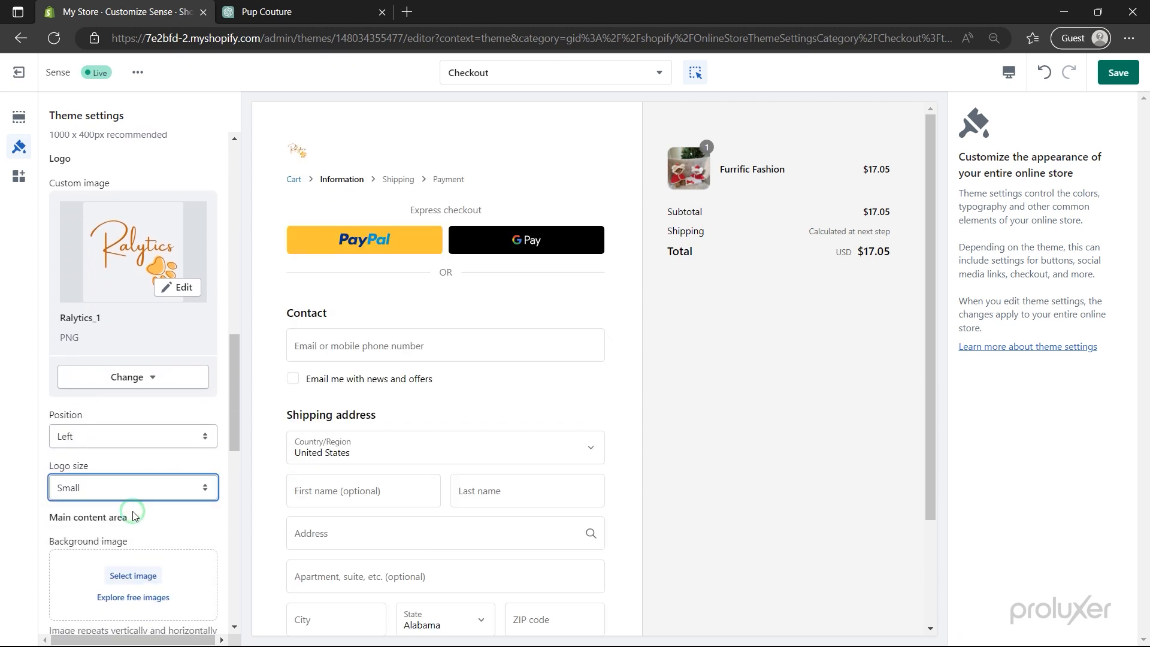
left_click(131, 488)
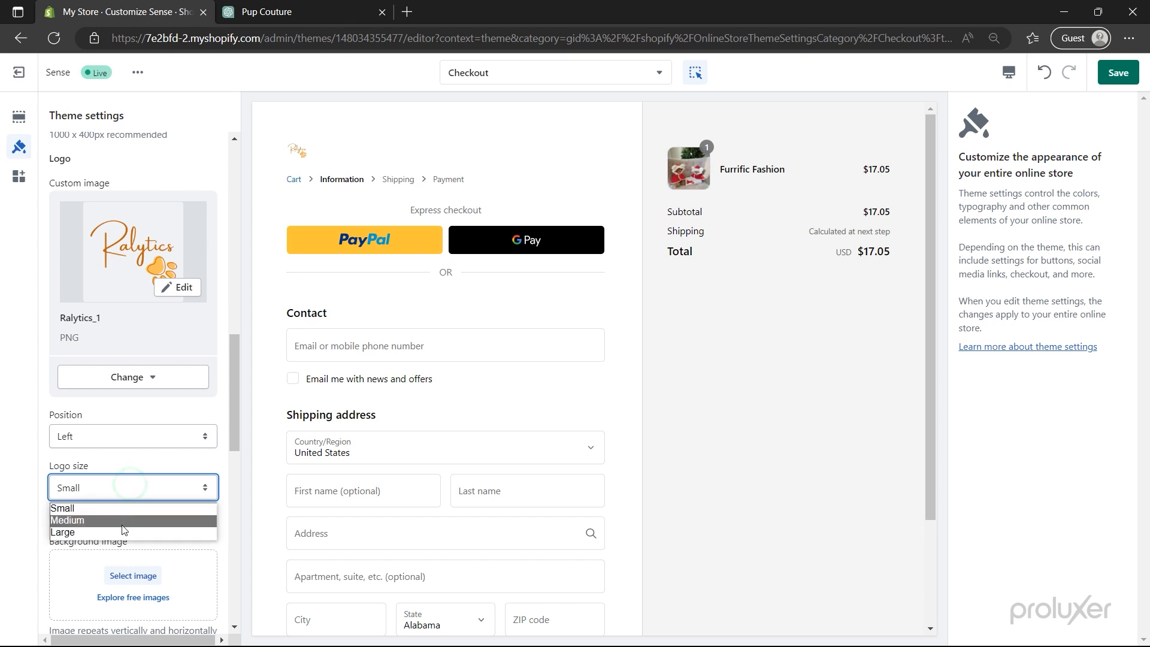
left_click(124, 518)
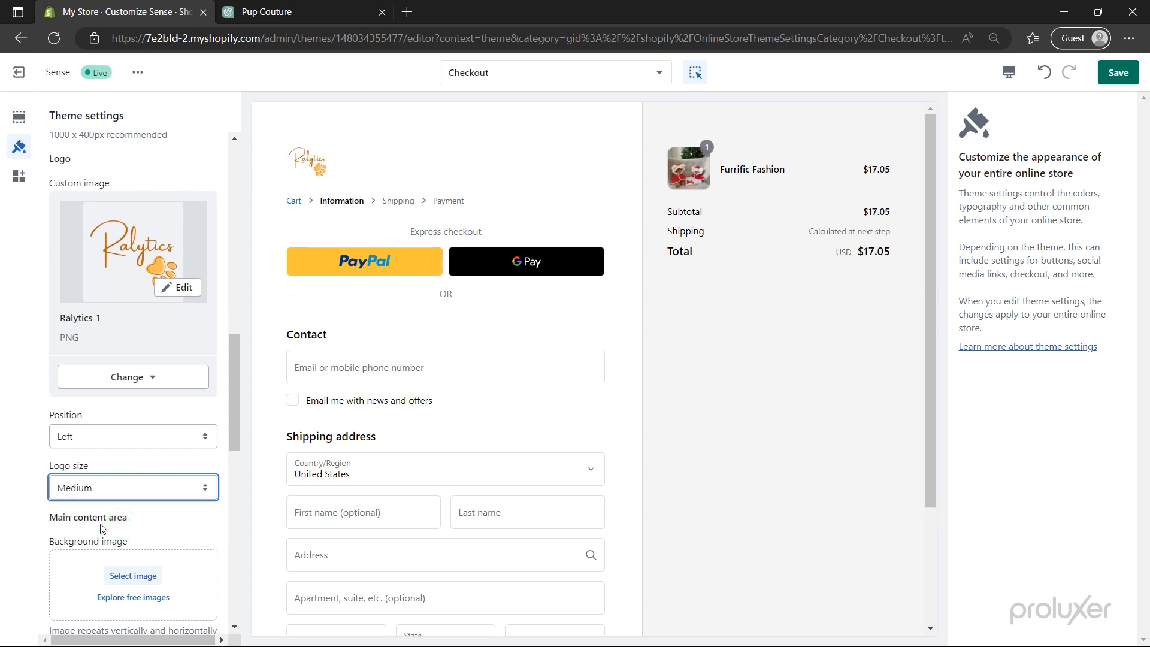
scroll(101, 529, "down", 4)
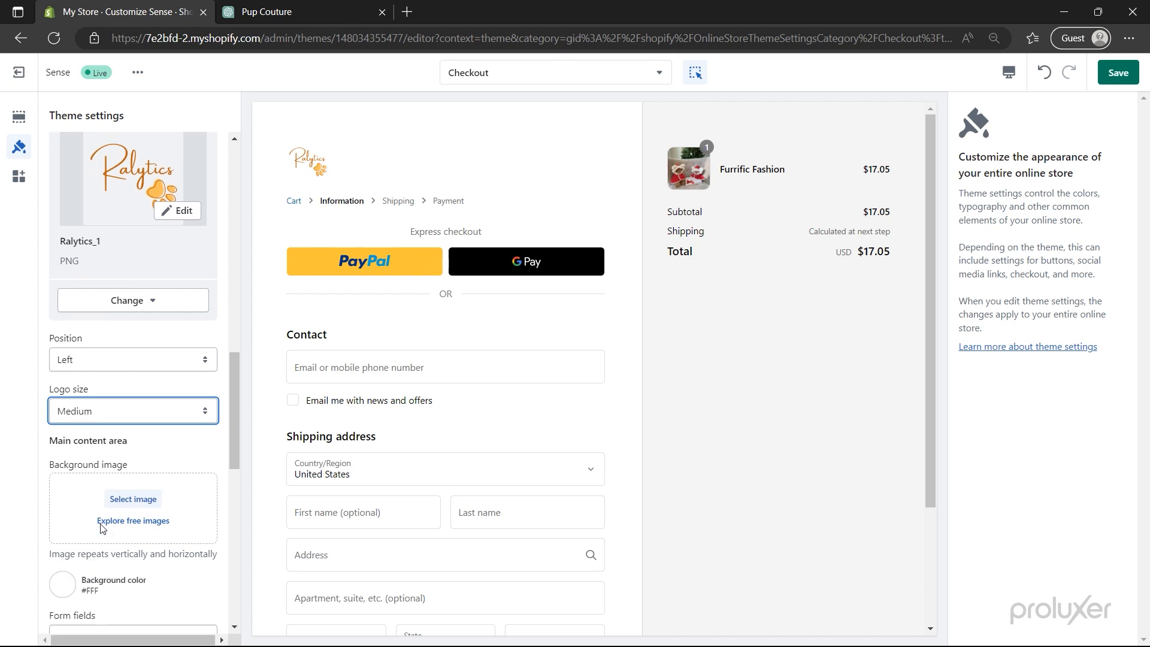
scroll(101, 528, "down", 5)
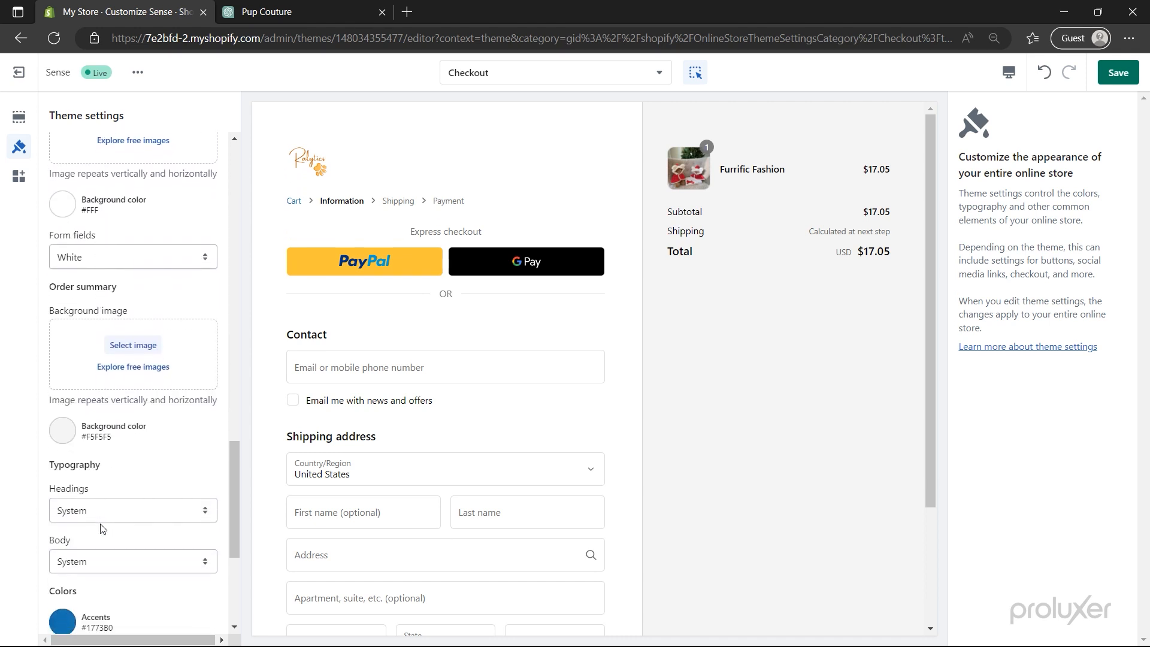
scroll(103, 519, "down", 2)
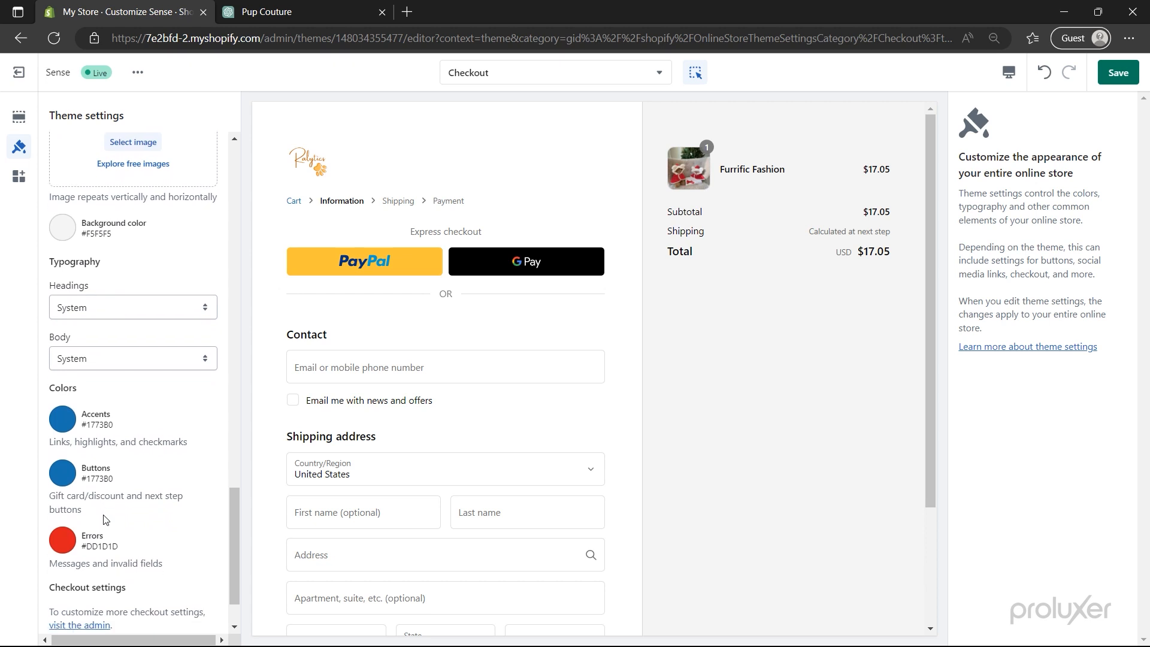
- Set the checkout Accents and Buttons colours to the same dark gold
left_click(65, 419)
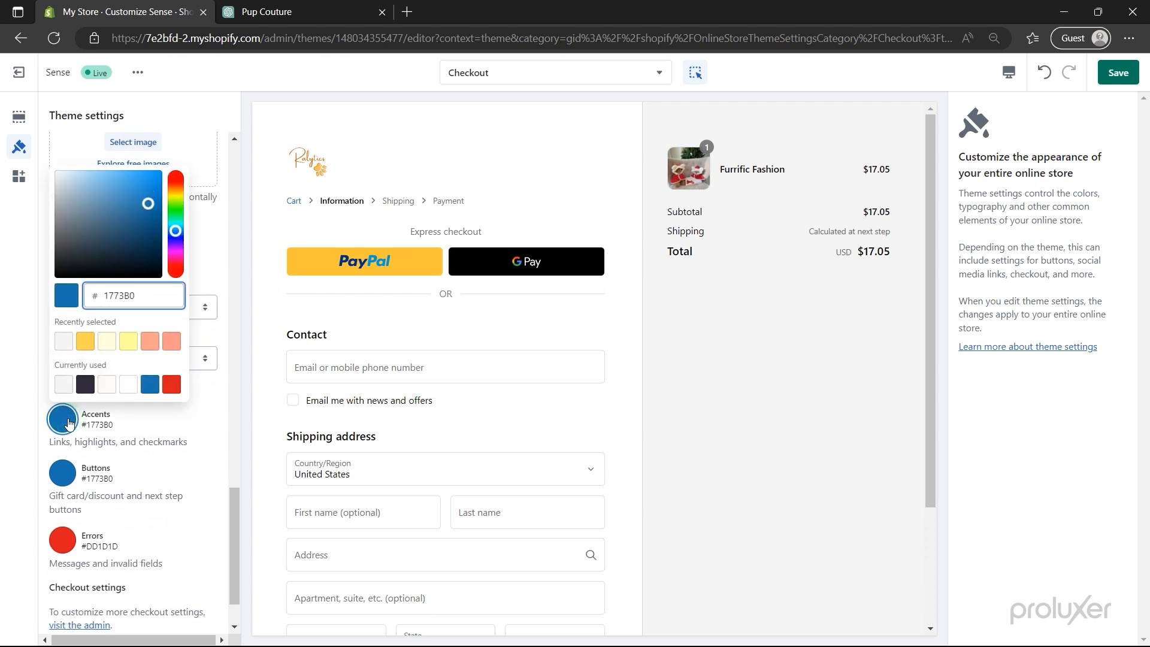
left_click(85, 342)
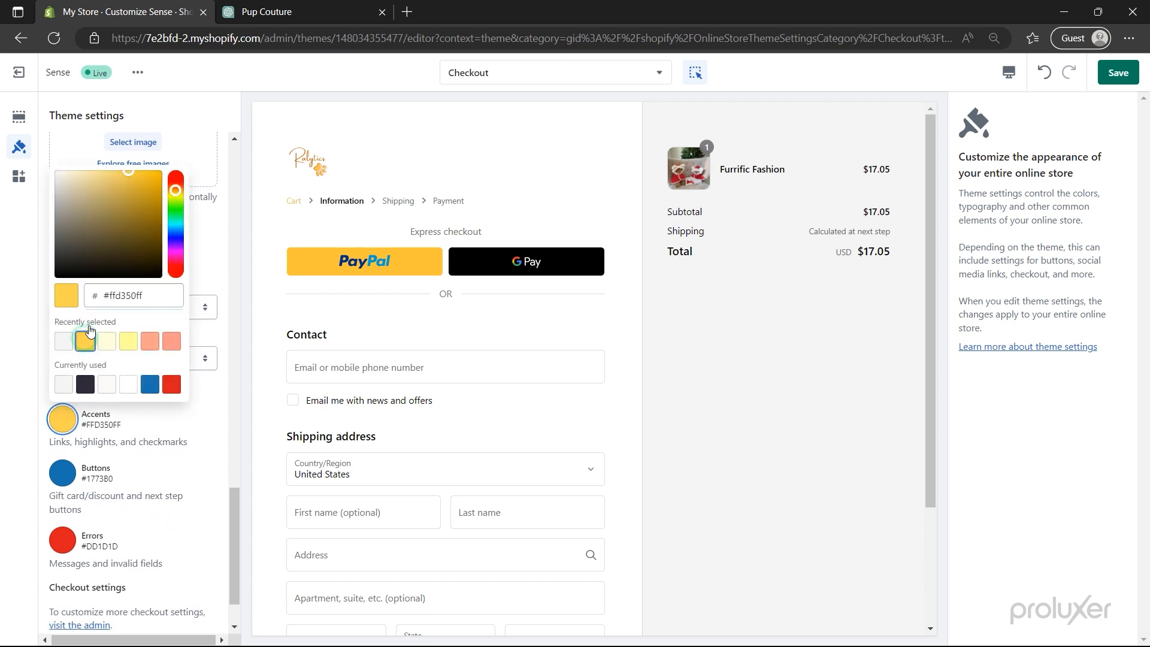
left_click_drag(126, 192, 141, 193)
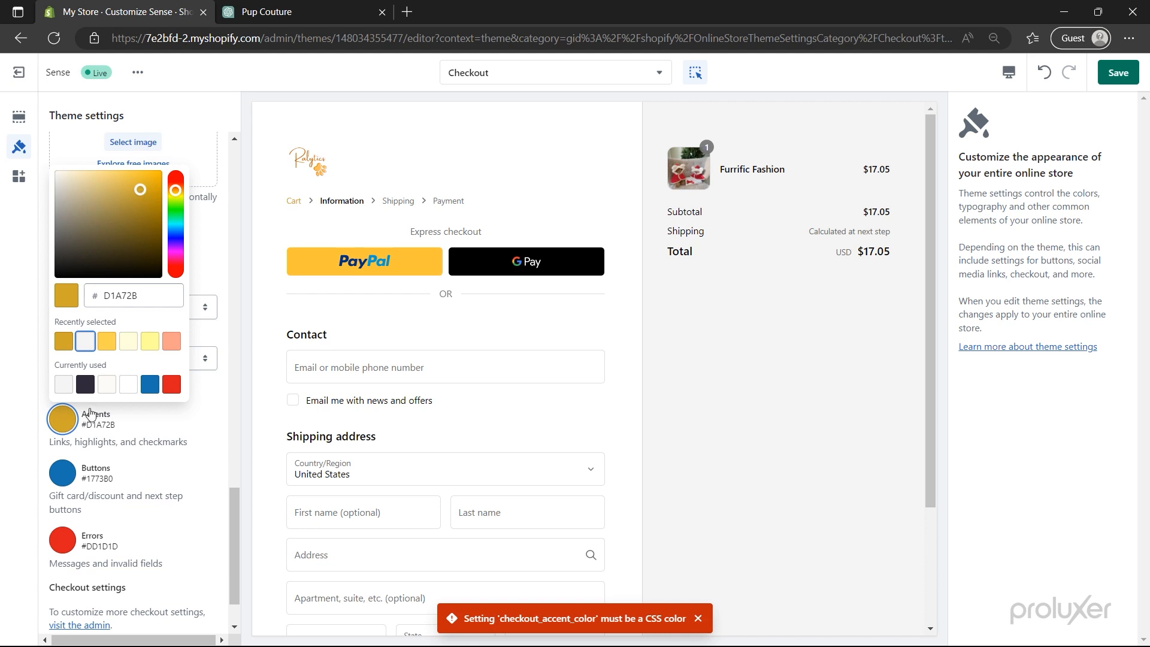
left_click(63, 473)
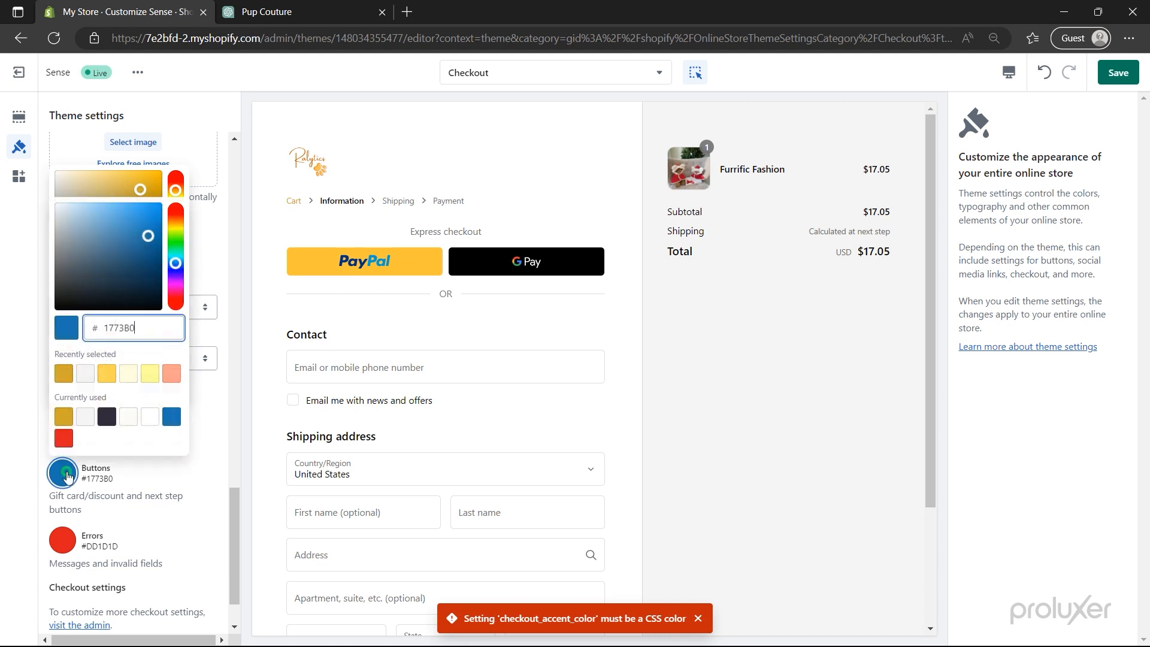
left_click(62, 374)
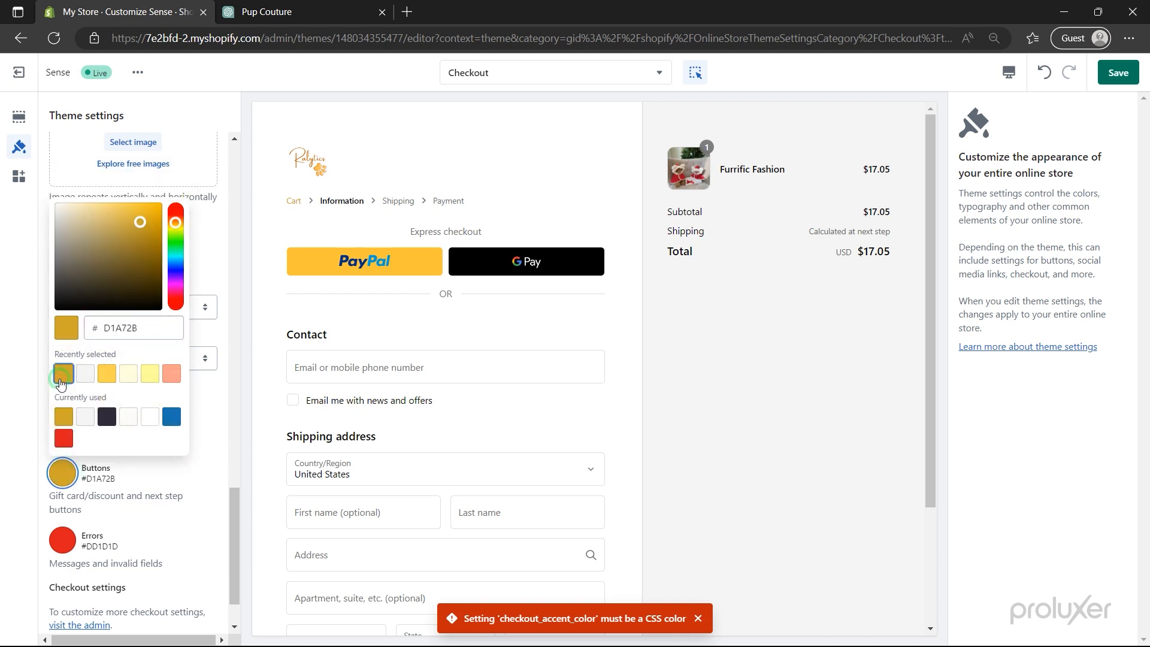
left_click(28, 377)
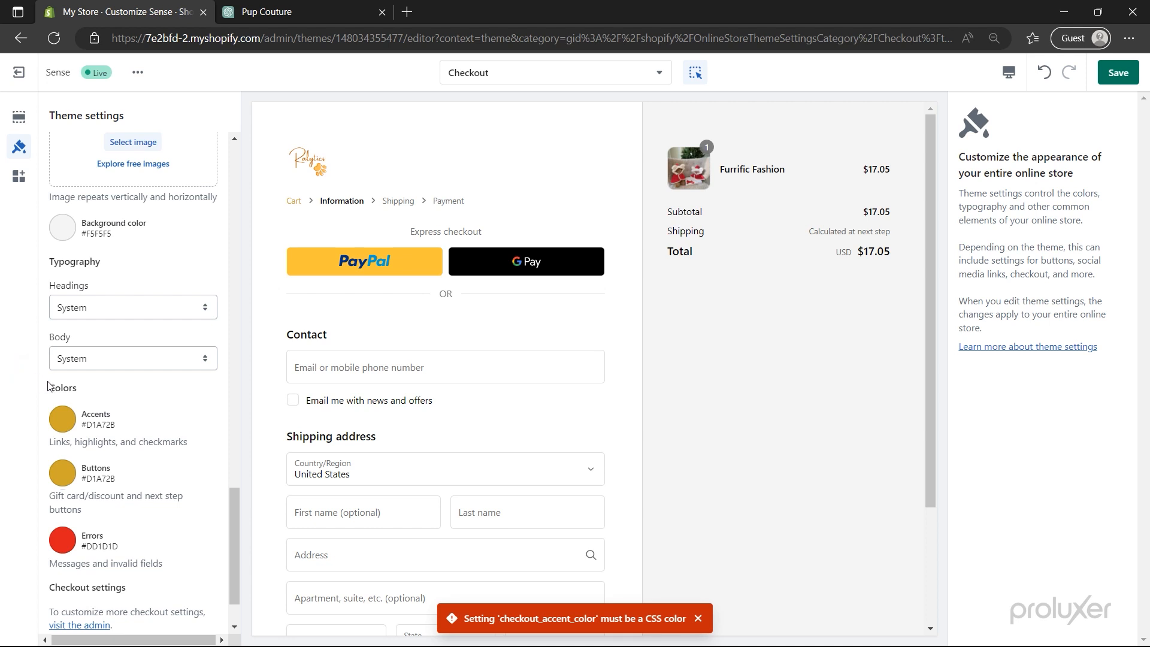
- Save the gold checkout theme settings and review the checkout preview
scroll(48, 383, "down", 2)
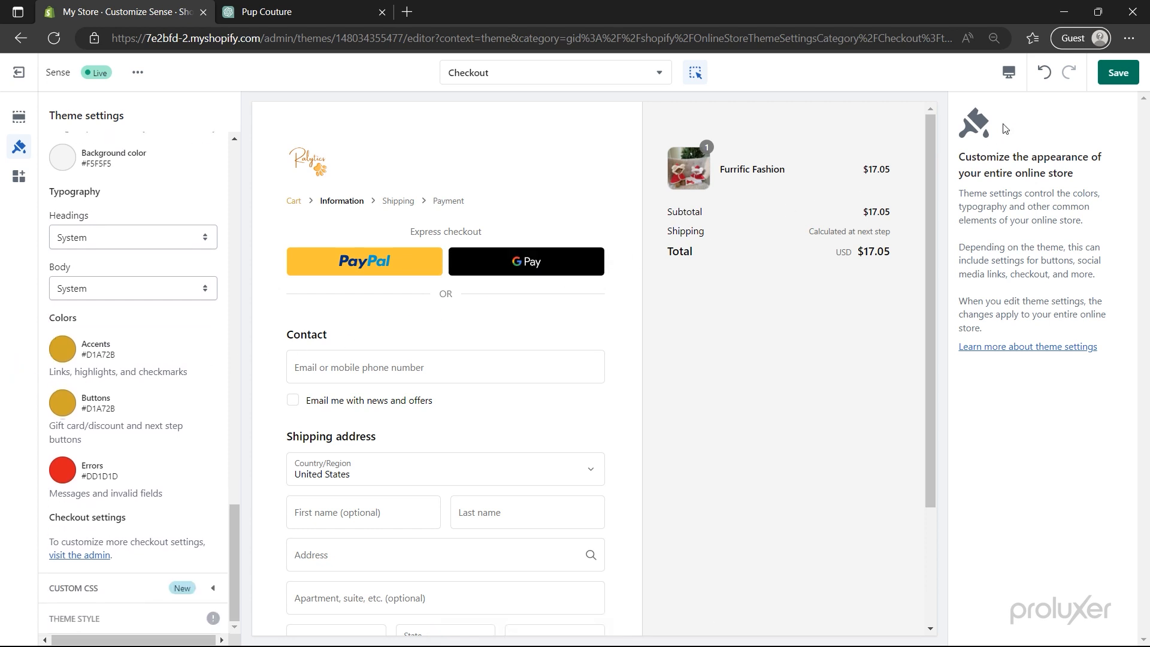
left_click(1119, 75)
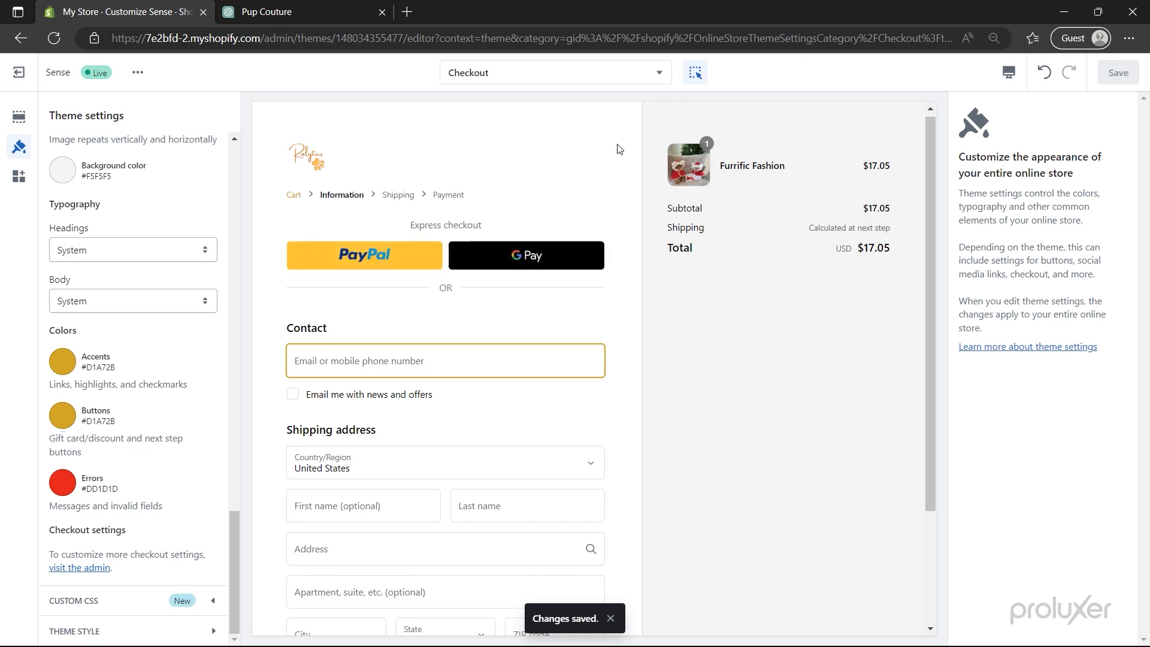
scroll(618, 148, "down", 2)
scroll(619, 148, "down", 1)
scroll(619, 148, "up", 3)
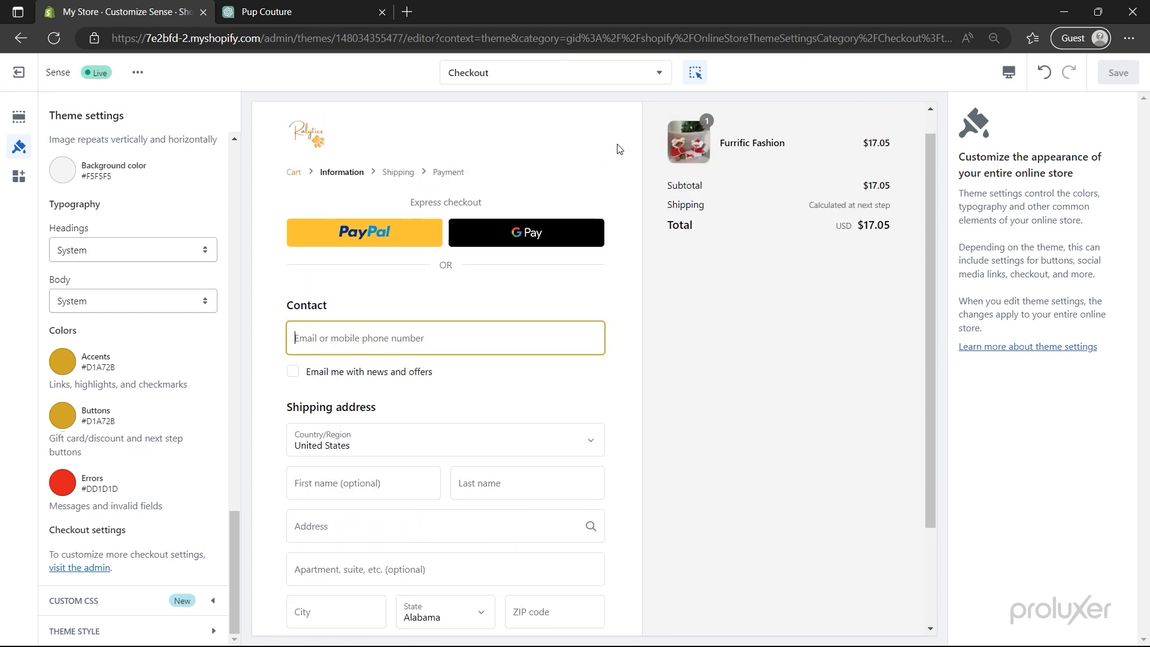
left_click(580, 72)
- Switch the preview to the Home page and open the Footer section's settings
left_click(548, 145)
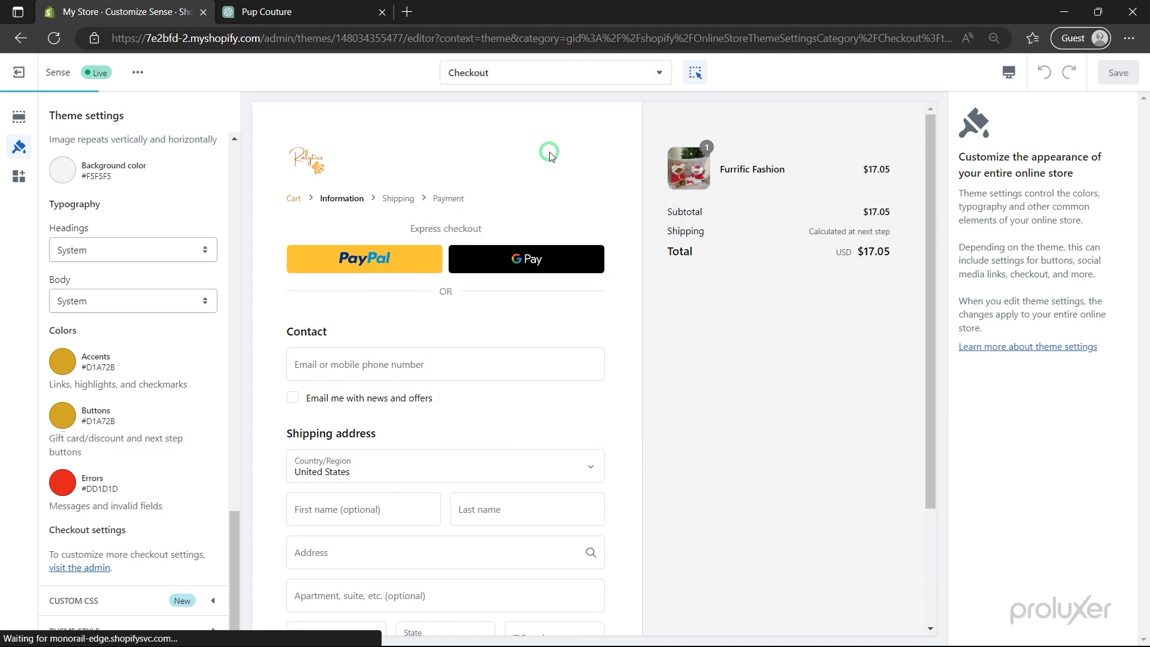
scroll(305, 310, "down", 10)
scroll(305, 312, "down", 10)
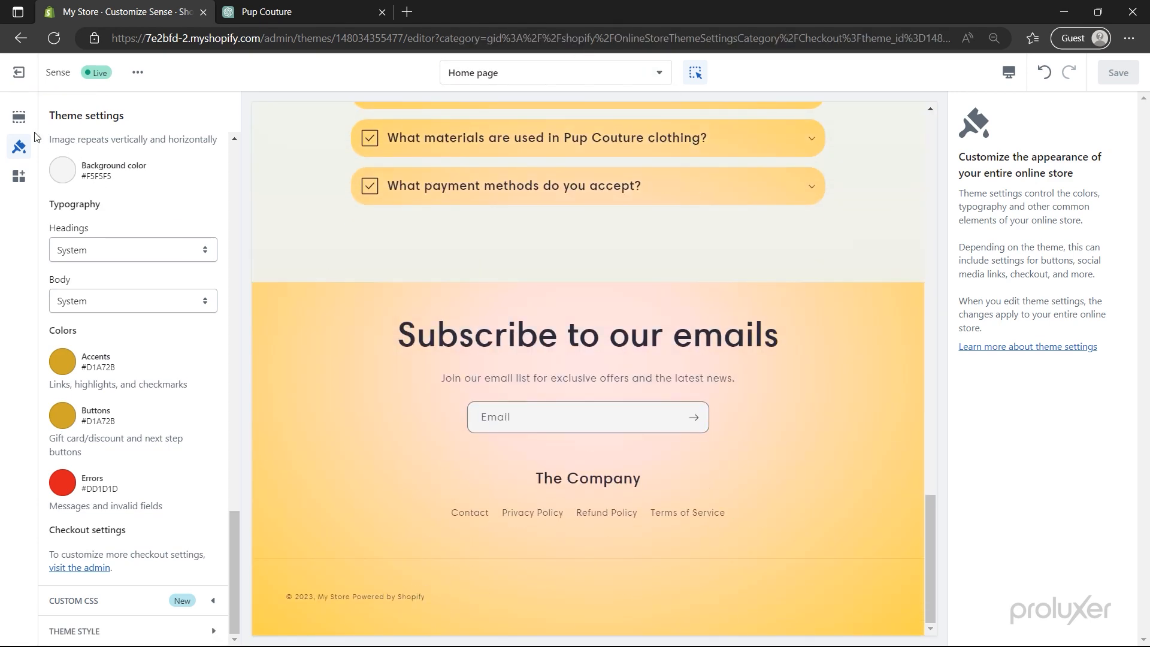
left_click(20, 118)
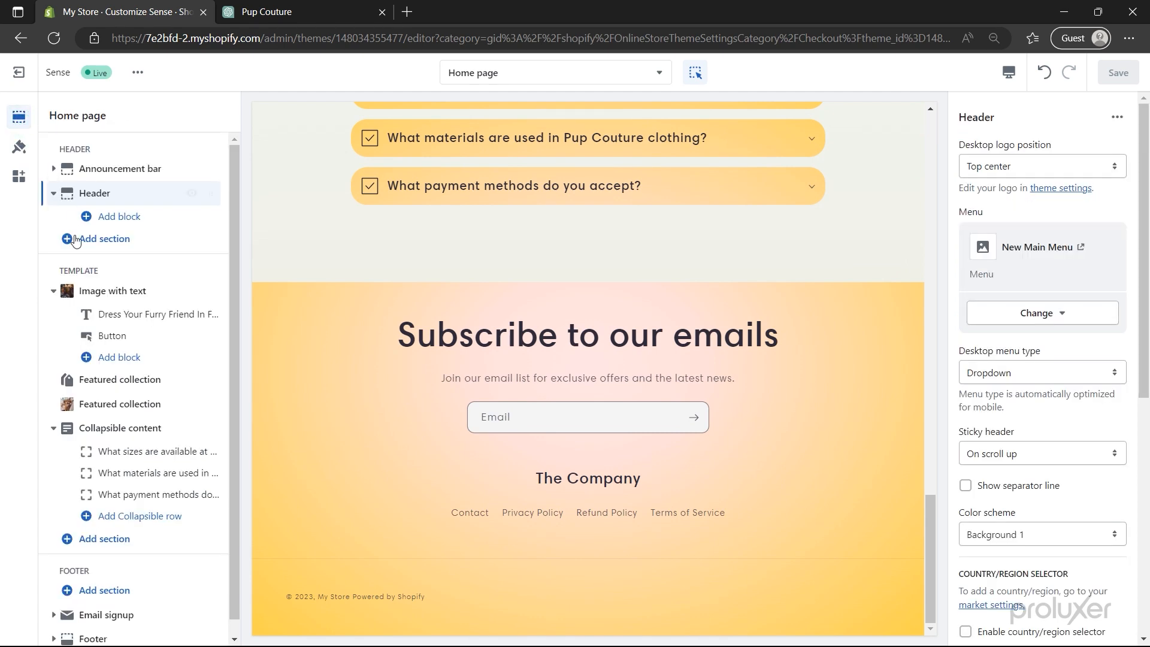
scroll(97, 319, "down", 2)
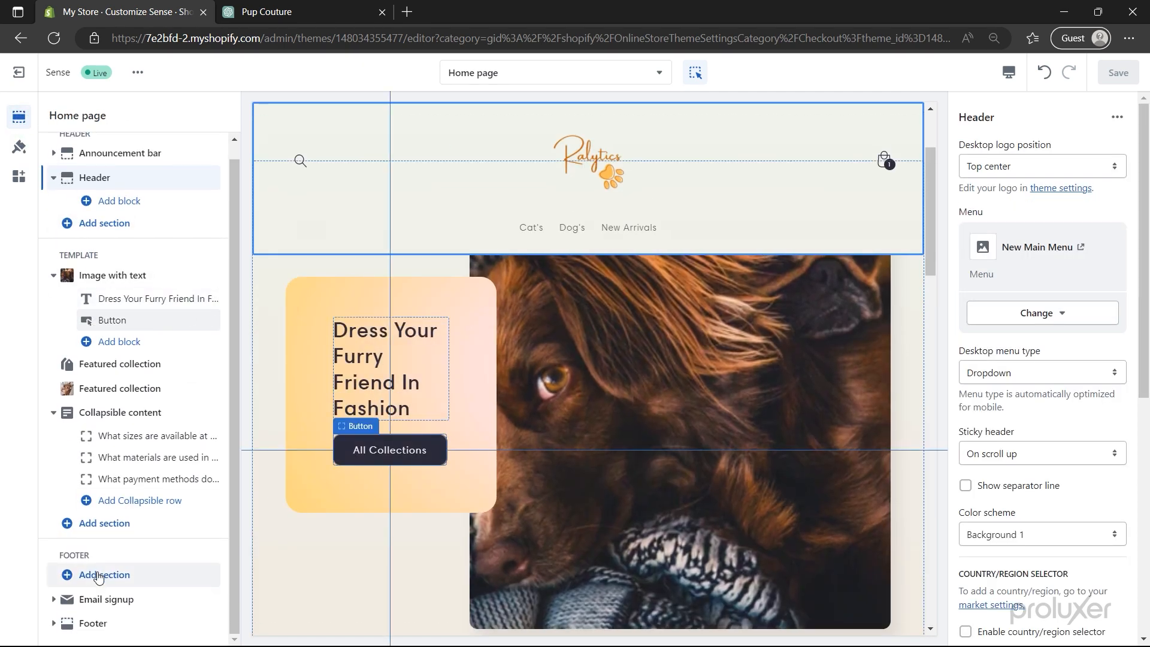
left_click(102, 626)
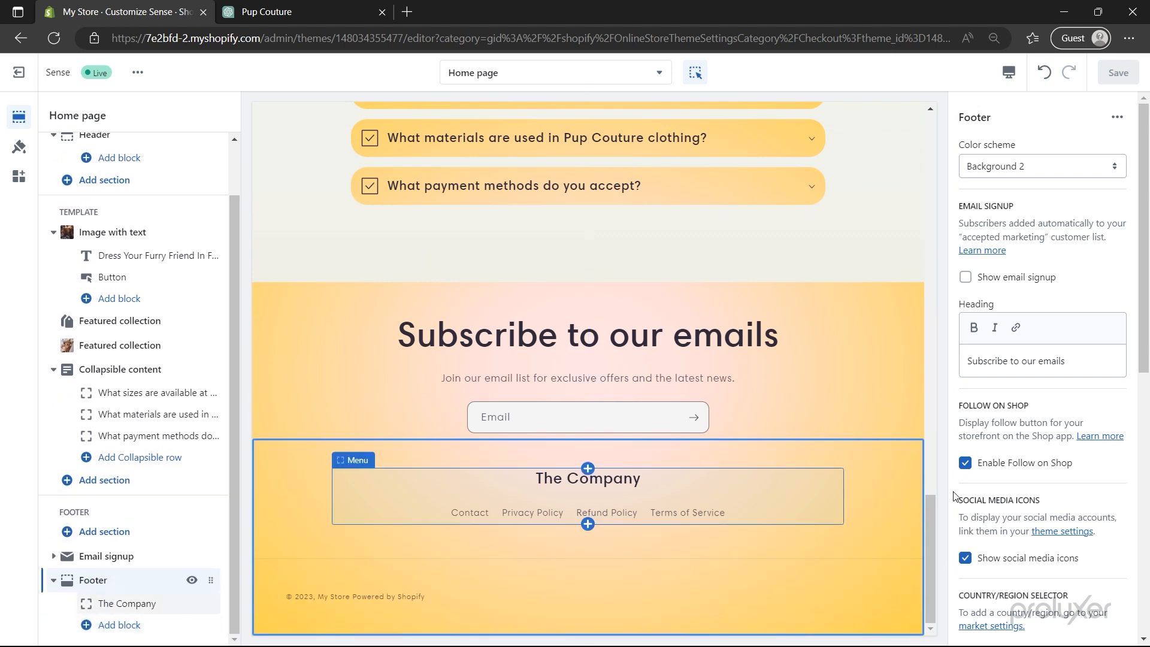
- Expand the footer's social link settings and copy the example Facebook link
scroll(1025, 470, "down", 6)
scroll(1026, 471, "down", 2)
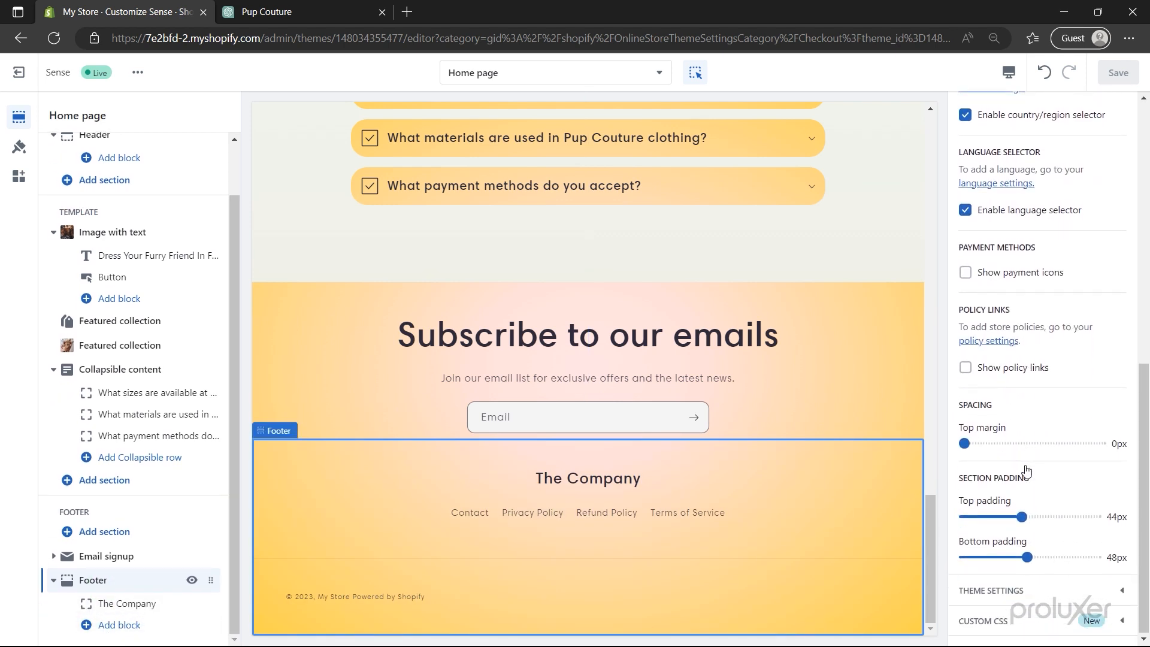
left_click(1035, 593)
scroll(1036, 594, "down", 5)
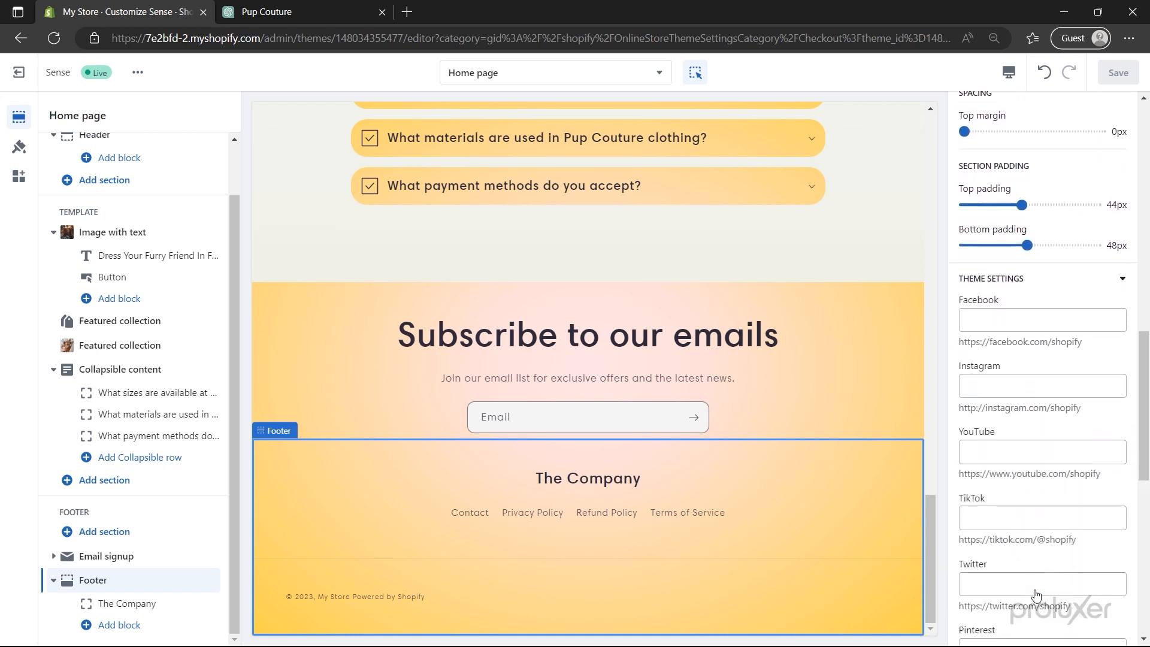
scroll(1037, 593, "down", 2)
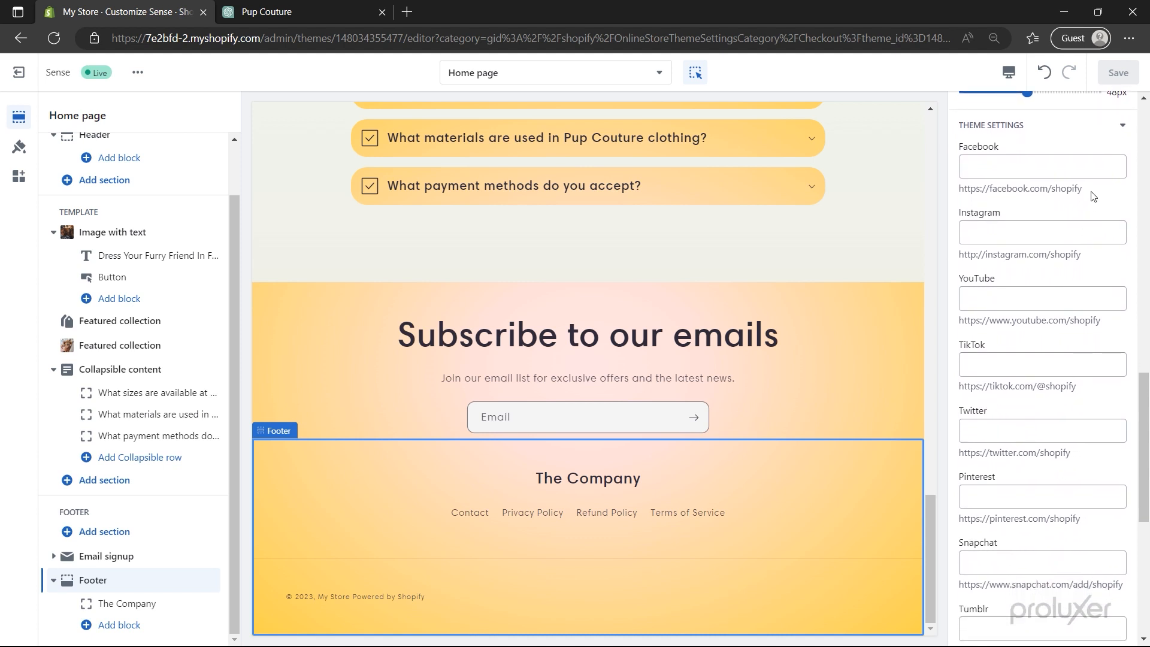
left_click_drag(1093, 196, 959, 189)
key("ctrl+c")
left_click(988, 173)
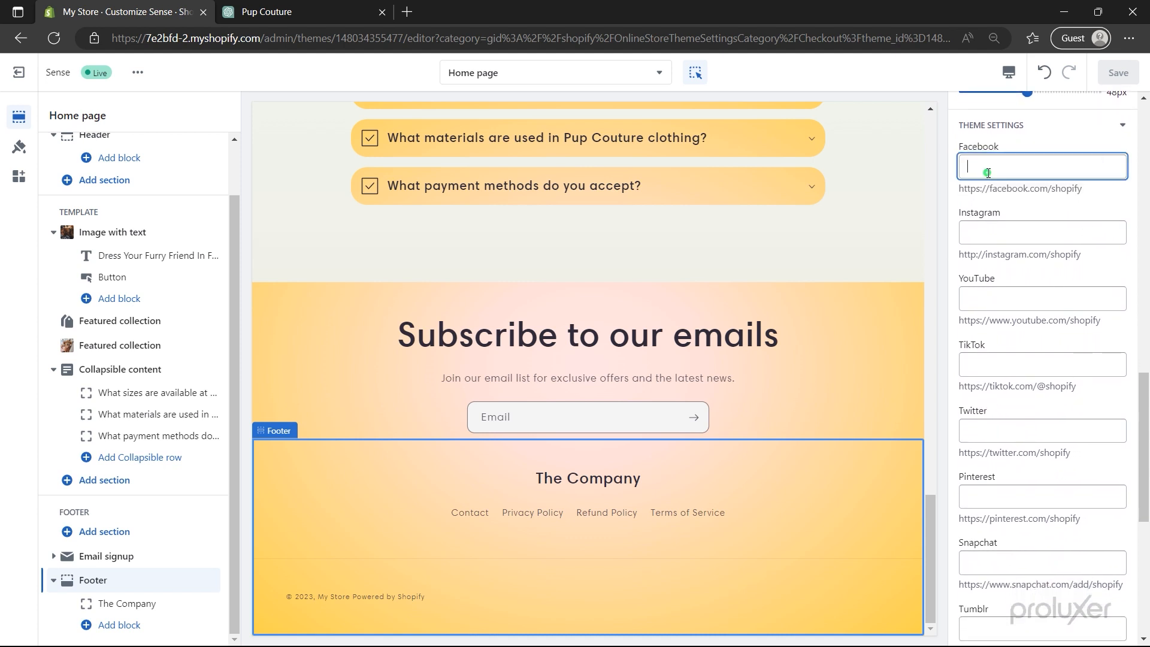
key("ctrl+v")
left_click(996, 216)
key("ctrl+v")
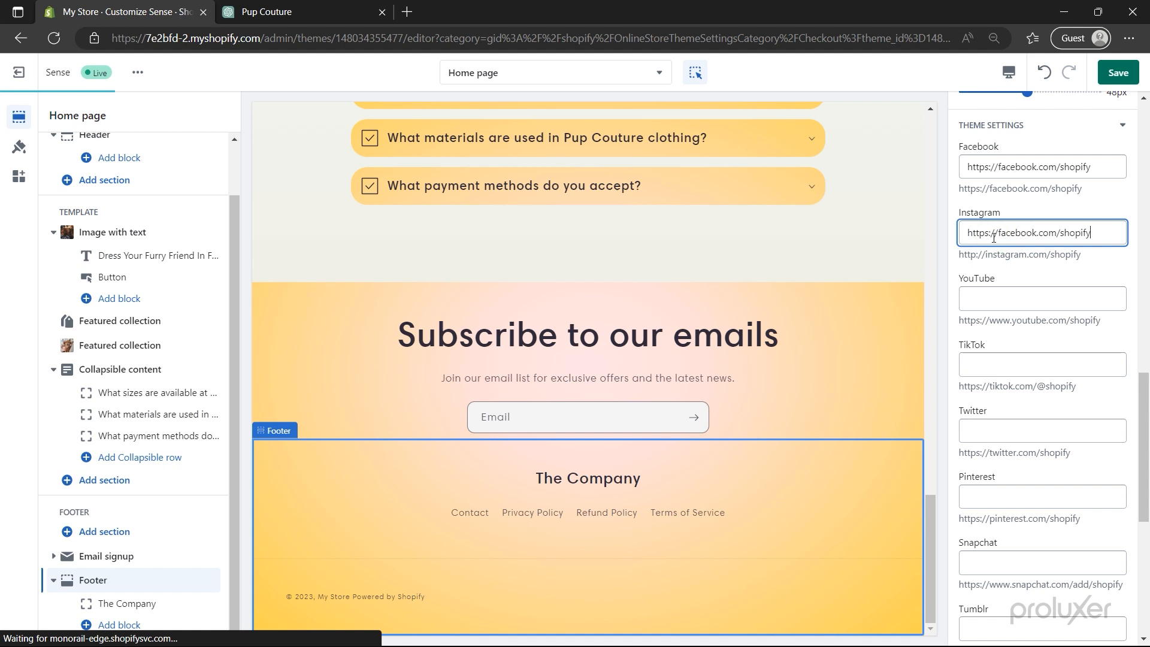
left_click(1008, 290)
key("ctrl+v")
scroll(1012, 281, "down", 2)
- Paste the same link into the TikTok, Twitter and Pinterest fields and save
left_click(1017, 279)
key("ctrl+v")
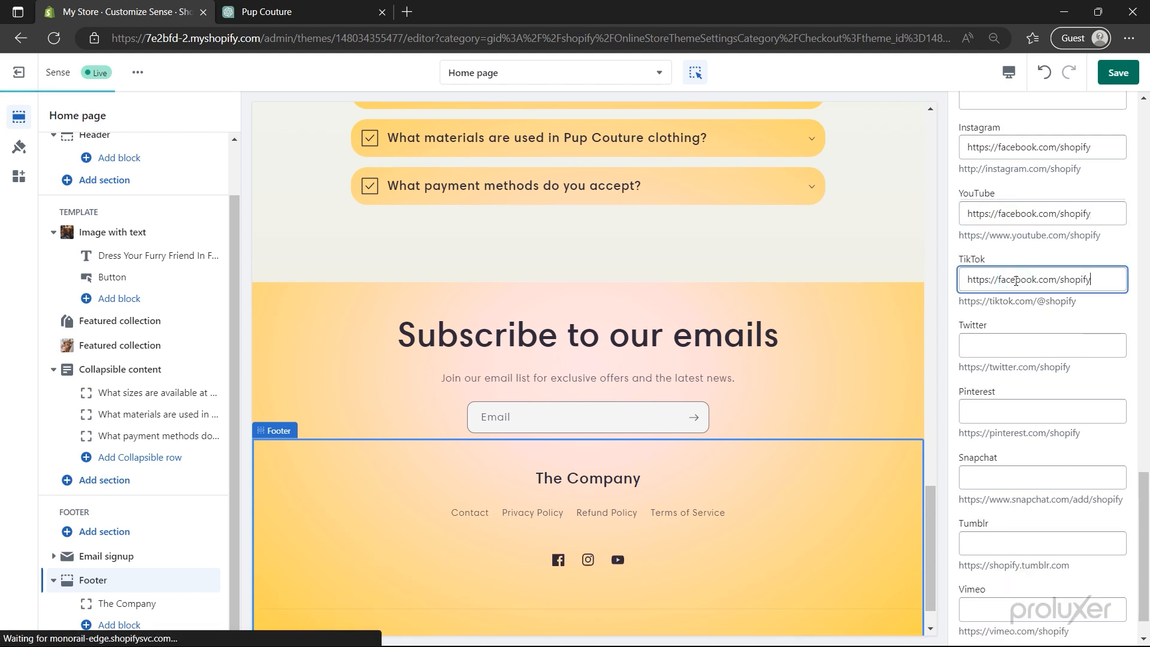
left_click(1020, 345)
key("ctrl+v")
left_click(1017, 411)
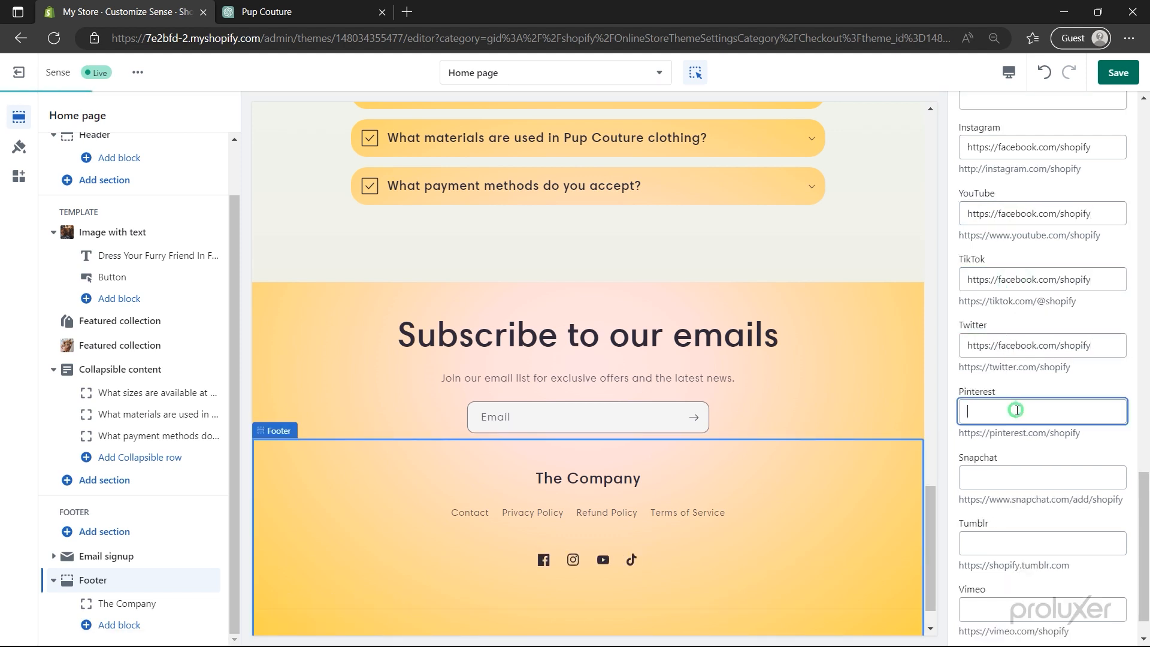
key("ctrl+v")
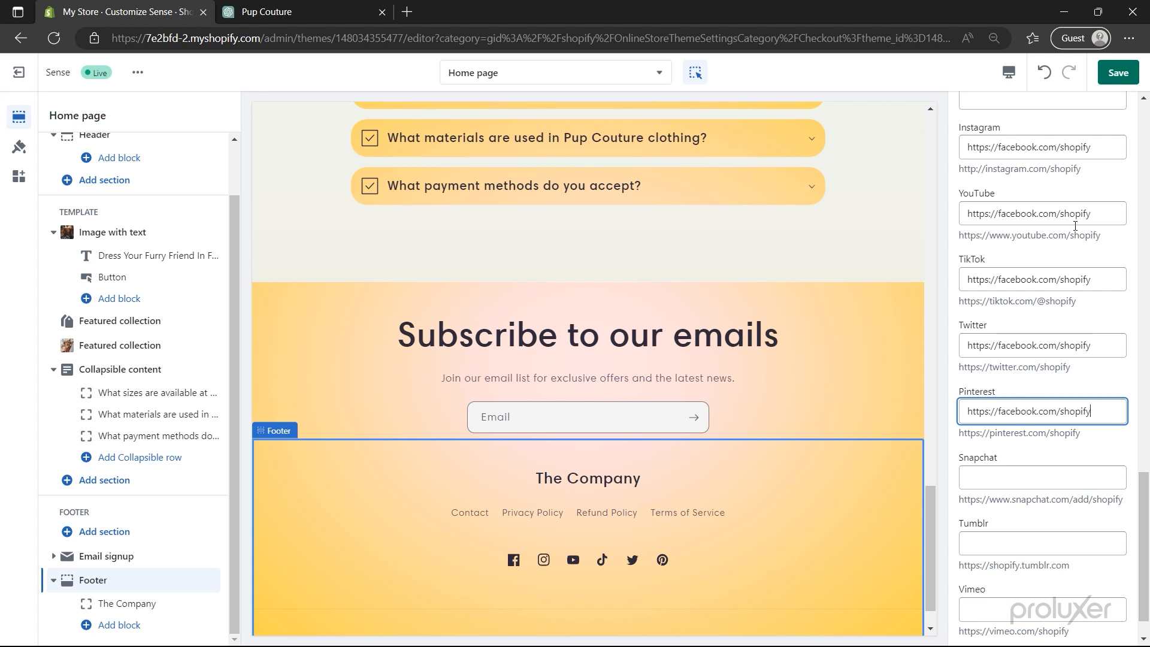
left_click(1116, 73)
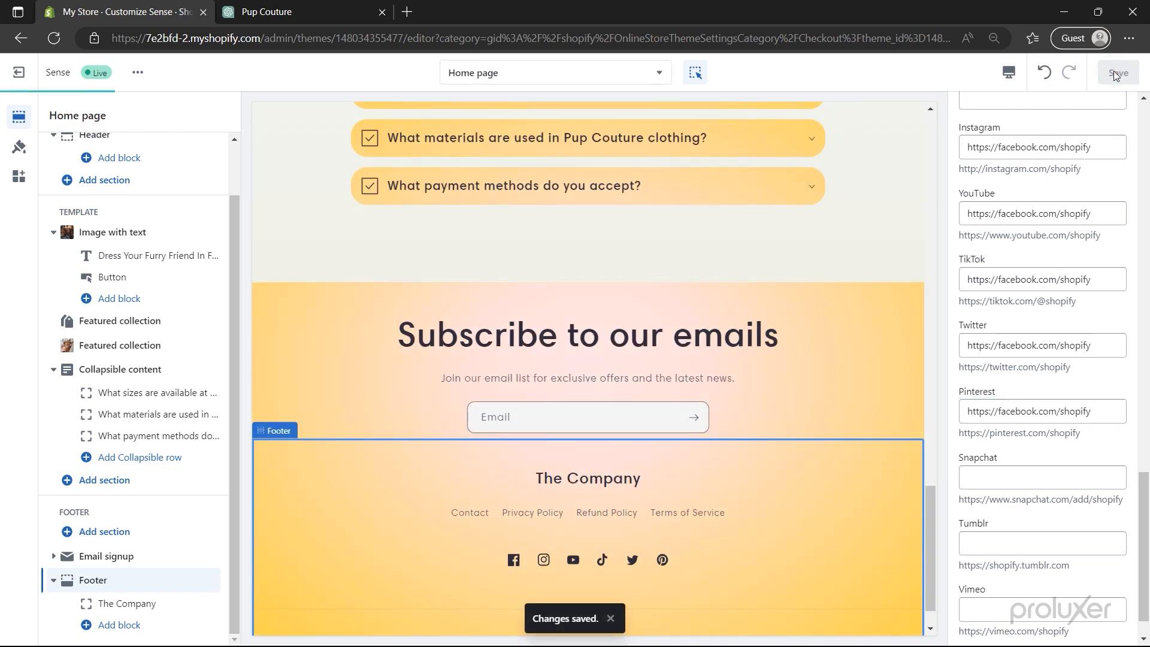
left_click(641, 76)
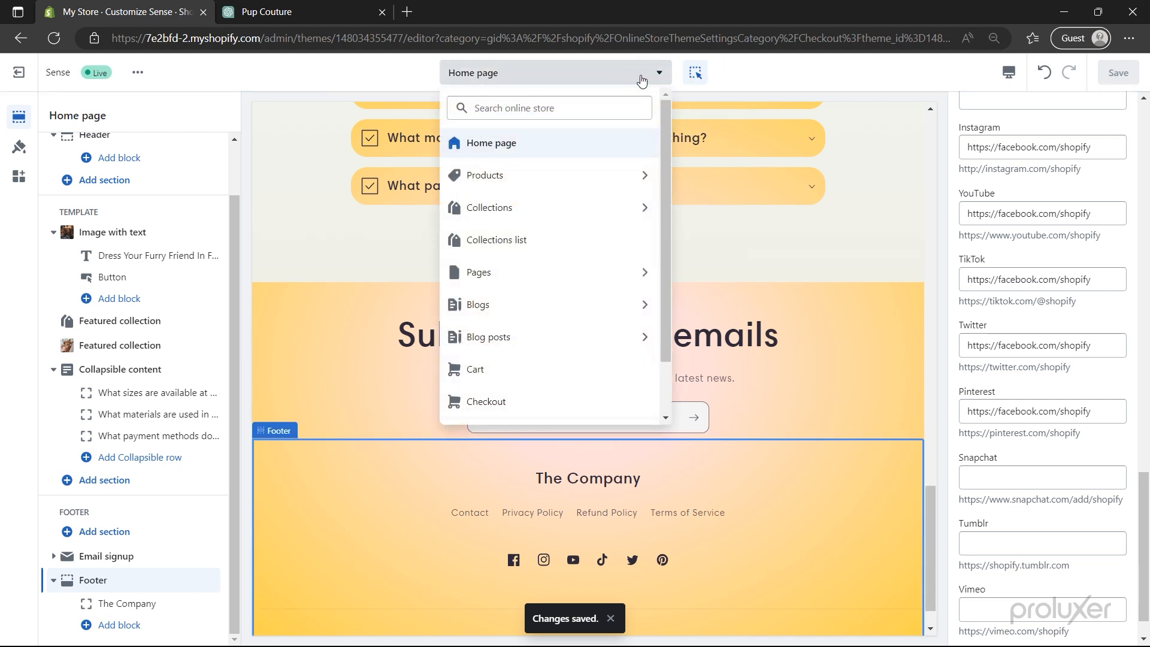
- Open Products > Default product and scroll the Furrific Fashion preview to 'You may also like'
left_click(580, 179)
left_click(581, 183)
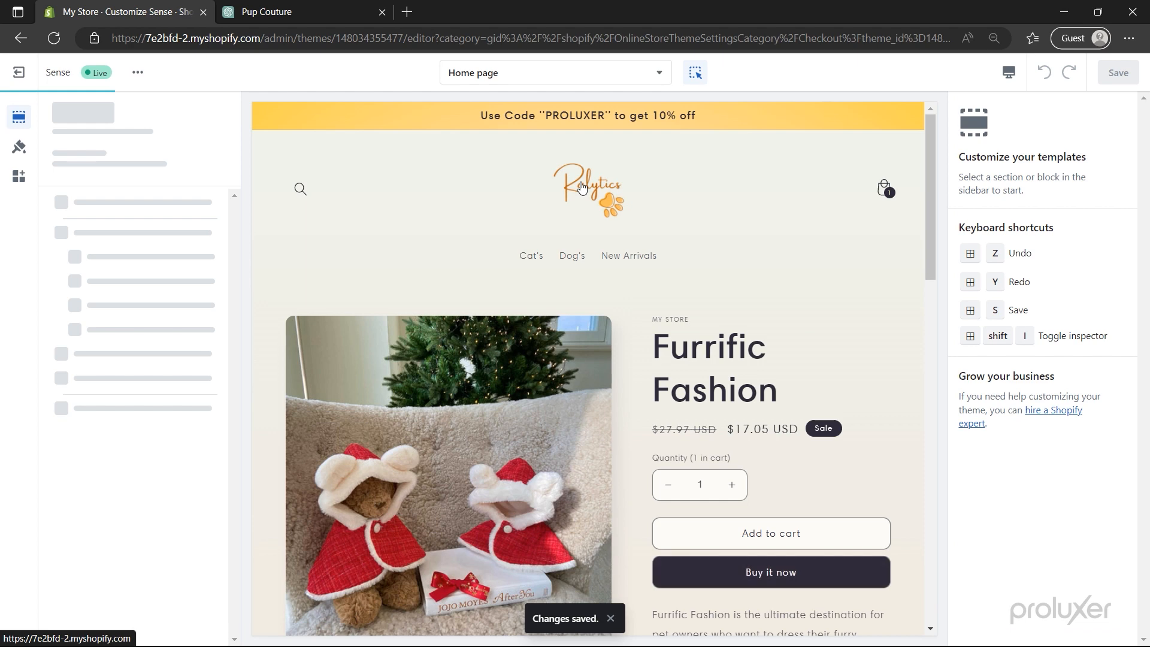
scroll(582, 187, "down", 3)
scroll(582, 188, "down", 2)
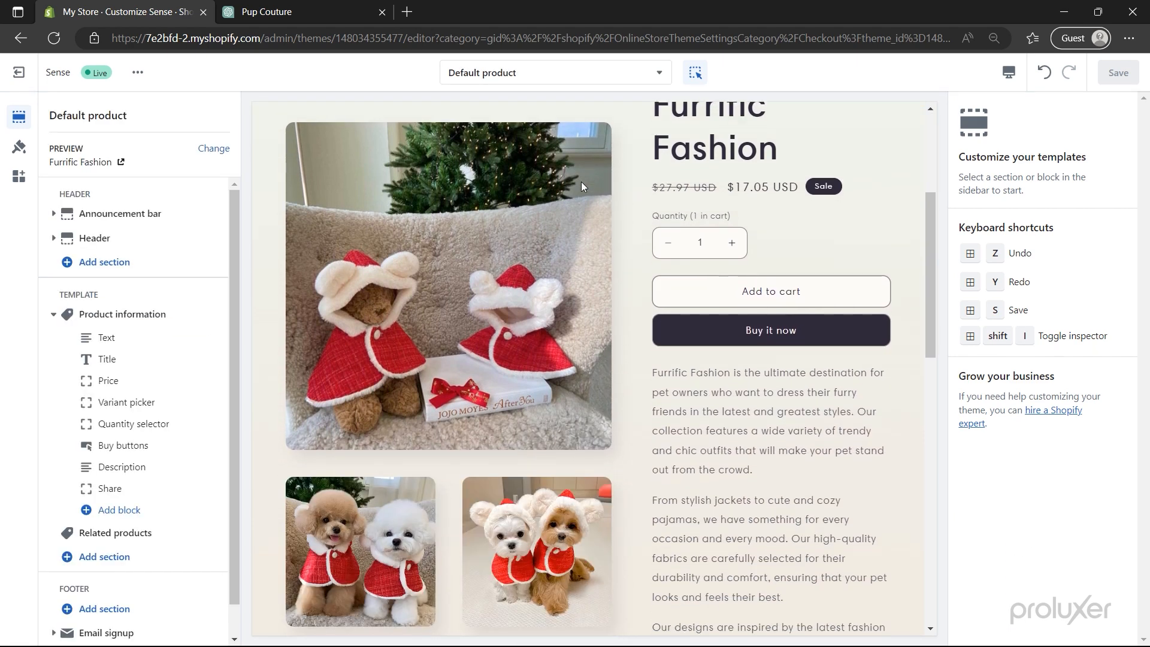
scroll(581, 179, "down", 6)
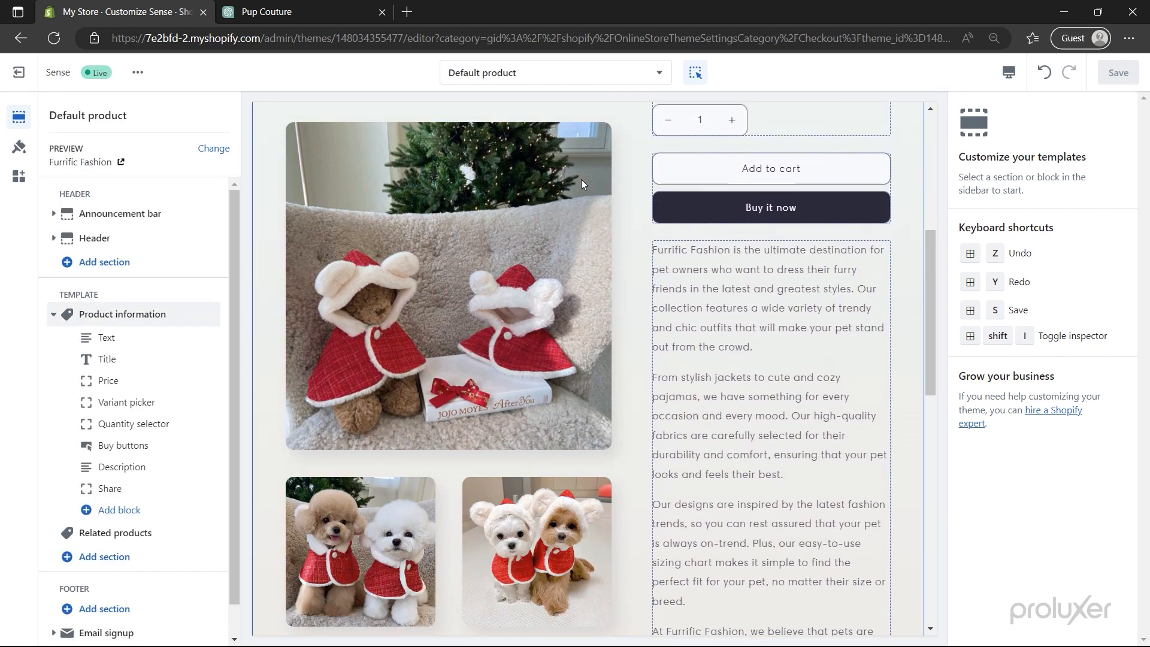
scroll(581, 180, "down", 6)
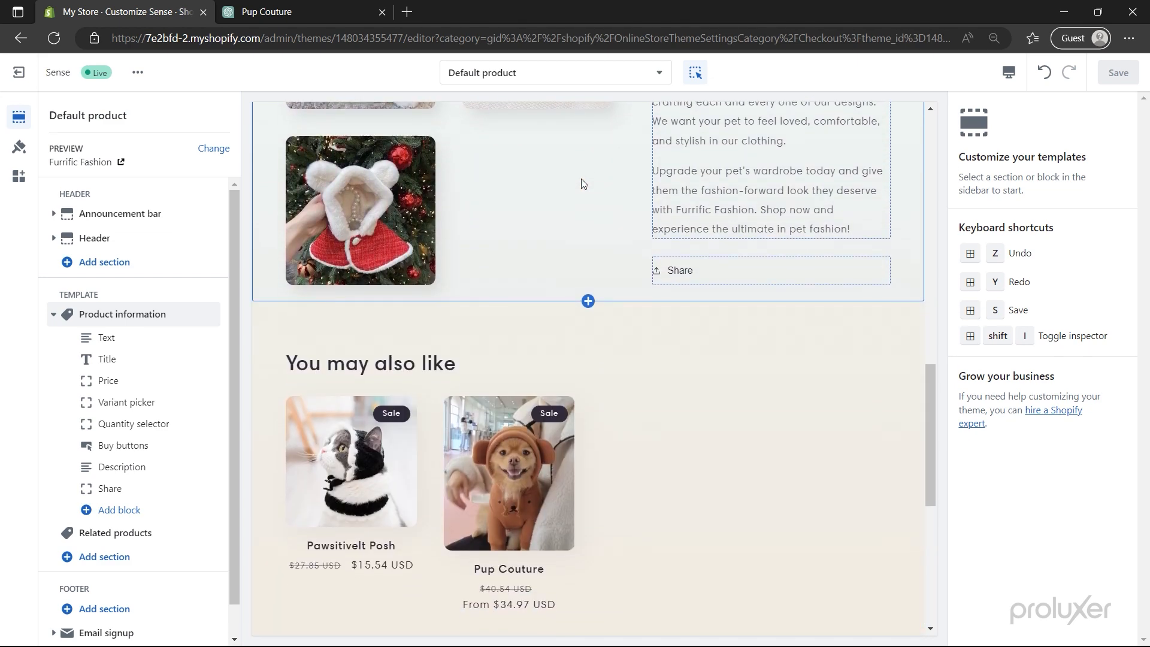
scroll(581, 183, "down", 3)
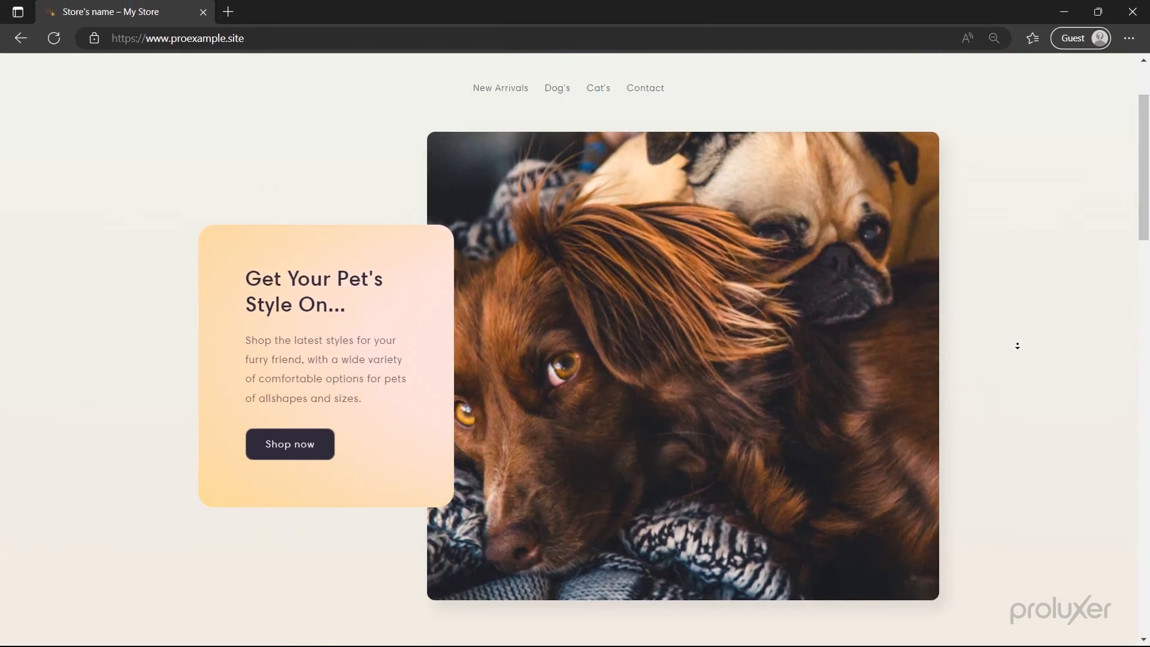
scroll(1017, 345, "down", 2)
scroll(1017, 346, "down", 5)
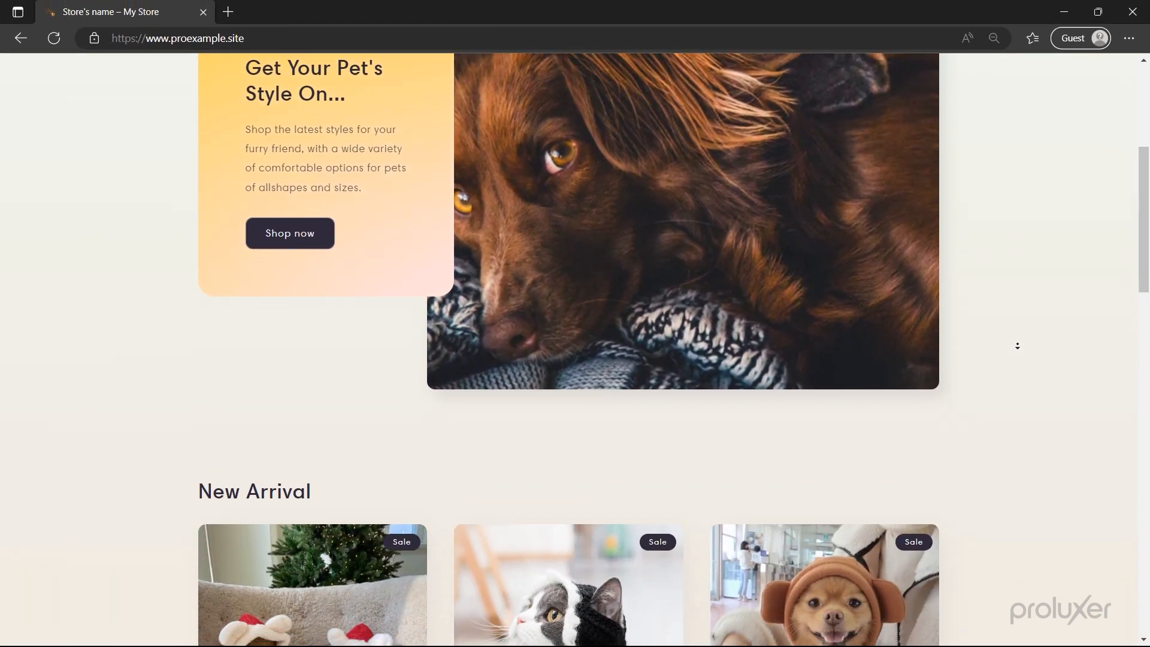
scroll(1017, 345, "down", 5)
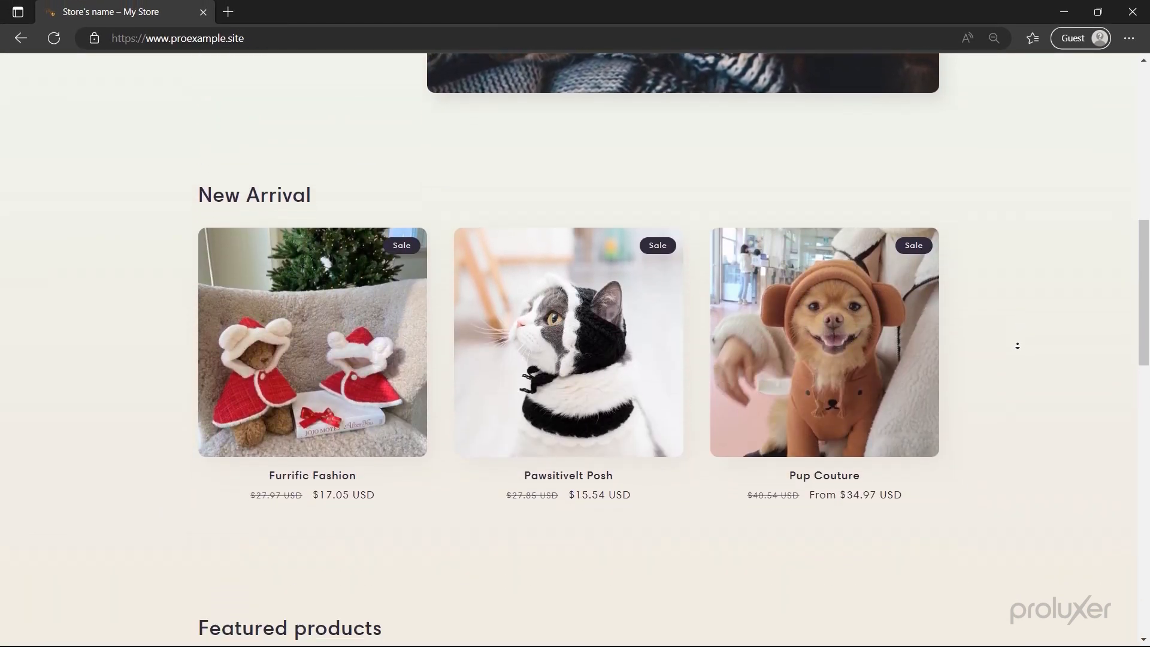
scroll(1017, 346, "down", 1)
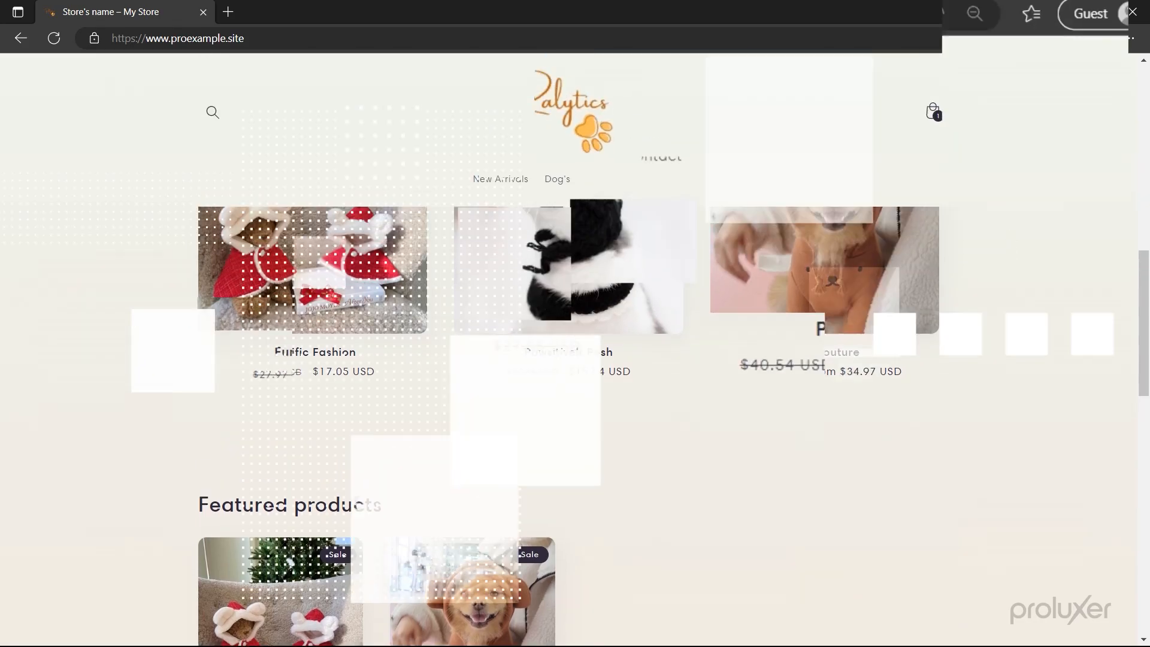